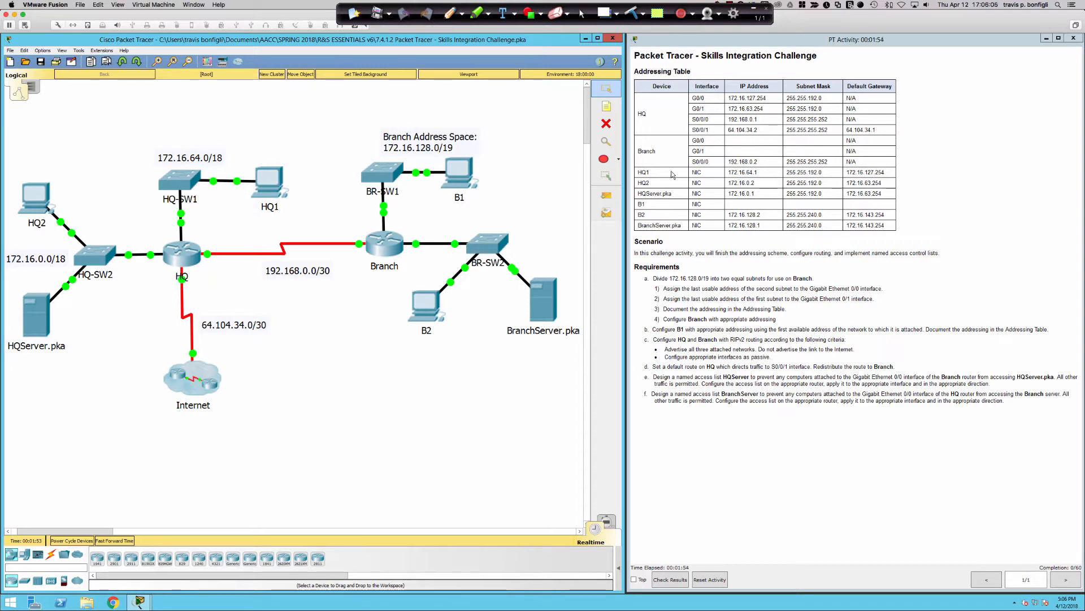
Highlight requirement a, which divides 172.16.128.0/19 into two equal subnets for Branch, and remove the highlight
drag(645, 278, 811, 279)
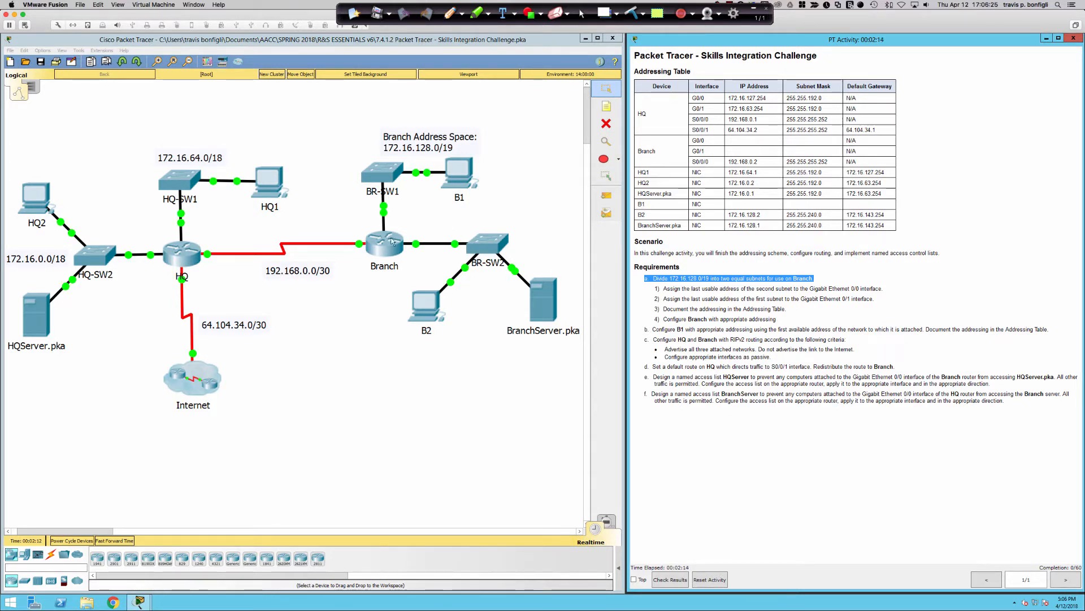
click(385, 219)
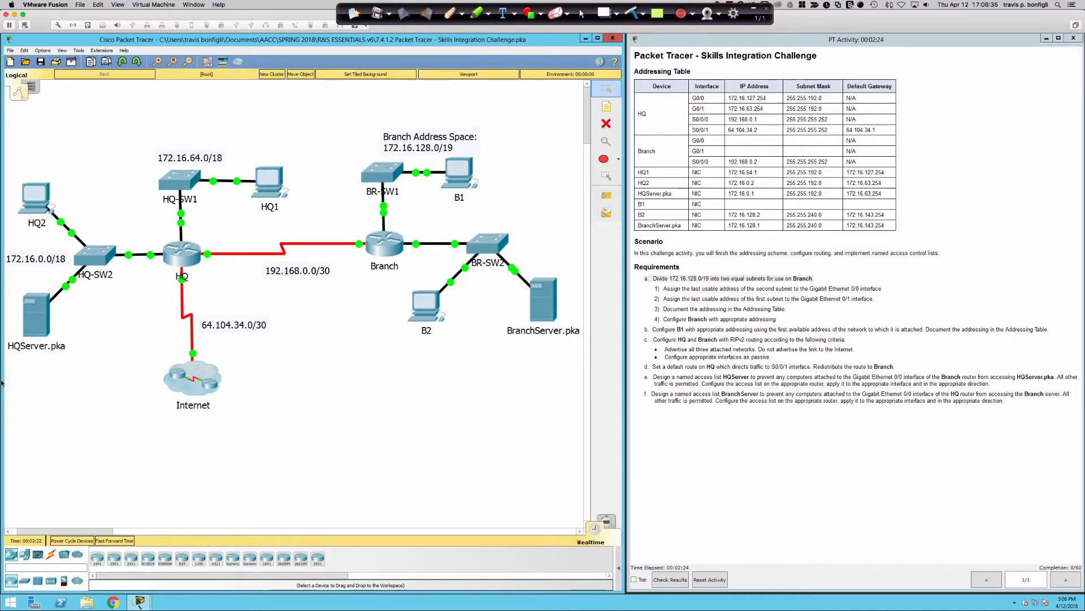
Outline the Branch address space label, its /19 prefix and the whole Branch network with the pen, and clear the annotations
click(450, 14)
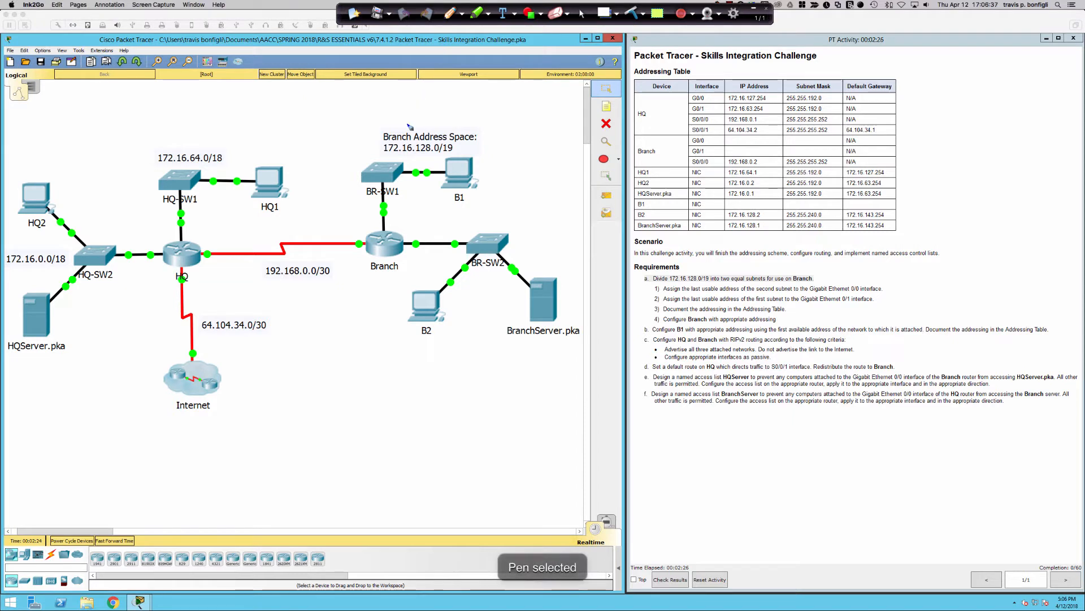
mouse_move(401, 125)
mouse_down()
mouse_move(378, 129)
mouse_move(382, 154)
mouse_move(467, 153)
mouse_move(485, 130)
mouse_move(399, 122)
mouse_up()
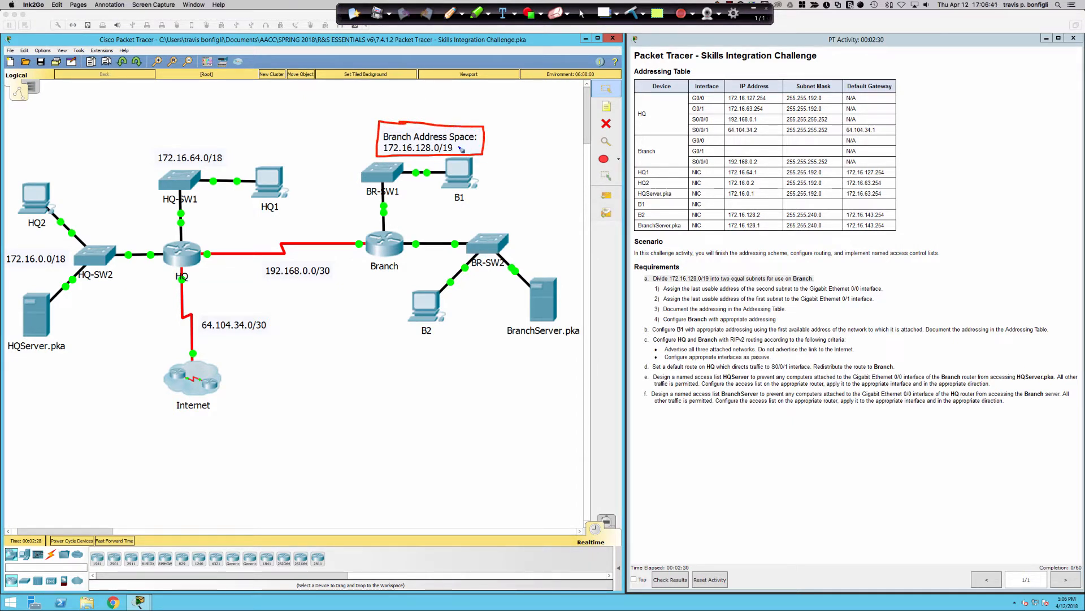
mouse_move(468, 149)
mouse_down()
mouse_move(459, 167)
mouse_move(455, 151)
mouse_up()
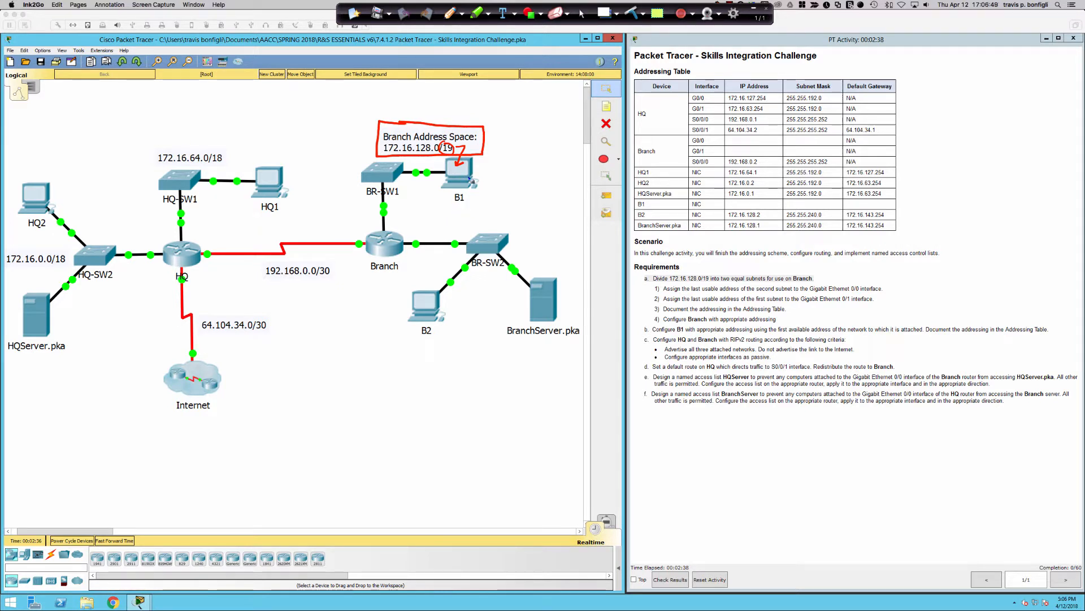
mouse_move(386, 105)
mouse_down()
mouse_move(353, 143)
mouse_move(356, 192)
mouse_move(398, 266)
mouse_move(424, 351)
mouse_move(579, 359)
mouse_move(582, 203)
mouse_move(450, 87)
mouse_move(367, 96)
mouse_up()
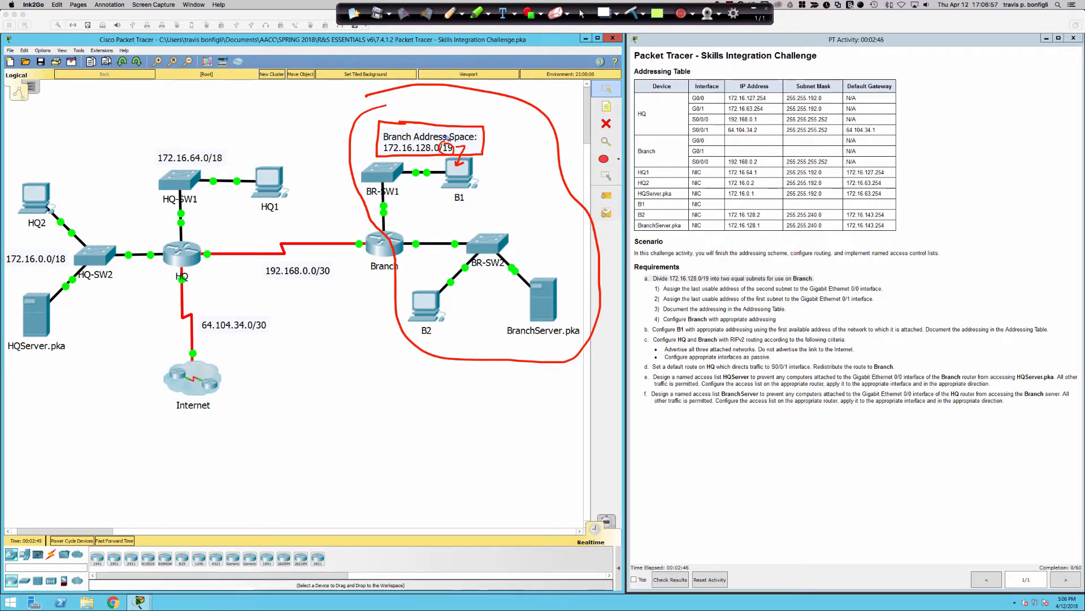
click(632, 13)
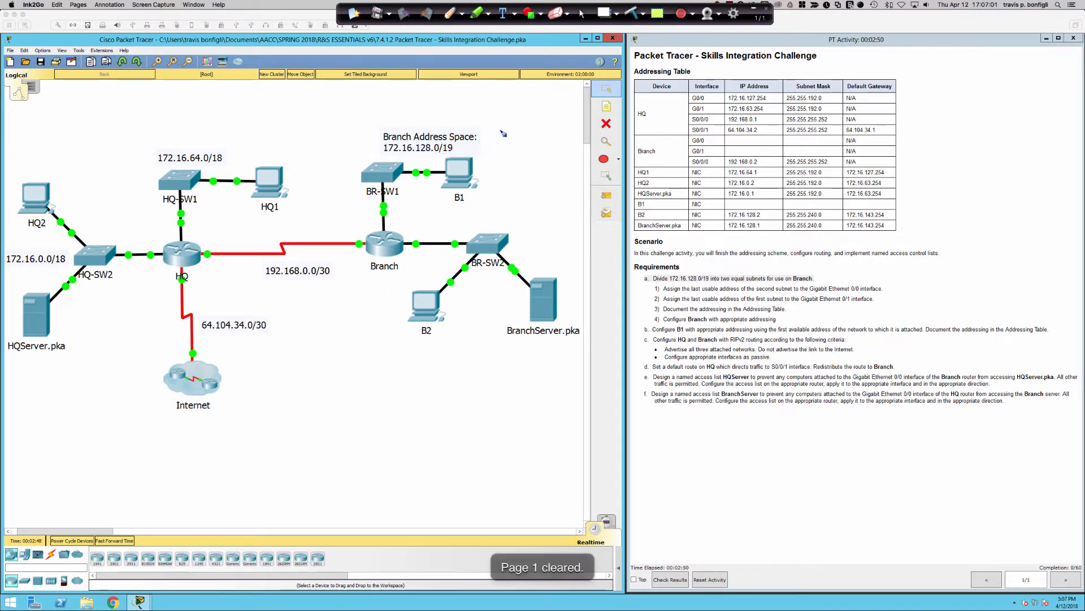
Mark the Branch address label with an arrow, number the two Branch LANs 1 and 2, and clear the annotations
mouse_move(500, 132)
mouse_down()
mouse_move(472, 145)
mouse_move(481, 139)
mouse_up()
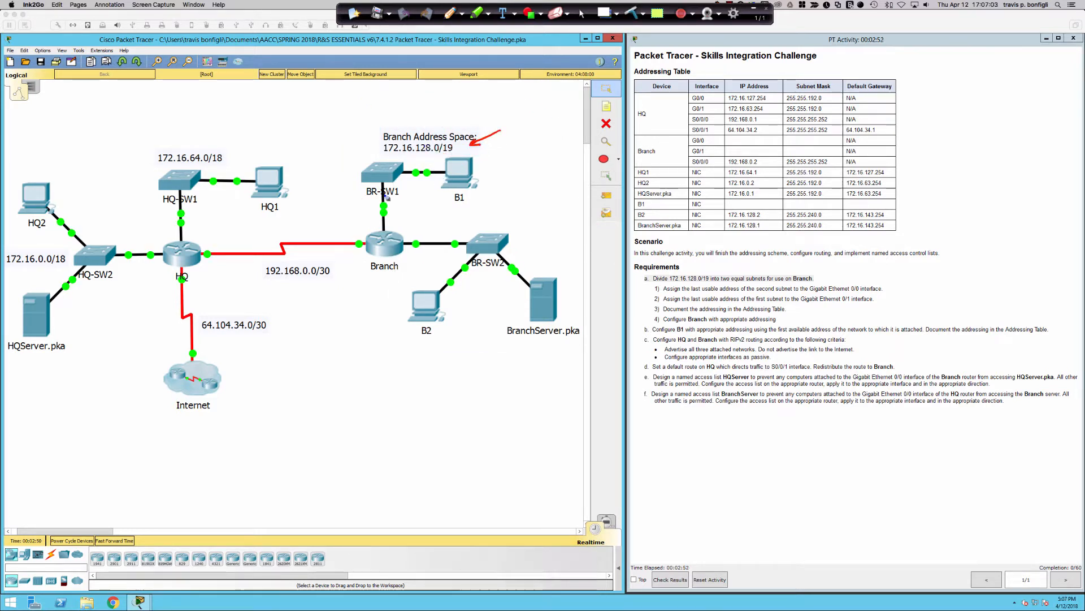
mouse_move(405, 203)
mouse_down()
mouse_move(414, 221)
mouse_move(405, 201)
mouse_up()
mouse_move(476, 278)
mouse_down()
mouse_move(495, 291)
mouse_move(476, 275)
mouse_up()
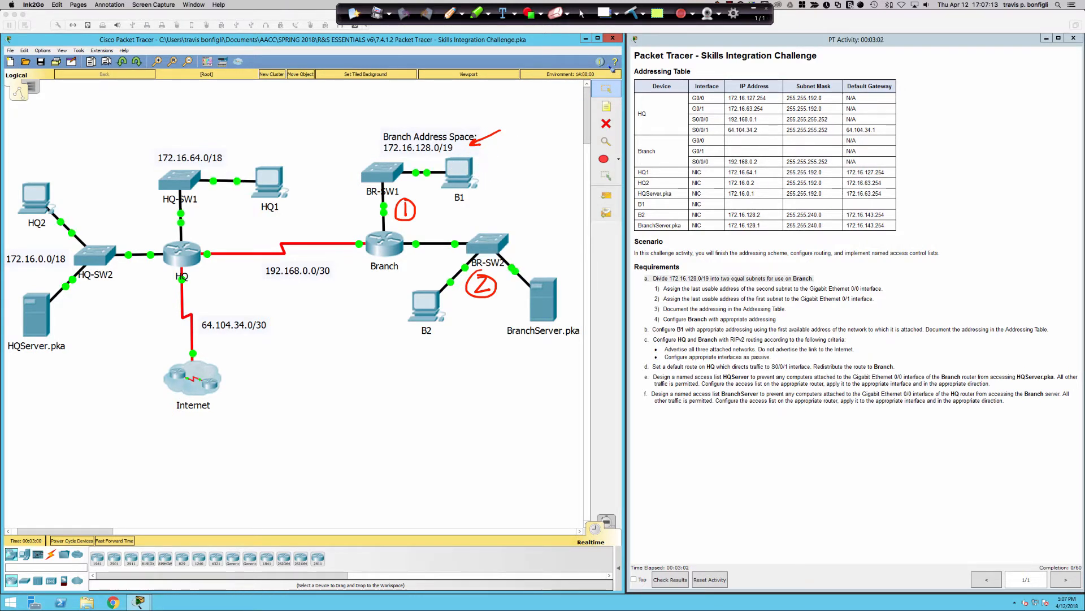
click(632, 13)
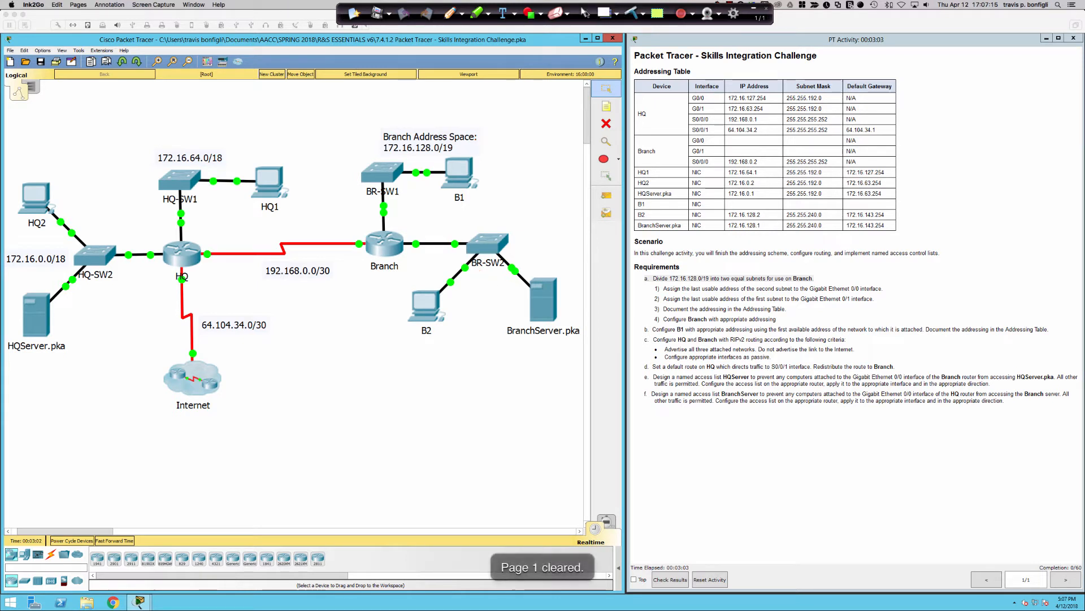
click(584, 13)
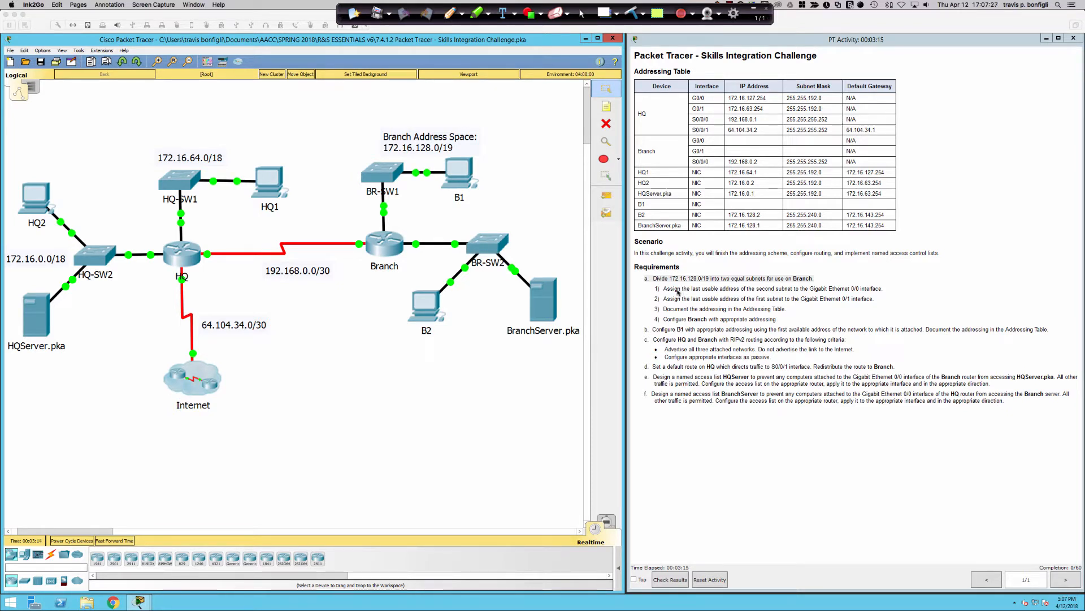
Handwrite the example network 192.168.1.0/24 in red below the topology
click(450, 15)
mouse_move(299, 384)
mouse_down()
mouse_move(299, 413)
mouse_move(379, 390)
mouse_up()
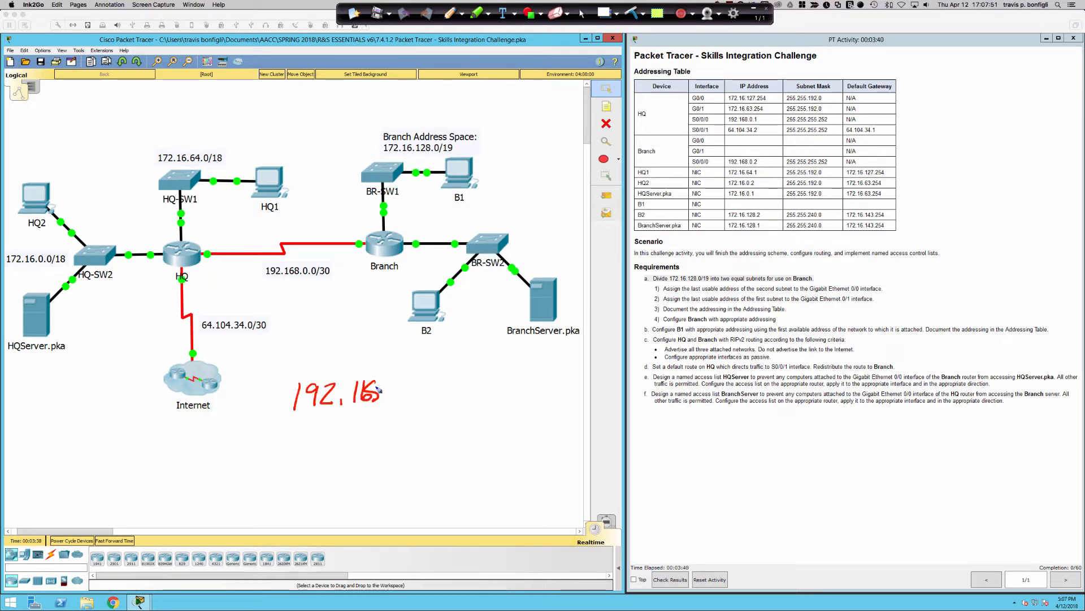
key(super+z)
key(super+z)
mouse_move(366, 384)
mouse_down()
mouse_move(374, 396)
mouse_move(385, 385)
mouse_move(414, 400)
mouse_move(445, 386)
mouse_move(453, 407)
mouse_move(502, 398)
mouse_up()
click(399, 400)
click(425, 399)
drag(496, 386, 495, 407)
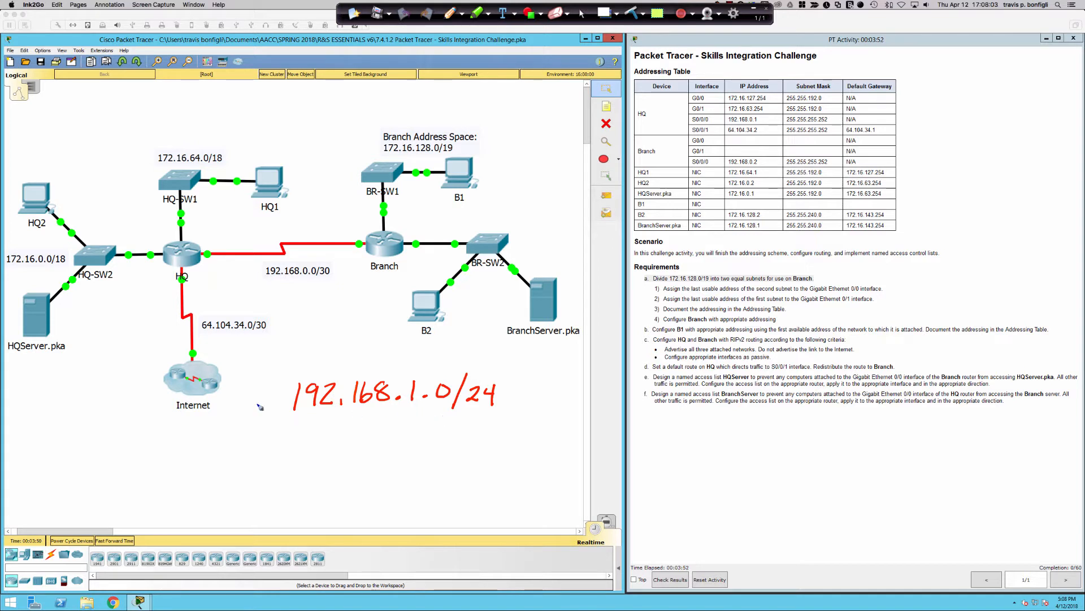
Underline the example network 192.168.1.0/24 and draw arrows to it and to its last octet
drag(231, 399, 278, 403)
drag(287, 419, 493, 416)
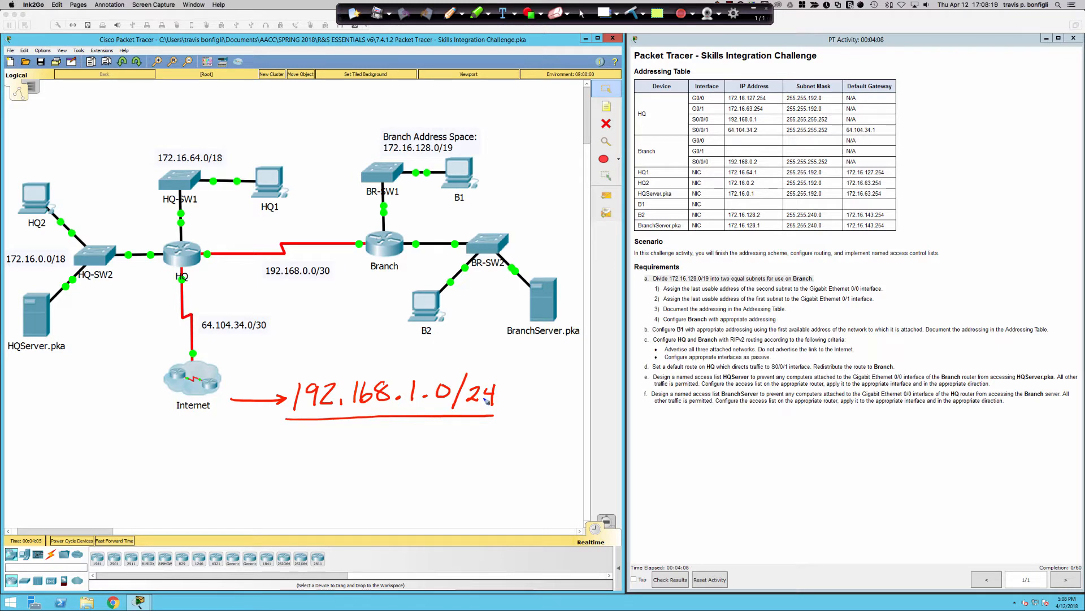
mouse_move(440, 341)
mouse_down()
mouse_move(439, 377)
mouse_move(446, 363)
mouse_up()
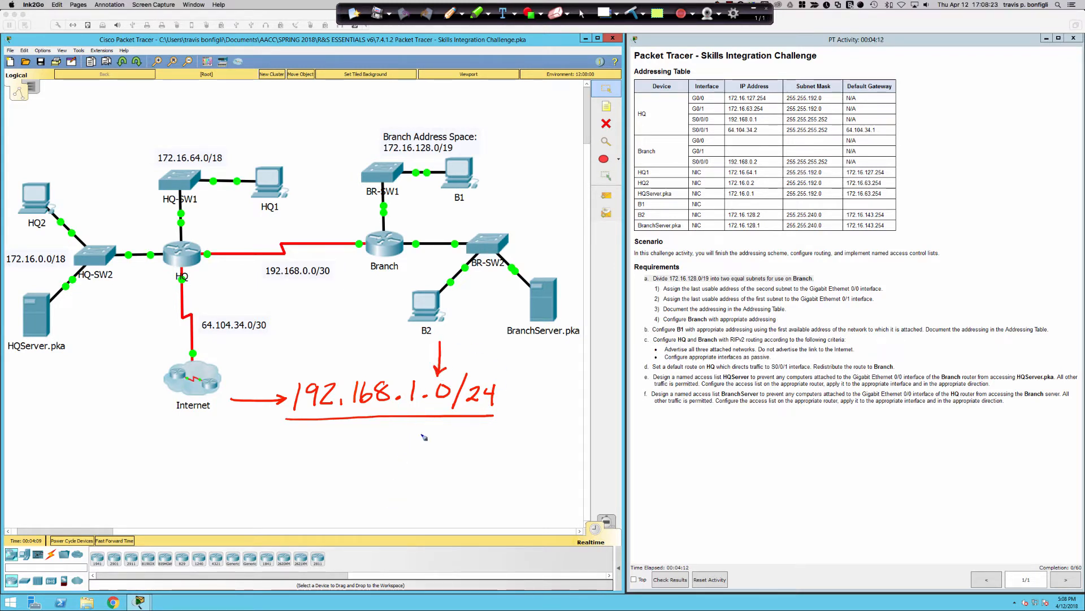
Write out 24 network bits followed by eight zero host bits, and mark "subnets" in requirement a and the /24 prefix
drag(380, 455, 546, 452)
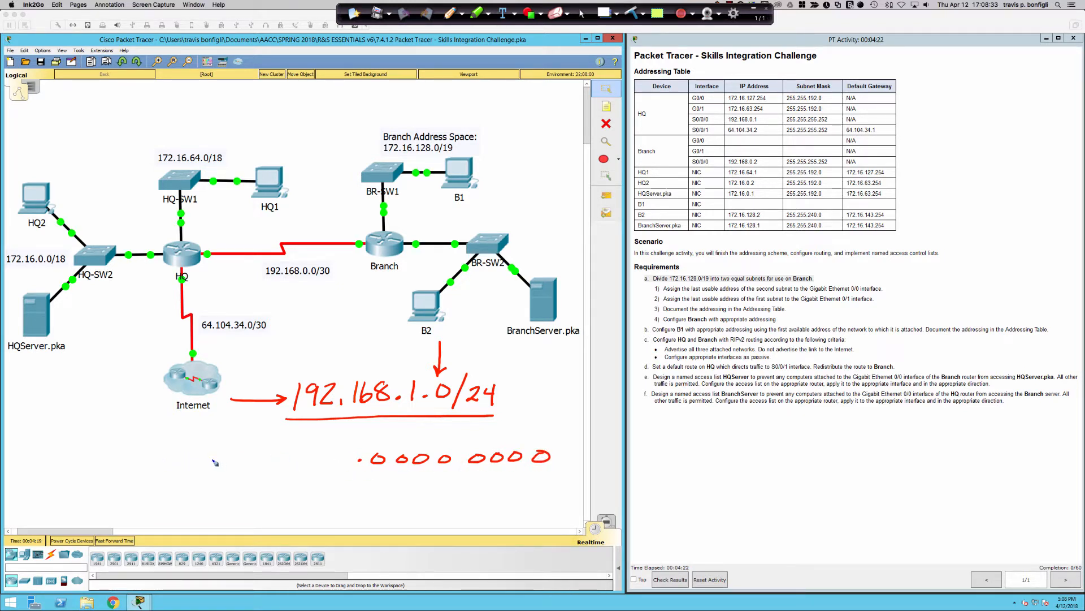
mouse_move(237, 453)
mouse_down()
mouse_move(252, 467)
mouse_move(267, 460)
mouse_up()
mouse_move(264, 448)
mouse_down()
mouse_move(264, 468)
mouse_move(345, 464)
mouse_up()
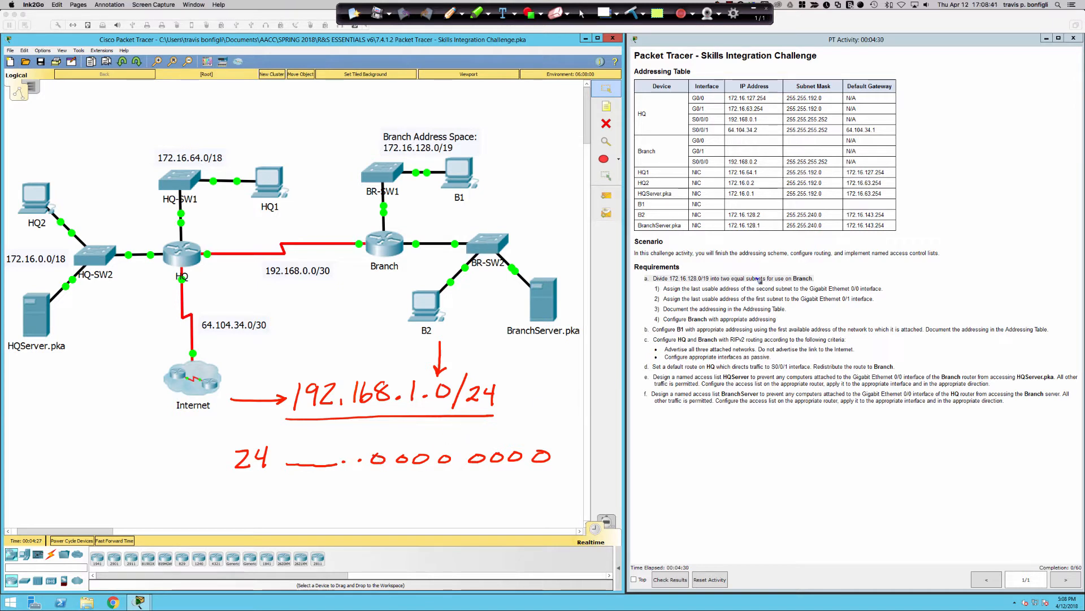
mouse_move(753, 277)
mouse_down()
mouse_move(741, 286)
mouse_move(754, 273)
mouse_up()
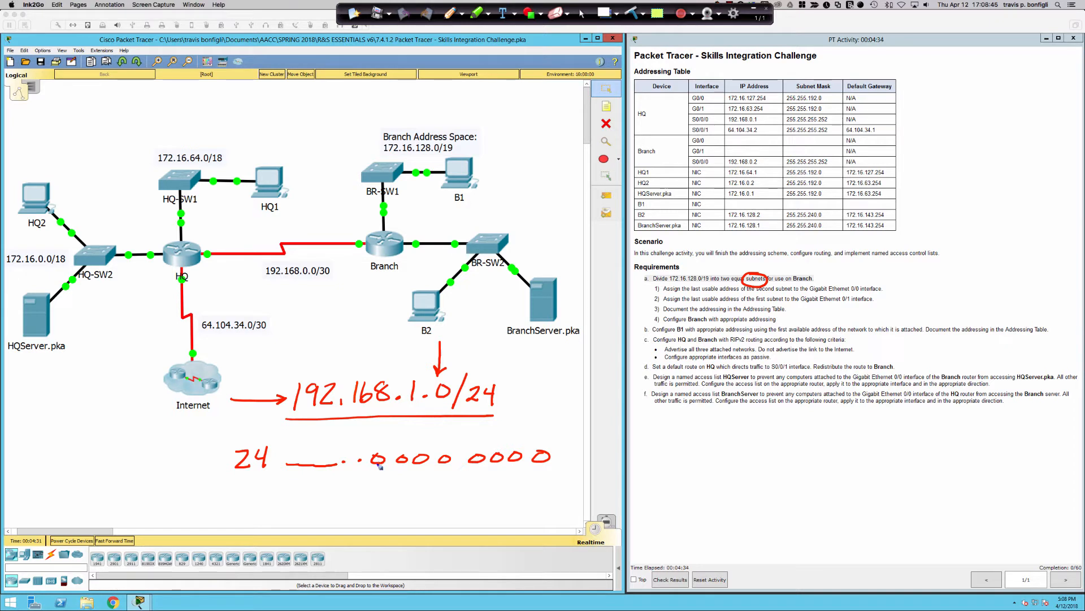
mouse_move(532, 366)
mouse_down()
mouse_move(503, 399)
mouse_move(512, 403)
mouse_up()
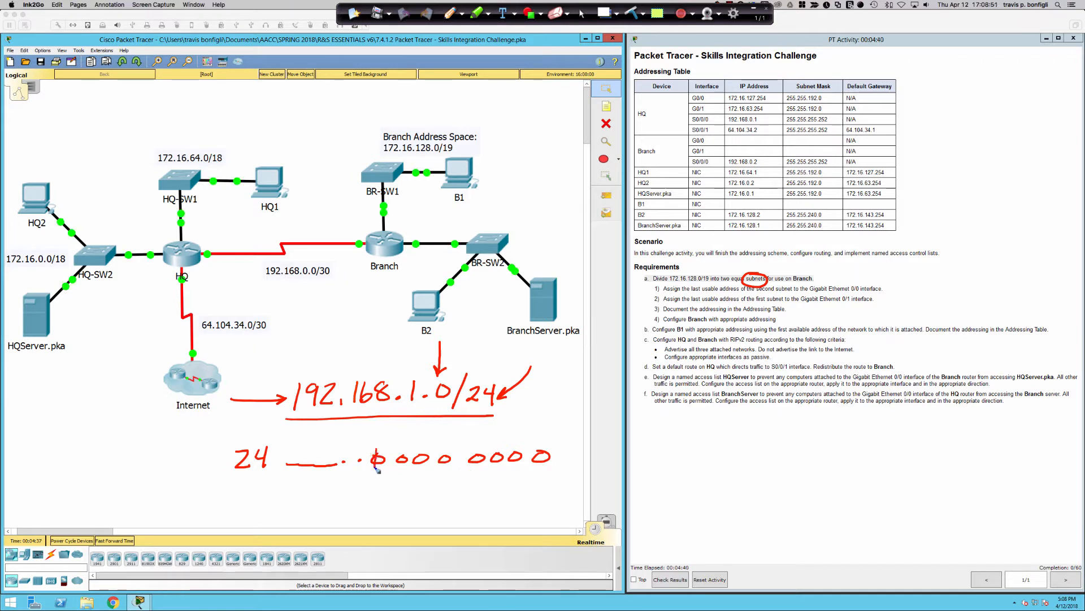
Mark the first four host bits as ones and label their place values 128, 64, 32 and 16
drag(377, 448, 378, 467)
drag(372, 484, 375, 474)
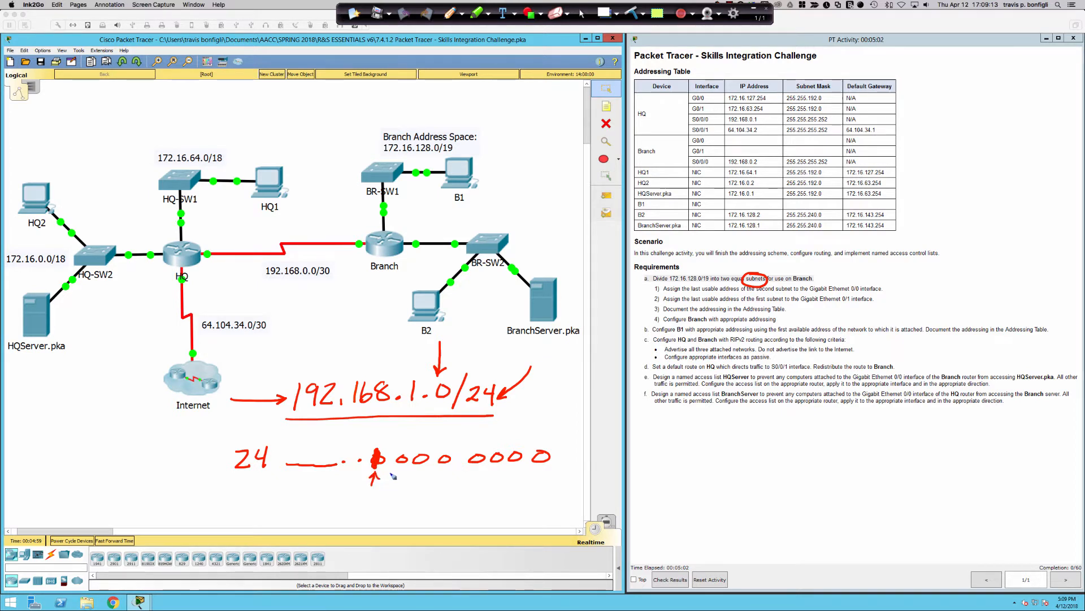
drag(364, 436, 379, 431)
mouse_move(380, 424)
mouse_down()
mouse_move(357, 425)
mouse_move(394, 444)
mouse_move(367, 424)
mouse_up()
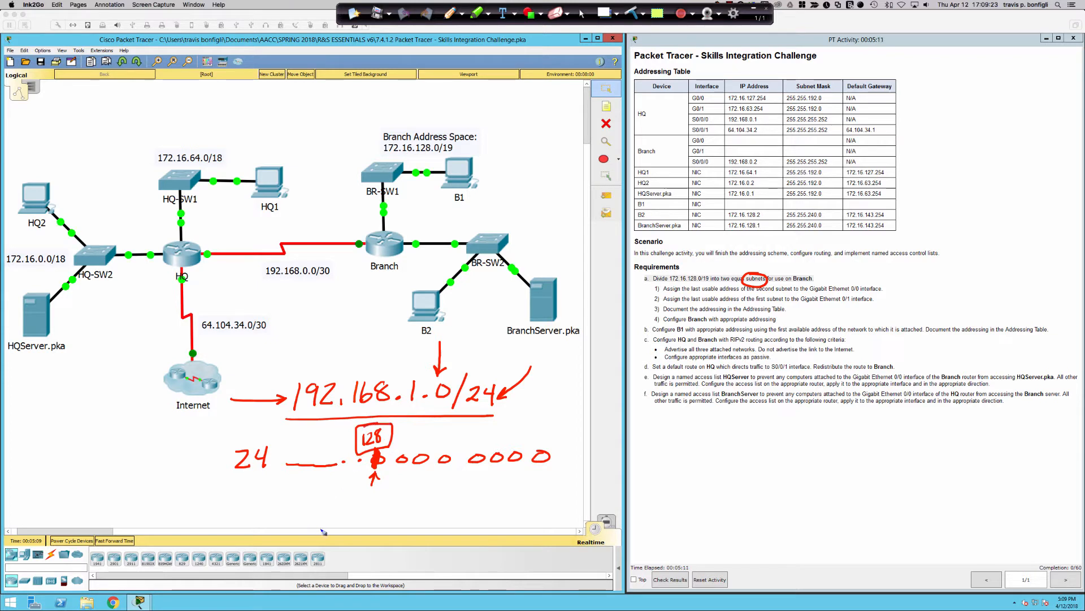
mouse_move(400, 463)
mouse_down()
mouse_move(399, 448)
mouse_move(410, 446)
mouse_up()
drag(409, 439, 419, 471)
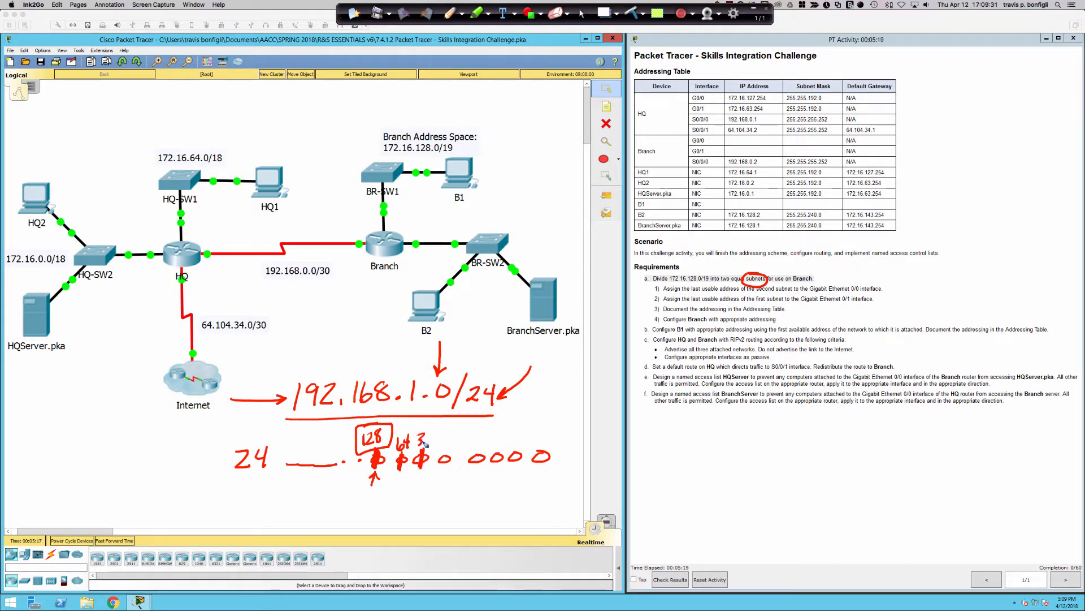
drag(425, 435, 445, 471)
Handwrite the two numbered example subnets below the requirements: 192.168.1.0/25 and 192.168.1.128/25
mouse_move(644, 431)
mouse_down()
mouse_move(643, 444)
mouse_move(699, 451)
mouse_move(776, 438)
mouse_move(783, 454)
mouse_move(809, 450)
mouse_move(771, 458)
mouse_up()
click(702, 447)
click(762, 448)
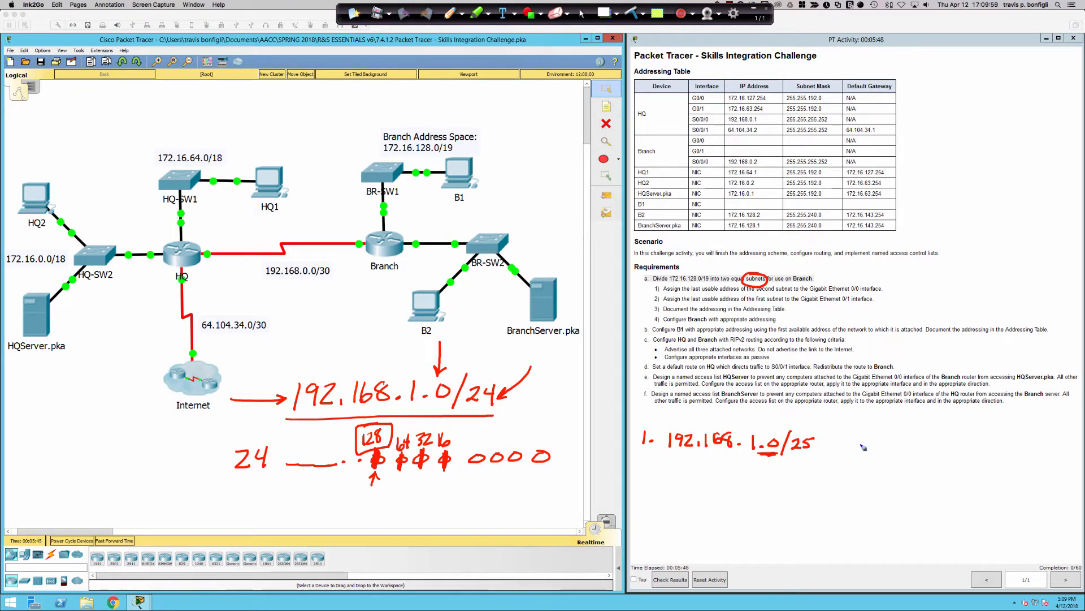
drag(875, 452, 882, 451)
drag(885, 447, 925, 452)
mouse_move(932, 437)
mouse_down()
mouse_move(930, 455)
mouse_move(942, 448)
mouse_up()
mouse_move(956, 437)
mouse_down()
mouse_move(951, 448)
mouse_move(965, 451)
mouse_up()
mouse_move(972, 437)
mouse_down()
mouse_move(970, 453)
mouse_move(998, 443)
mouse_move(1008, 465)
mouse_move(1039, 448)
mouse_up()
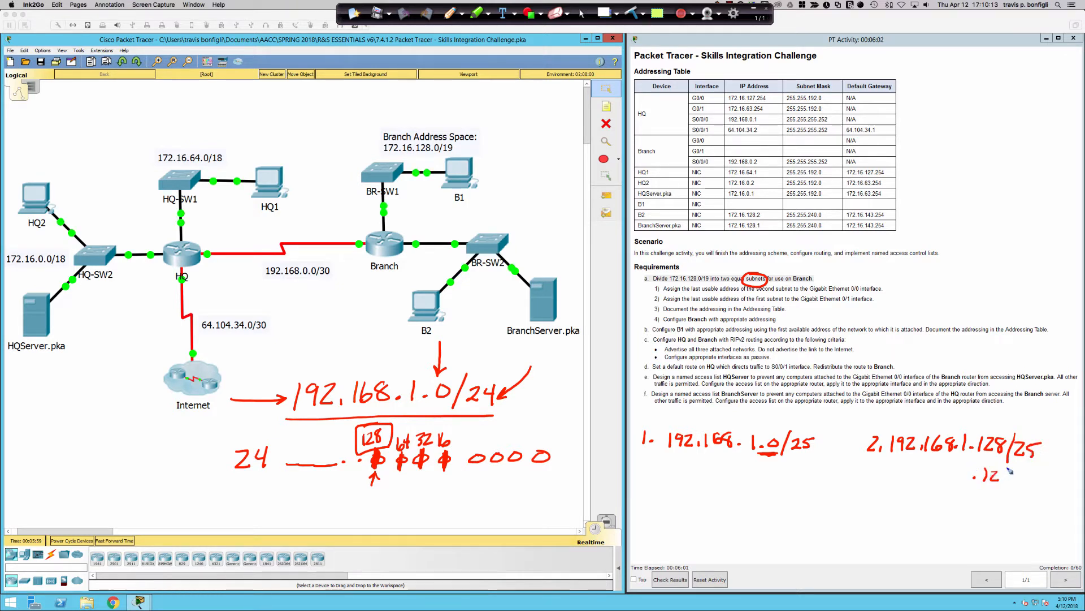
List .1, .126 and .127 under the first example subnet, and .129, 254 and .255 under the second
drag(990, 471, 999, 482)
mouse_move(1008, 470)
mouse_down()
mouse_move(995, 544)
mouse_move(1022, 527)
mouse_up()
click(980, 541)
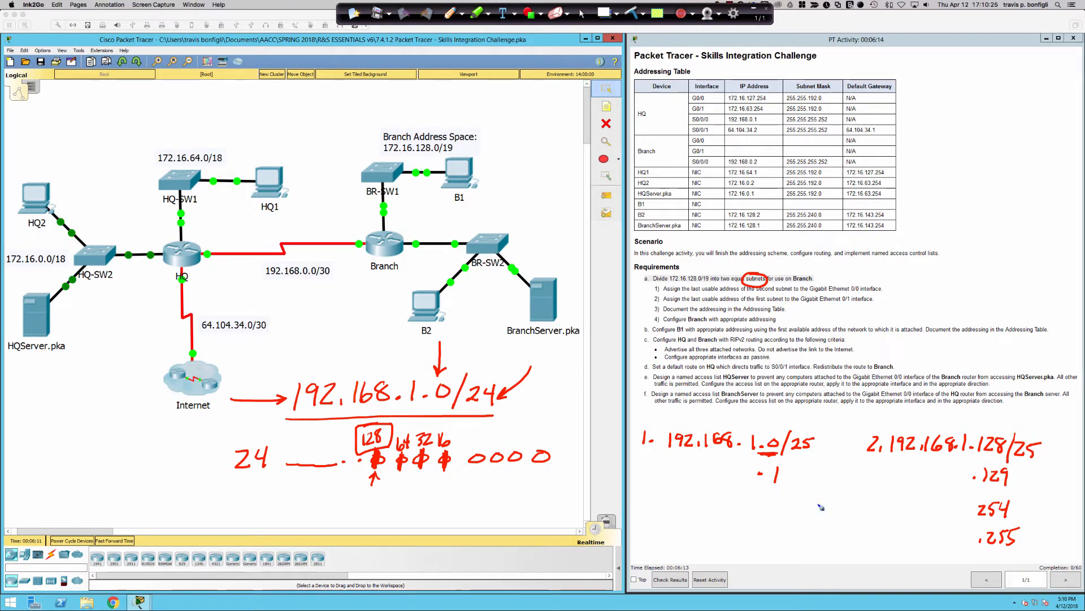
mouse_move(763, 525)
mouse_down()
mouse_move(760, 542)
mouse_move(793, 544)
mouse_move(980, 458)
mouse_up()
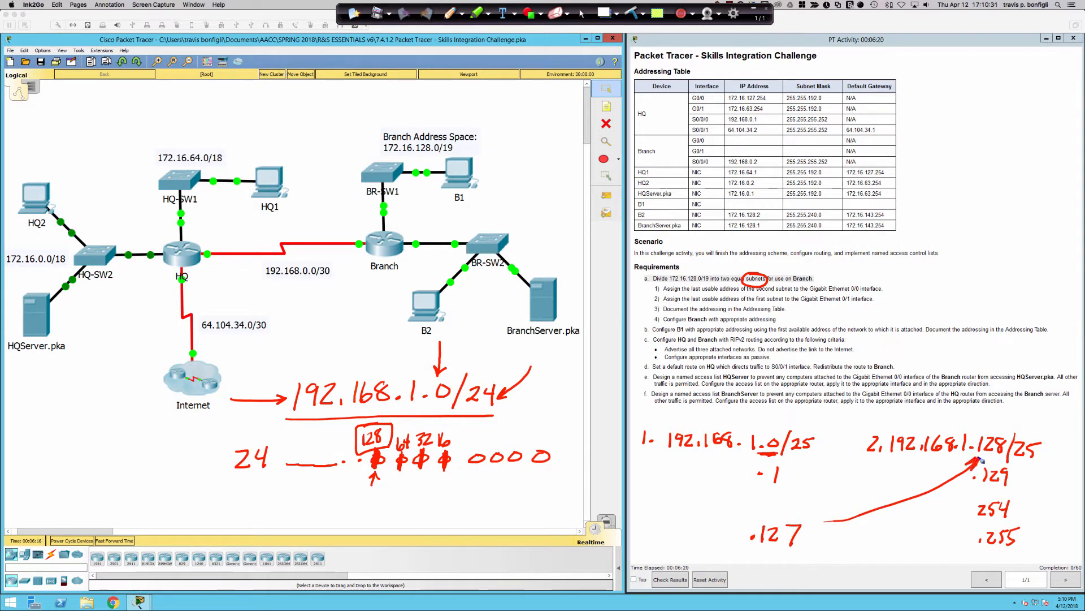
drag(746, 511, 781, 509)
Box the usable address range of both example subnets and clear all annotations from the page
mouse_move(761, 464)
mouse_down()
mouse_move(730, 519)
mouse_move(802, 517)
mouse_move(745, 466)
mouse_up()
mouse_move(998, 467)
mouse_down()
mouse_move(955, 516)
mouse_move(1039, 487)
mouse_move(984, 467)
mouse_up()
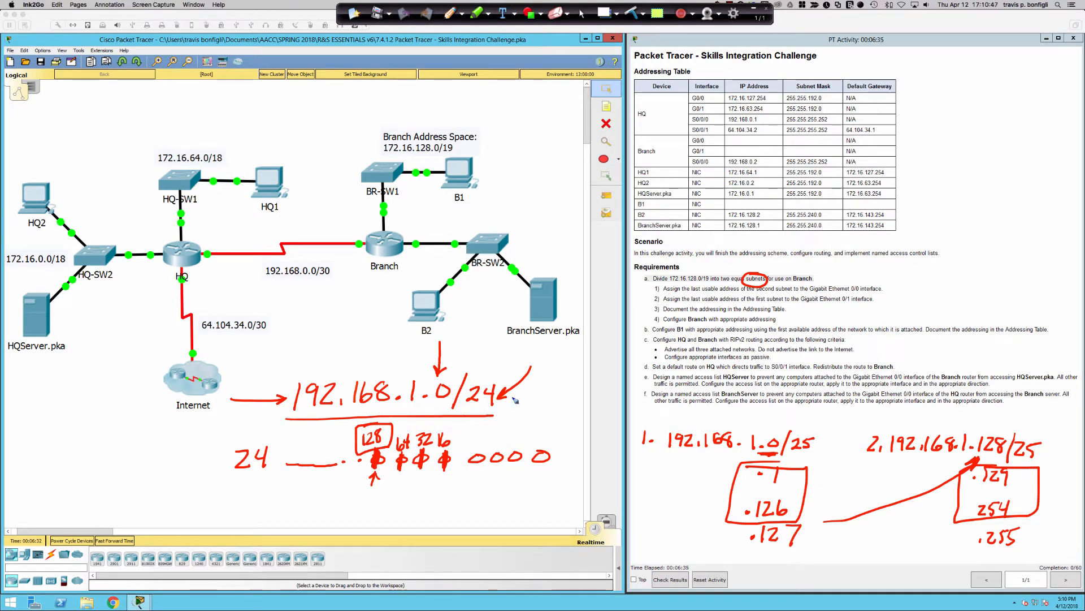
click(633, 12)
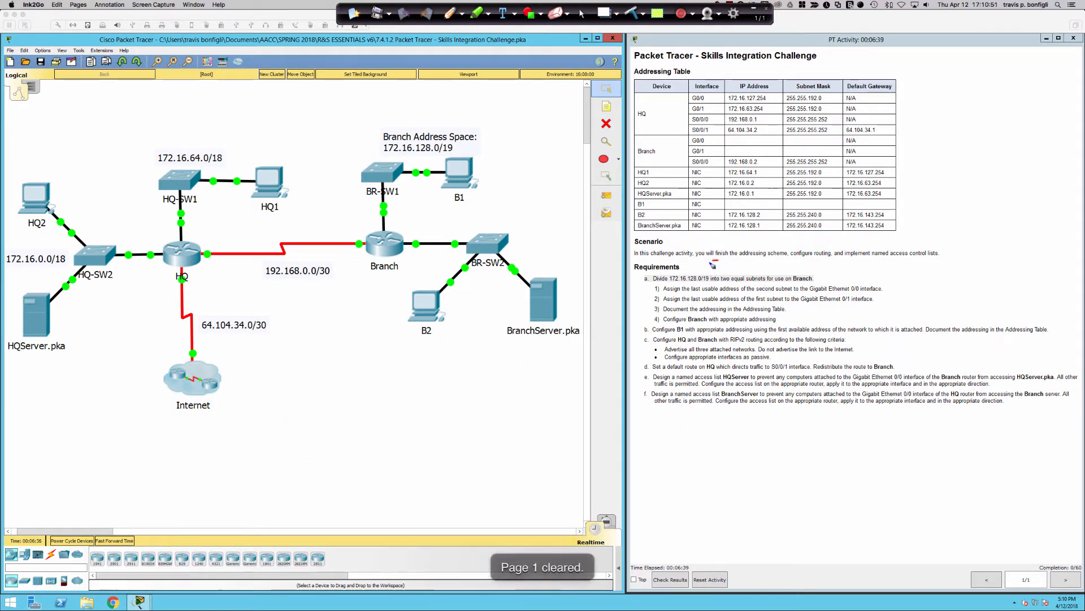
Point out the /19 prefix in requirement a, and handwrite 172.16.128.0/19 below the topology with its prefix underlined
drag(706, 266, 719, 261)
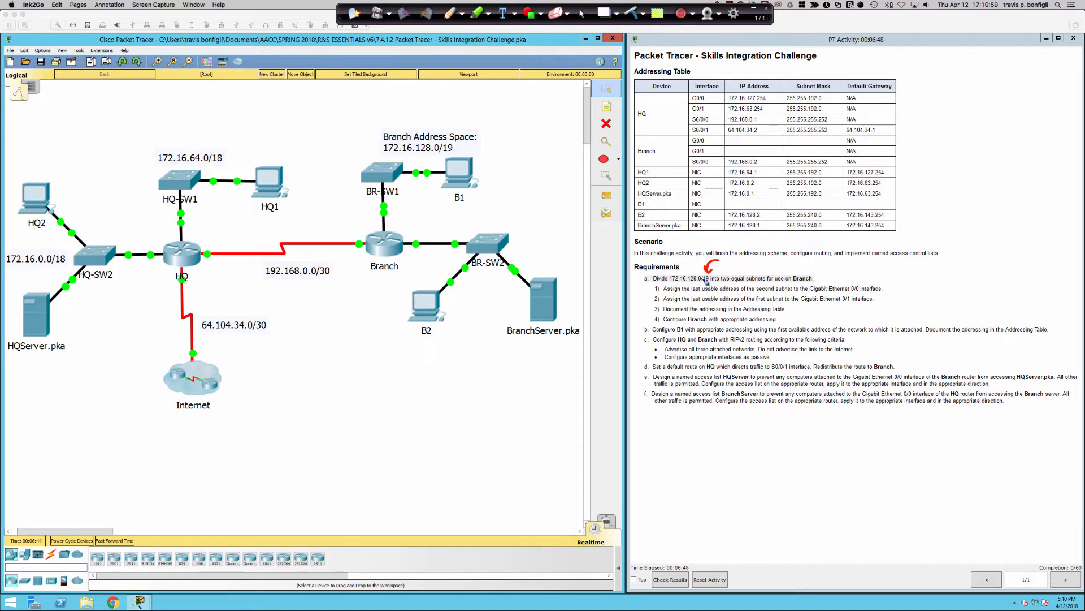
click(637, 9)
mouse_move(238, 388)
mouse_down()
mouse_move(238, 412)
mouse_move(343, 399)
mouse_move(342, 411)
mouse_move(363, 410)
mouse_move(373, 396)
mouse_move(403, 393)
mouse_up()
click(291, 408)
click(333, 408)
click(387, 408)
mouse_move(413, 398)
mouse_down()
mouse_move(409, 414)
mouse_move(437, 416)
mouse_move(429, 428)
mouse_up()
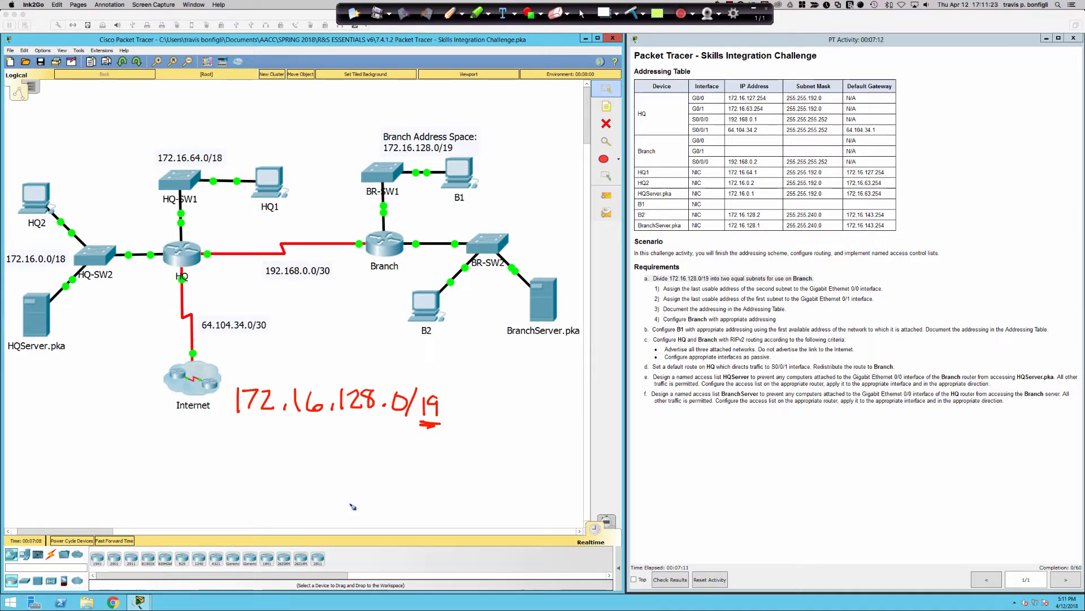
Write the /19 network bits below the address as ones, grouped by octet into eight, eight and three
mouse_move(40, 471)
mouse_down()
mouse_move(37, 482)
mouse_move(87, 481)
mouse_up()
mouse_move(97, 465)
mouse_down()
mouse_move(97, 481)
mouse_move(139, 482)
mouse_up()
click(126, 480)
mouse_move(151, 466)
mouse_down()
mouse_move(151, 482)
mouse_move(170, 481)
mouse_up()
drag(179, 464, 186, 481)
mouse_move(194, 464)
mouse_down()
mouse_move(194, 481)
mouse_move(246, 481)
mouse_up()
click(215, 480)
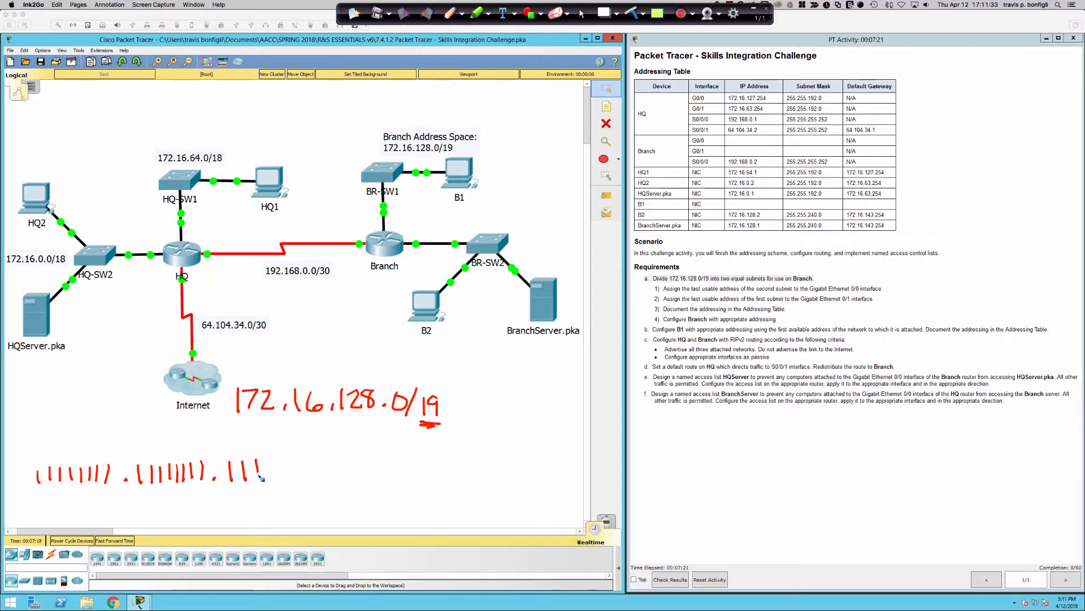
Label the groups of ones as 8 + 8 + 3 and draw an arrow under the address toward the /19 prefix
drag(78, 429, 72, 436)
mouse_move(154, 433)
mouse_down()
mouse_move(156, 445)
mouse_move(153, 436)
mouse_up()
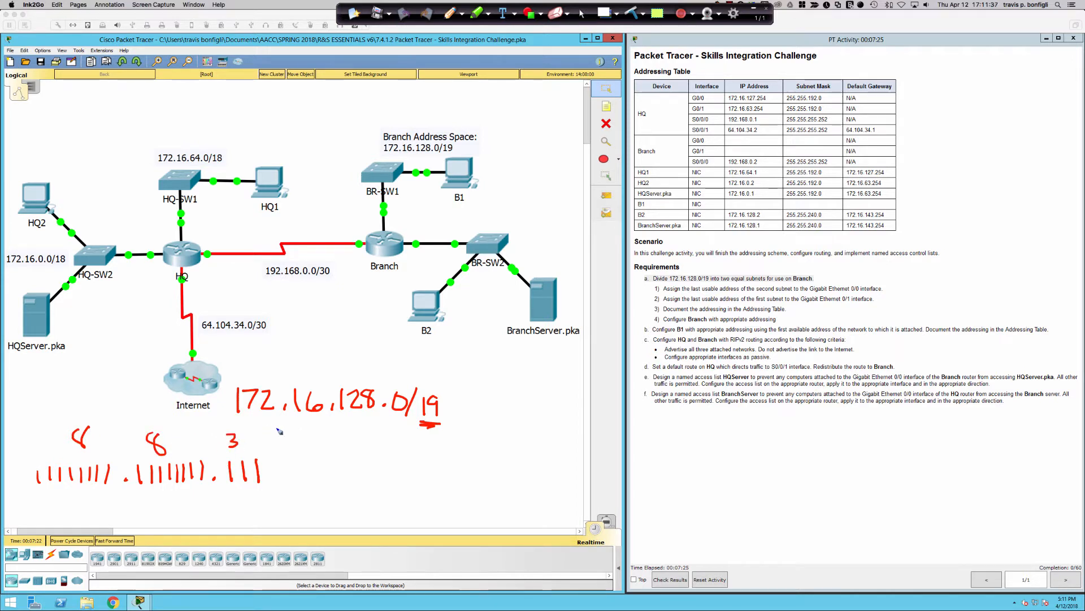
drag(261, 428, 399, 418)
drag(186, 439, 204, 438)
drag(195, 431, 194, 447)
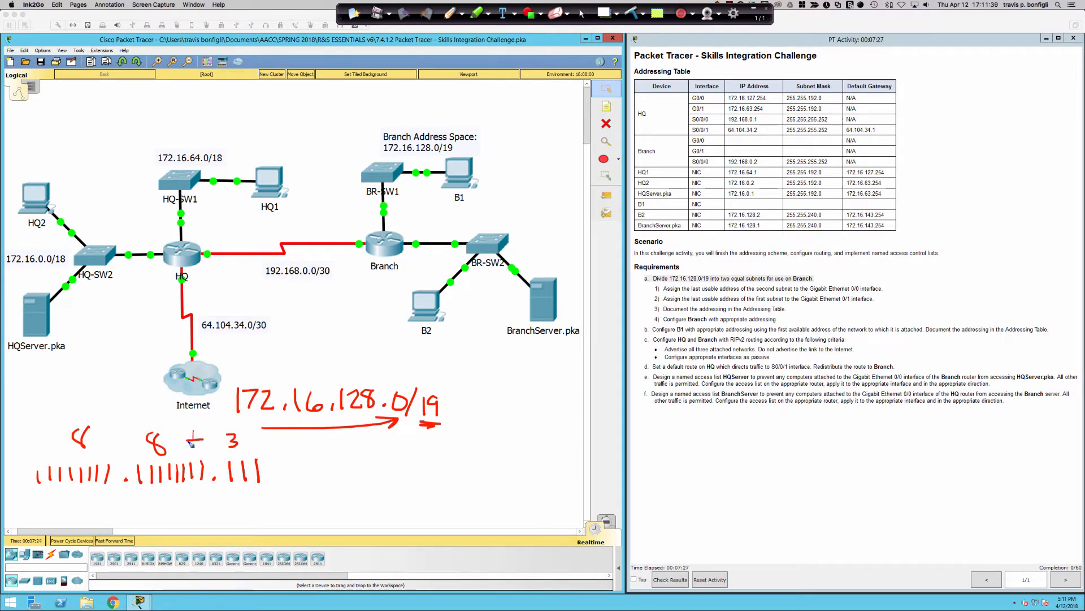
mouse_move(109, 440)
mouse_down()
mouse_move(127, 437)
mouse_move(117, 445)
mouse_up()
Complete the binary mask with five zero bits in the third octet and eight in the fourth
mouse_move(282, 461)
mouse_down()
mouse_move(312, 482)
mouse_move(309, 465)
mouse_up()
mouse_move(335, 465)
mouse_down()
mouse_move(325, 481)
mouse_move(335, 467)
mouse_move(498, 465)
mouse_up()
click(392, 478)
drag(518, 461, 562, 463)
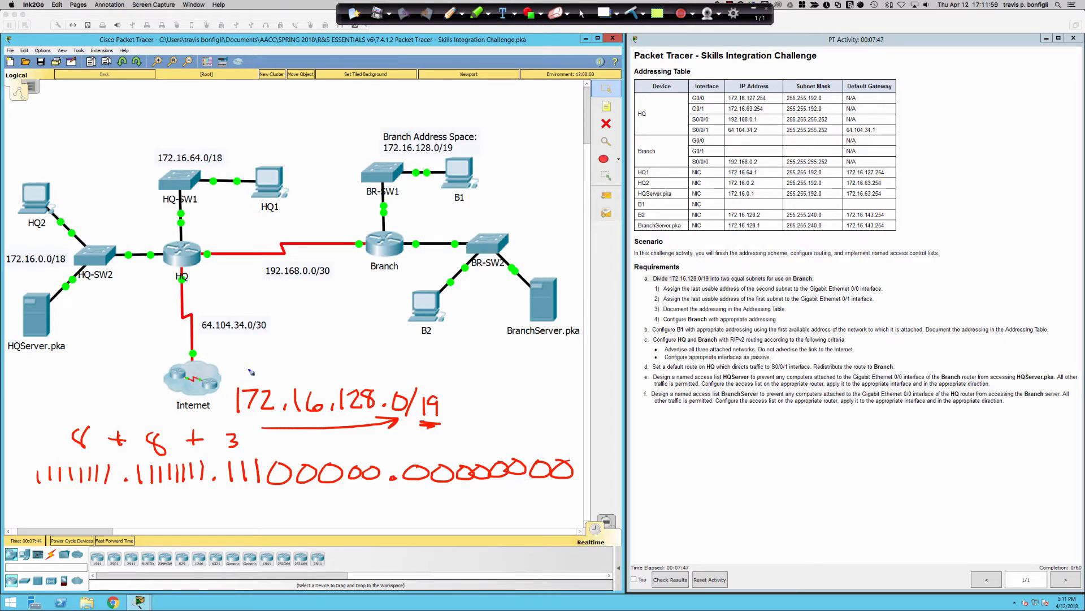
Bracket the handwritten 172.16.128.0/19 and outline the Branch Address Space label in the topology
mouse_move(251, 371)
mouse_down()
mouse_move(230, 390)
mouse_move(234, 425)
mouse_up()
mouse_move(421, 379)
mouse_down()
mouse_move(456, 373)
mouse_move(436, 423)
mouse_up()
mouse_move(421, 115)
mouse_down()
mouse_move(402, 115)
mouse_move(396, 157)
mouse_move(495, 159)
mouse_move(480, 118)
mouse_move(417, 117)
mouse_up()
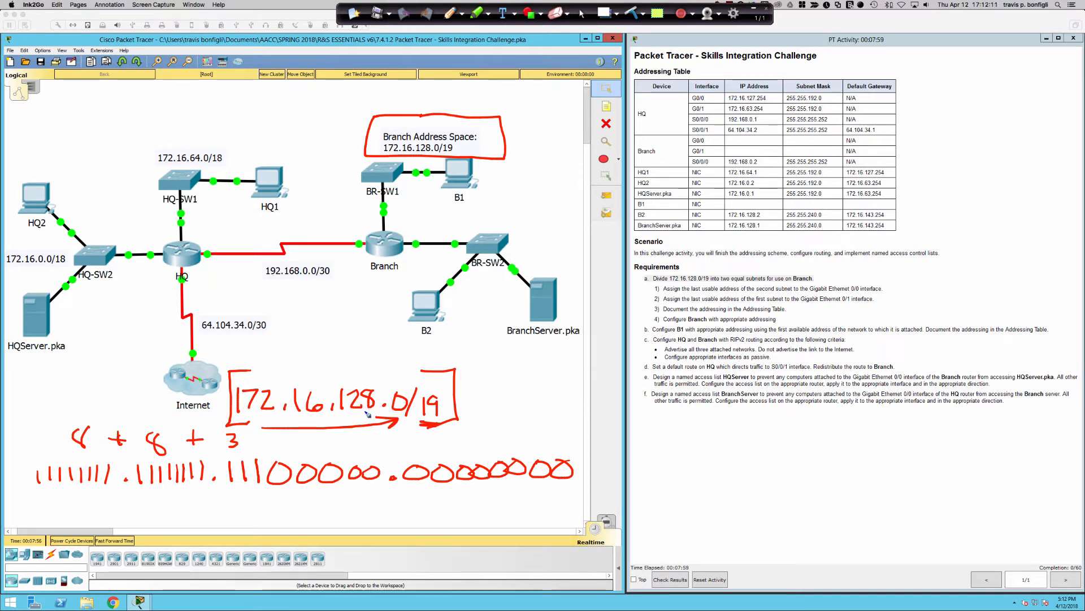
Overwrite the first zero in the mask's third octet with a bold one and draw an arrow to the 128 in the address
drag(274, 454, 281, 493)
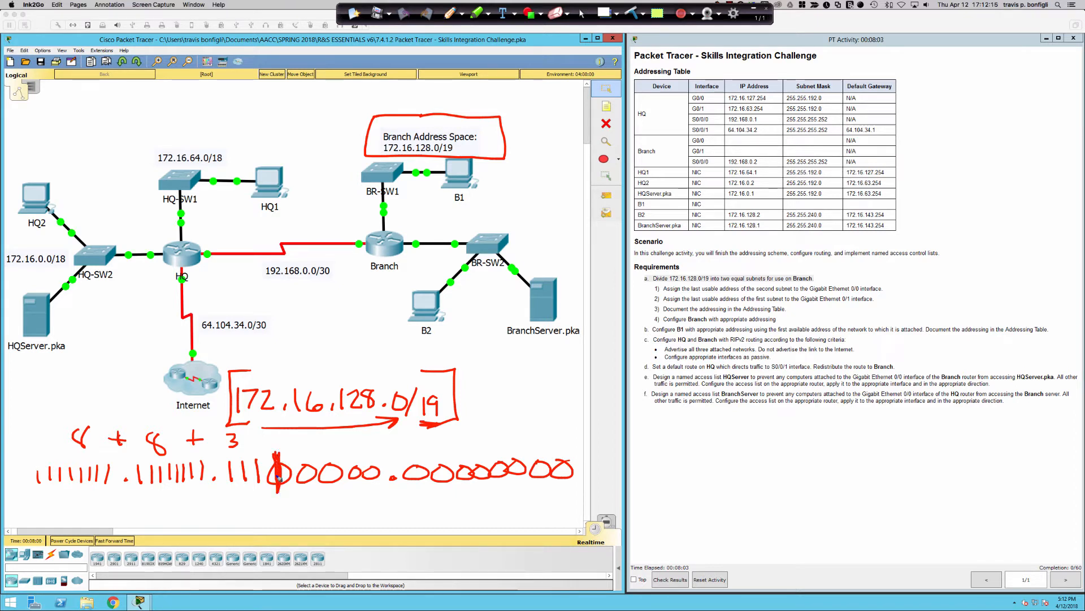
drag(277, 455, 279, 491)
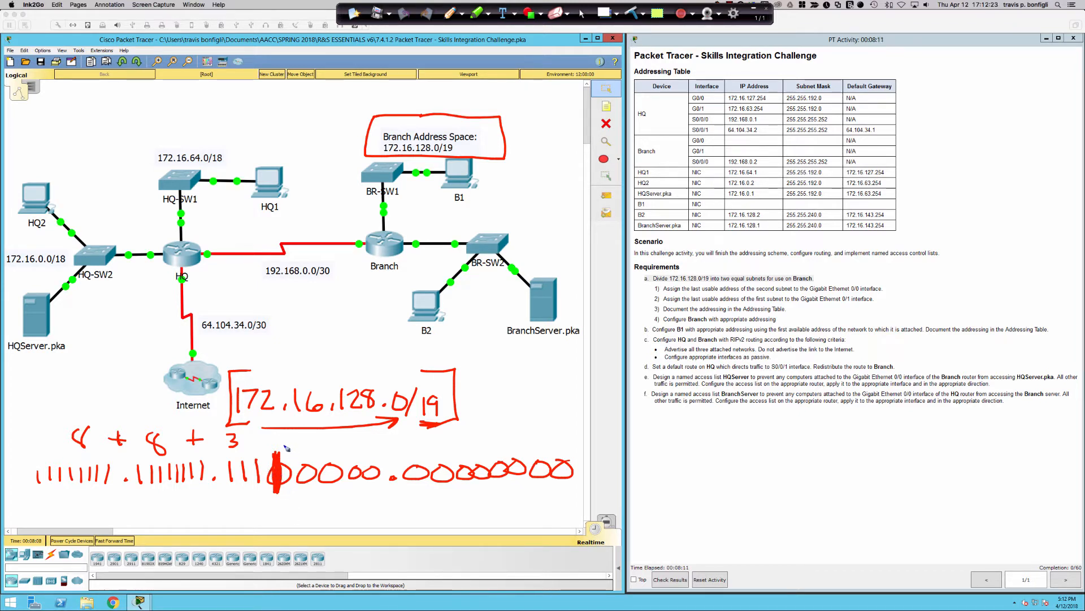
mouse_move(377, 358)
mouse_down()
mouse_move(351, 378)
mouse_move(362, 377)
mouse_up()
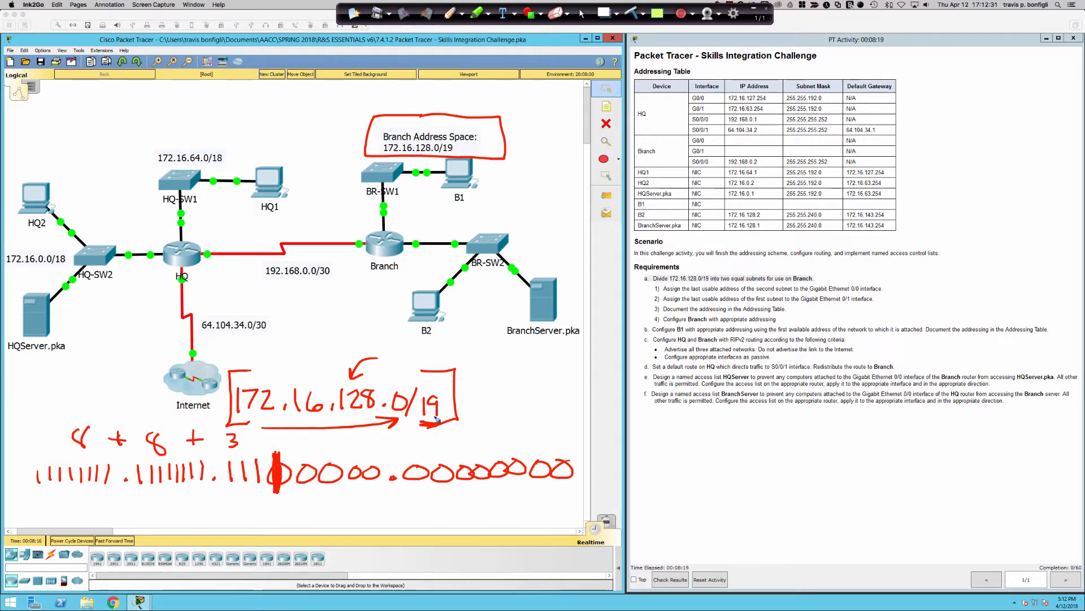
Label the first four bits of the third octet with the place values 128, 64, 32 and 16
drag(220, 450, 229, 448)
drag(245, 485, 247, 492)
drag(257, 451, 254, 455)
drag(258, 447, 264, 453)
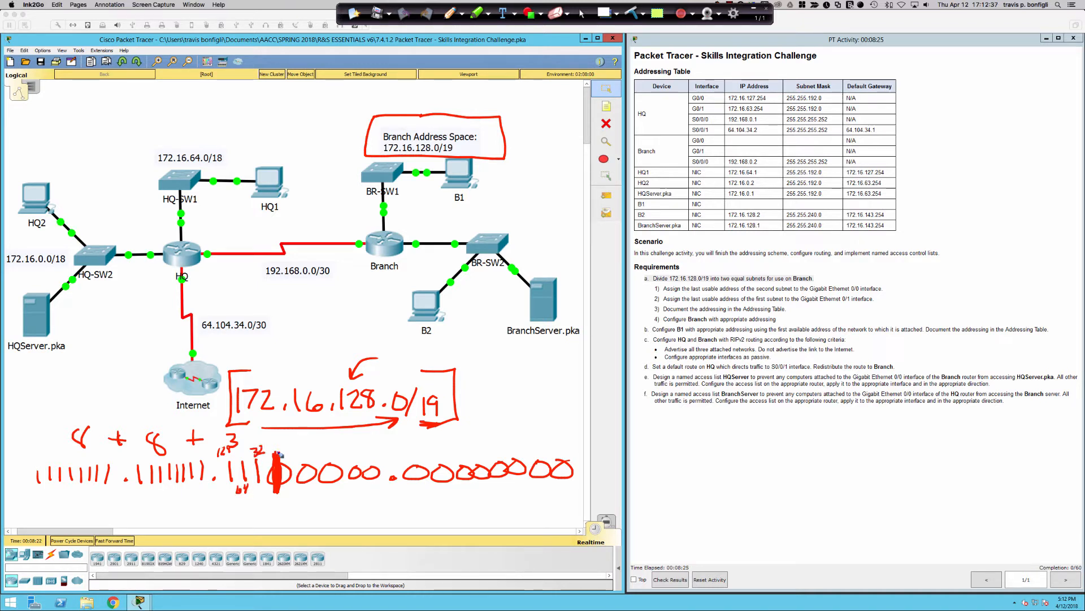
drag(272, 498, 285, 502)
Write 192.168.1.0 as a boxed comparison example, underlining its last octet and the 128 in the original address
drag(510, 389, 526, 392)
mouse_move(565, 387)
mouse_down()
mouse_move(564, 412)
mouse_move(594, 393)
mouse_move(631, 408)
mouse_move(637, 399)
mouse_up()
click(601, 407)
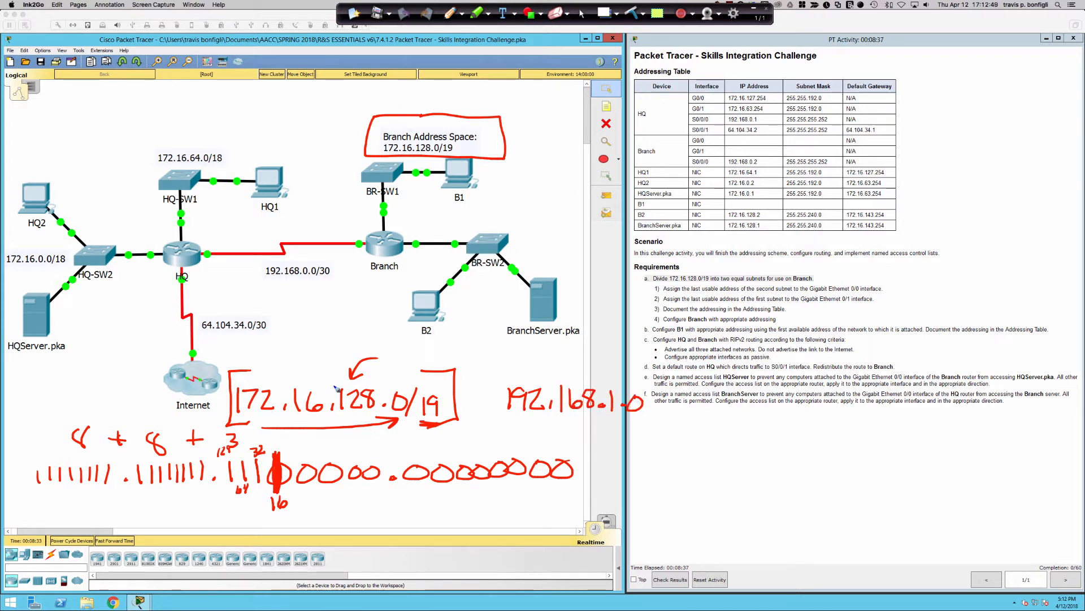
mouse_move(343, 414)
mouse_down()
mouse_move(378, 414)
mouse_move(342, 418)
mouse_up()
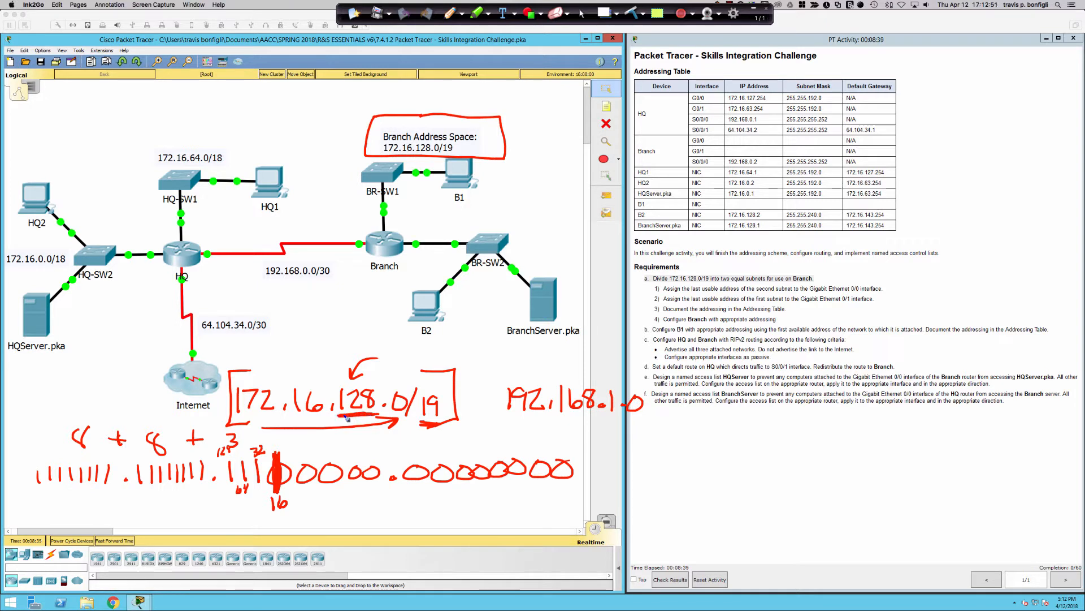
drag(646, 423, 647, 424)
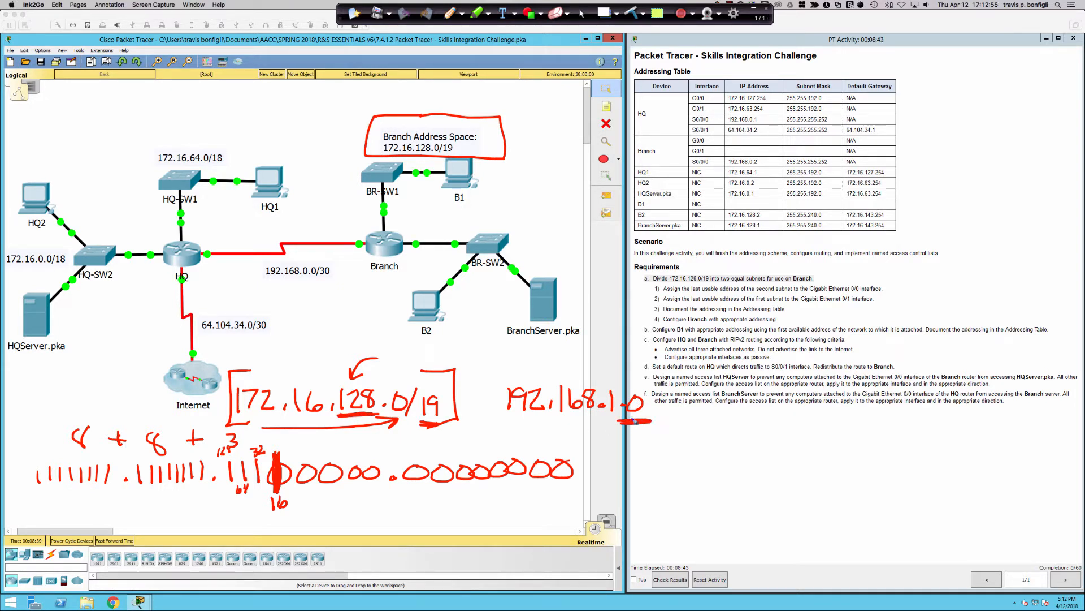
drag(630, 342, 633, 385)
mouse_move(570, 361)
mouse_down()
mouse_move(498, 424)
mouse_move(677, 367)
mouse_move(627, 362)
mouse_up()
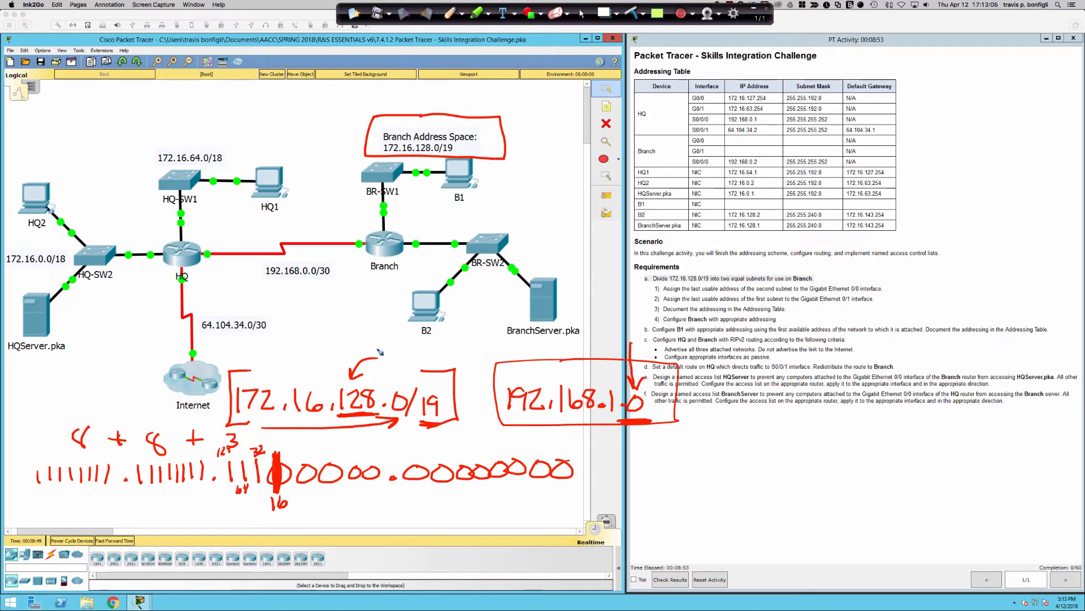
List the first subnet as 1. 172.16.128.0/20 and append the /25 prefix to the boxed 192.168.1.0 example
mouse_move(378, 346)
mouse_down()
mouse_move(380, 365)
mouse_move(389, 362)
mouse_up()
drag(371, 362, 388, 351)
click(664, 450)
drag(684, 435, 683, 453)
mouse_move(691, 436)
mouse_down()
mouse_move(706, 436)
mouse_move(699, 454)
mouse_move(842, 453)
mouse_move(850, 434)
mouse_move(864, 454)
mouse_move(897, 443)
mouse_up()
click(768, 453)
click(830, 450)
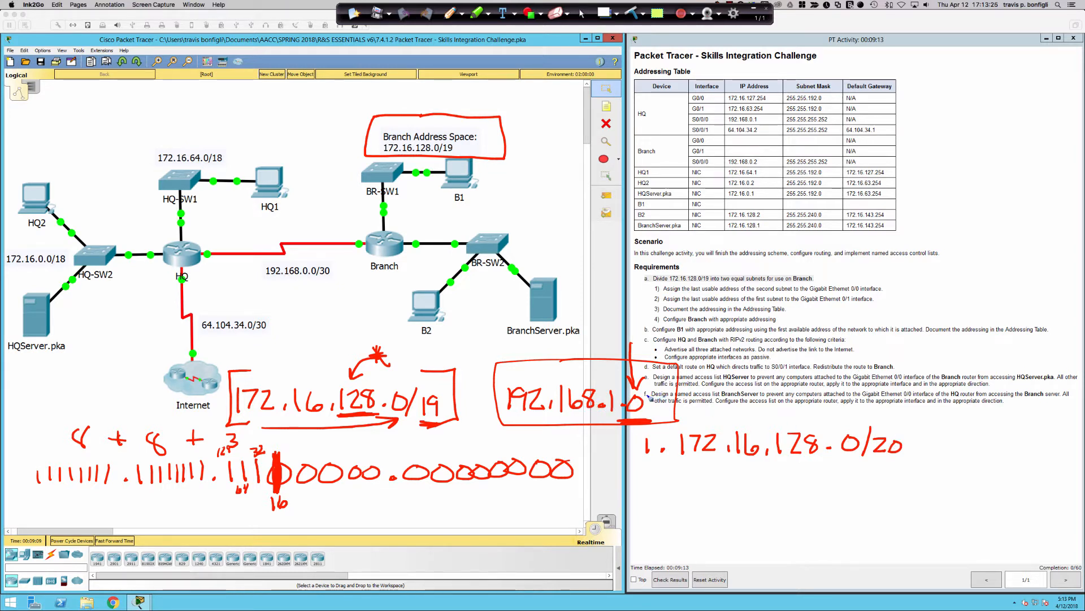
mouse_move(661, 387)
mouse_down()
mouse_move(648, 423)
mouse_move(677, 421)
mouse_move(680, 406)
mouse_up()
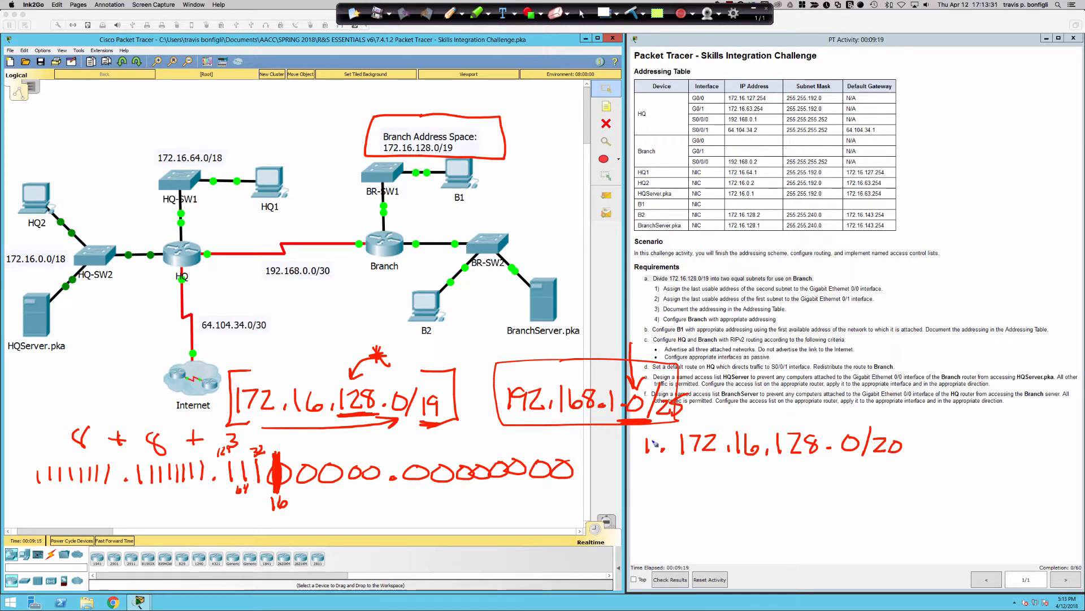
Write 2. 172.16.128.16/20 as an incorrect second subnet, cross out its ending and point an arrow at the 16
drag(276, 511, 289, 521)
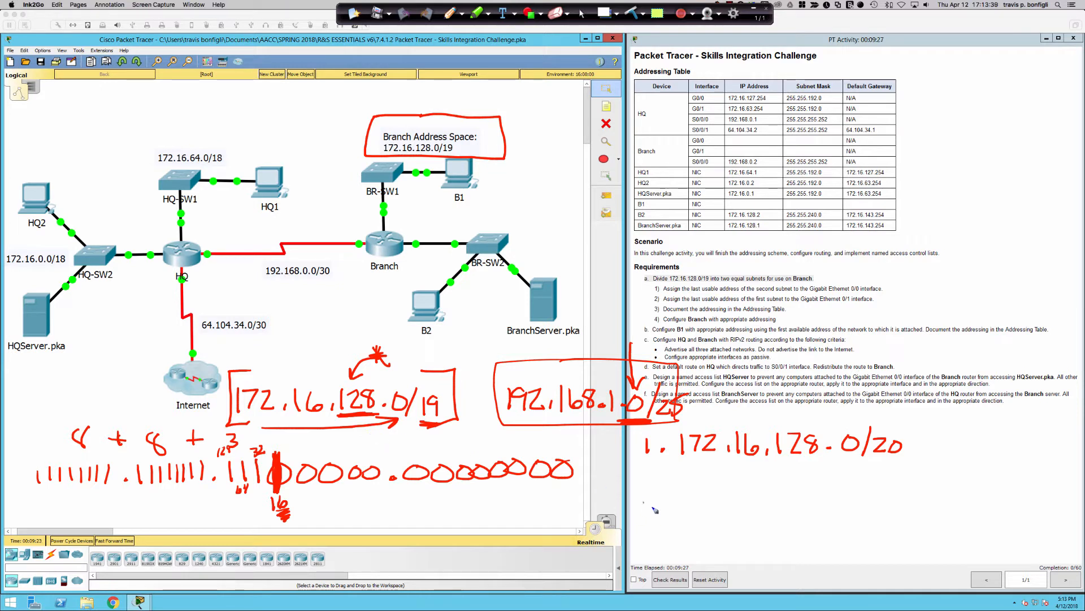
drag(643, 504, 659, 521)
drag(667, 517, 770, 511)
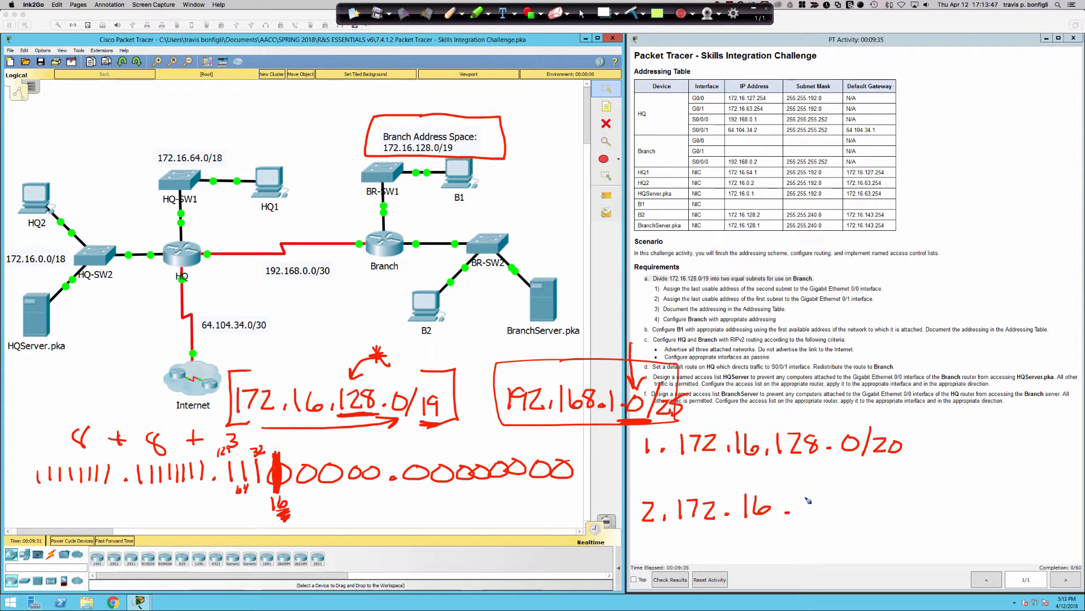
mouse_move(806, 496)
mouse_down()
mouse_move(805, 518)
mouse_move(828, 515)
mouse_move(833, 500)
mouse_move(862, 515)
mouse_move(911, 516)
mouse_up()
mouse_move(924, 500)
mouse_down()
mouse_move(927, 511)
mouse_move(921, 500)
mouse_up()
drag(795, 462, 907, 524)
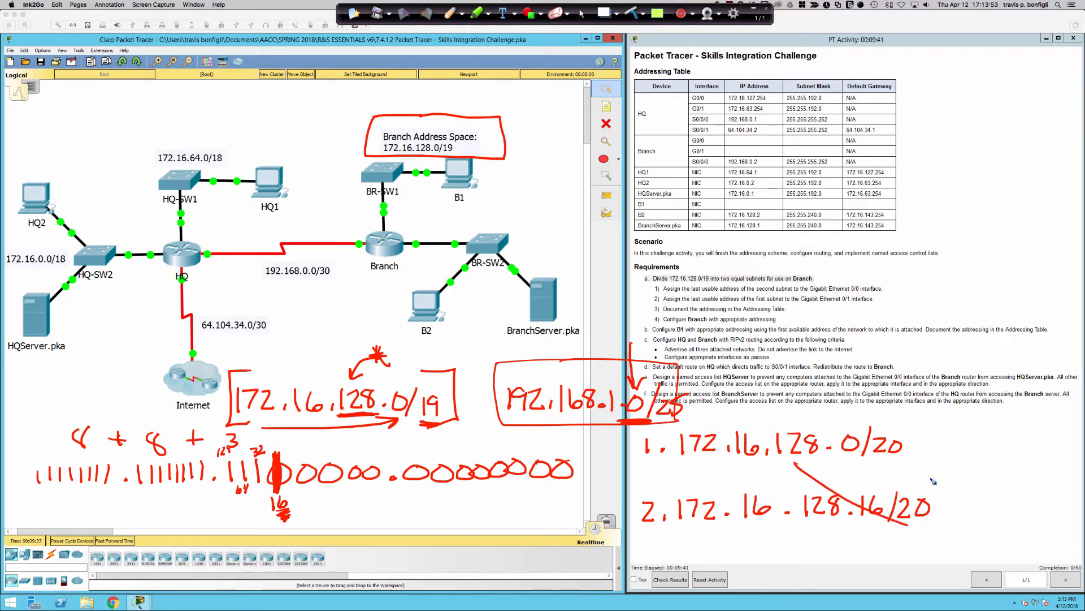
drag(930, 478, 793, 531)
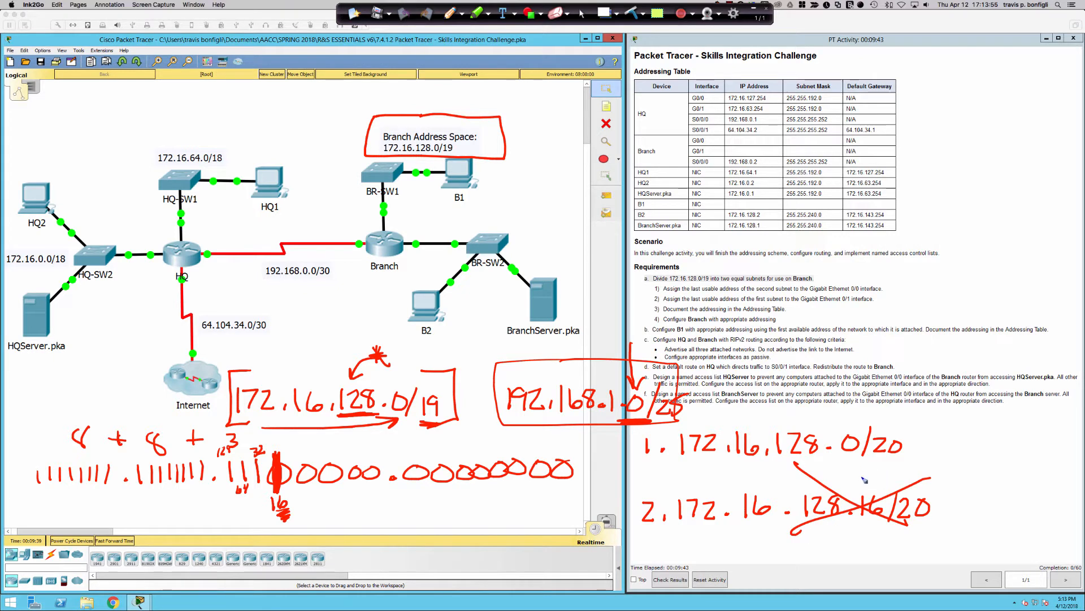
drag(866, 470, 867, 479)
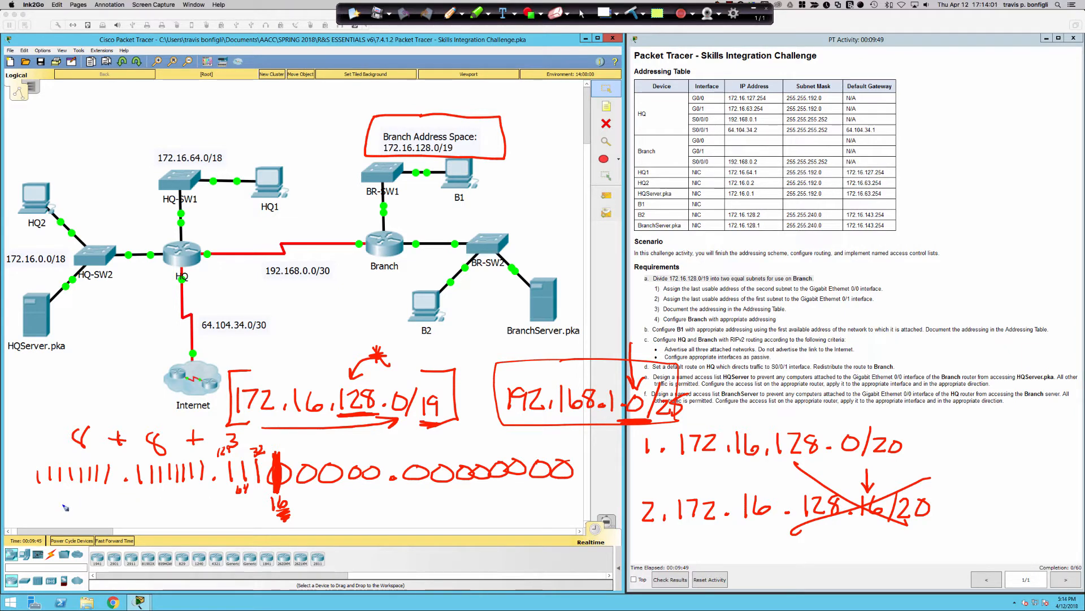
Number the binary octets 1 to 4 below the mask, circling 3 and 4
drag(70, 494, 71, 517)
drag(169, 502, 190, 518)
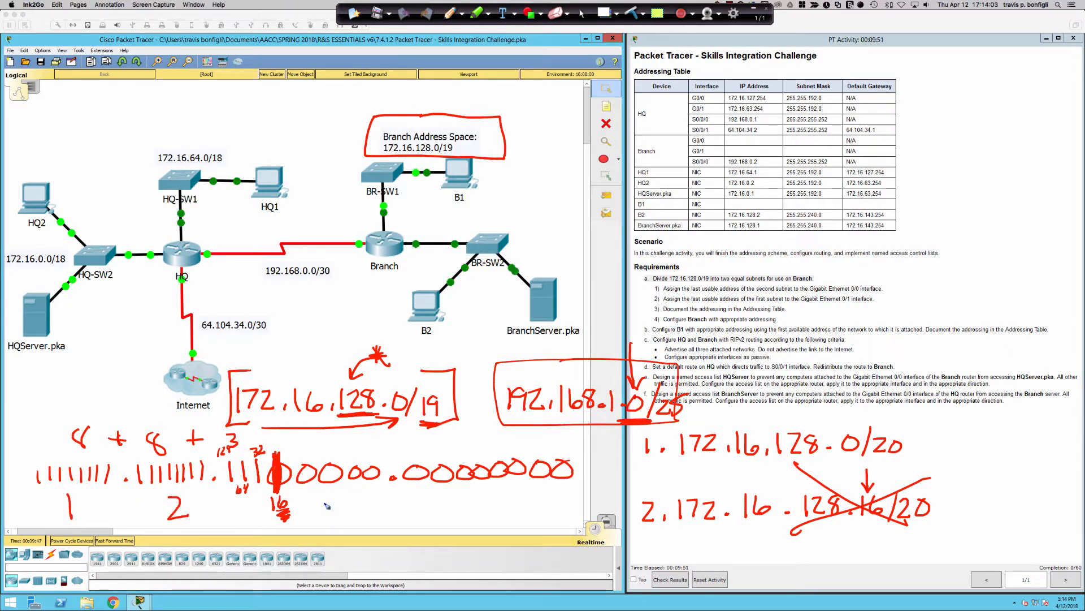
mouse_move(305, 498)
mouse_down()
mouse_move(333, 512)
mouse_move(284, 544)
mouse_move(306, 493)
mouse_move(274, 531)
mouse_up()
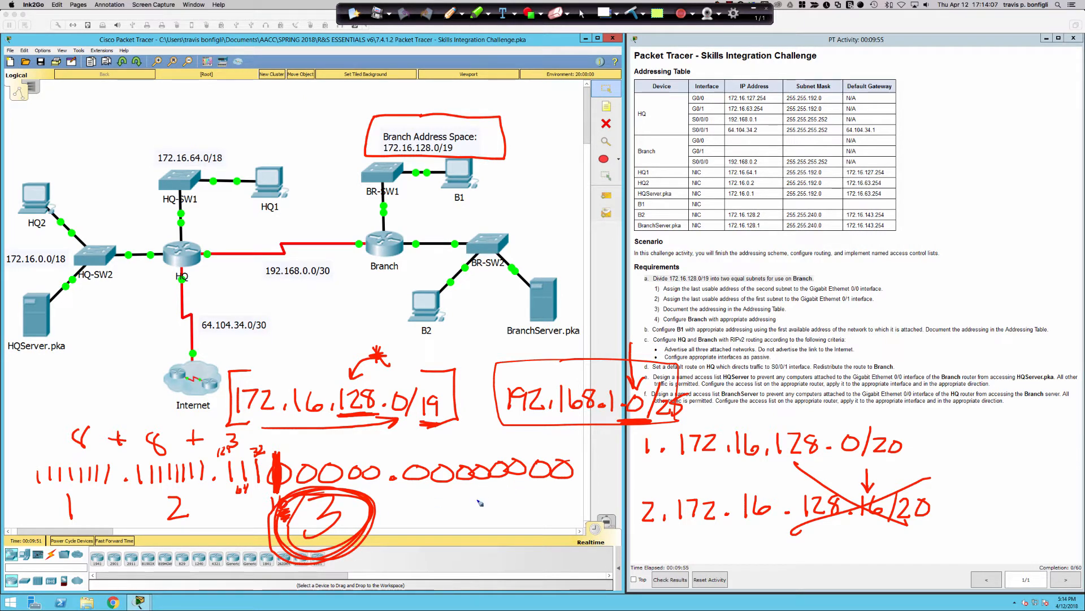
mouse_move(485, 488)
mouse_down()
mouse_move(497, 498)
mouse_move(492, 515)
mouse_move(465, 508)
mouse_move(498, 478)
mouse_up()
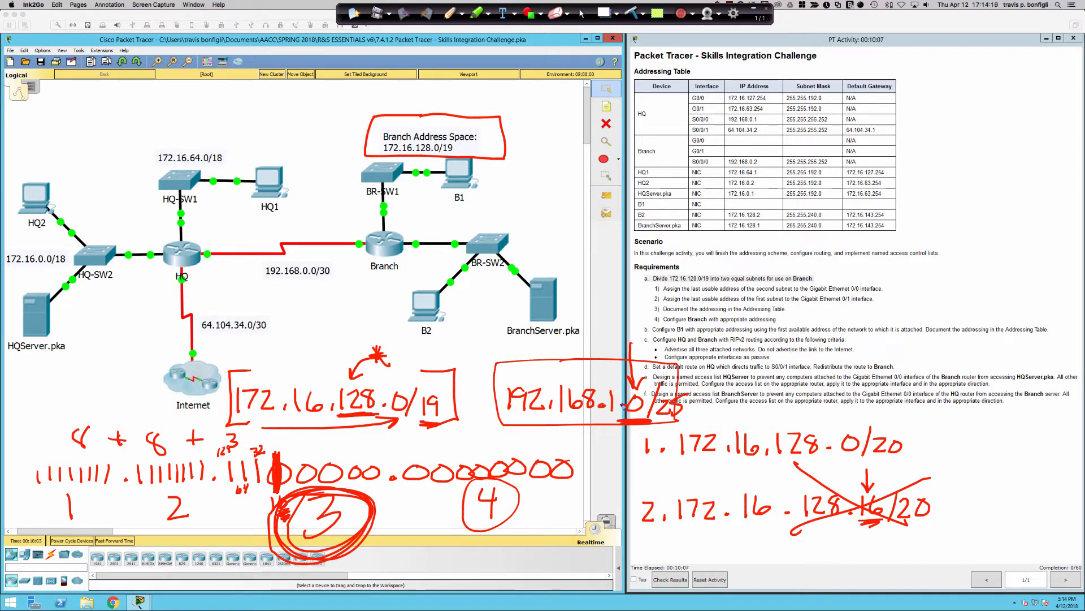
Draw an arrow from the boxed example to a handwritten 192.168.1.128 and point an arrow at its last octet
mouse_move(678, 406)
mouse_down()
mouse_move(885, 413)
mouse_move(851, 399)
mouse_up()
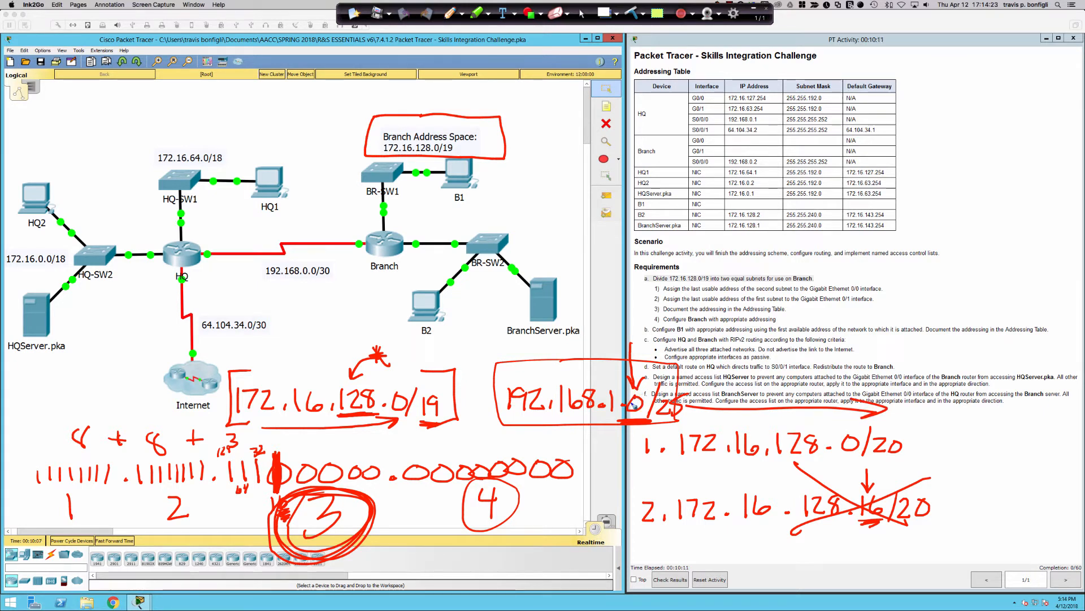
mouse_move(907, 401)
mouse_down()
mouse_move(905, 419)
mouse_move(919, 417)
mouse_up()
drag(932, 401, 964, 419)
click(955, 414)
drag(975, 399, 973, 413)
mouse_move(996, 400)
mouse_down()
mouse_move(991, 417)
mouse_move(997, 399)
mouse_move(994, 412)
mouse_move(1022, 416)
mouse_move(1055, 413)
mouse_move(1063, 400)
mouse_up()
click(1012, 414)
drag(1056, 350, 1063, 392)
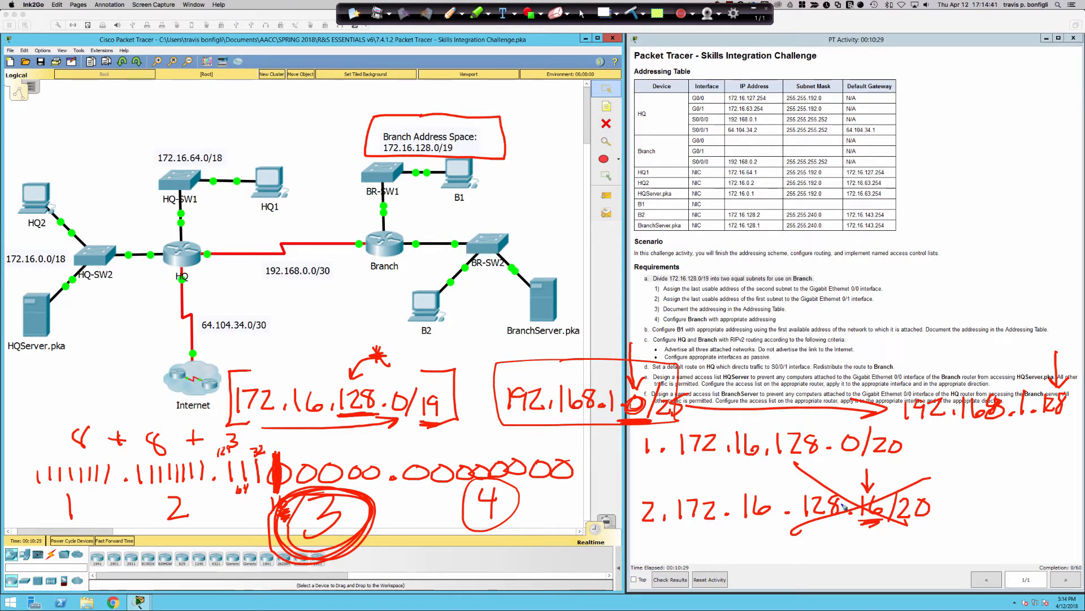
Clear all annotations and rewrite the first subnet as 1. 172.16.128.0/20 below the requirements
click(632, 14)
mouse_move(640, 434)
mouse_down()
mouse_move(639, 444)
mouse_move(694, 448)
mouse_move(818, 431)
mouse_move(827, 452)
mouse_move(871, 436)
mouse_up()
click(745, 444)
click(804, 440)
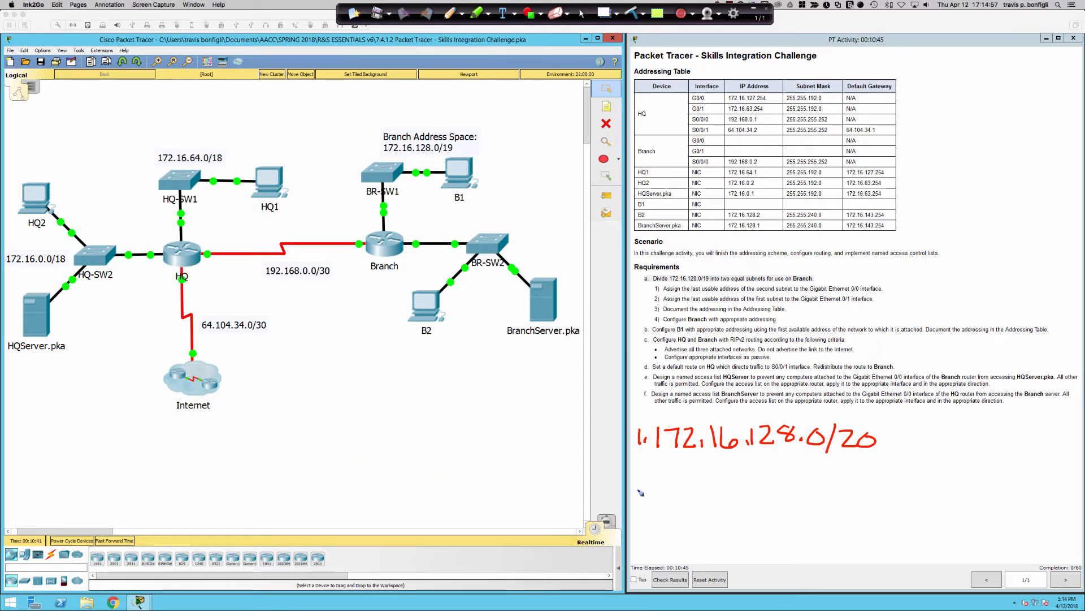
Write + 16 under the 128 and list the second subnet as 2. 172.16.144.0/20
drag(632, 490, 646, 508)
drag(744, 456, 744, 466)
mouse_move(739, 461)
mouse_down()
mouse_move(786, 465)
mouse_move(767, 467)
mouse_up()
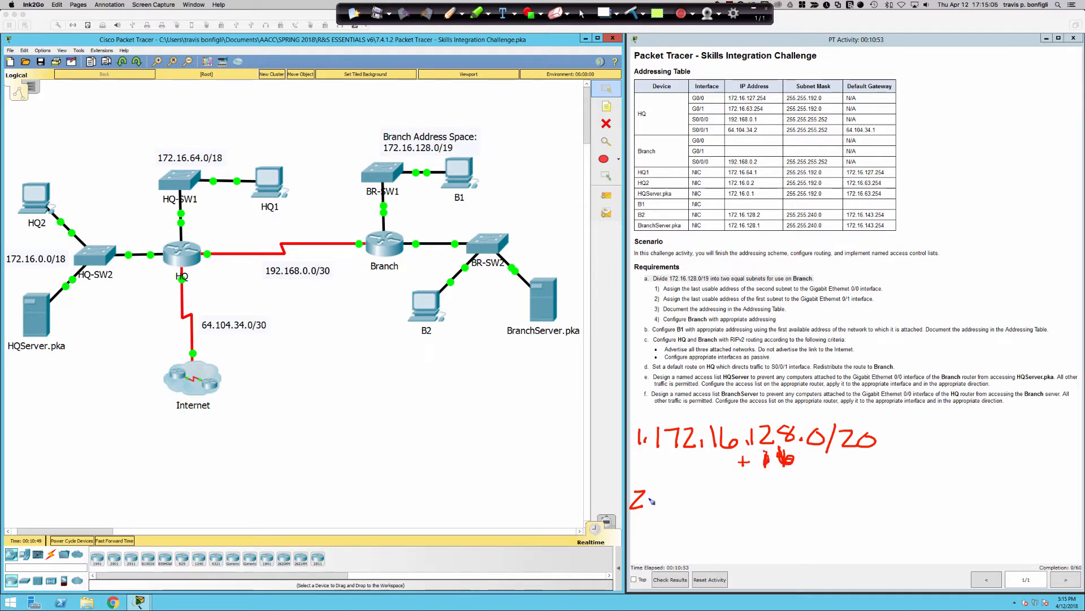
mouse_move(674, 488)
mouse_down()
mouse_move(672, 509)
mouse_move(733, 509)
mouse_move(744, 497)
mouse_move(782, 511)
mouse_move(799, 497)
mouse_up()
mouse_move(796, 487)
mouse_down()
mouse_move(796, 508)
mouse_move(832, 488)
mouse_move(842, 509)
mouse_move(858, 499)
mouse_move(865, 508)
mouse_move(875, 490)
mouse_up()
click(823, 503)
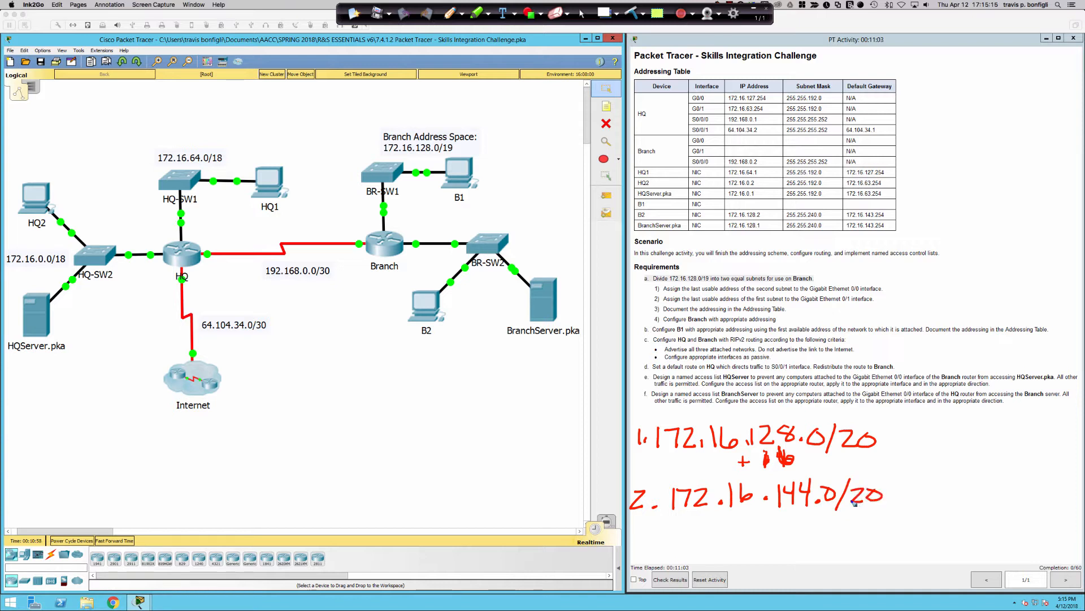
Circle the Branch Address Space label with an arrow to the subnet list, and box "two equal subnets for use on Branch" in the requirements
mouse_move(395, 97)
mouse_down()
mouse_move(348, 144)
mouse_move(384, 102)
mouse_up()
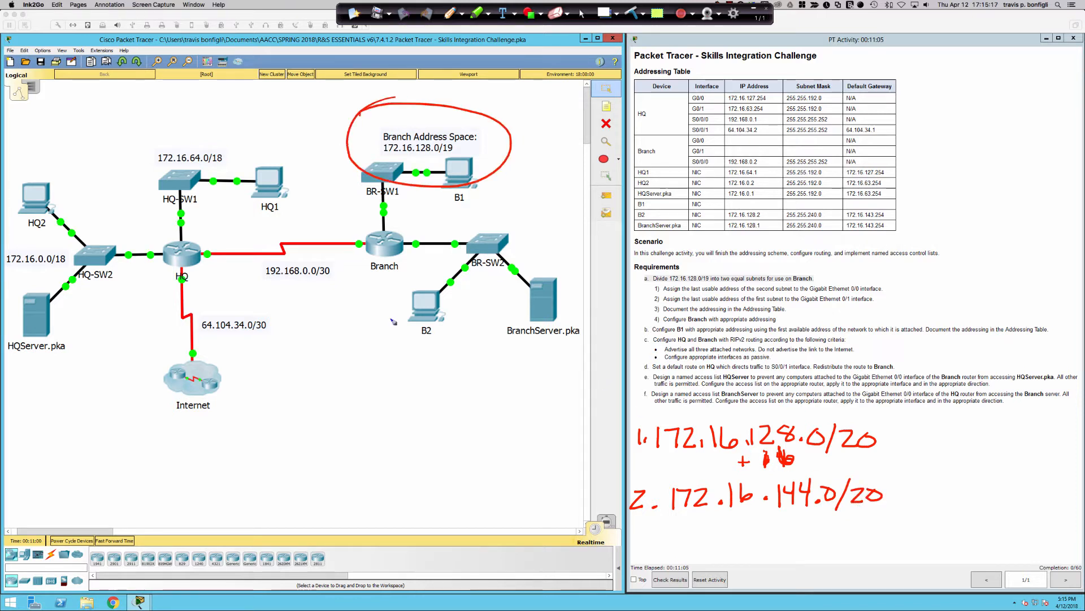
mouse_move(384, 154)
mouse_down()
mouse_move(467, 152)
mouse_move(396, 229)
mouse_move(538, 461)
mouse_move(624, 466)
mouse_move(616, 457)
mouse_move(603, 474)
mouse_move(608, 459)
mouse_up()
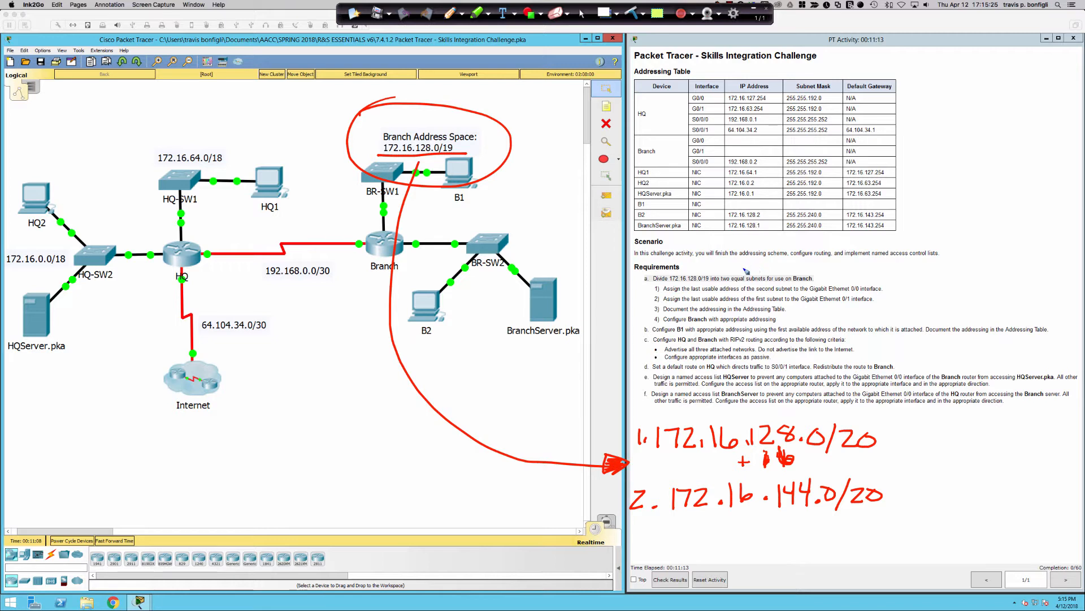
mouse_move(746, 271)
mouse_down()
mouse_move(716, 280)
mouse_move(816, 281)
mouse_move(716, 267)
mouse_up()
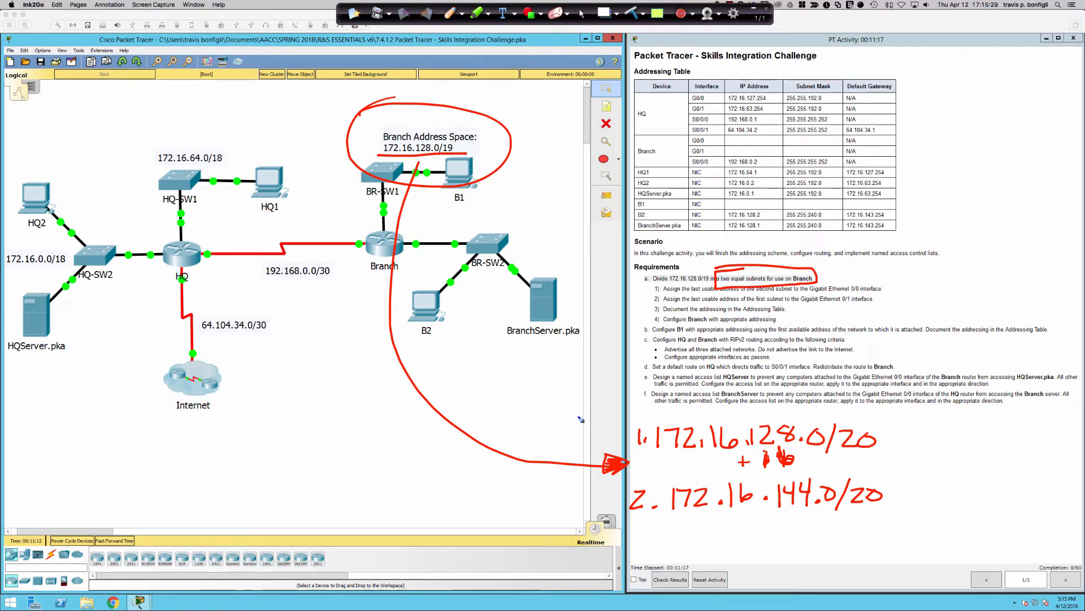
Bracket the two handwritten subnets and point arrows at the /20 and the 144 of the second subnet
mouse_move(655, 412)
mouse_down()
mouse_move(641, 413)
mouse_move(635, 523)
mouse_up()
drag(858, 399, 899, 511)
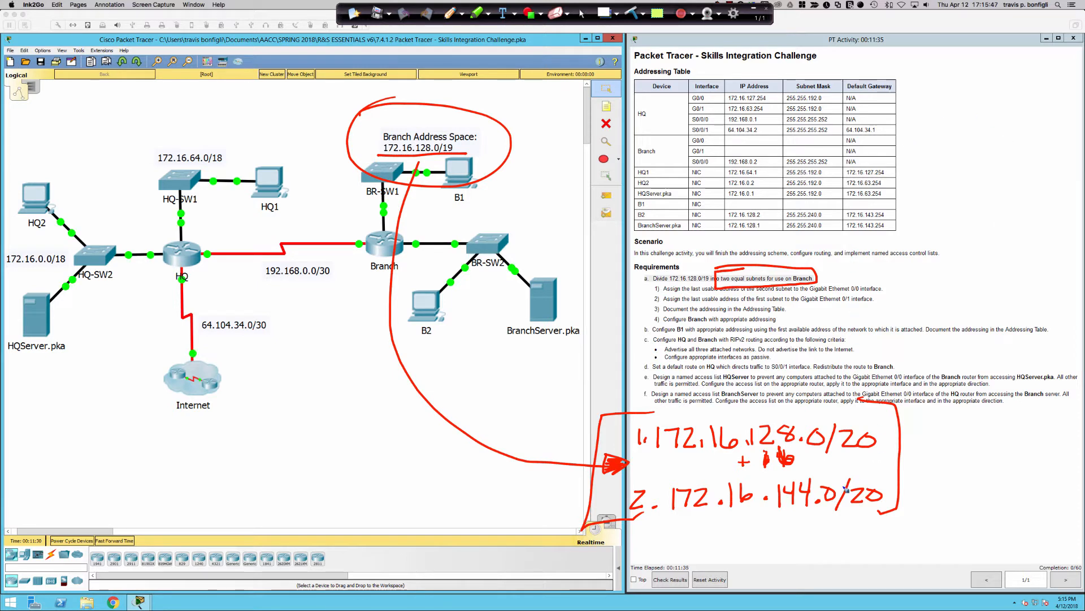
mouse_move(948, 458)
mouse_down()
mouse_move(893, 496)
mouse_move(908, 496)
mouse_up()
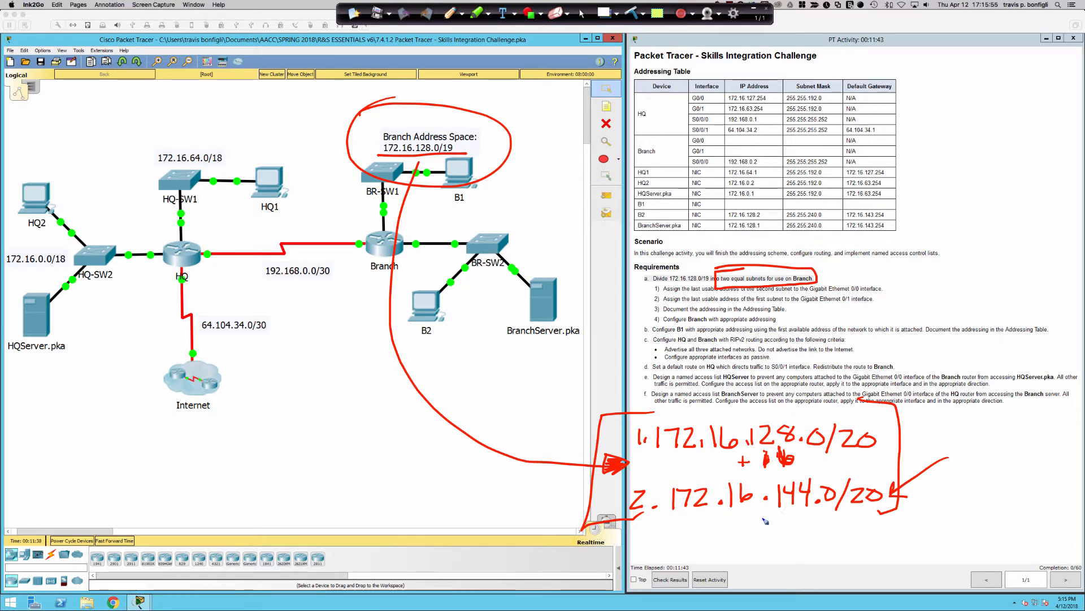
mouse_move(798, 514)
mouse_down()
mouse_move(793, 541)
mouse_move(809, 527)
mouse_up()
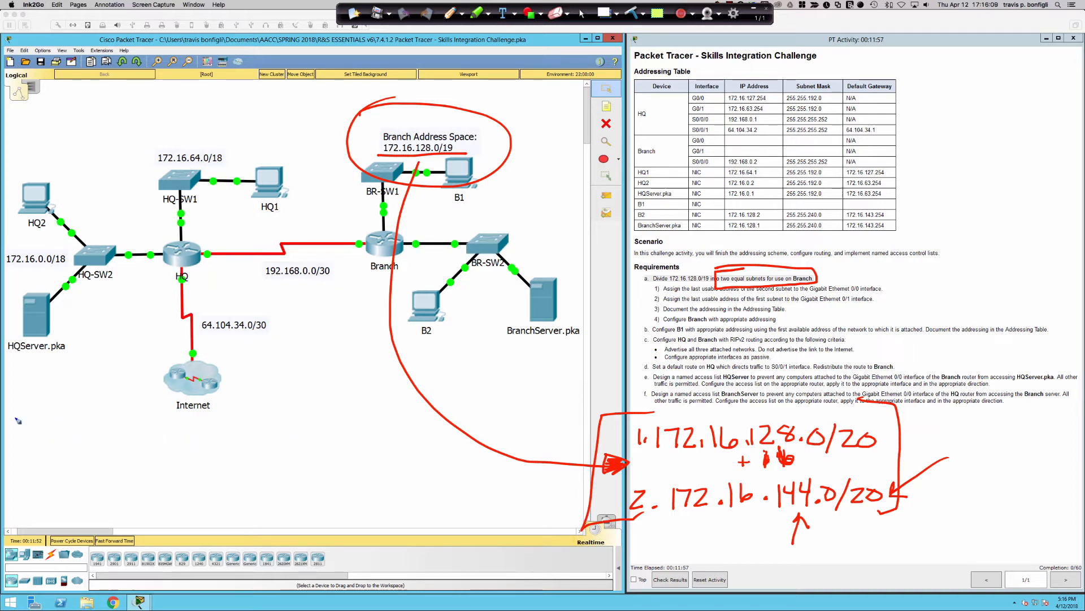
Write the /20 mask in binary below the topology and label its ones as 8 + 8 + 4 with an arrow to /20
drag(23, 418, 22, 431)
mouse_move(29, 418)
mouse_down()
mouse_move(29, 431)
mouse_move(44, 432)
mouse_up()
drag(52, 416, 58, 431)
mouse_move(71, 413)
mouse_down()
mouse_move(71, 424)
mouse_move(127, 428)
mouse_up()
drag(132, 417, 134, 425)
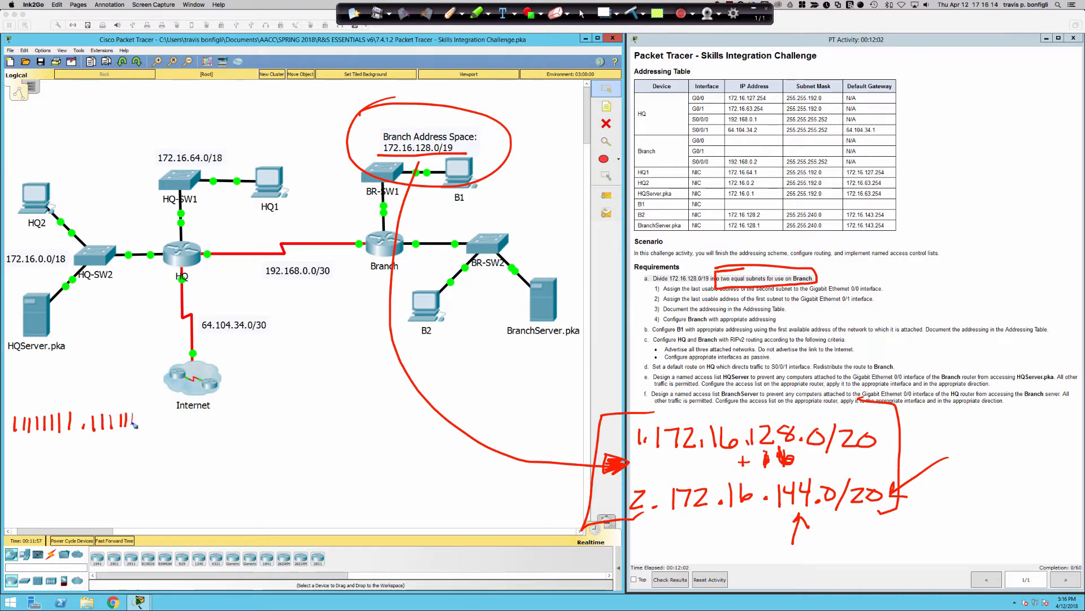
click(165, 424)
mouse_move(180, 409)
mouse_down()
mouse_move(180, 424)
mouse_move(225, 423)
mouse_up()
mouse_move(53, 376)
mouse_down()
mouse_move(53, 385)
mouse_move(46, 377)
mouse_move(92, 387)
mouse_move(84, 397)
mouse_up()
mouse_move(120, 378)
mouse_down()
mouse_move(112, 384)
mouse_move(185, 397)
mouse_up()
mouse_move(195, 389)
mouse_down()
mouse_move(286, 389)
mouse_move(248, 411)
mouse_move(439, 423)
mouse_move(497, 409)
mouse_up()
click(339, 421)
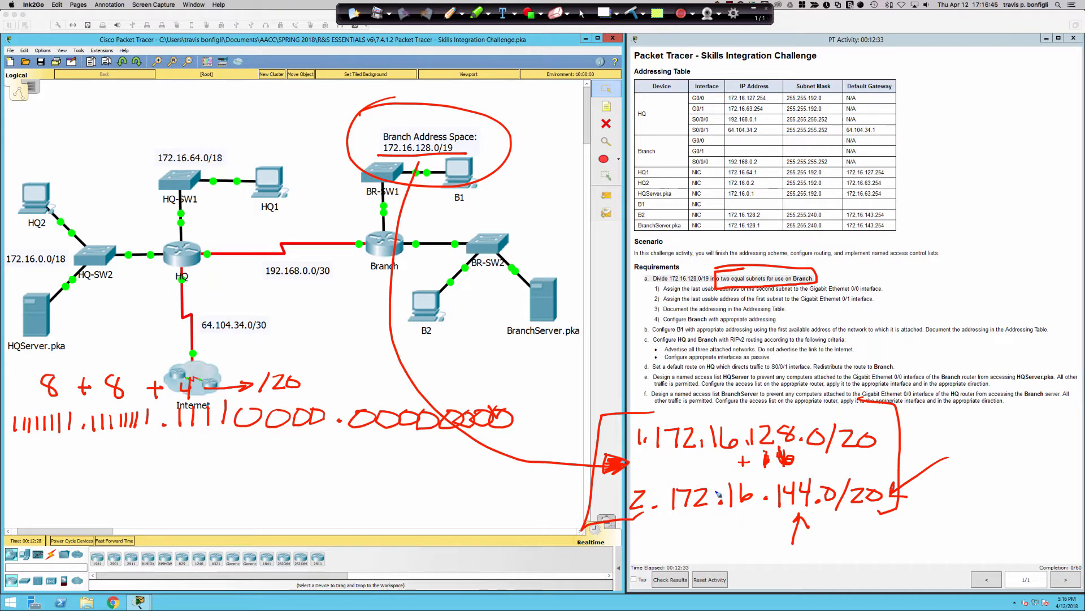
Mark the next third-octet bit as a one for a /21 example and write a circled 8 below it
drag(243, 401, 244, 434)
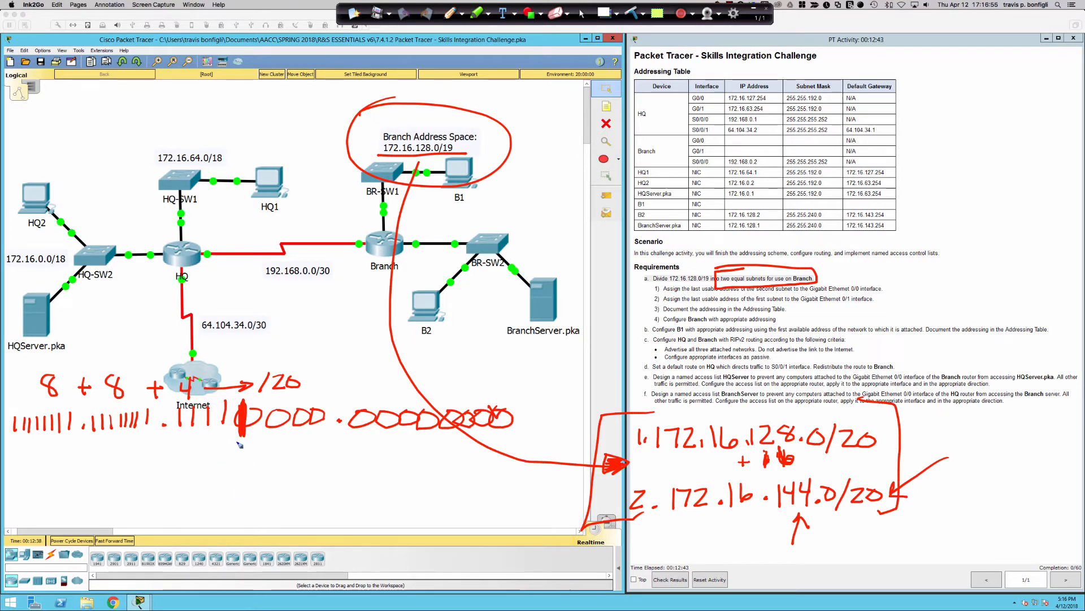
drag(109, 450, 97, 469)
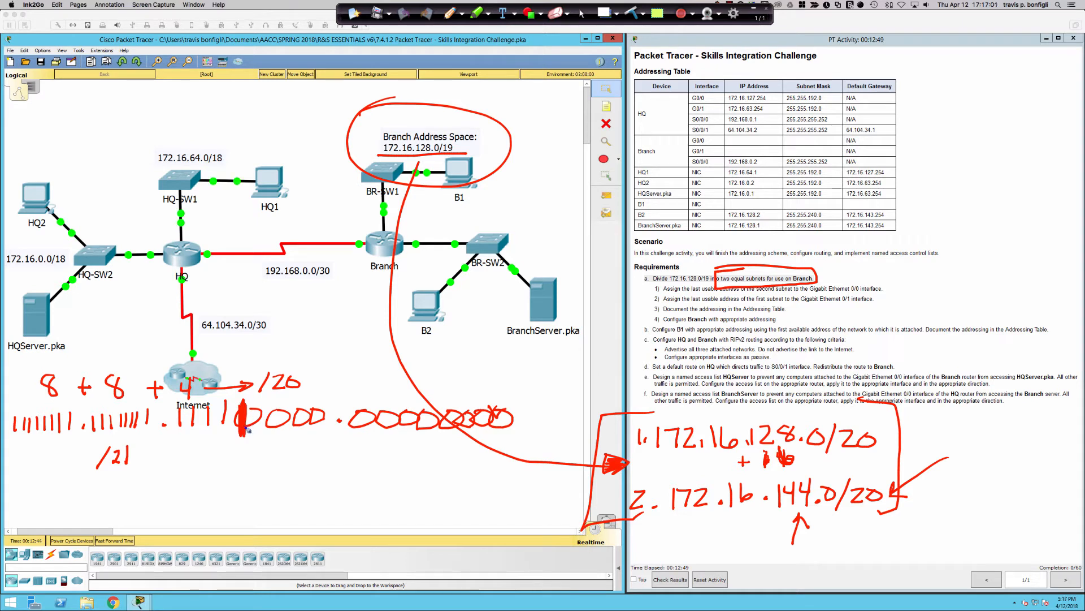
drag(232, 439, 245, 449)
drag(172, 434, 182, 435)
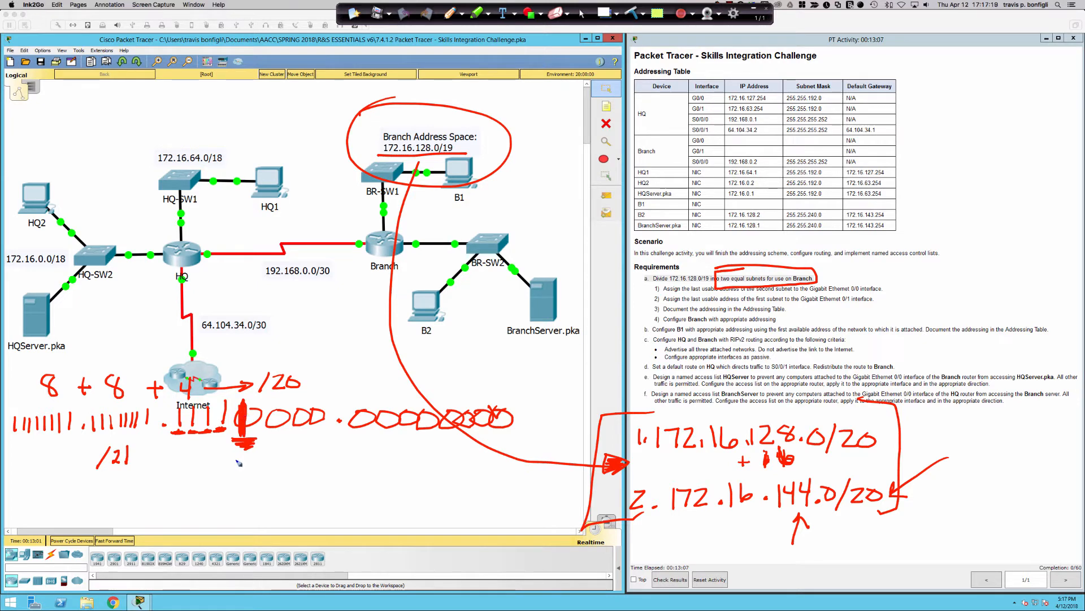
mouse_move(246, 452)
mouse_down()
mouse_move(233, 472)
mouse_move(245, 453)
mouse_move(237, 439)
mouse_up()
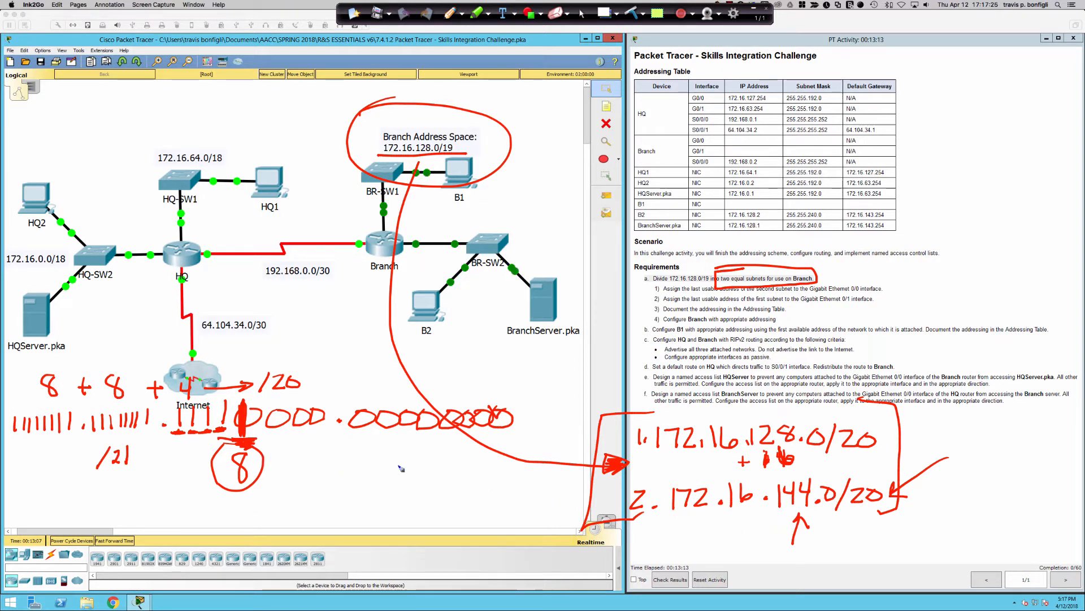
Write 172.16.144.0/21 as the first example subnet, link it to the second /20 subnet with an arrow, and underline /21
click(291, 458)
mouse_move(305, 454)
mouse_down()
mouse_move(314, 472)
mouse_move(338, 461)
mouse_move(279, 466)
mouse_up()
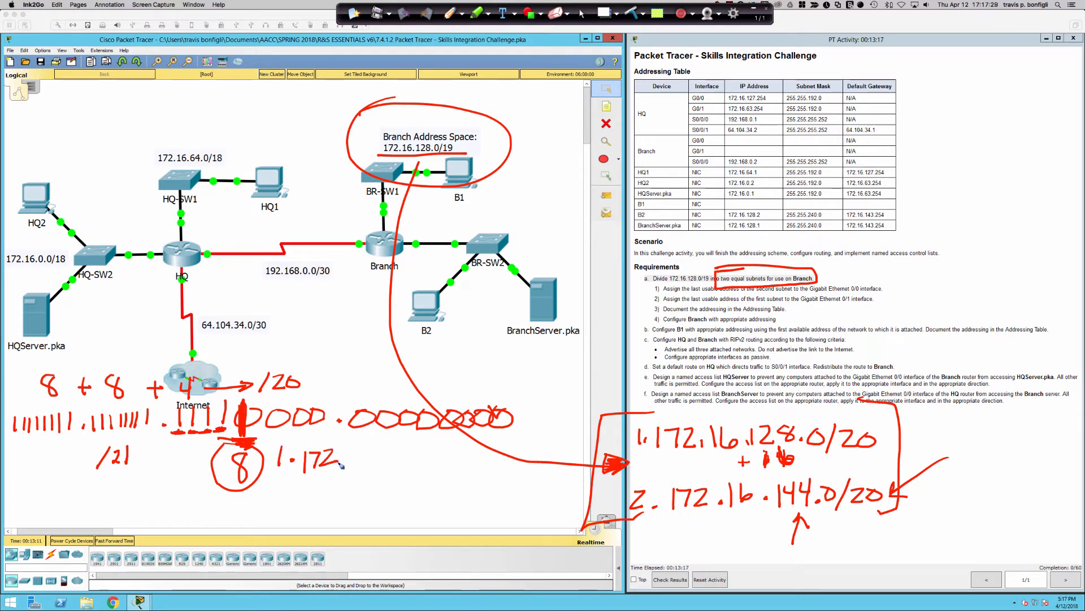
click(347, 460)
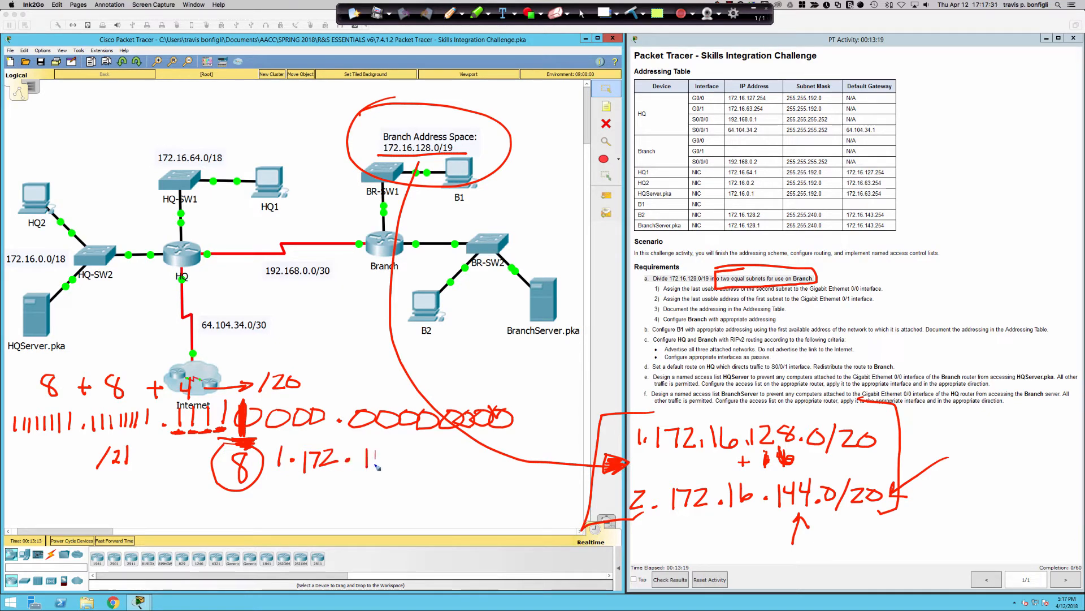
mouse_move(377, 467)
mouse_down()
mouse_move(461, 452)
mouse_move(473, 470)
mouse_move(528, 464)
mouse_move(515, 460)
mouse_up()
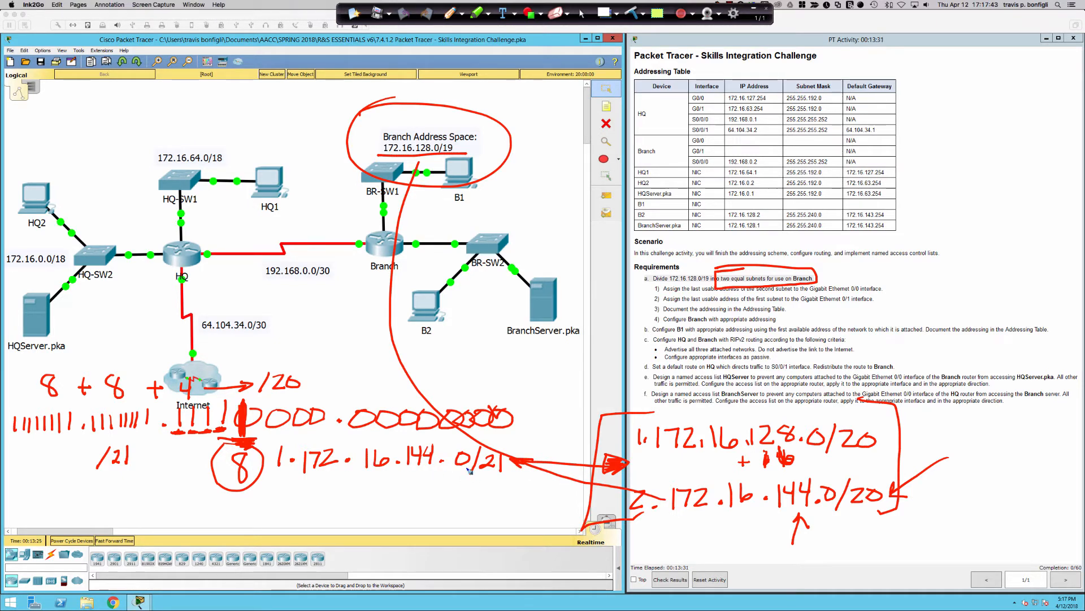
drag(471, 474, 498, 477)
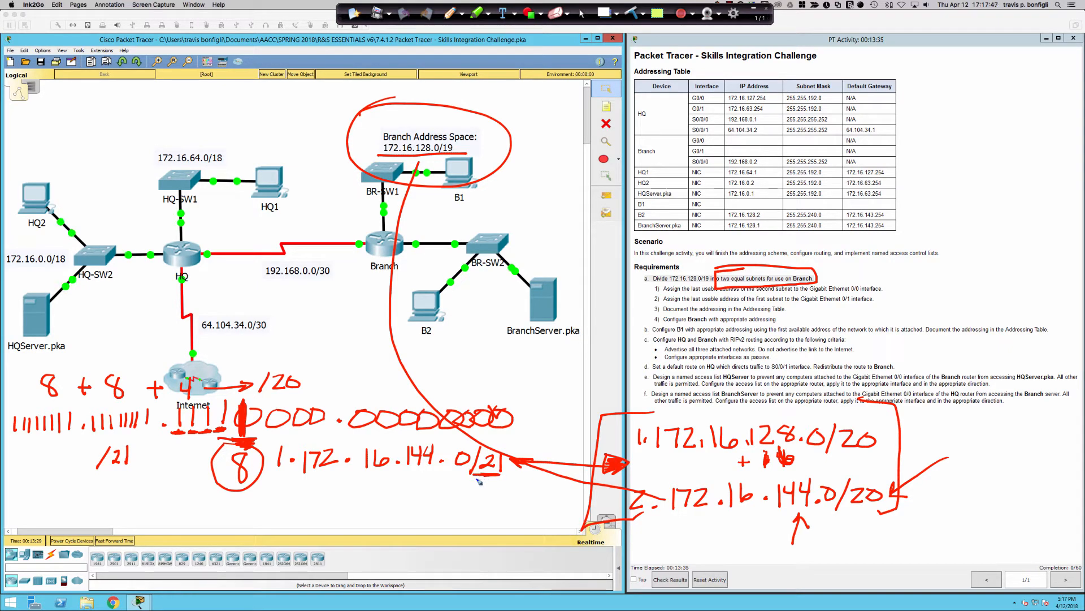
Write 172.16.152.0/21 as the second example subnet below the first and point an arrow at it
mouse_move(265, 508)
mouse_down()
mouse_move(280, 525)
mouse_move(369, 517)
mouse_up()
drag(389, 500, 381, 510)
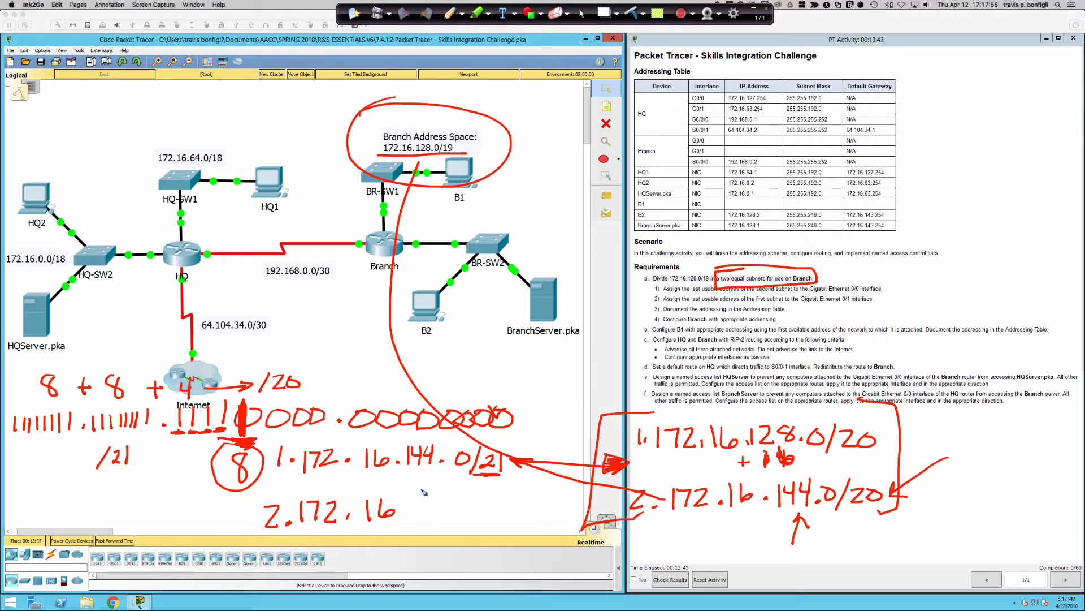
drag(423, 501, 421, 515)
mouse_move(423, 501)
mouse_down()
mouse_move(437, 514)
mouse_move(468, 506)
mouse_move(501, 523)
mouse_up()
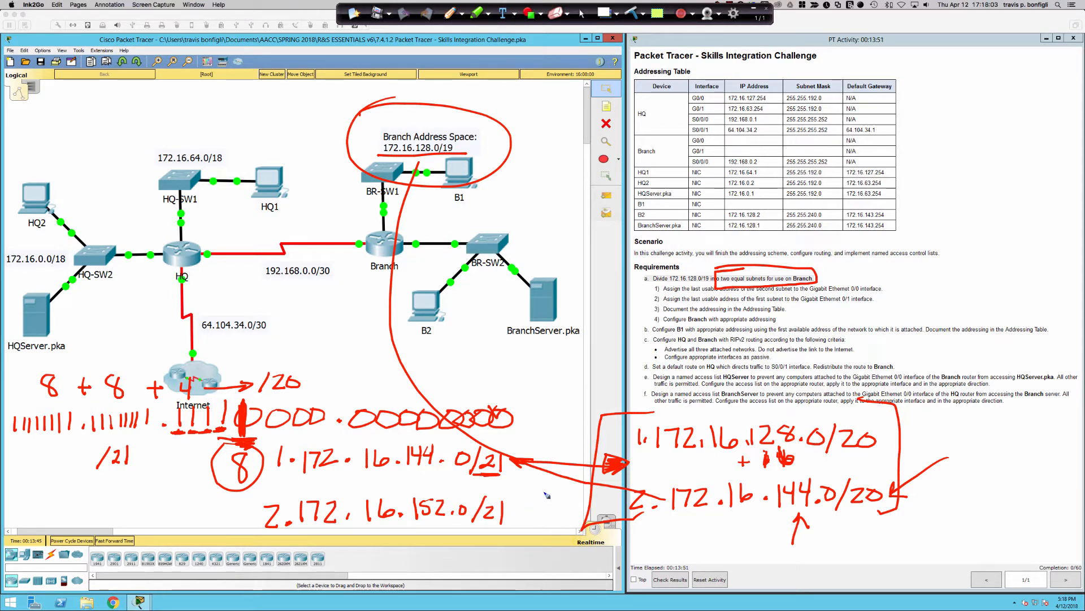
mouse_move(544, 491)
mouse_down()
mouse_move(511, 513)
mouse_move(528, 508)
mouse_up()
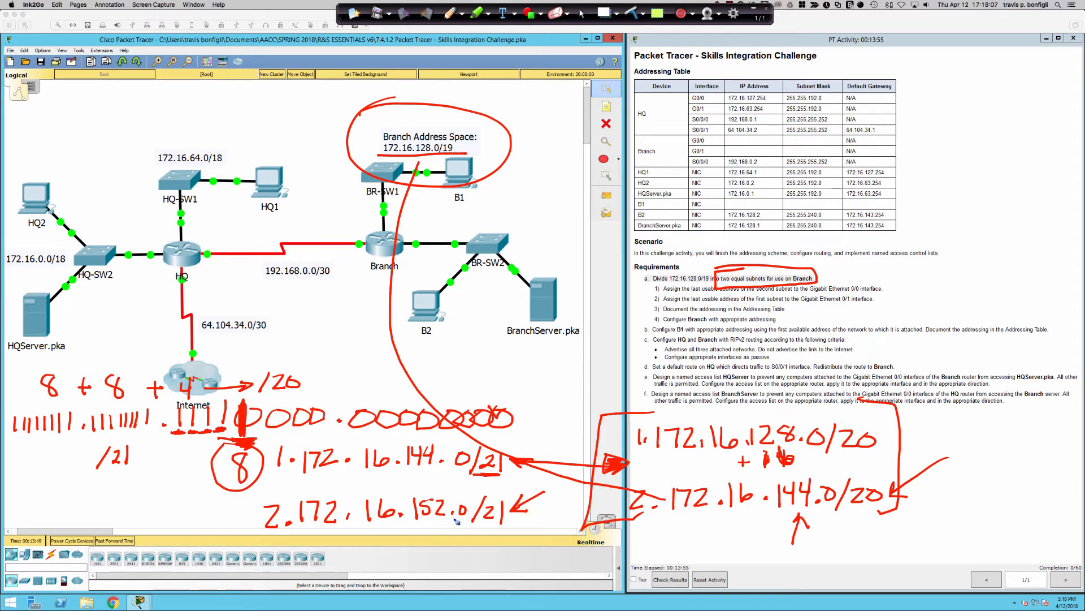
Box the second example subnet, change its prefix to /22, and write 156.0/22 beneath it
mouse_move(292, 485)
mouse_down()
mouse_move(249, 532)
mouse_move(457, 530)
mouse_move(562, 487)
mouse_move(286, 484)
mouse_up()
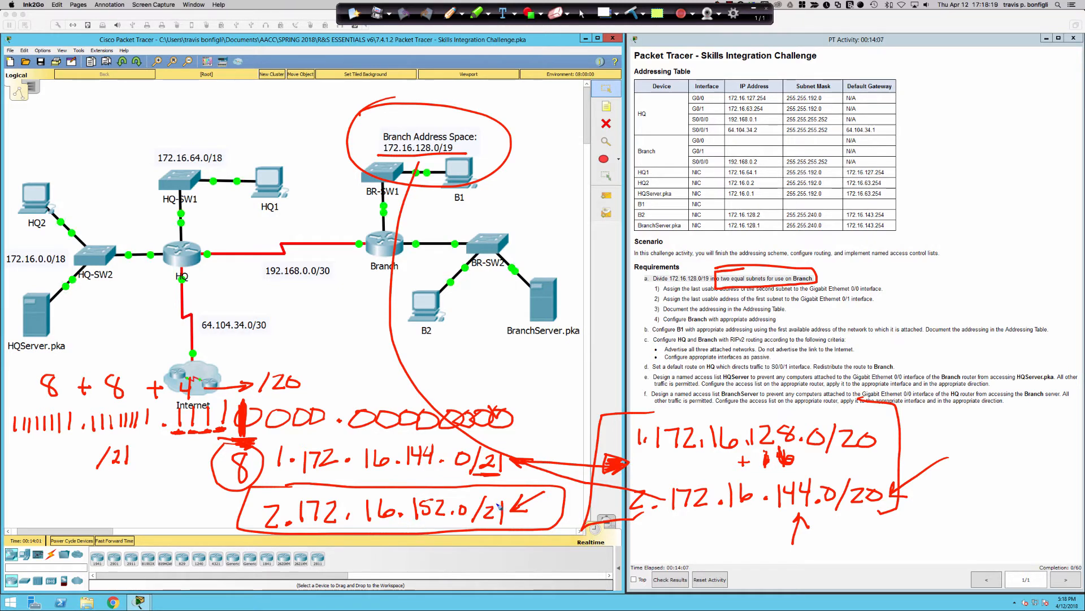
mouse_move(503, 501)
mouse_down()
mouse_move(503, 528)
mouse_move(518, 526)
mouse_up()
drag(495, 502, 508, 526)
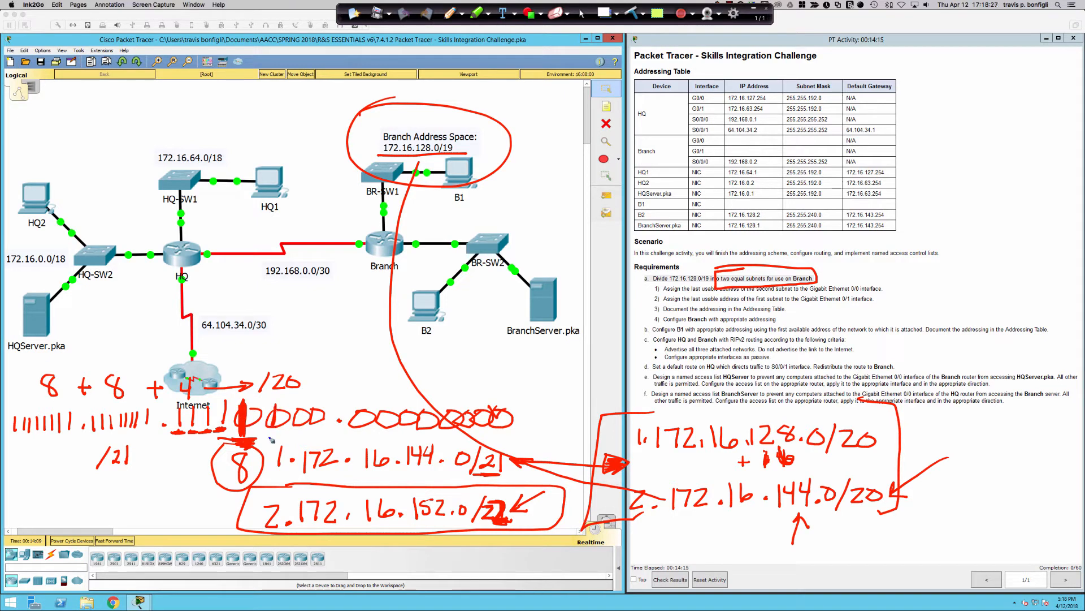
mouse_move(425, 544)
mouse_down()
mouse_move(442, 557)
mouse_move(507, 559)
mouse_up()
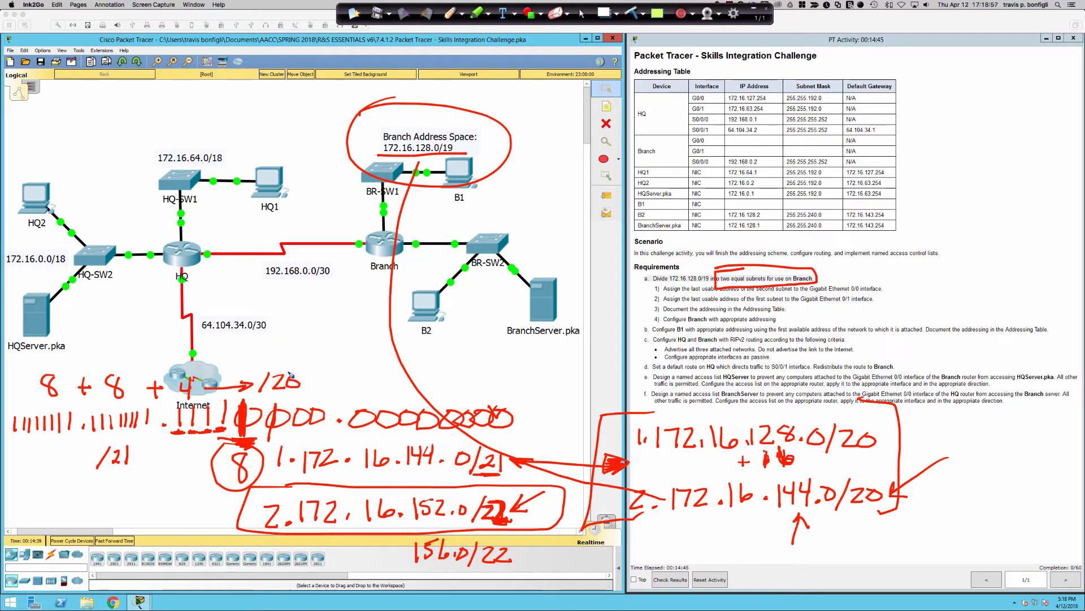
Point arrows at the handwritten /20 and the last-octet zeros, and clear all annotations from the page
mouse_move(309, 327)
mouse_down()
mouse_move(294, 378)
mouse_move(311, 372)
mouse_up()
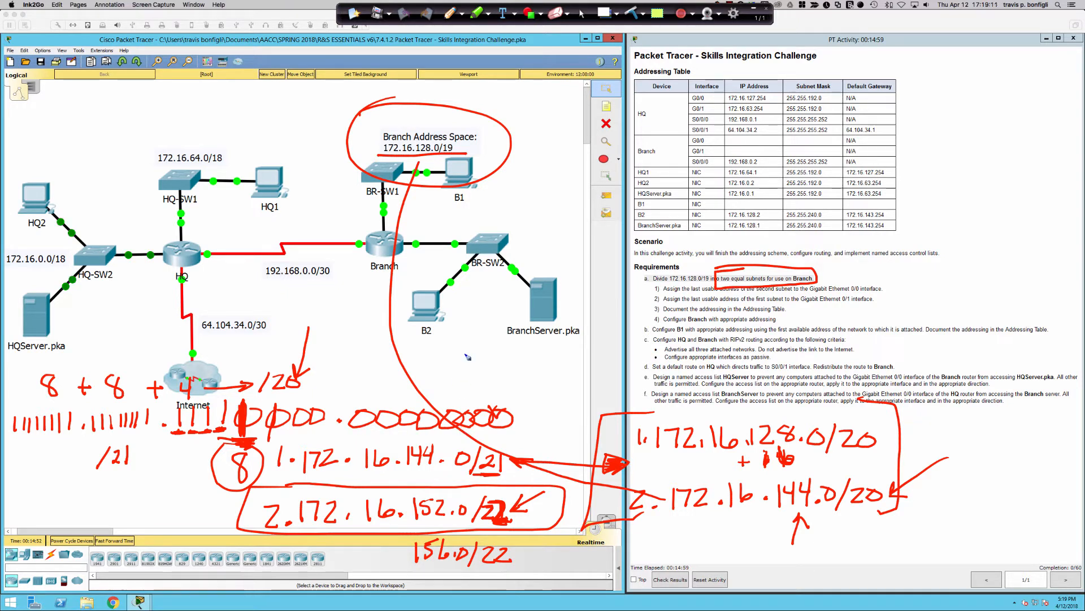
mouse_move(468, 354)
mouse_down()
mouse_move(438, 397)
mouse_move(453, 390)
mouse_up()
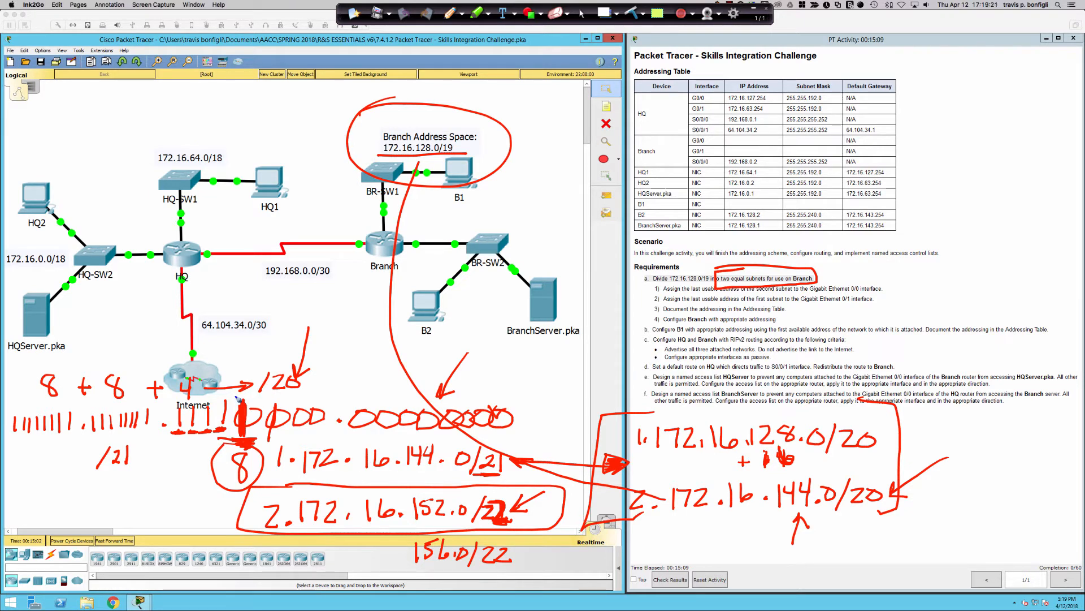
click(634, 13)
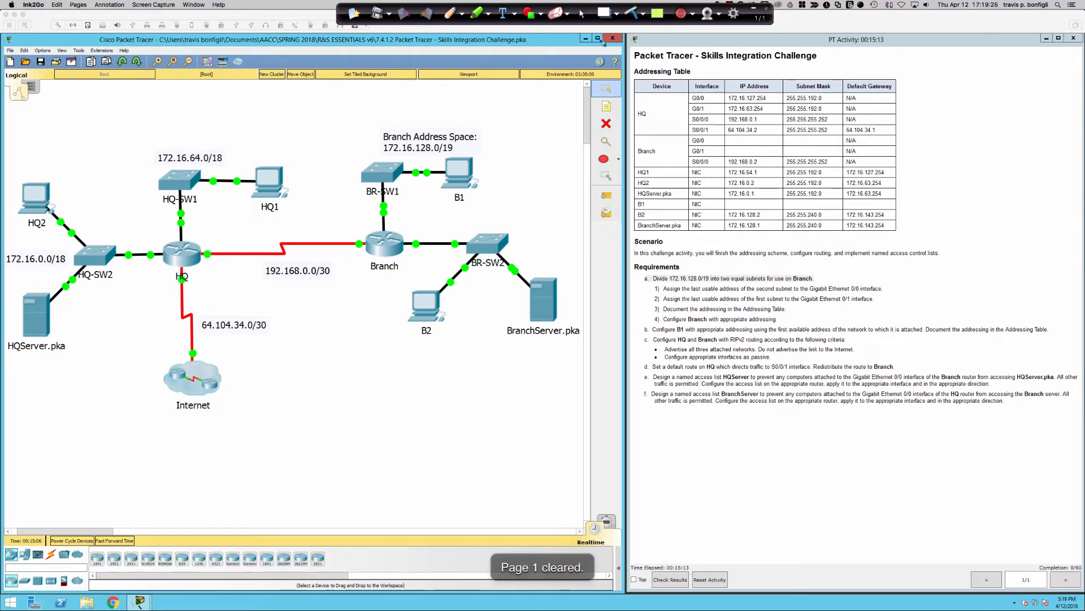
Handwrite 172.16.128.0 and 172.16.144.0 with /20 in the Branch G0/0 and G0/1 rows, and clear the annotations
click(730, 141)
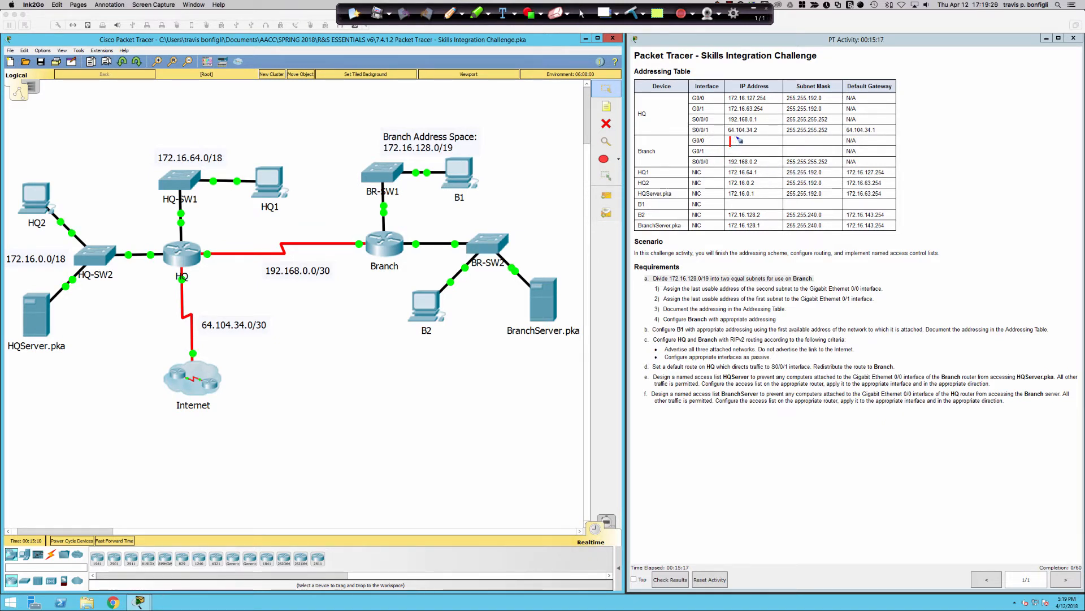
text(172.)
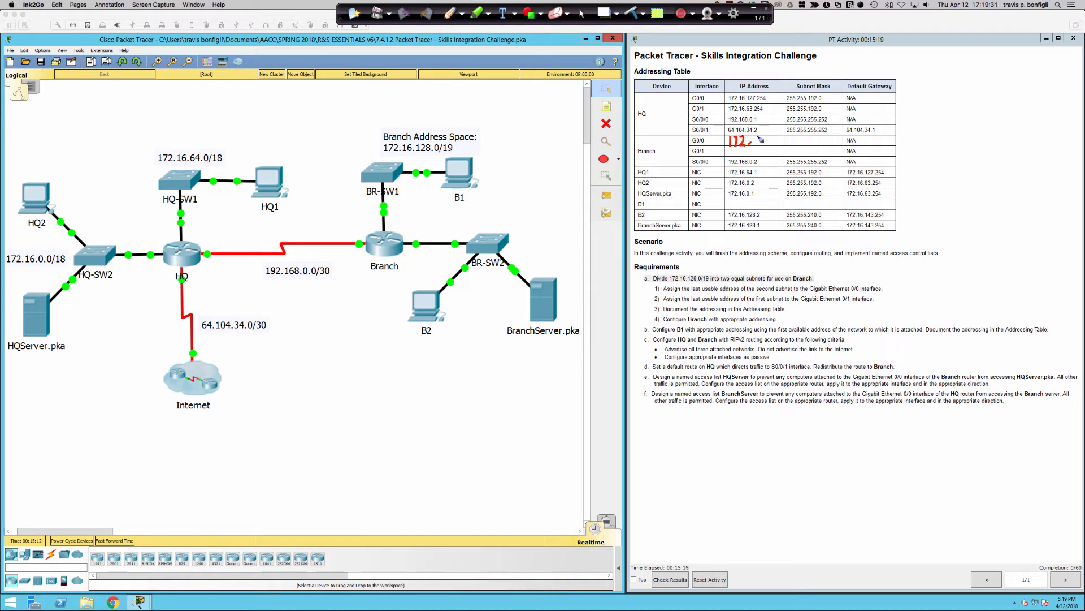
text(16.128)
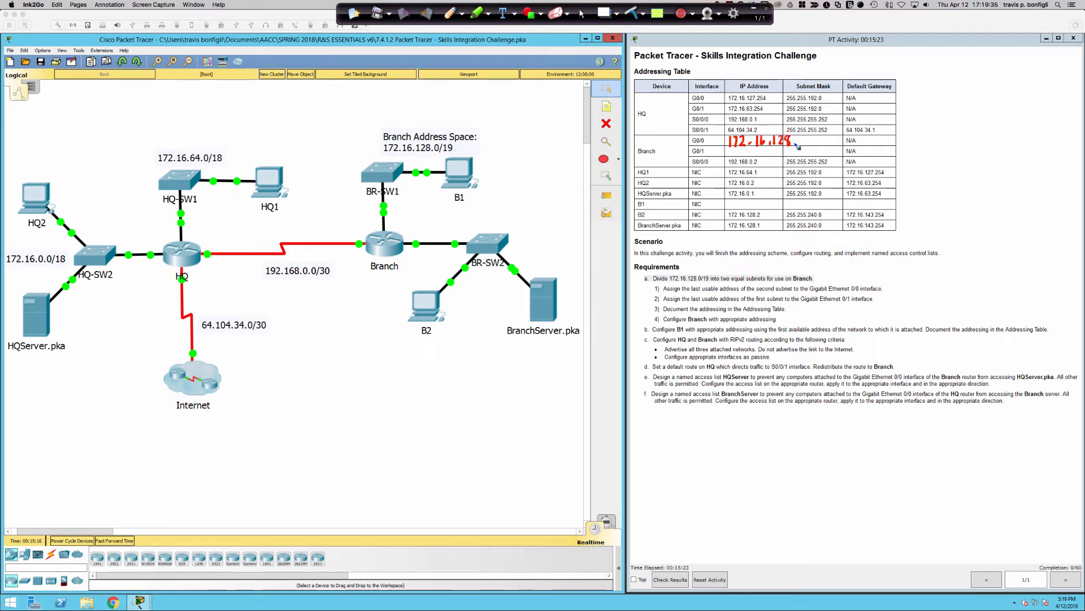
text(.0)
mouse_move(743, 150)
mouse_down()
mouse_move(787, 150)
mouse_move(795, 163)
mouse_move(832, 156)
mouse_up()
drag(839, 147, 838, 148)
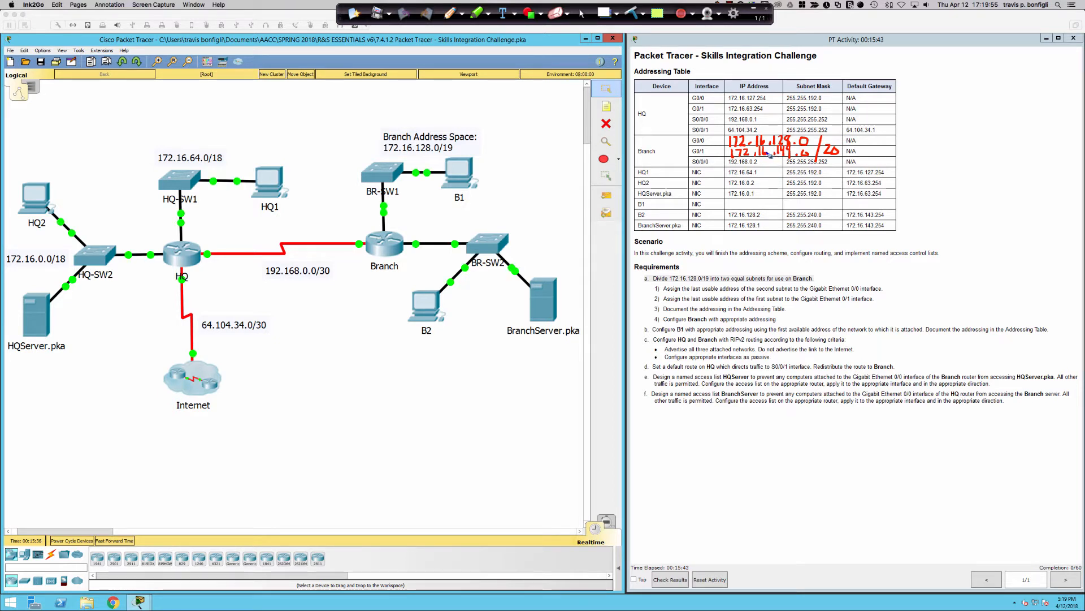
click(632, 14)
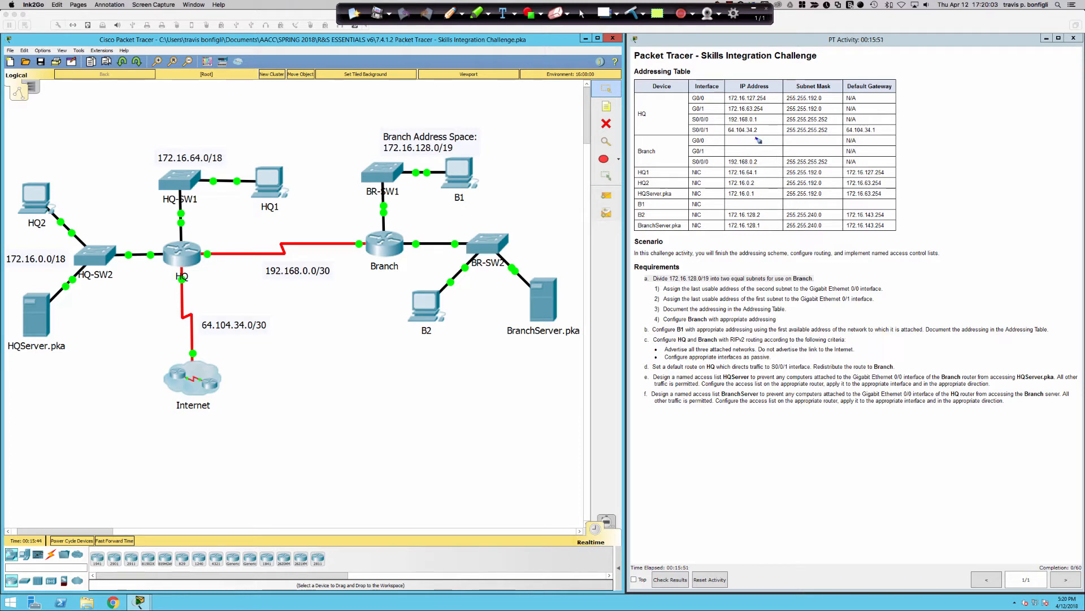
Draw an arrow from the Branch G0/0 address cell to a handwritten 172.16.144.0 /20 beside the addressing table
mouse_move(754, 138)
mouse_down()
mouse_move(815, 71)
mouse_move(863, 66)
mouse_up()
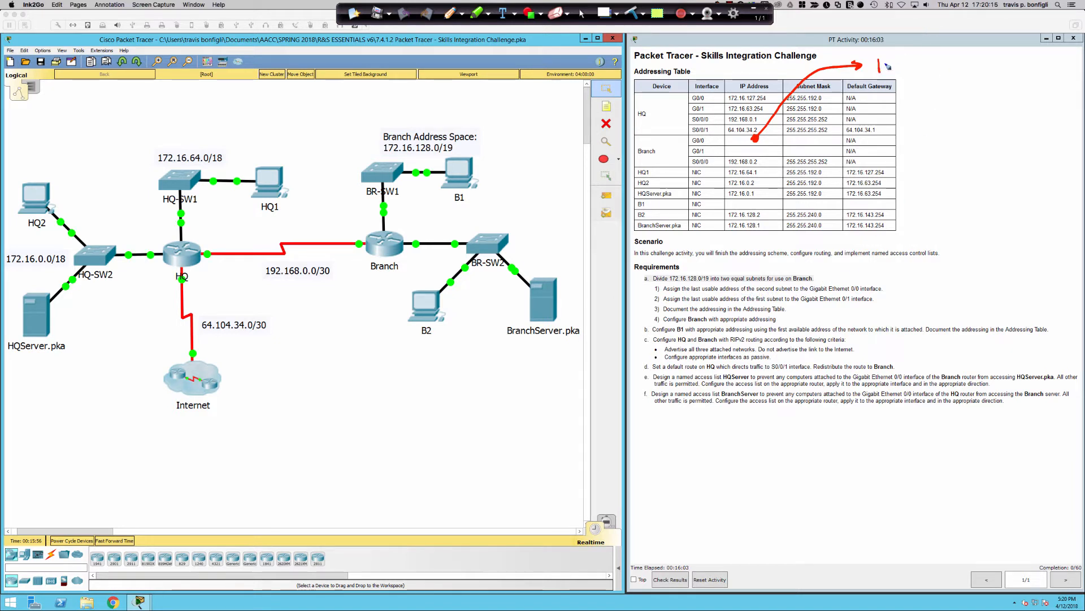
drag(885, 59, 925, 70)
mouse_move(937, 57)
mouse_down()
mouse_move(942, 69)
mouse_move(1032, 72)
mouse_up()
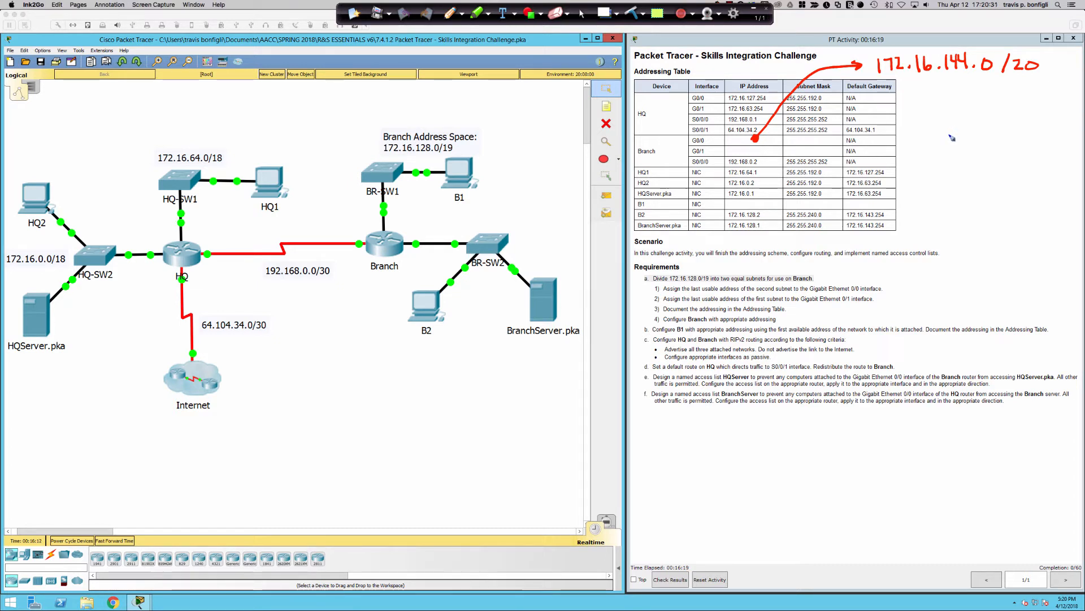
Underline "last usable address" in requirement 1, write 172.16.159.255 with a circled B, and mark 172.16.144.0 with a circled N
drag(692, 295, 745, 290)
mouse_move(904, 146)
mouse_down()
mouse_move(904, 157)
mouse_move(922, 146)
mouse_move(944, 158)
mouse_up()
mouse_move(959, 139)
mouse_down()
mouse_move(955, 149)
mouse_move(978, 154)
mouse_move(1001, 138)
mouse_move(1024, 151)
mouse_move(1035, 133)
mouse_move(1056, 148)
mouse_move(1057, 119)
mouse_up()
click(1009, 152)
mouse_move(1047, 71)
mouse_down()
mouse_move(1074, 63)
mouse_move(1043, 50)
mouse_up()
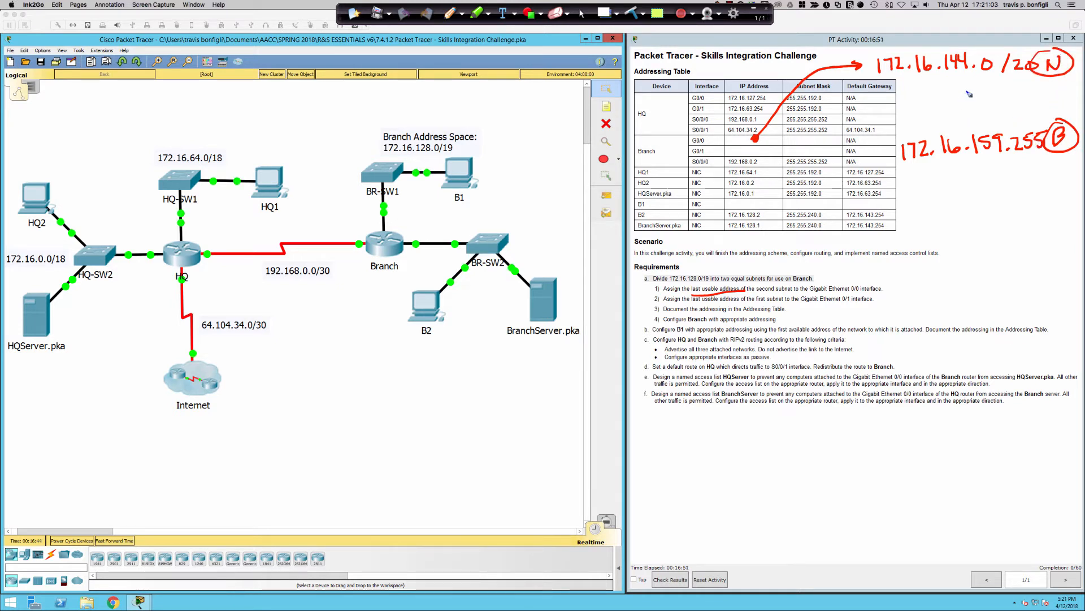
Write the usable range .144.1 to .159.254 between network and broadcast, and note 159.254 in the Branch G0/0 row
click(942, 92)
drag(950, 81, 949, 94)
mouse_move(955, 80)
mouse_down()
mouse_move(960, 95)
mouse_move(987, 97)
mouse_move(969, 123)
mouse_move(983, 123)
mouse_move(986, 107)
mouse_move(993, 126)
mouse_move(1024, 116)
mouse_up()
click(982, 95)
click(956, 125)
drag(1026, 101, 1043, 105)
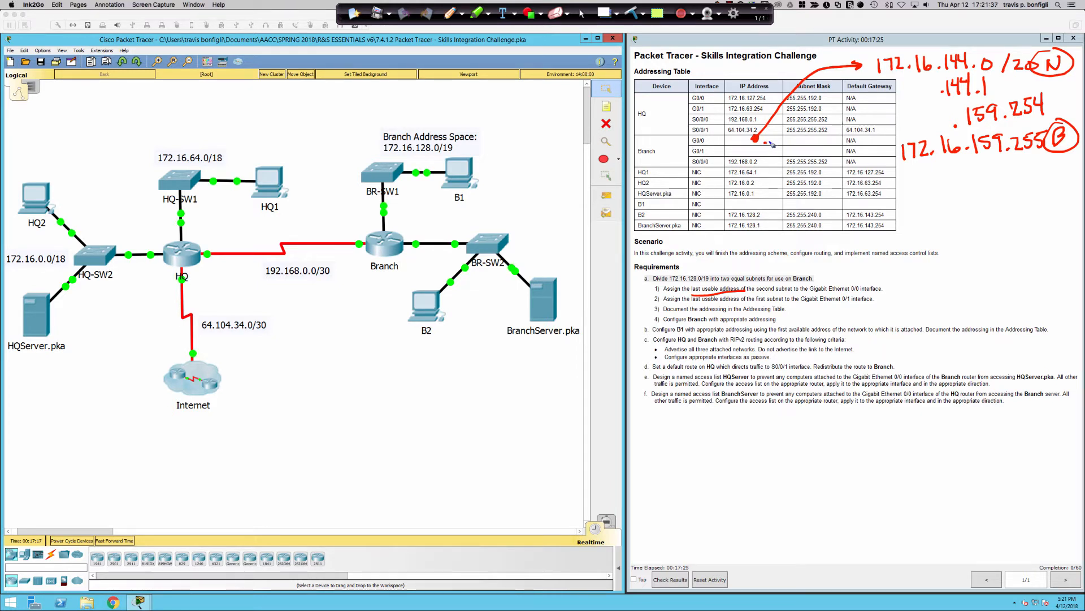
mouse_move(781, 136)
mouse_down()
mouse_move(774, 149)
mouse_move(821, 136)
mouse_move(824, 148)
mouse_up()
click(796, 142)
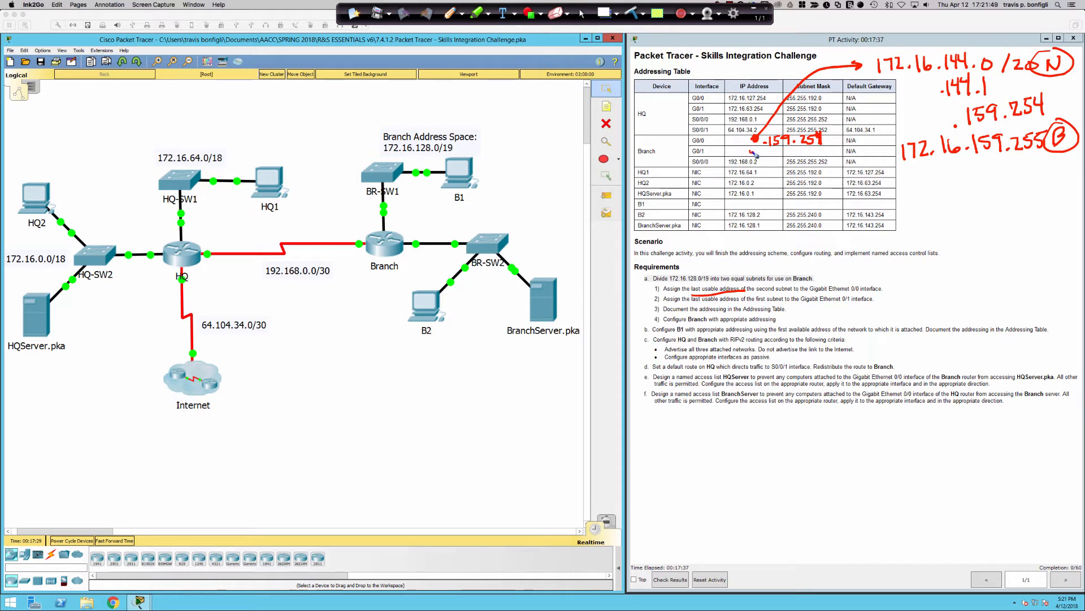
Draw an arrow from the Branch G0/1 cell to a handwritten 172.16.128.0 /20, separated by a line from the other subnet
mouse_move(753, 151)
mouse_down()
mouse_move(818, 209)
mouse_move(901, 229)
mouse_up()
drag(890, 183, 1081, 169)
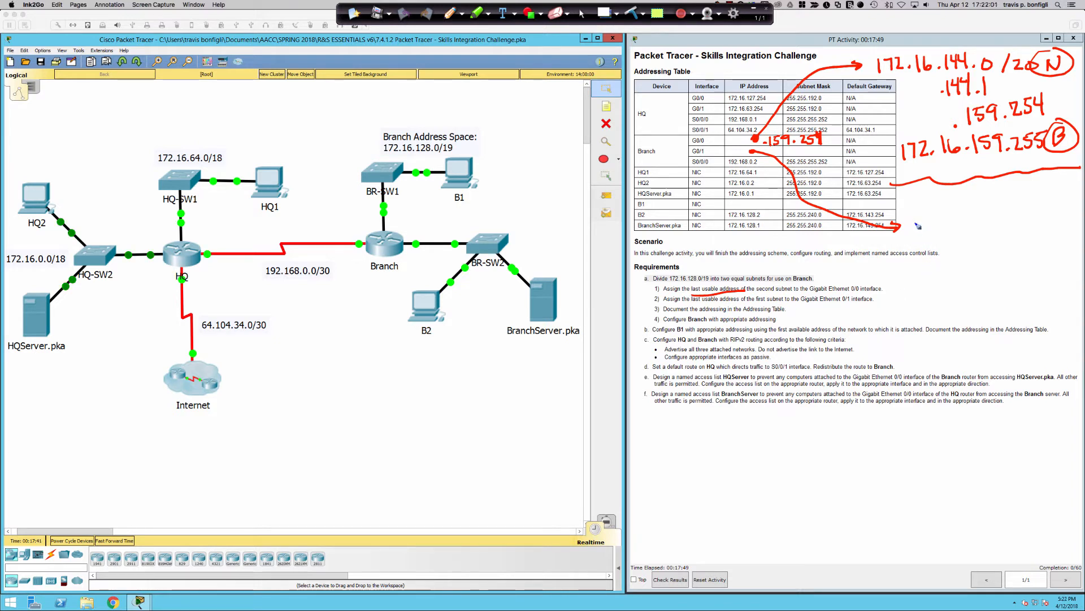
mouse_move(920, 223)
mouse_down()
mouse_move(920, 238)
mouse_move(948, 239)
mouse_move(1002, 238)
mouse_move(1013, 223)
mouse_move(1043, 235)
mouse_move(1066, 224)
mouse_up()
click(953, 236)
click(1023, 232)
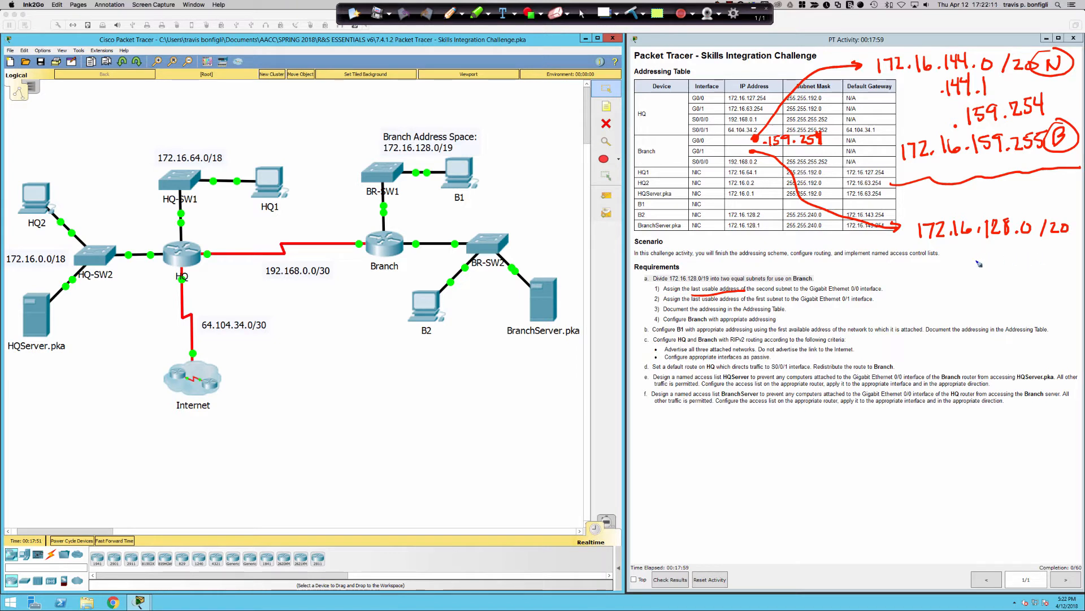
Write .128.1 as the first usable address, and label the two address groups with a circled 2 and a circled 1
mouse_move(991, 249)
mouse_down()
mouse_move(990, 263)
mouse_move(1011, 250)
mouse_move(1023, 262)
mouse_up()
click(1017, 259)
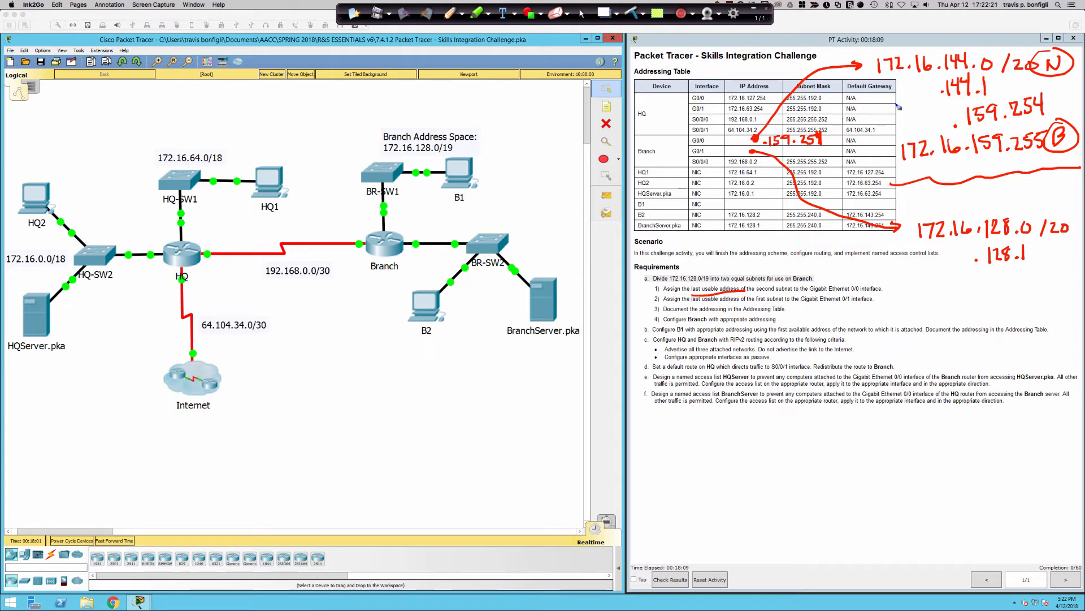
mouse_move(892, 104)
mouse_down()
mouse_move(901, 119)
mouse_move(899, 99)
mouse_up()
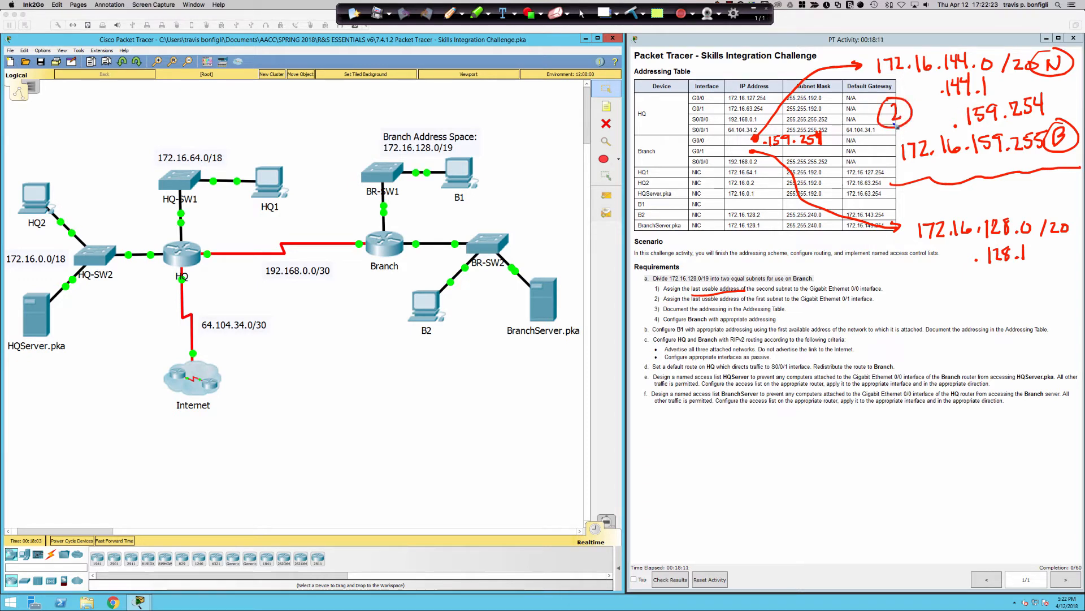
mouse_move(905, 274)
mouse_down()
mouse_move(903, 286)
mouse_move(916, 287)
mouse_move(906, 273)
mouse_up()
Write 172.16.143.255 as the broadcast address of the first subnet
mouse_move(937, 314)
mouse_down()
mouse_move(937, 334)
mouse_move(950, 314)
mouse_move(946, 332)
mouse_move(1031, 322)
mouse_up()
click(973, 322)
click(996, 320)
drag(1036, 311, 1044, 320)
drag(1049, 309, 1058, 321)
drag(1061, 306, 1072, 302)
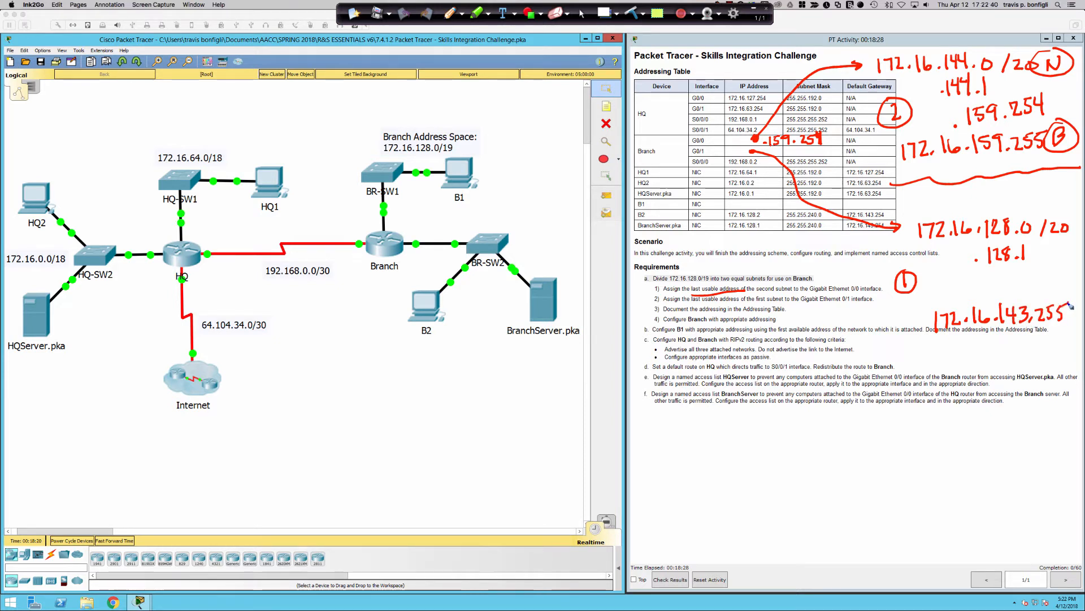
Write .143.254 as the first subnet's last usable address, and mark its broadcast with a circled B and network with N
click(986, 295)
mouse_move(991, 278)
mouse_down()
mouse_move(990, 295)
mouse_move(1013, 294)
mouse_up()
mouse_move(1031, 277)
mouse_down()
mouse_move(1044, 289)
mouse_move(1055, 273)
mouse_up()
mouse_move(1058, 273)
mouse_down()
mouse_move(1074, 321)
mouse_move(1080, 300)
mouse_up()
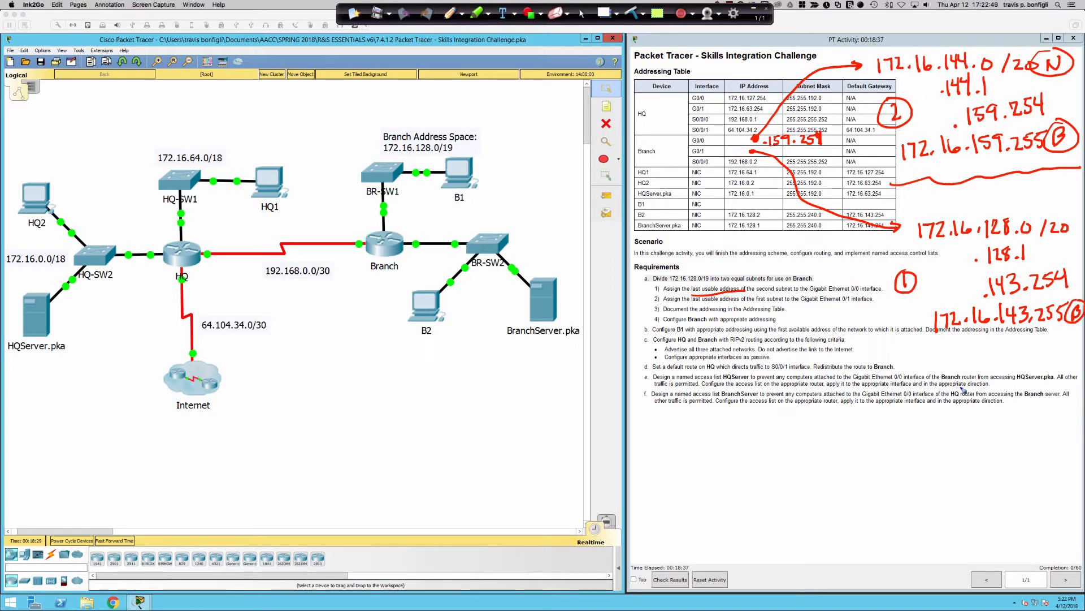
drag(1057, 221, 1075, 202)
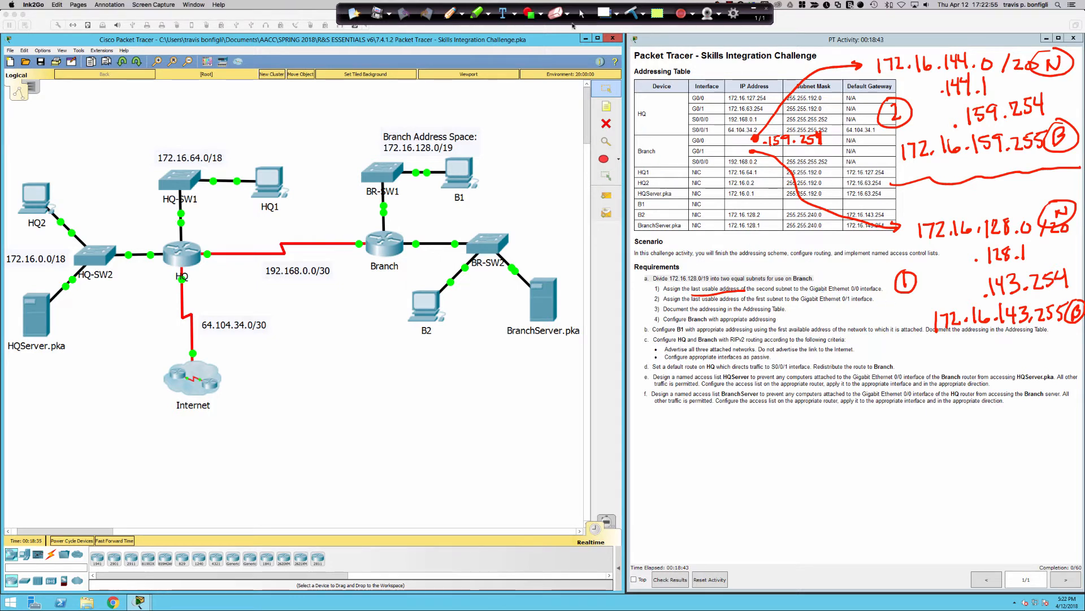
Handwrite 143.254 with the pen in the Branch G0/1 row of the addressing table
click(582, 13)
click(451, 13)
drag(772, 152, 798, 157)
drag(807, 148, 829, 155)
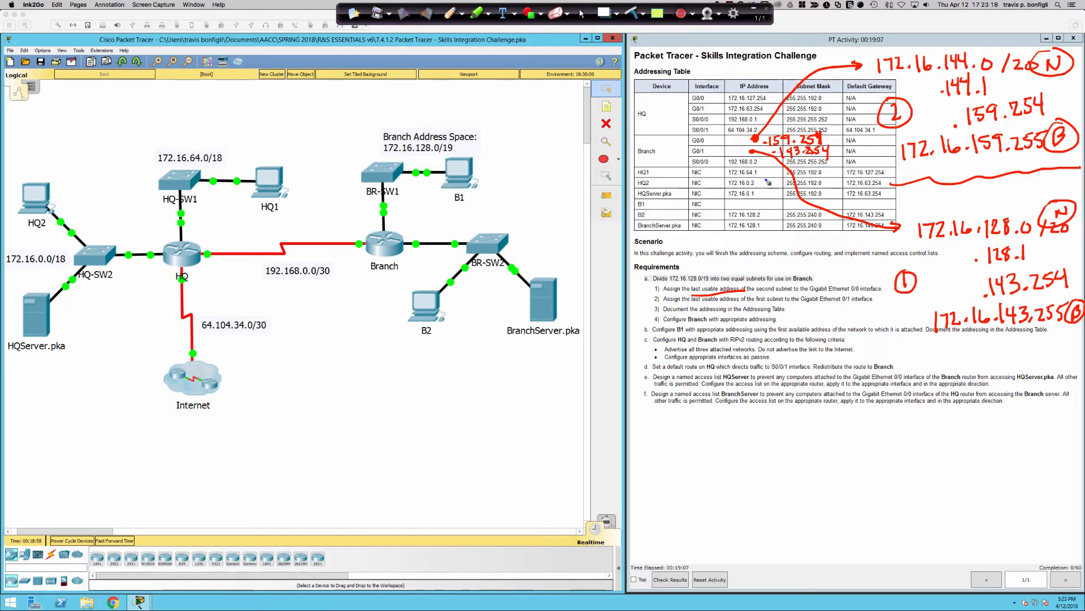
Leave drawing mode and open the Branch router's command line in a moved and enlarged device window
click(583, 13)
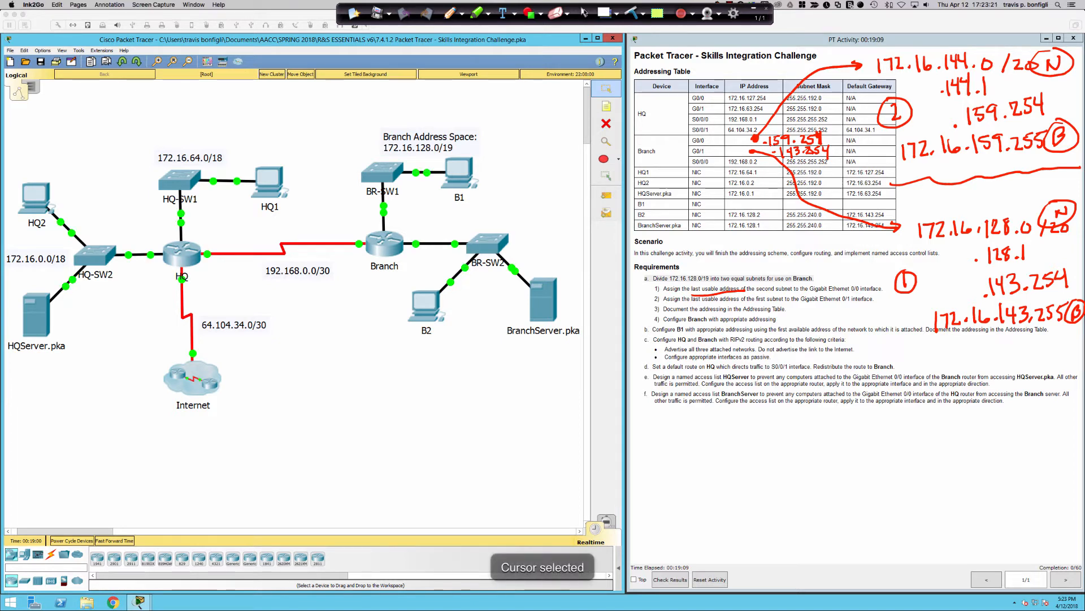
click(544, 326)
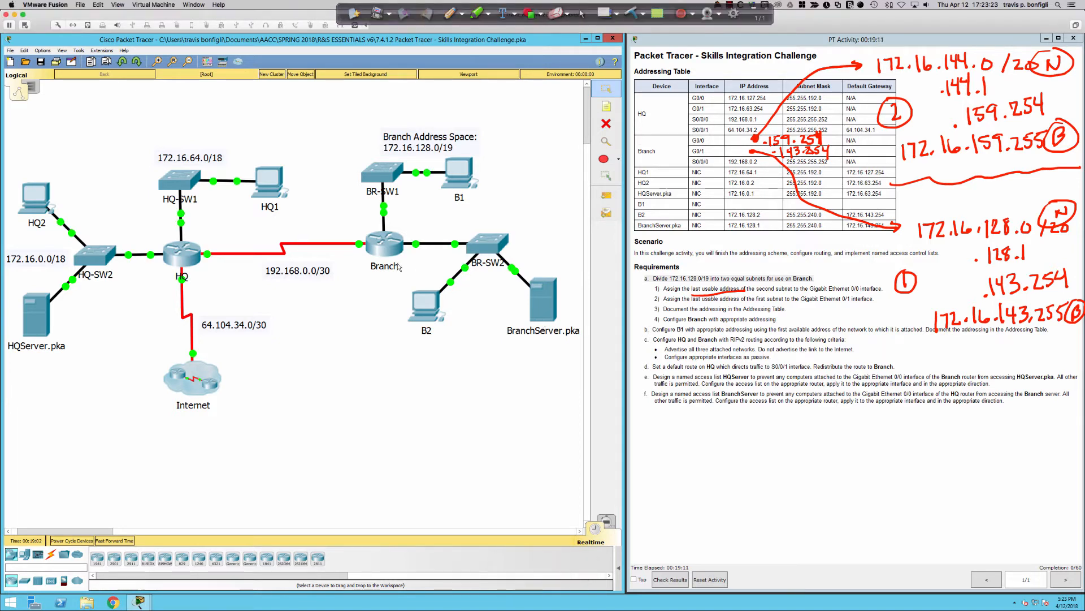
click(385, 244)
drag(510, 193, 88, 306)
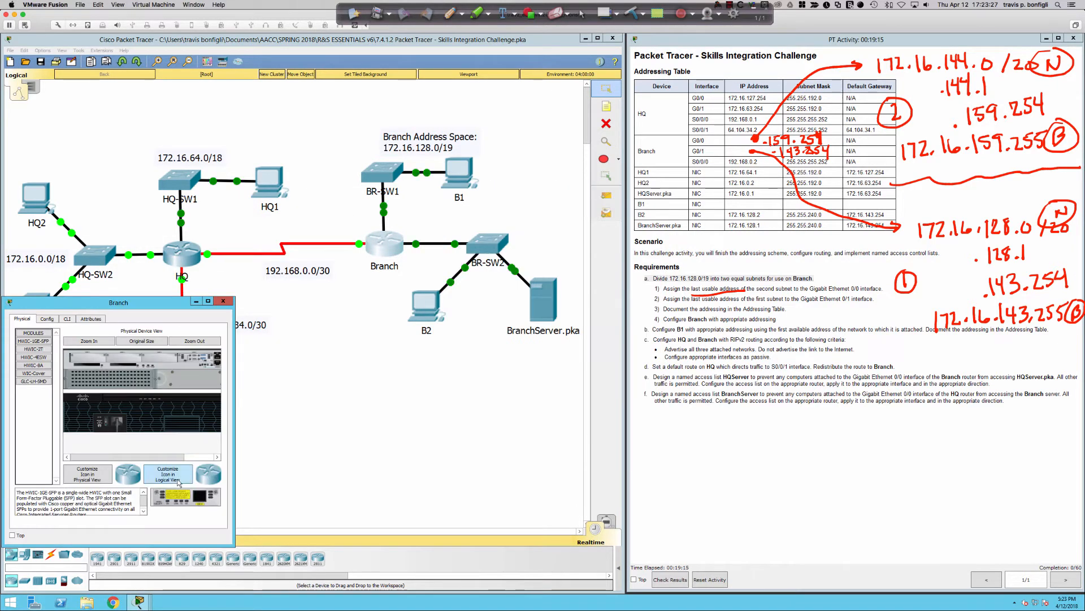
drag(234, 544, 615, 571)
click(67, 320)
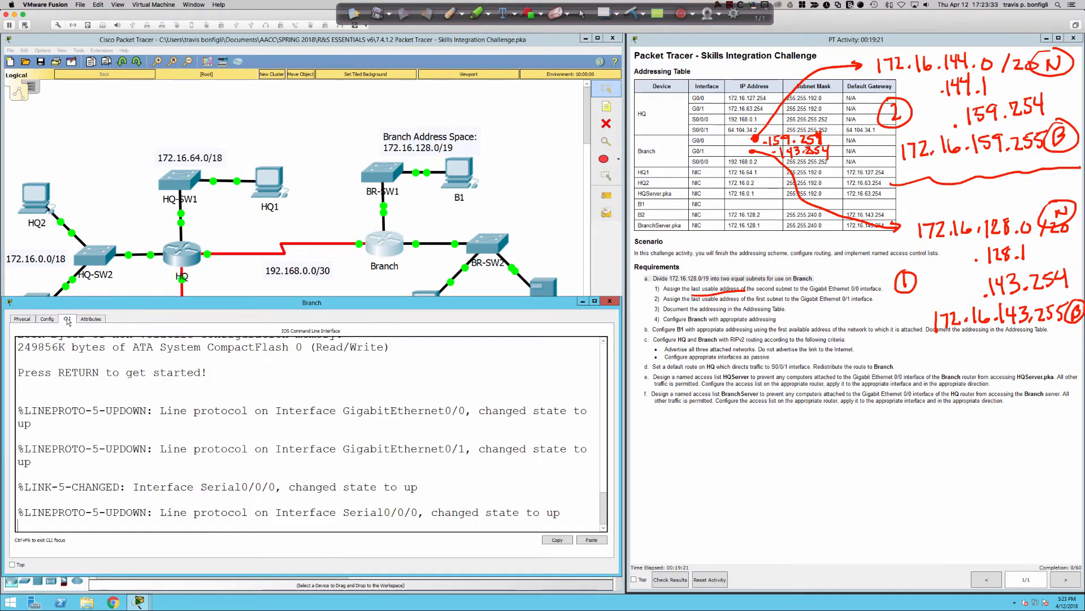
Enter privileged EXEC mode on the Branch router and show the brief IP summary of its interfaces
key(Return)
key(Return)
key(Return)
key(Return)
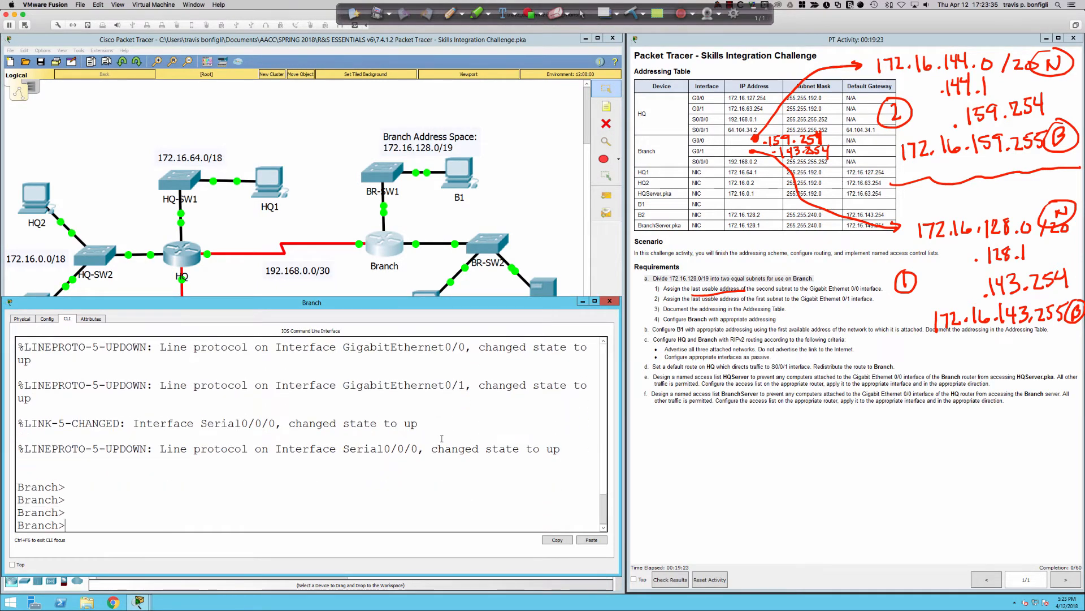
text(en)
key(Tab)
key(Return)
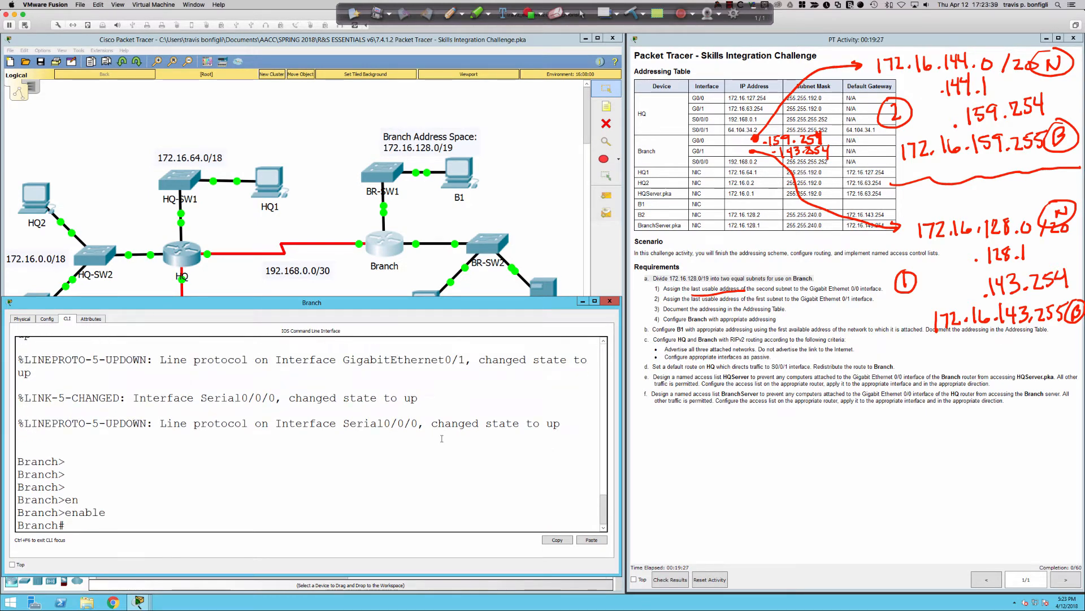
key(Return)
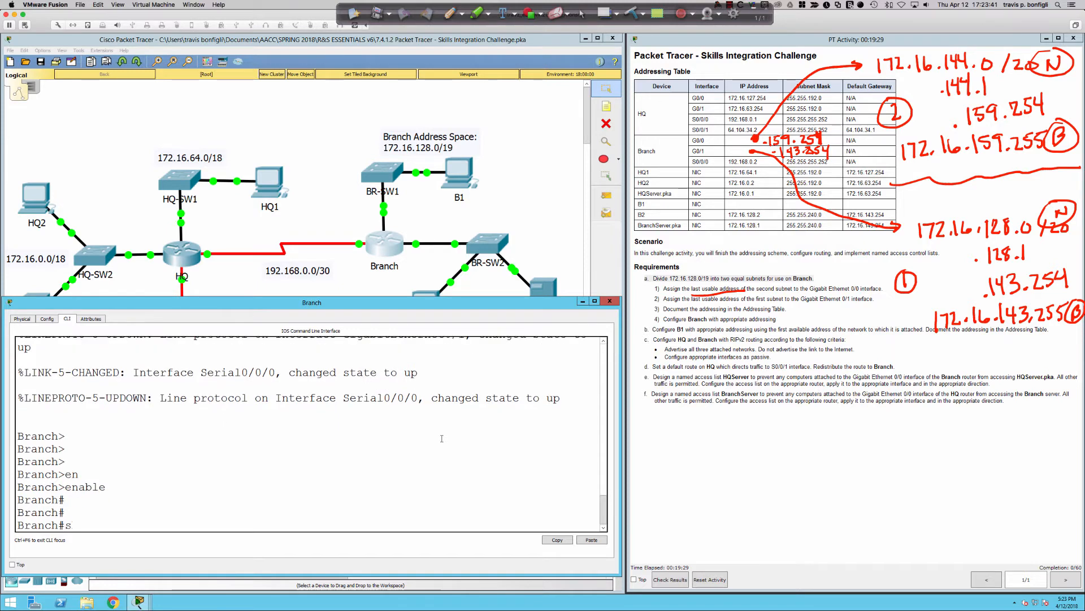
text(sh ip int bri)
key(Return)
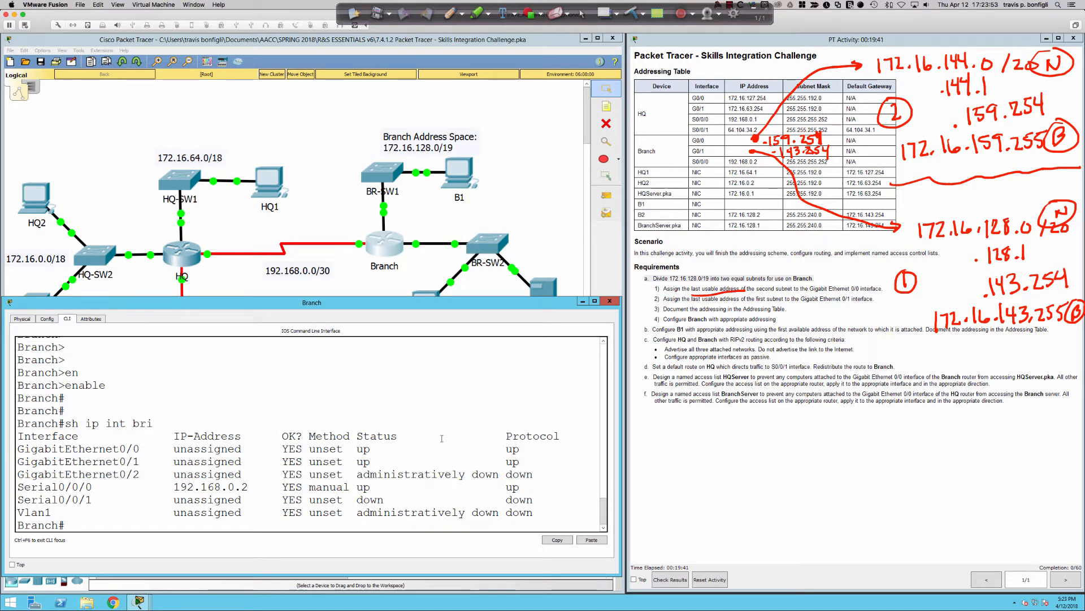
Enter global configuration mode on Branch and go into interface gi0/0
text(conf t)
key(Tab)
key(Return)
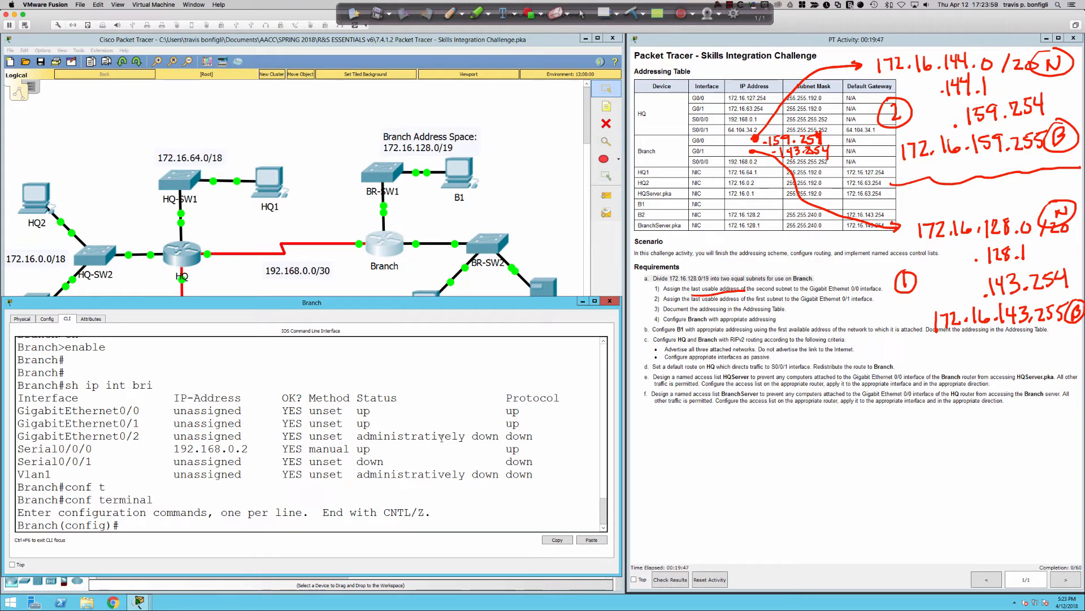
key(Return)
key(Return)
key(Return)
text(int g)
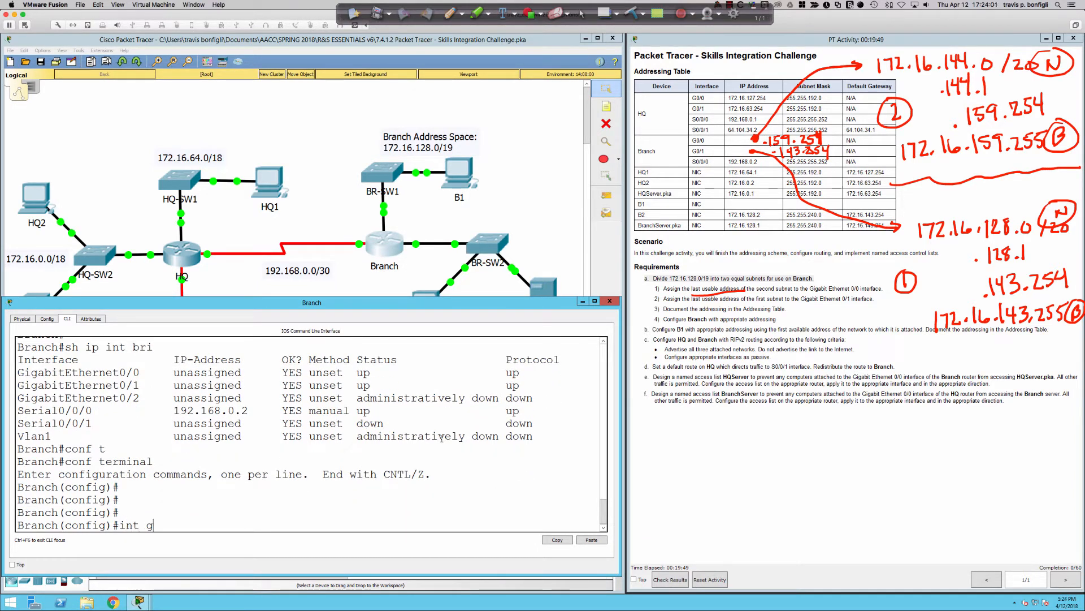
text(i0/0)
key(Return)
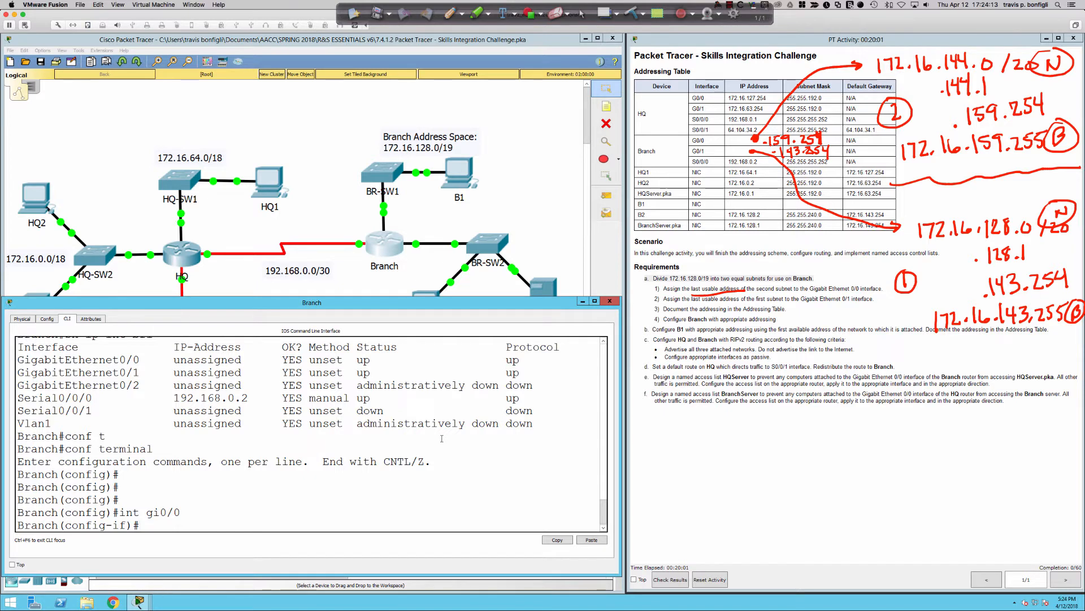
Assign IP address 172.16.159.254 with subnet mask 255.255.240.0 to Branch interface gi0/0
text(ip add 172.16.159.254)
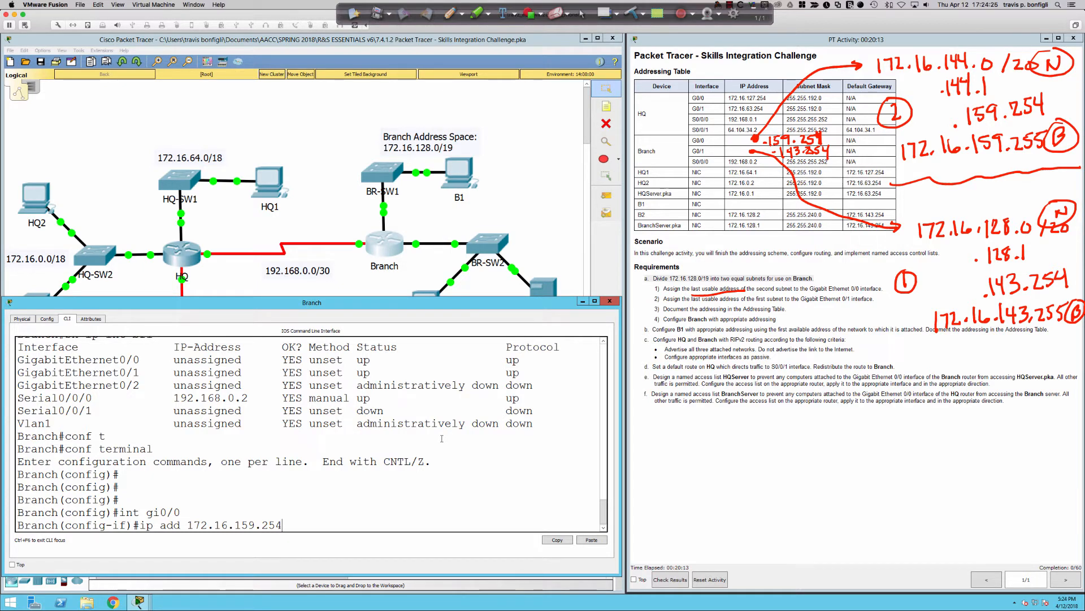
text( 255.255.)
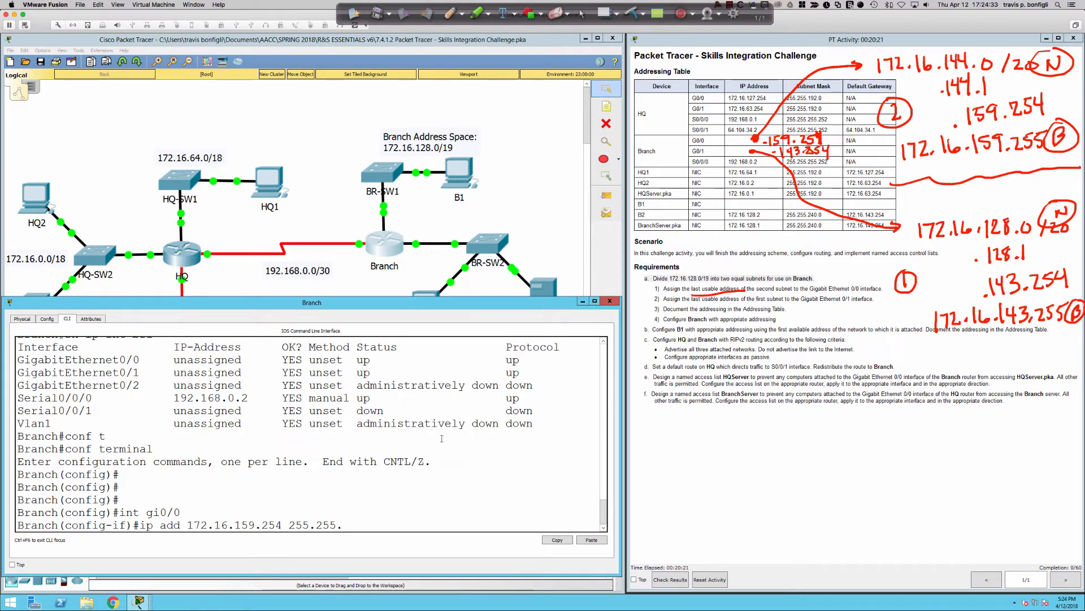
key(Left)
key(Left)
key(Left)
key(Left)
key(Left)
key(Right)
key(Right)
text(40.0)
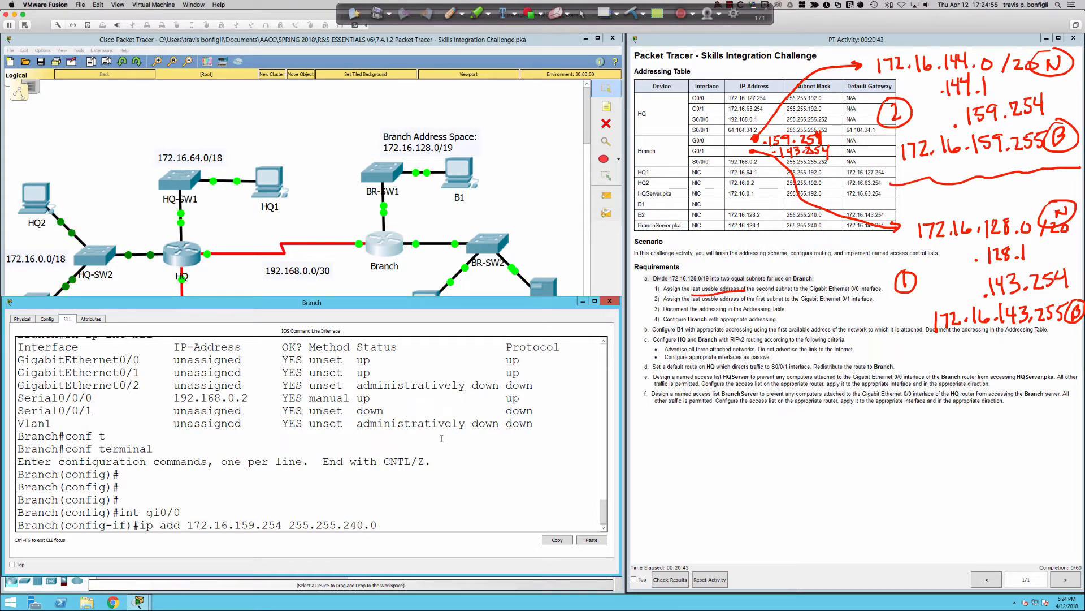
key(Return)
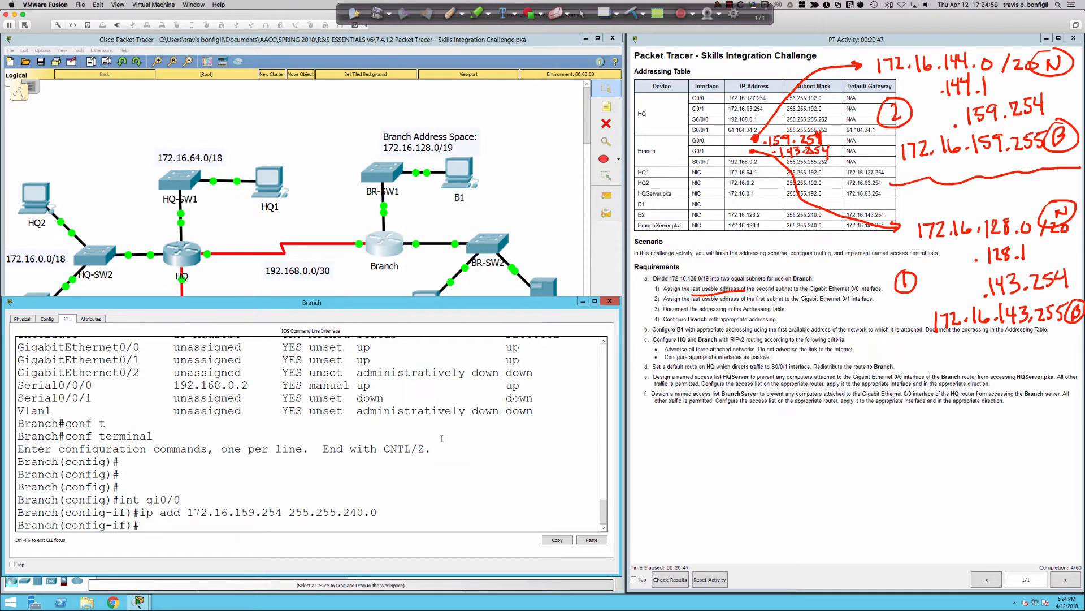
Enable Branch interface gi0/0 with the no shut command
text(no shut)
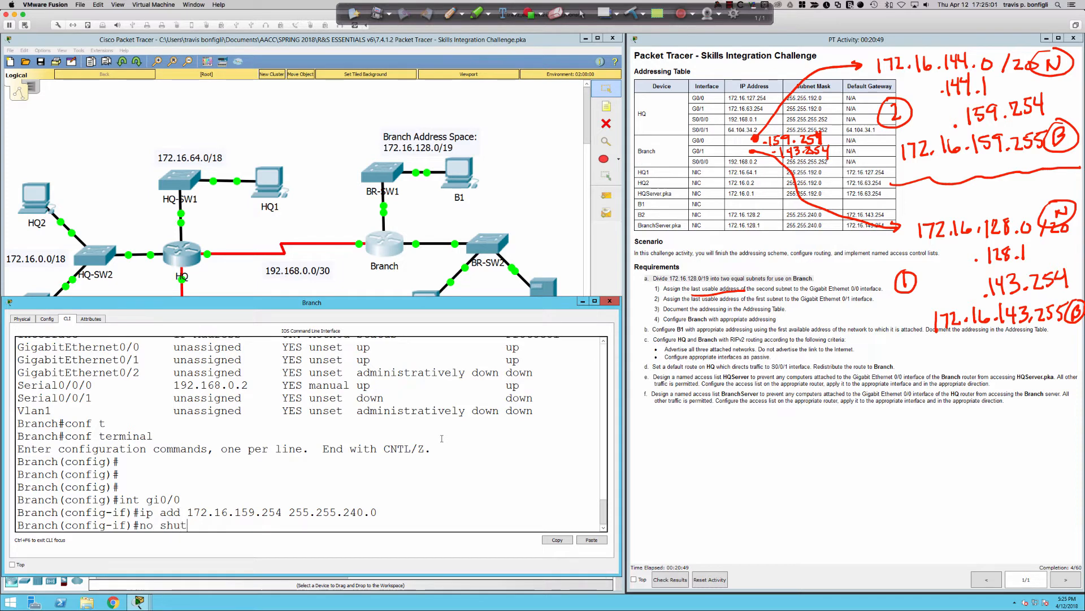
key(Return)
key(Return)
key(Return)
key(Return)
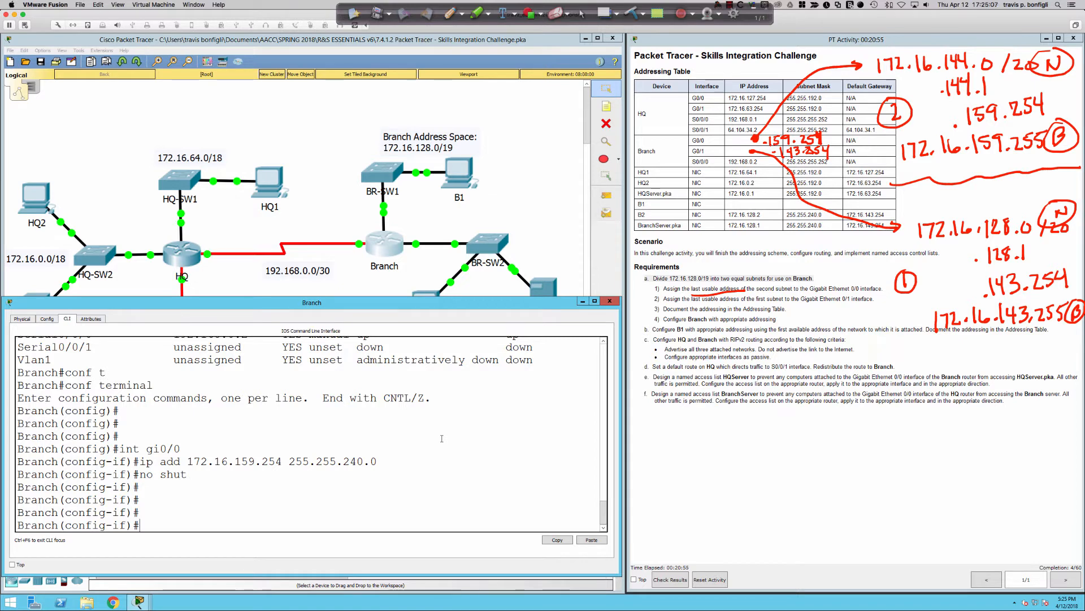
Go into Branch interface gi0/1 and assign it 172.16.143.254 with subnet mask 255.255.240.0
text(int gi0/1)
key(Return)
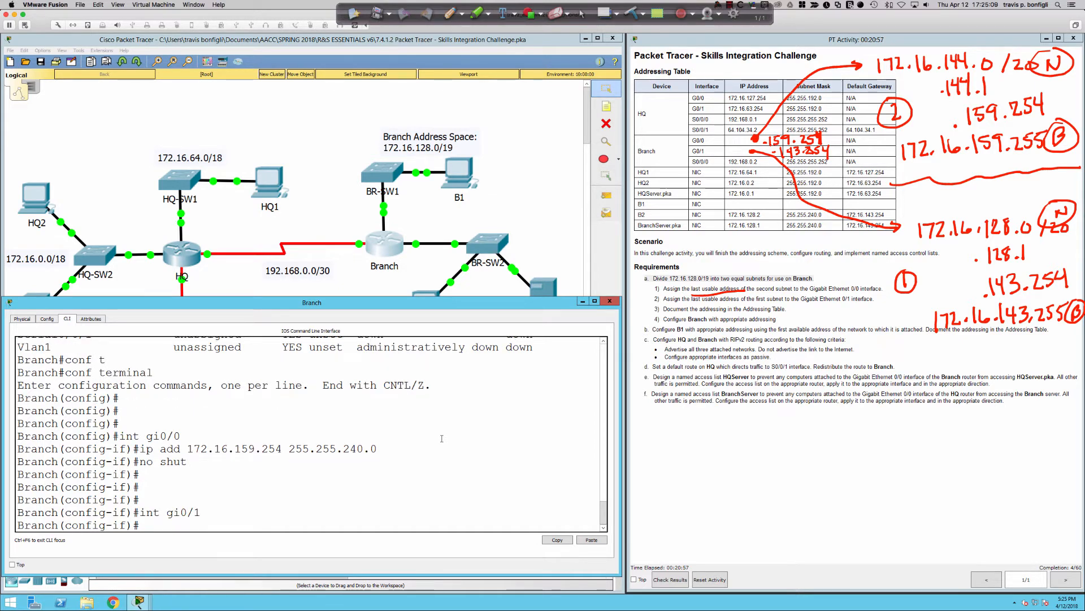
key(Return)
text(ip add )
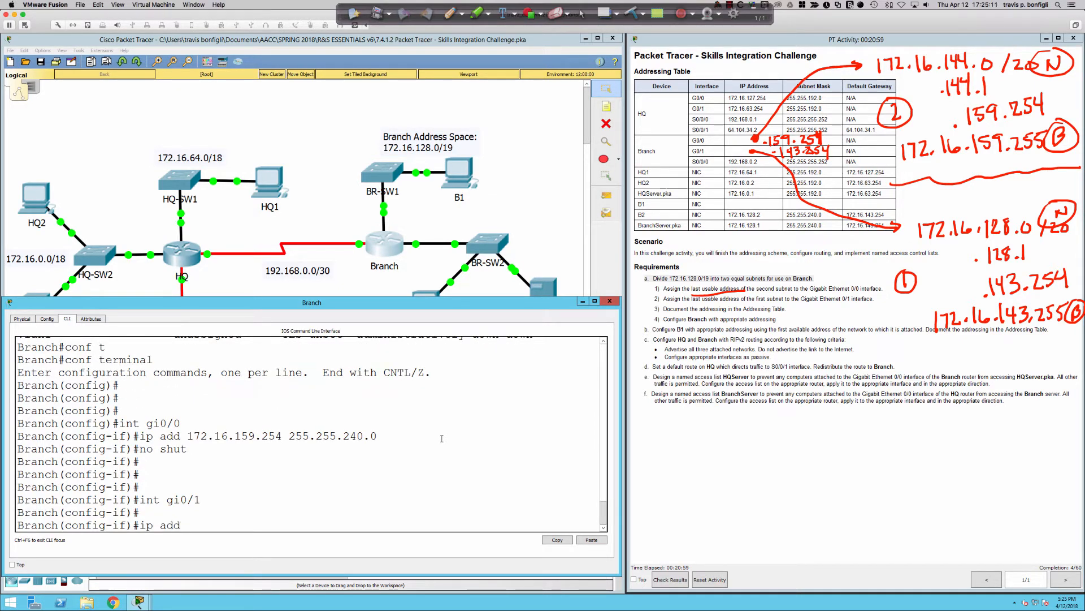
text(172.16.)
text(143.254)
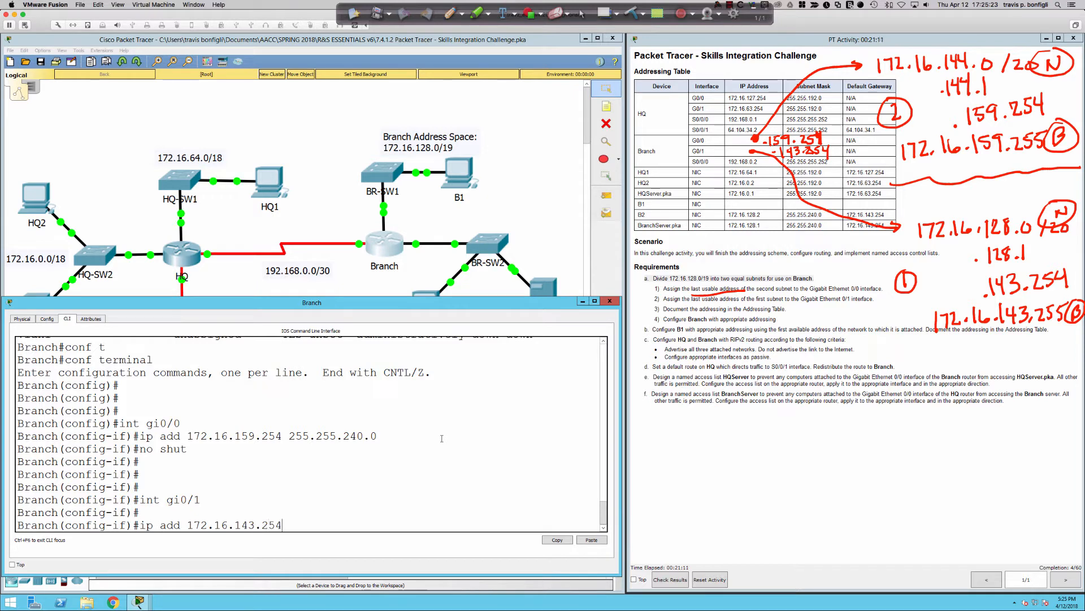
text( 255.255.240.0)
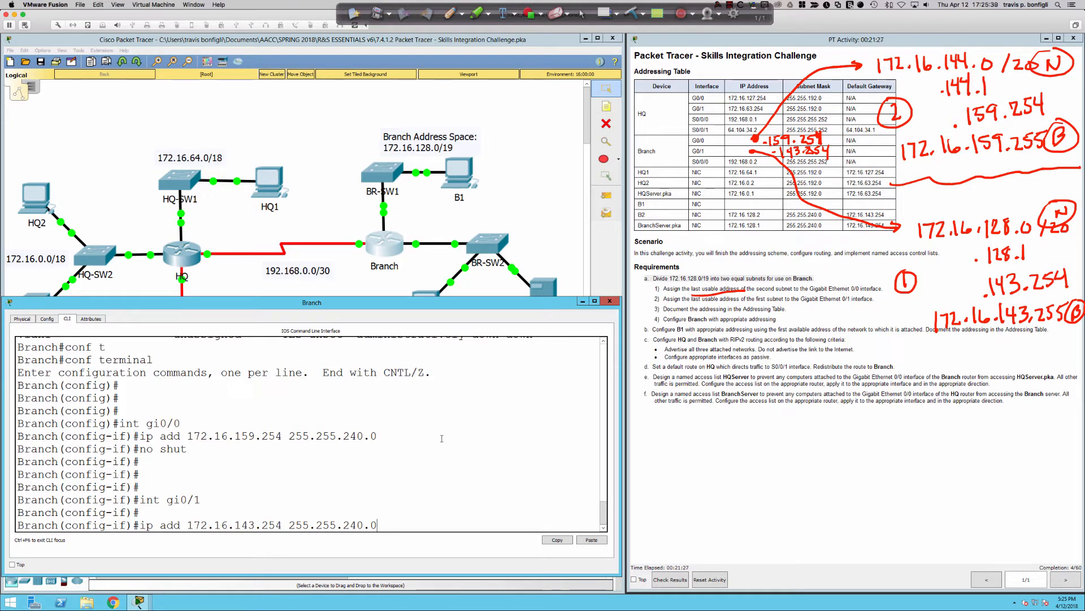
key(Return)
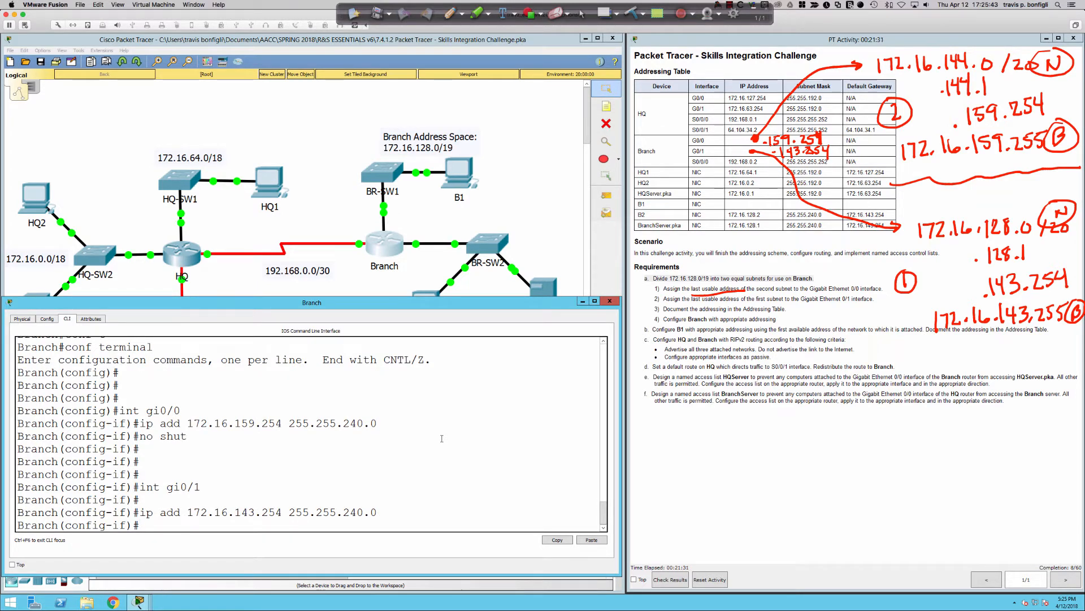
Enable Branch interface gi0/1 with the no shut command
text(no shut)
key(Return)
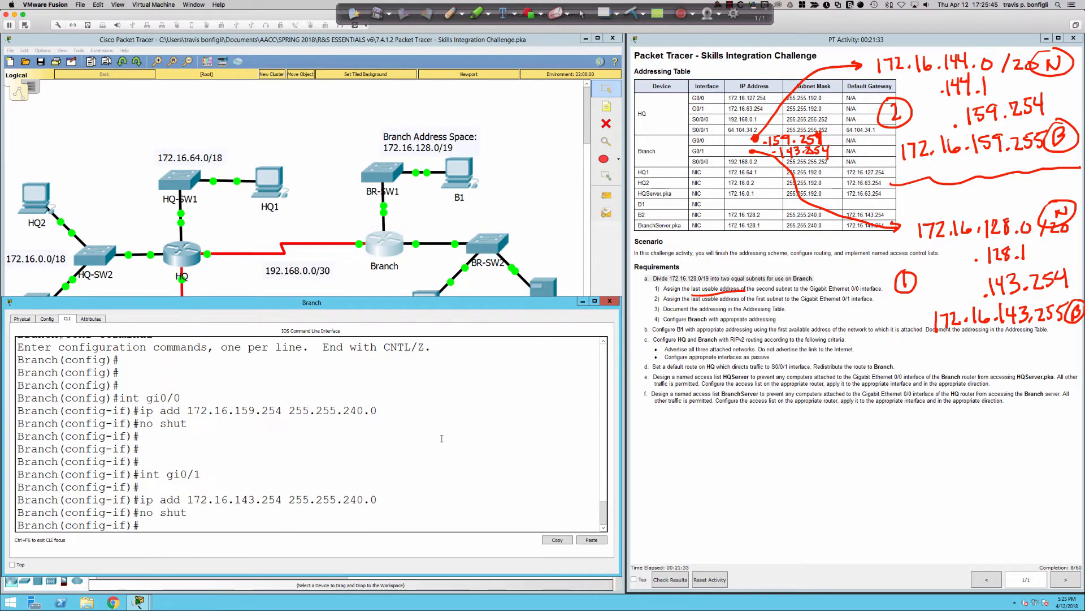
key(Return)
key(Return)
key(Return)
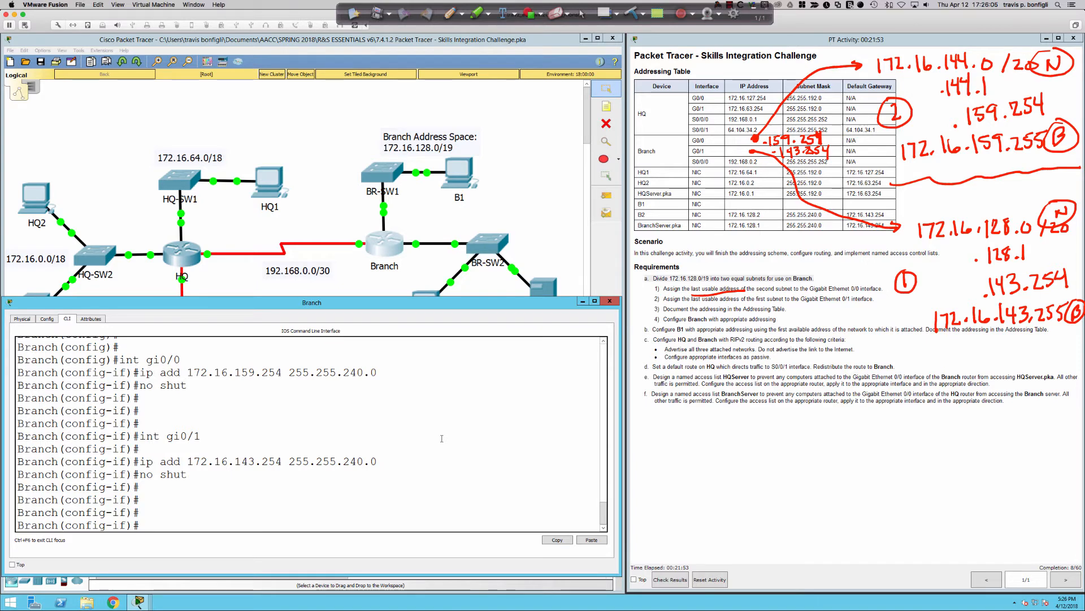
Open the IP configuration of PC B1 and move its window clear of the Branch topology and the instructions
double_click(680, 329)
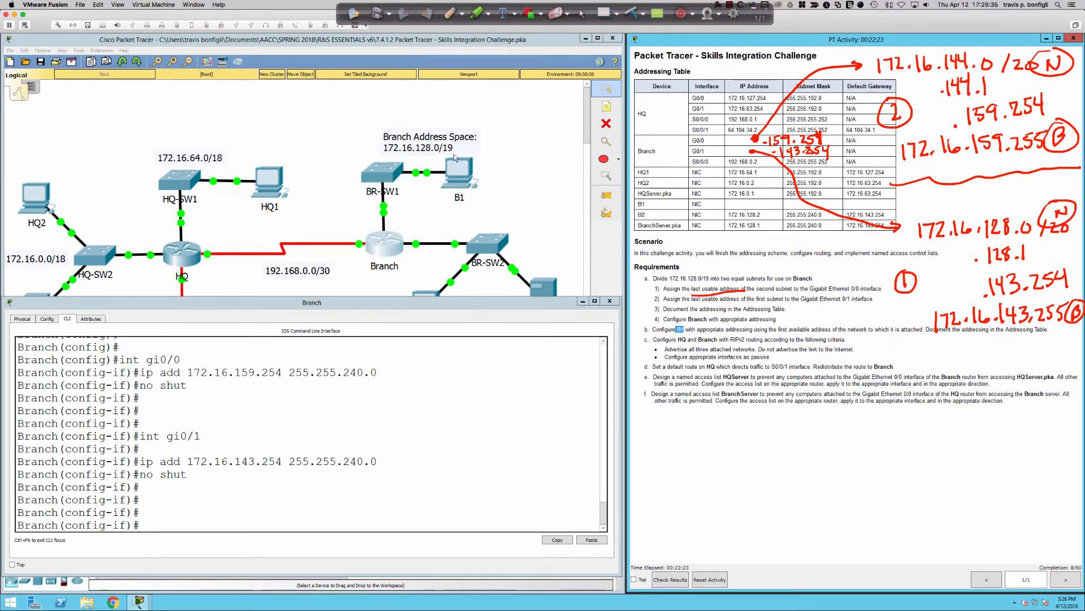
click(450, 174)
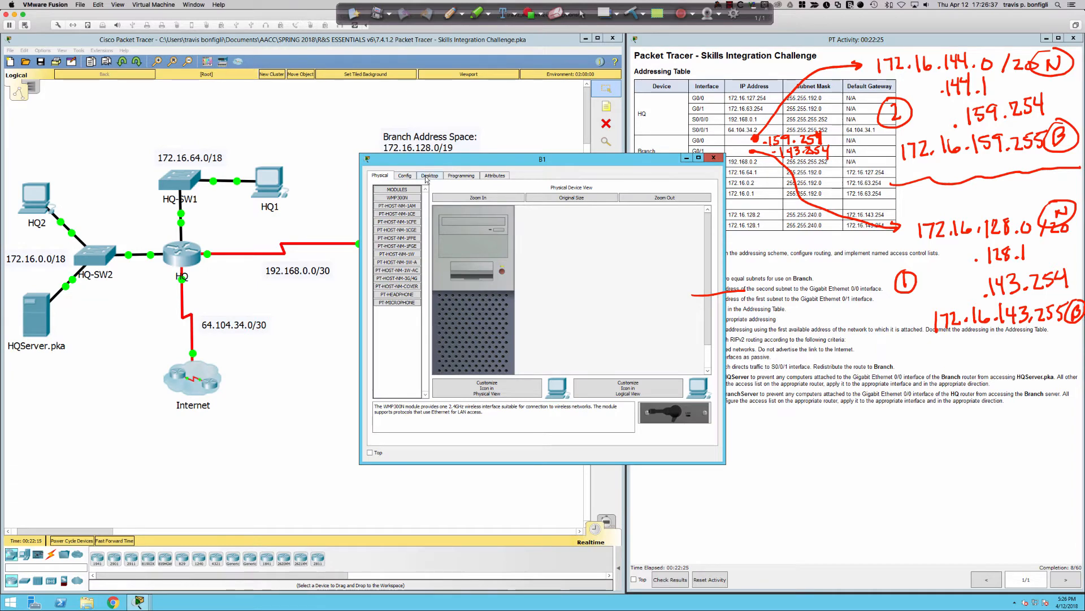
click(430, 174)
drag(431, 160, 369, 213)
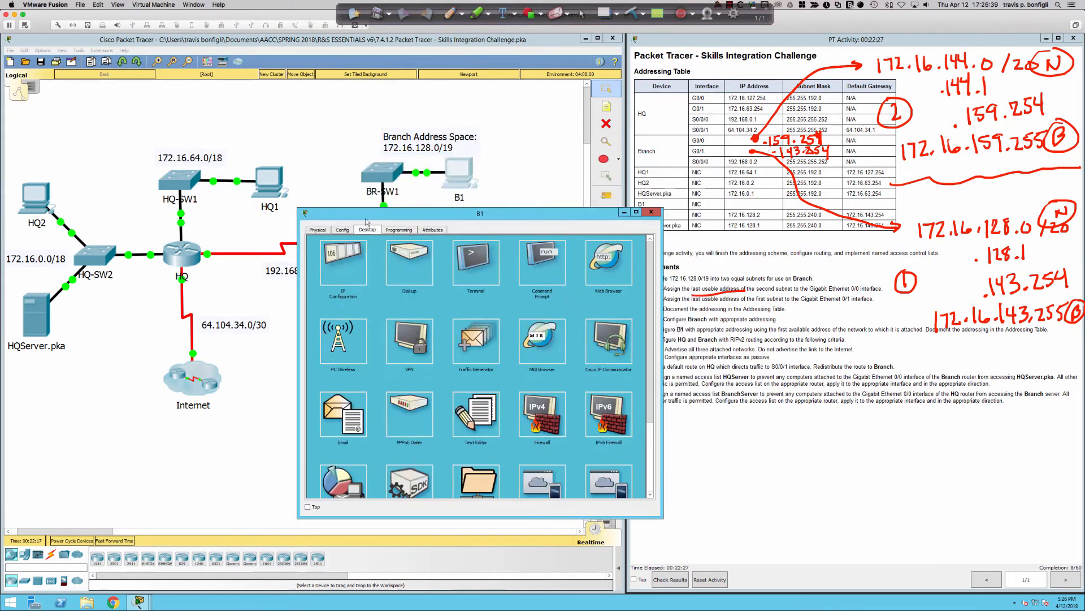
click(349, 254)
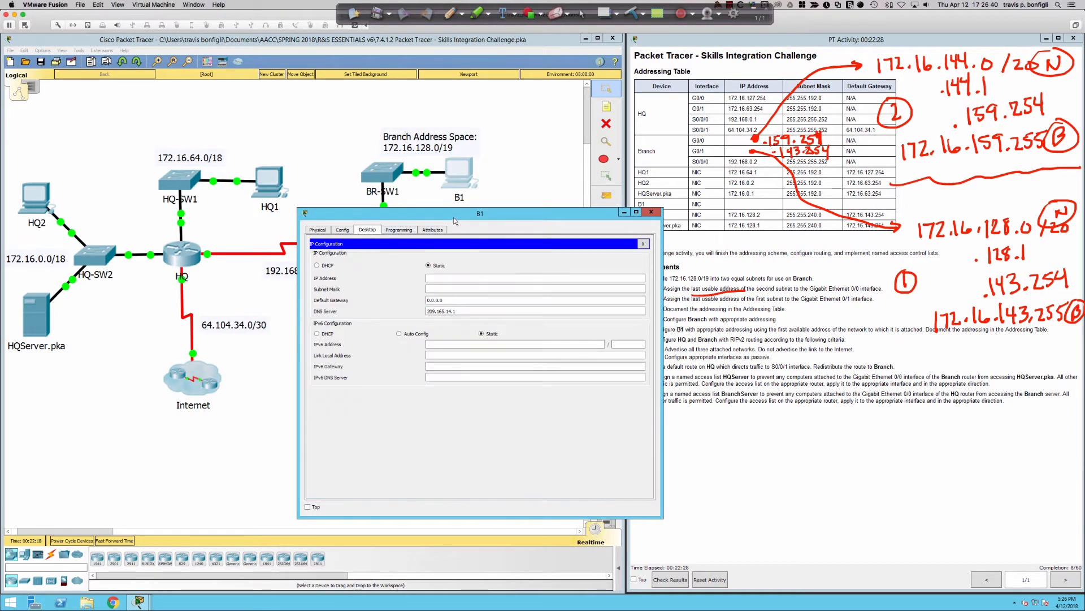
click(443, 277)
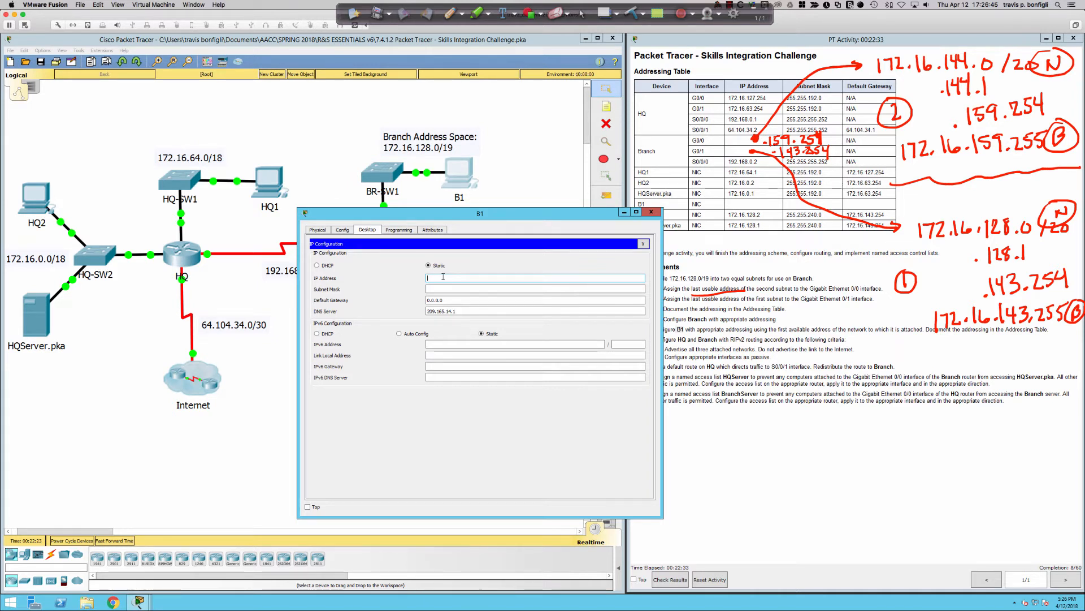
drag(497, 216, 473, 228)
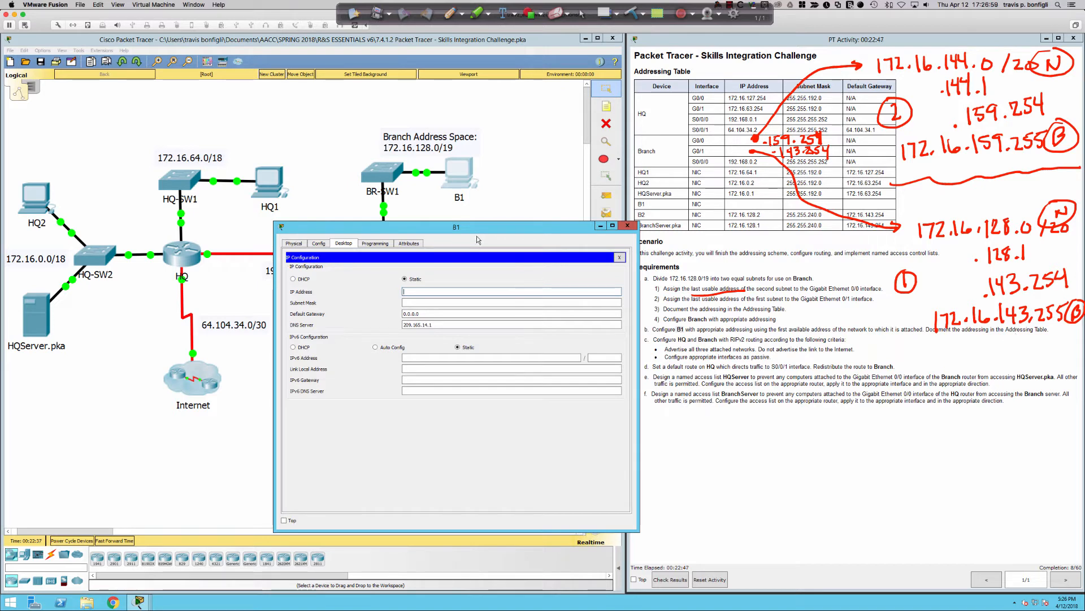
drag(473, 226, 437, 286)
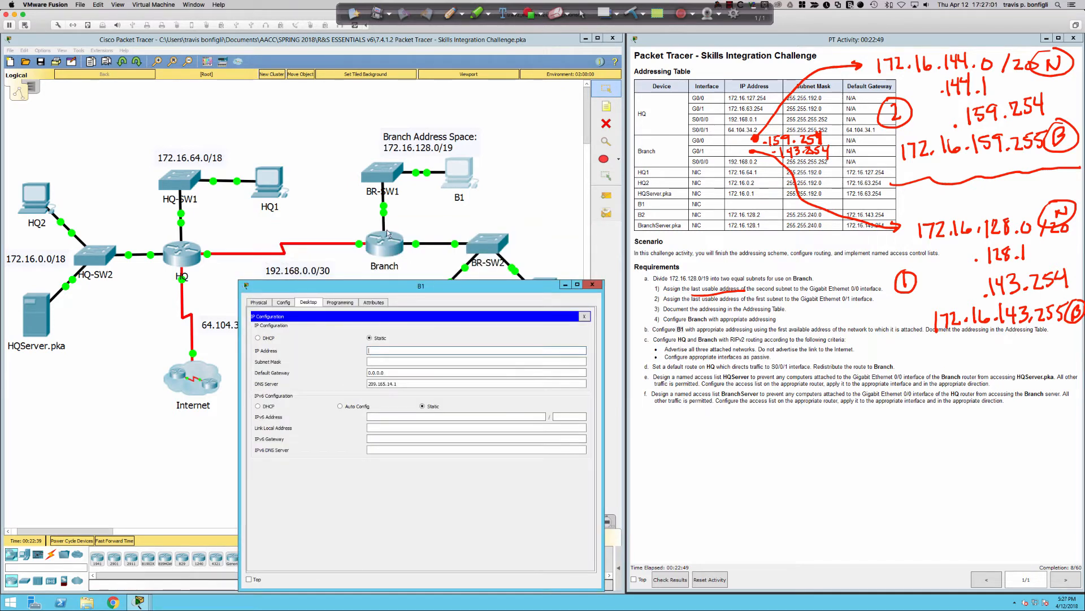
Give B1 static address 172.16.144.1, mask 255.255.240.0 and default gateway 172.16.159.254, and close its IP configuration
click(397, 349)
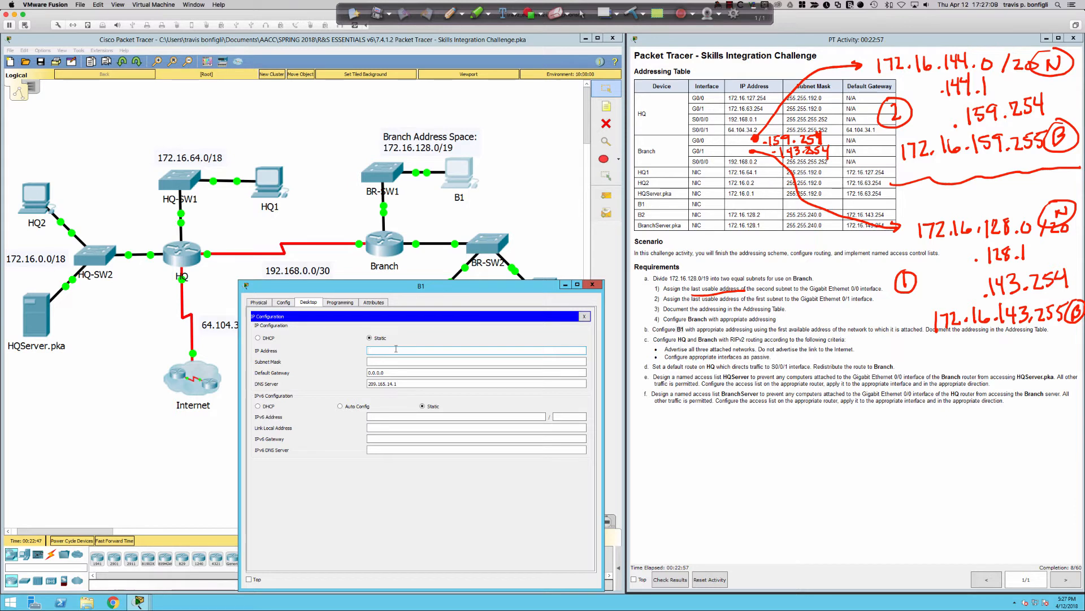
text(172.16.144.1)
key(Tab)
text(255.255.240)
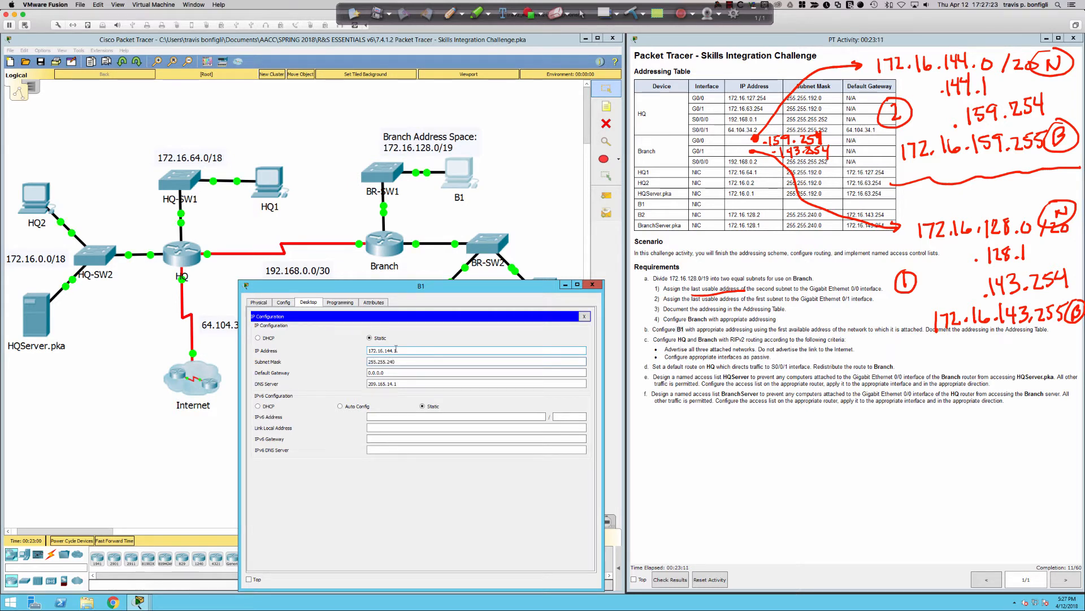
text(.0)
key(Tab)
text(172.16)
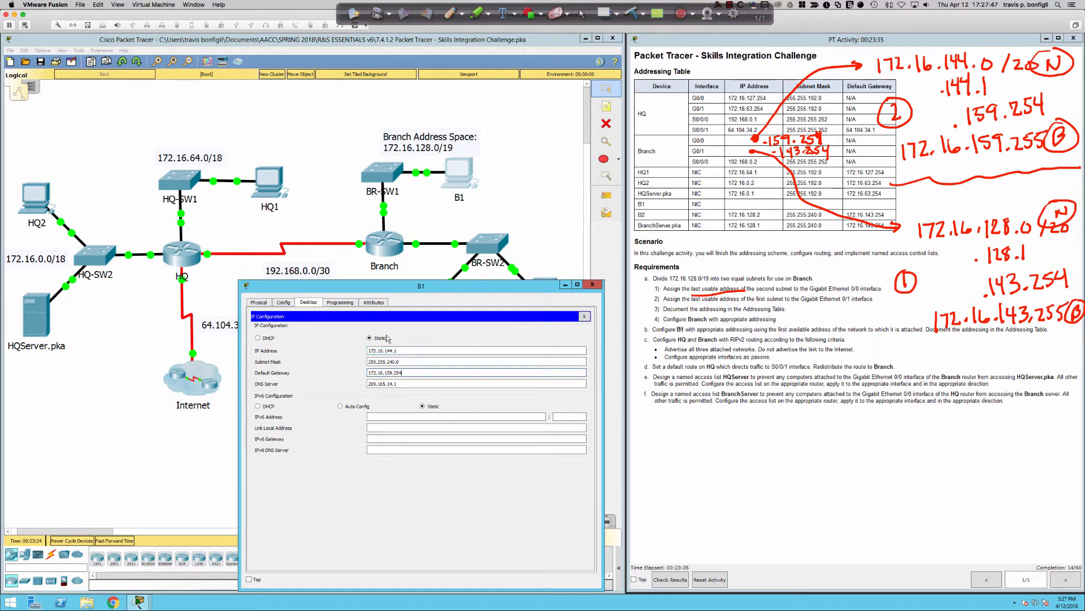
drag(394, 350, 367, 371)
click(585, 317)
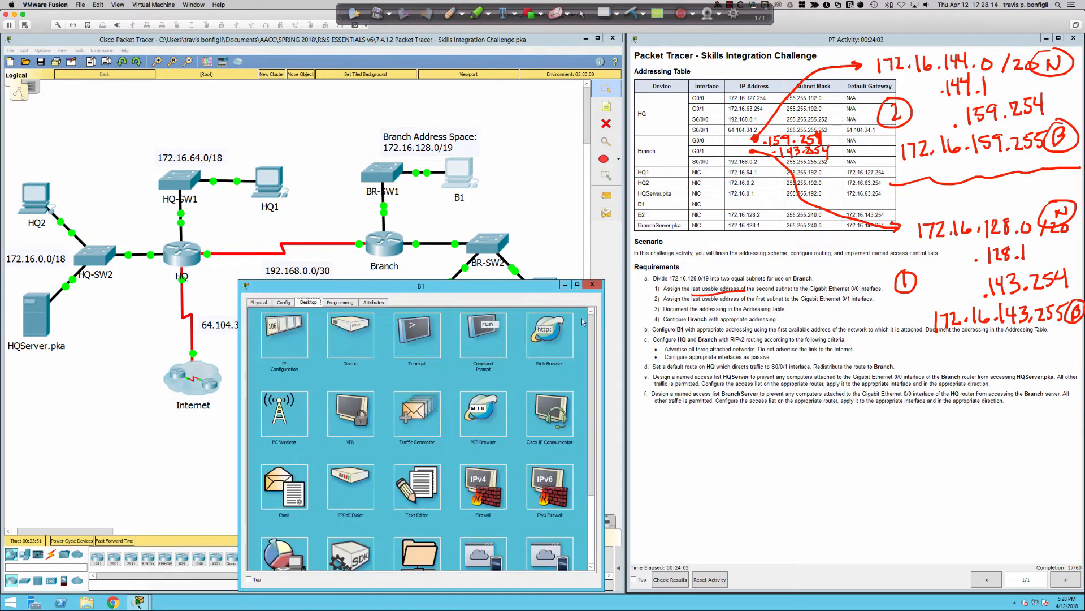
Ping both Branch LAN interfaces, 172.16.159.254 and 172.16.143.254, from B1's command prompt
click(486, 336)
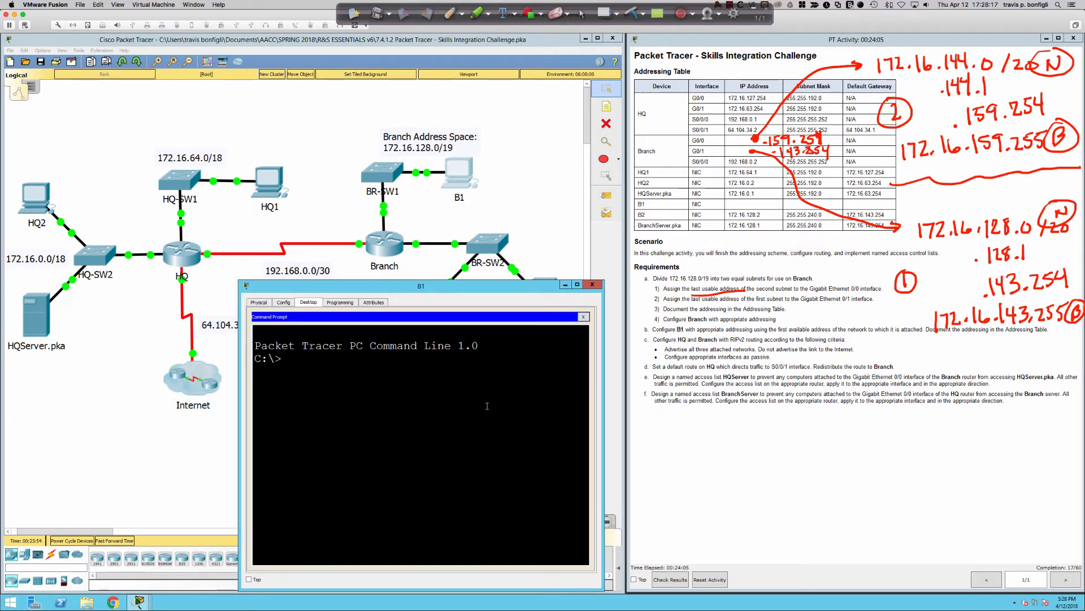
text(ping 172.16.159.2)
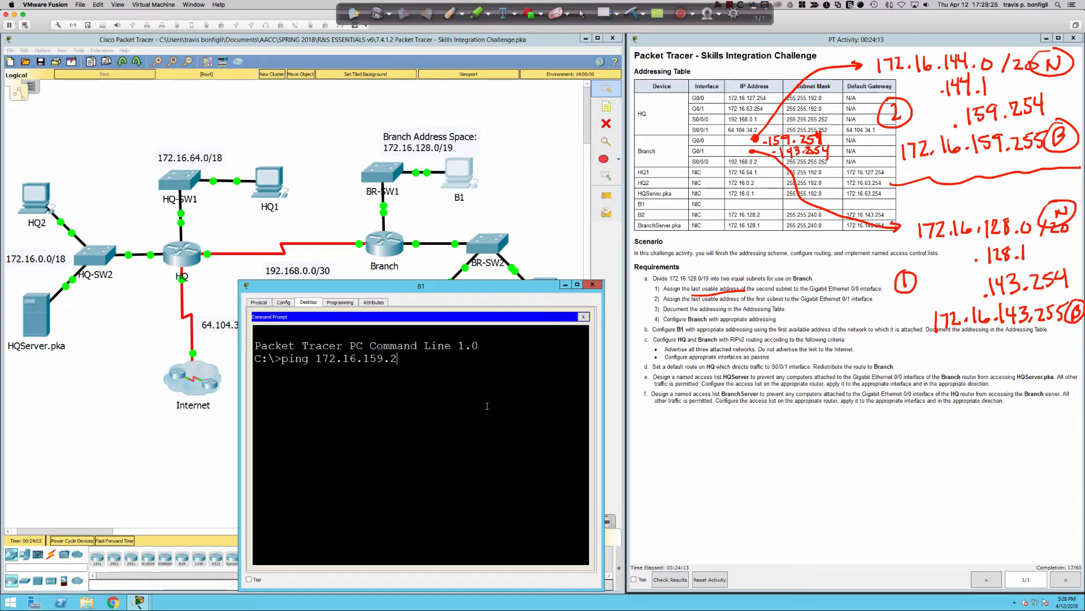
text(54)
key(Return)
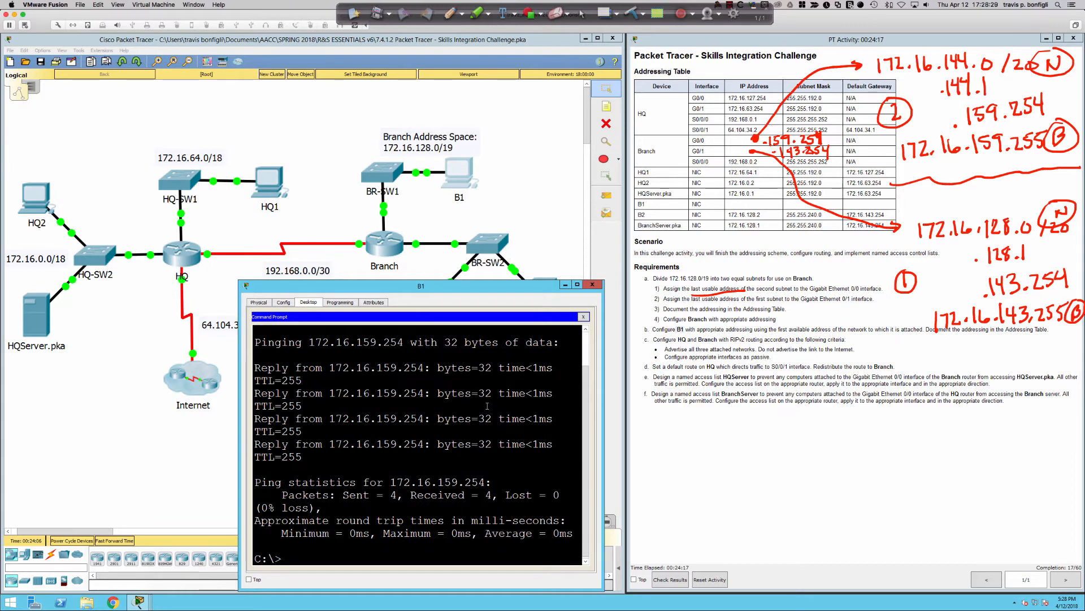
text(ping 172.16.143.254)
key(Return)
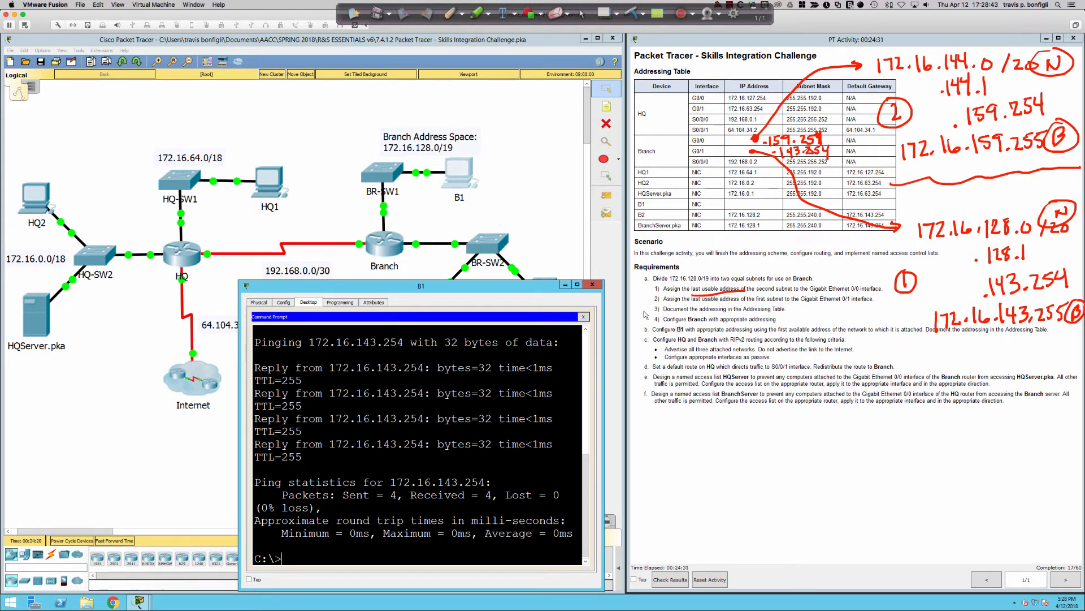
Close B1's window, open Branch's command line and enter RIP router configuration mode
click(592, 284)
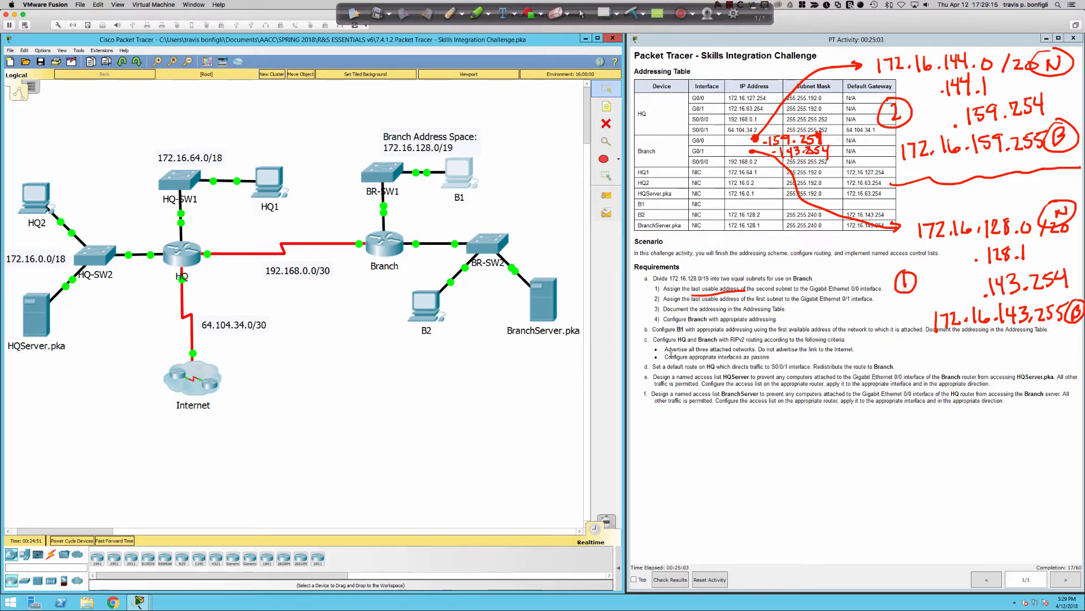
click(384, 243)
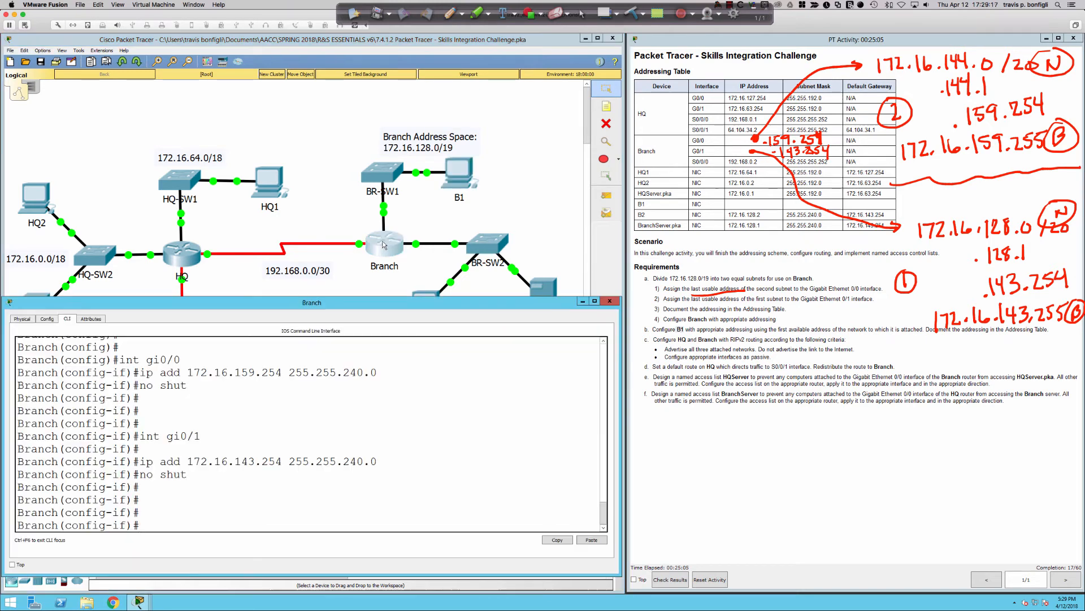
key(Return)
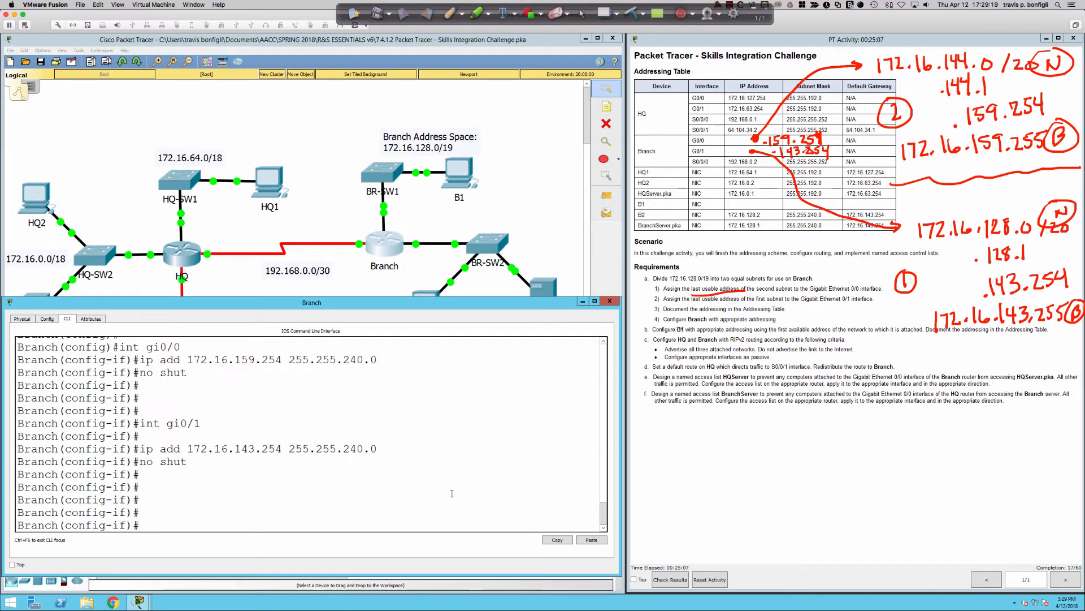
text(exit)
key(Return)
text(router r)
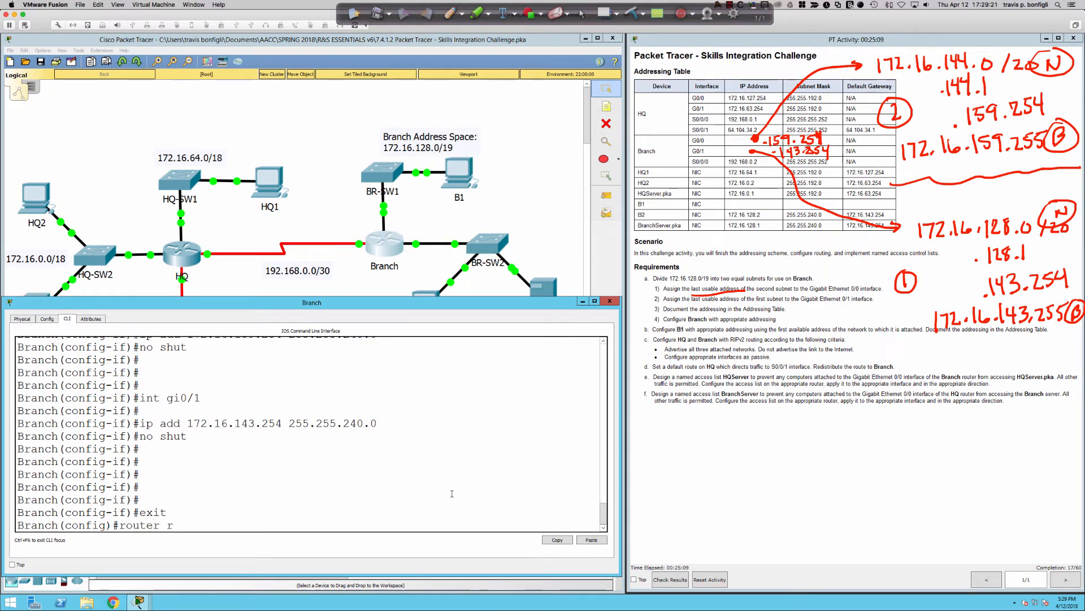
text(ip)
key(Return)
Set Branch's RIP to version 2 and disable automatic summarization with no auto-summary
text(ver)
key(Tab)
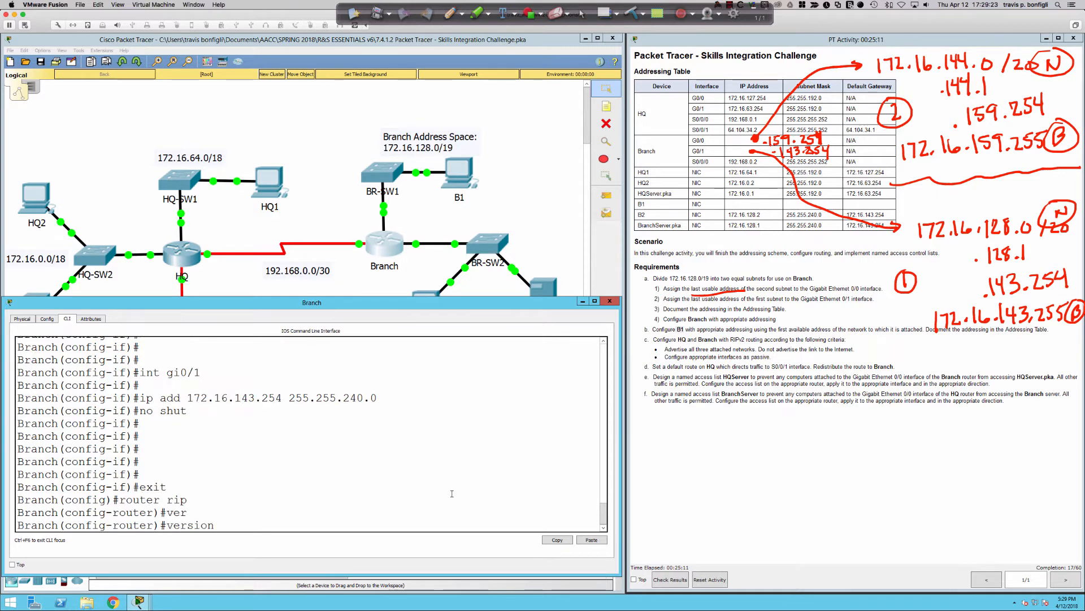
text(2)
key(Return)
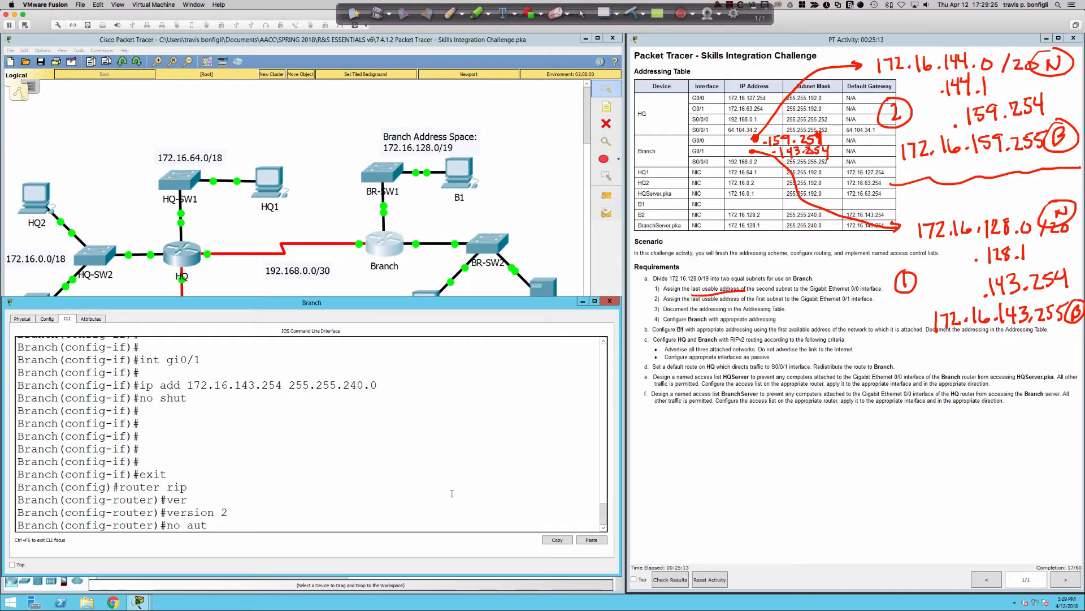
key(Tab)
key(Return)
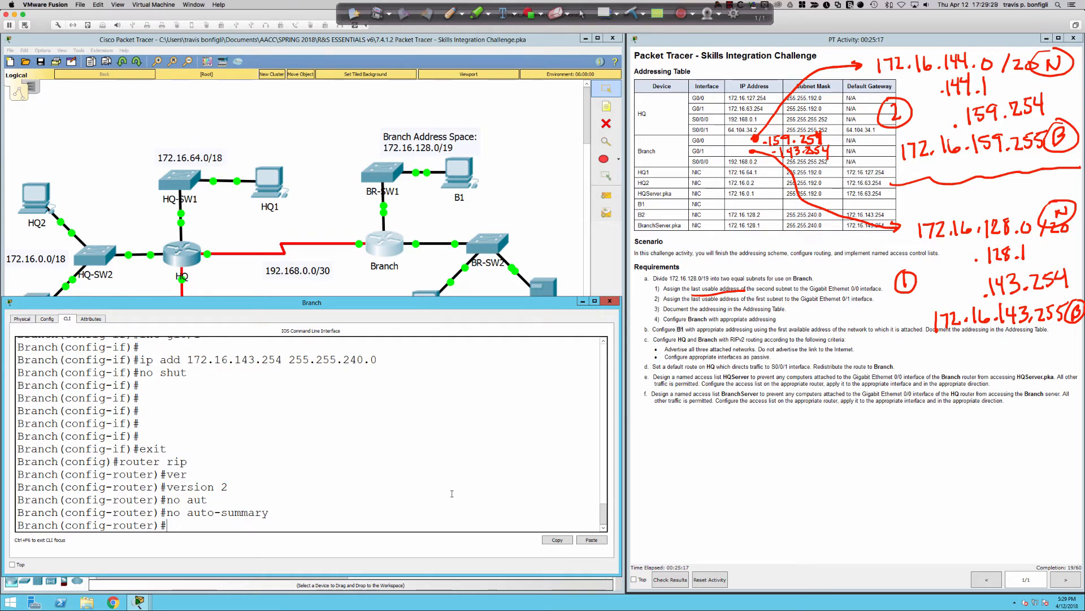
Try to advertise network 172.16.128.0 with mask 255.255.240.0 in Branch's RIP configuration
text(net)
key(Tab)
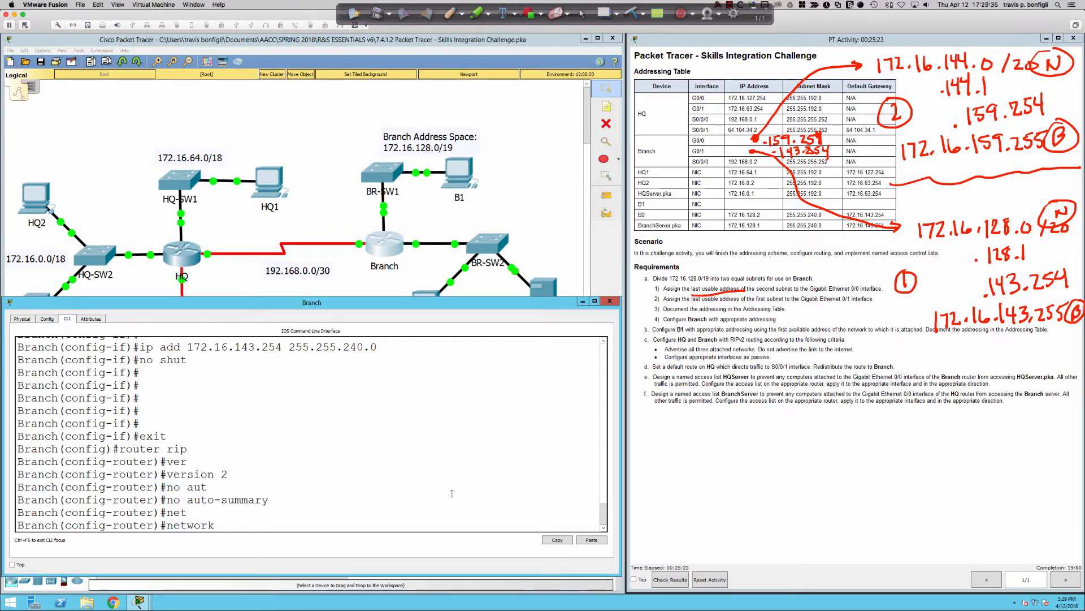
text(6.128.0)
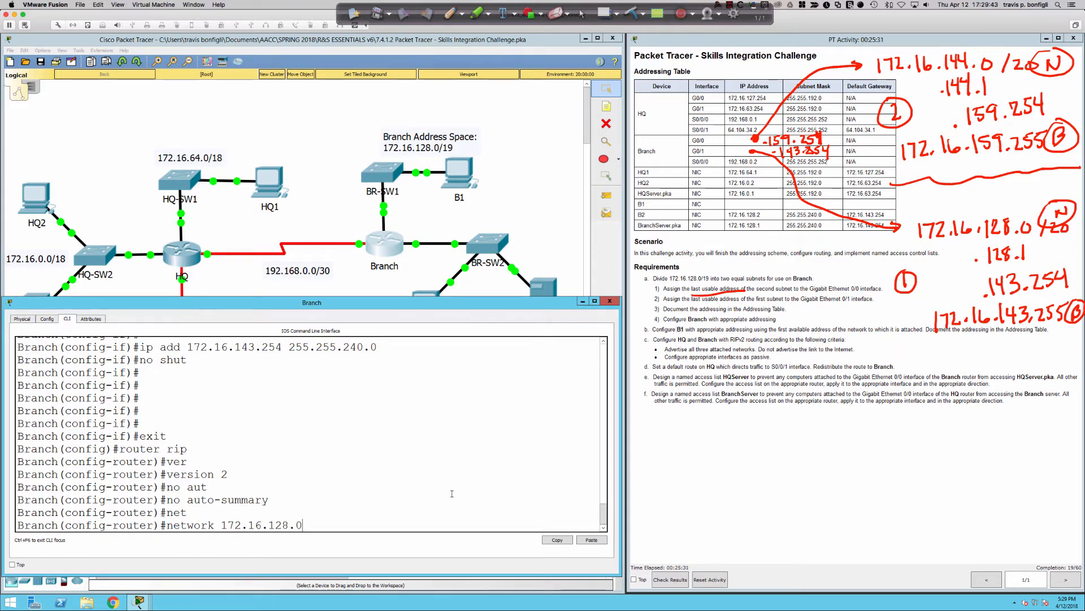
text( 255.255.2)
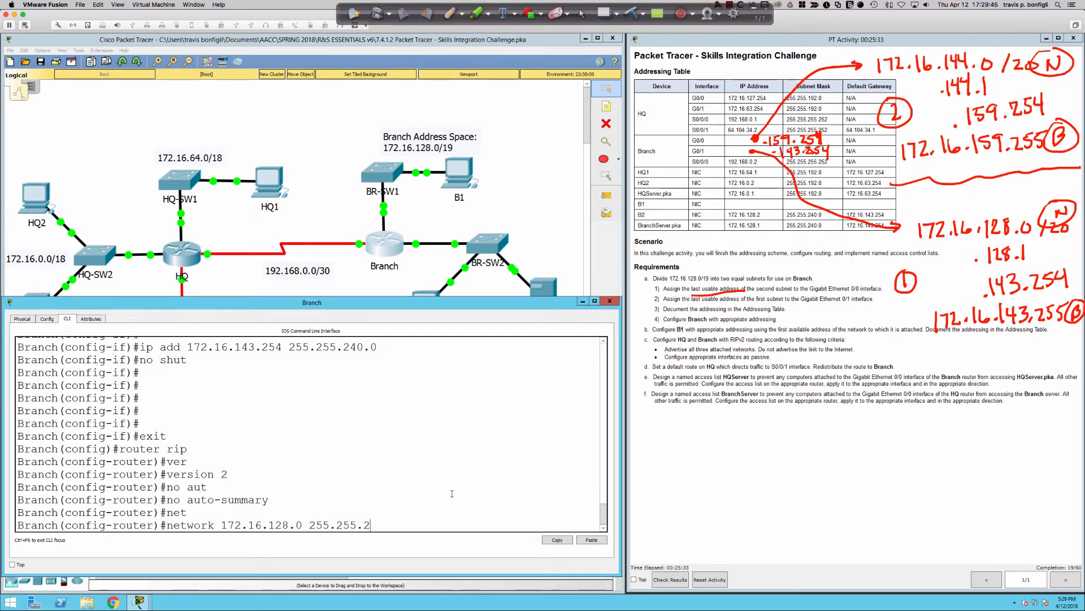
text(40.0)
key(Return)
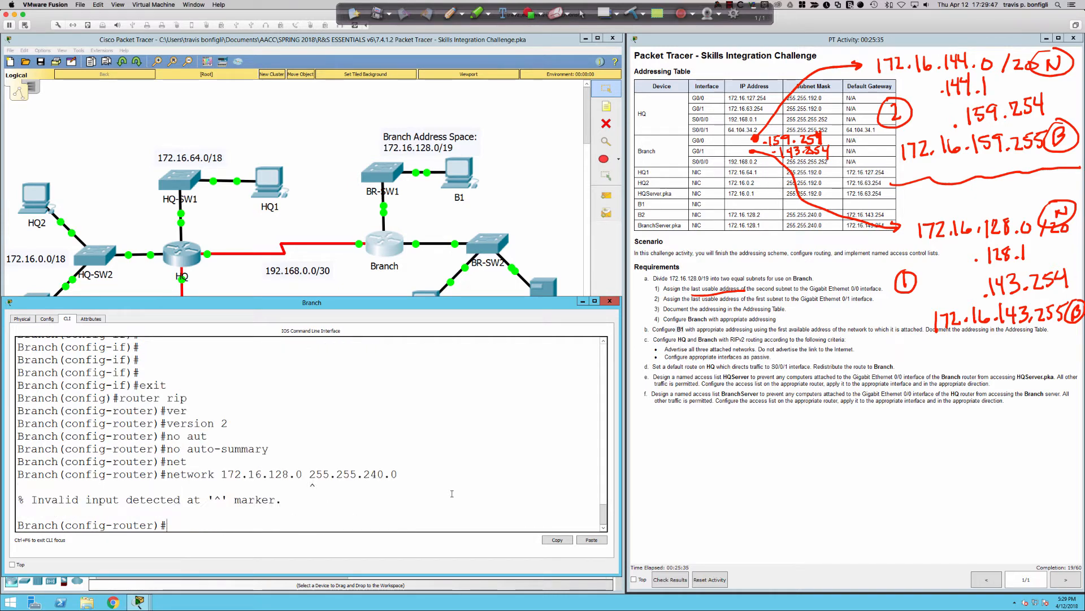
Reissue Branch's RIP network statement for 172.16.128.0 without the subnet mask
key(Up)
key(BackSpace)
key(BackSpace)
key(BackSpace)
key(BackSpace)
key(BackSpace)
key(BackSpace)
key(BackSpace)
key(BackSpace)
key(BackSpace)
key(BackSpace)
key(BackSpace)
key(BackSpace)
key(BackSpace)
key(BackSpace)
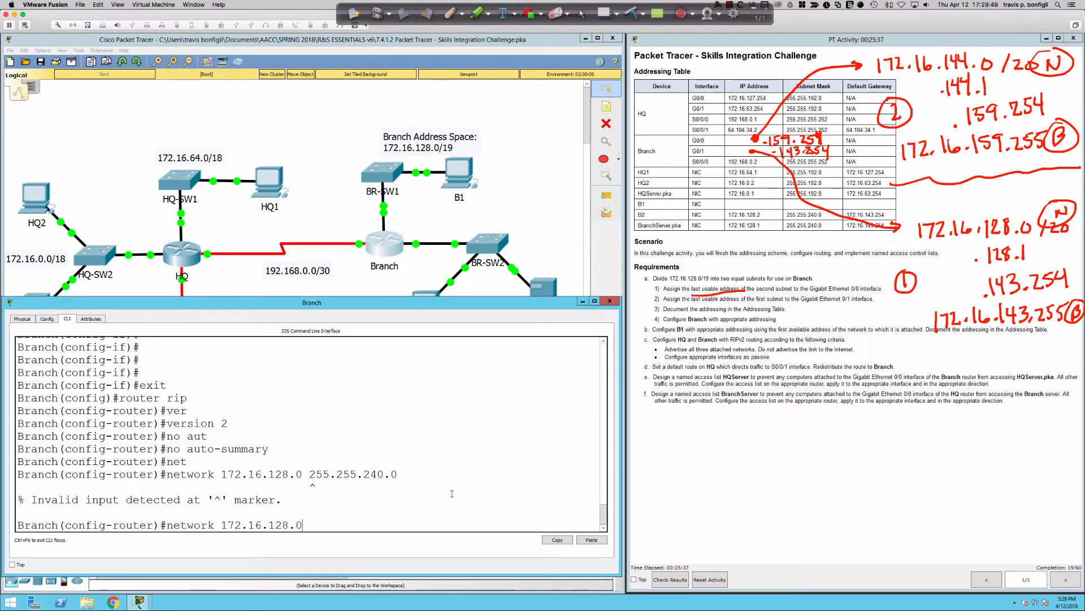
key(Return)
Advertise Branch's second LAN subnet, network 172.16.144.0, in RIP
text(net)
key(Tab)
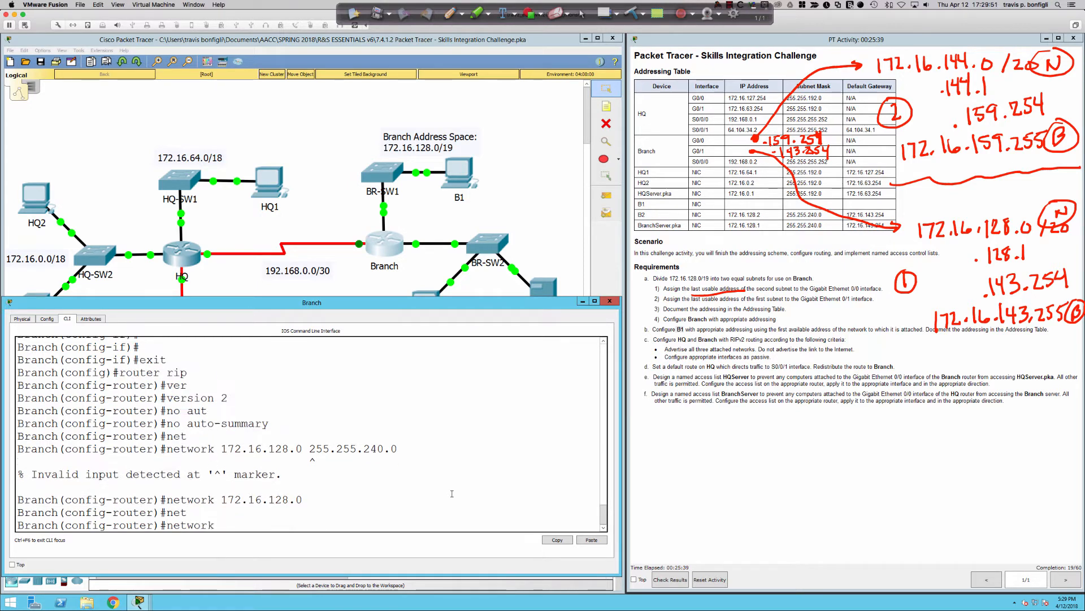
text(172.16.144.0)
key(Return)
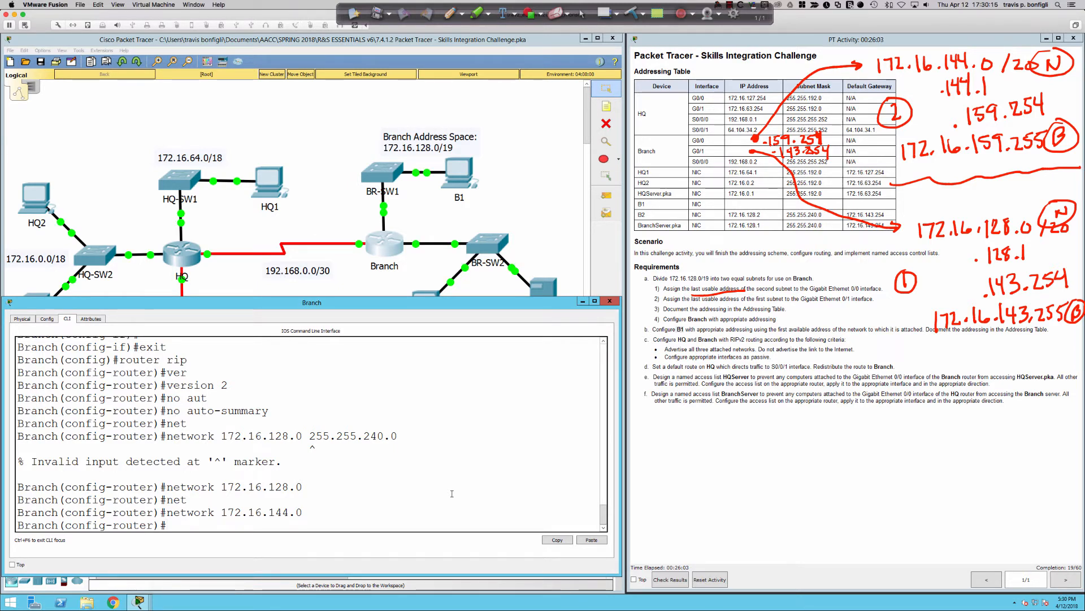
Advertise the serial link network 192.168.0.0 in Branch's RIP configuration
text(network)
key(Tab)
text(19)
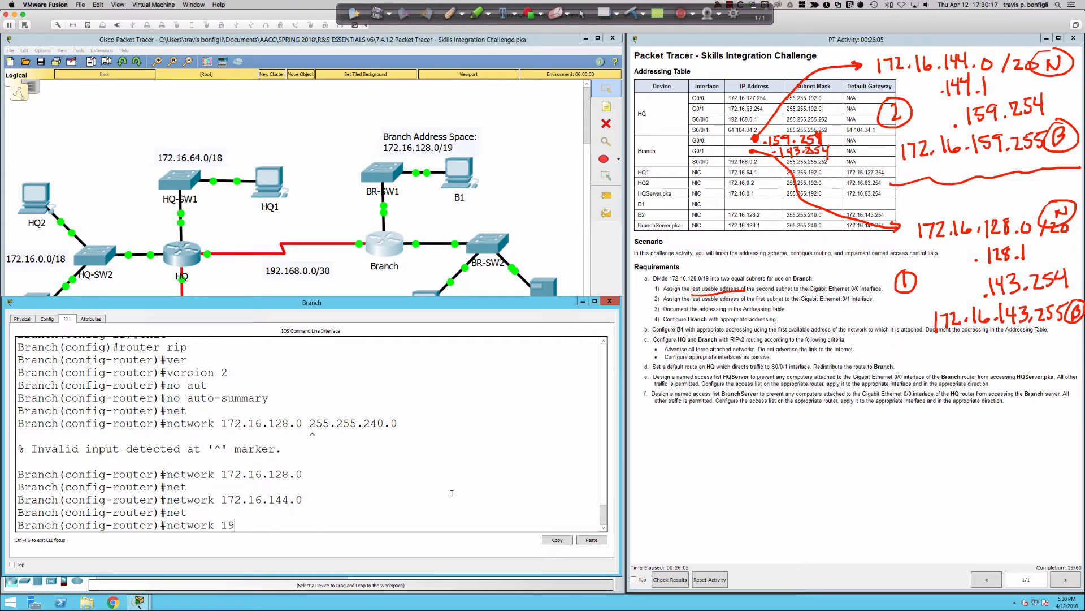
text(2.168.0.0)
key(Return)
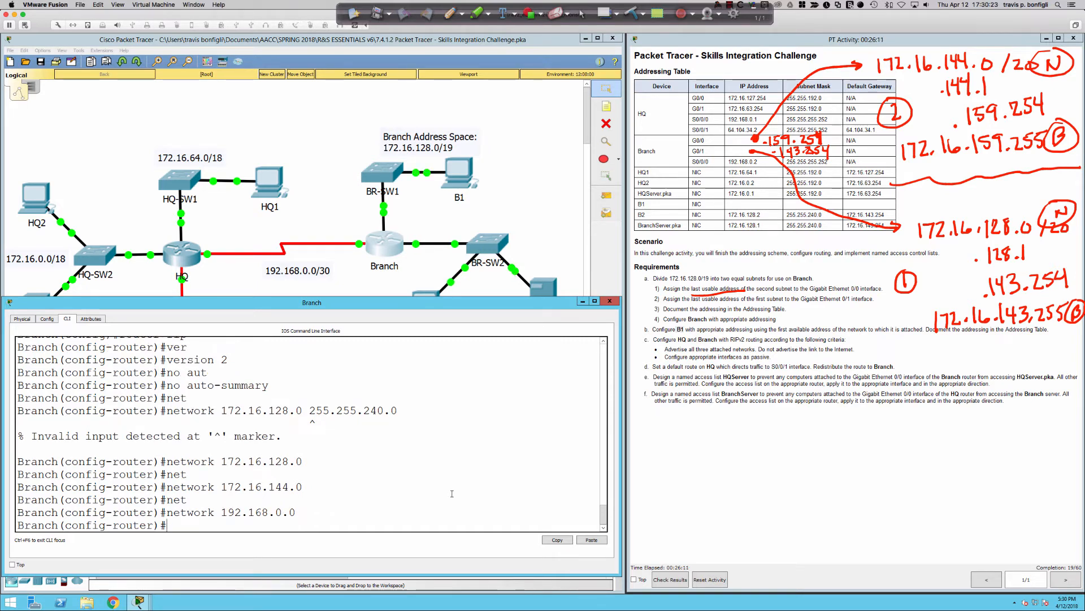
List the commands available in Branch's router configuration mode
text(?)
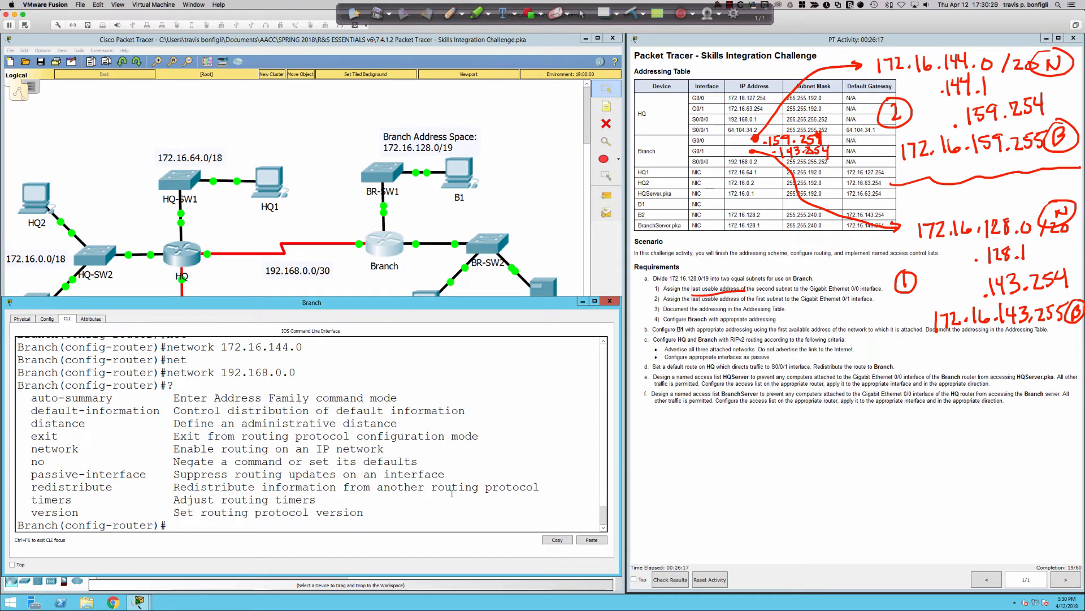
key(Return)
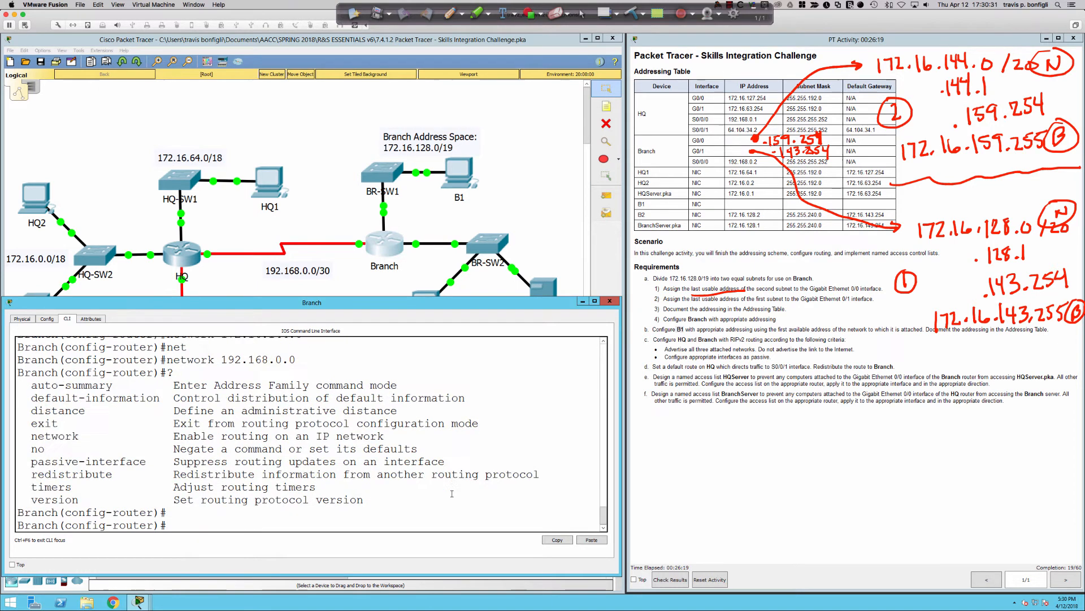
key(Return)
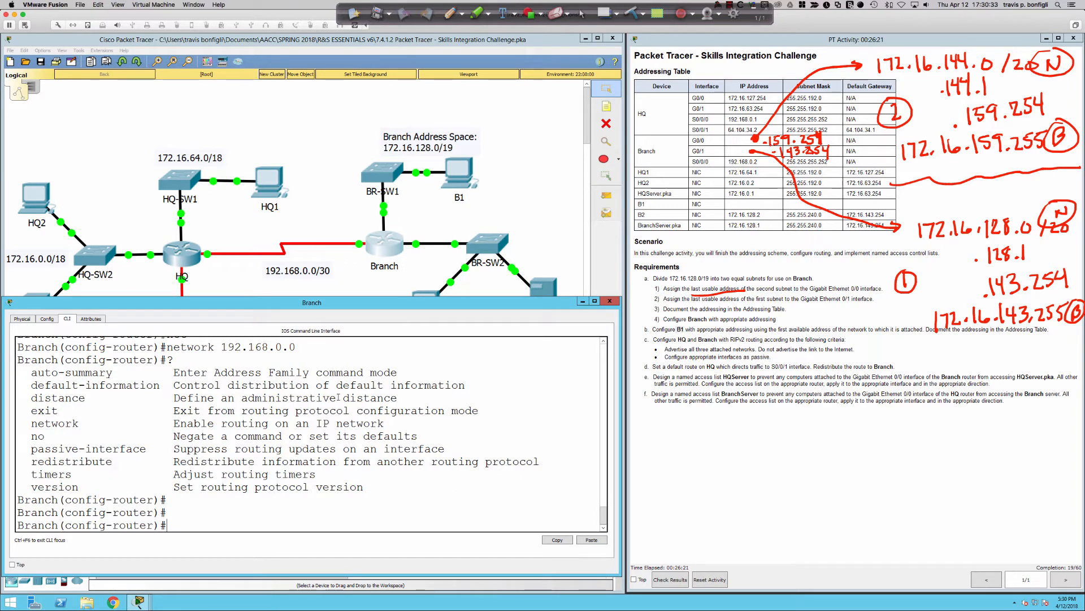
Open the HQ router's window, enlarge it, move it clear of the activity instructions and return to the topology
click(184, 264)
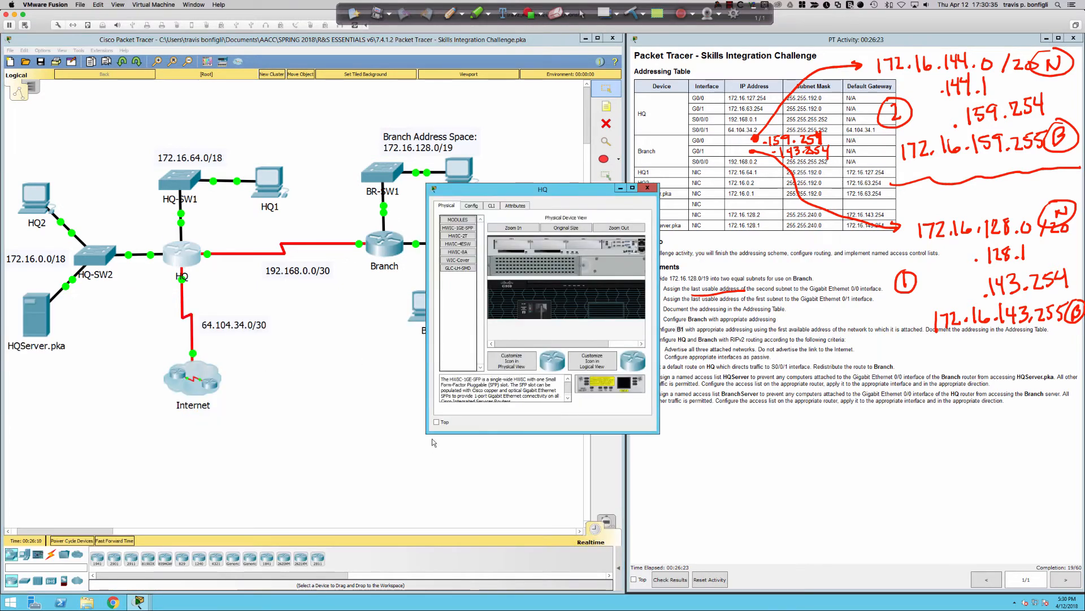
drag(425, 433, 32, 526)
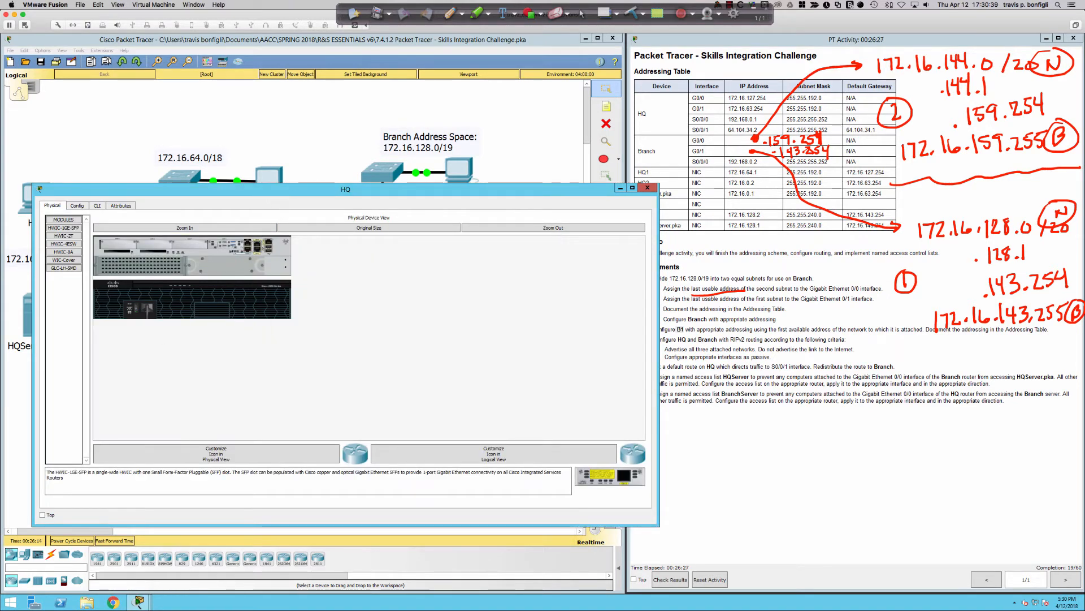
drag(328, 189, 300, 246)
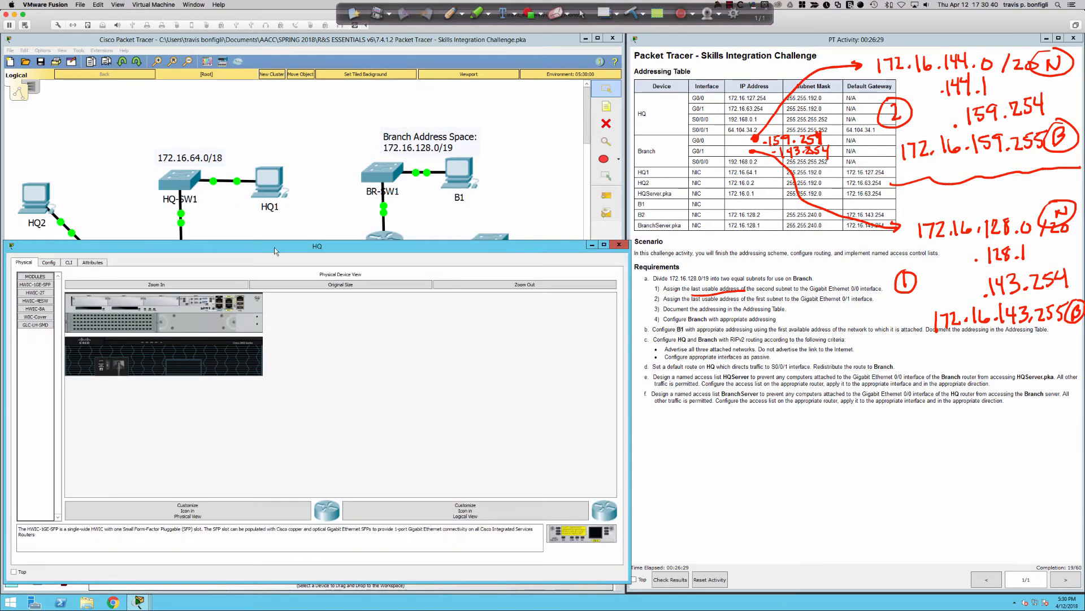
click(300, 227)
Check which options Branch accepts after network 172.16.144.0 in RIP configuration, and clear the unfinished command
click(385, 244)
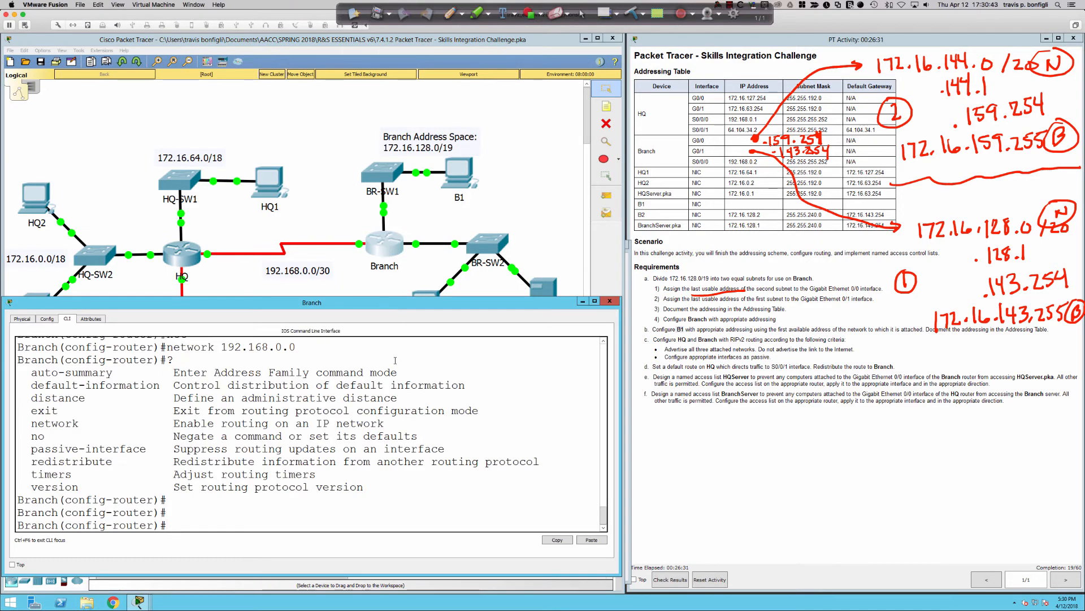
text(network 172.16.144.0 ?)
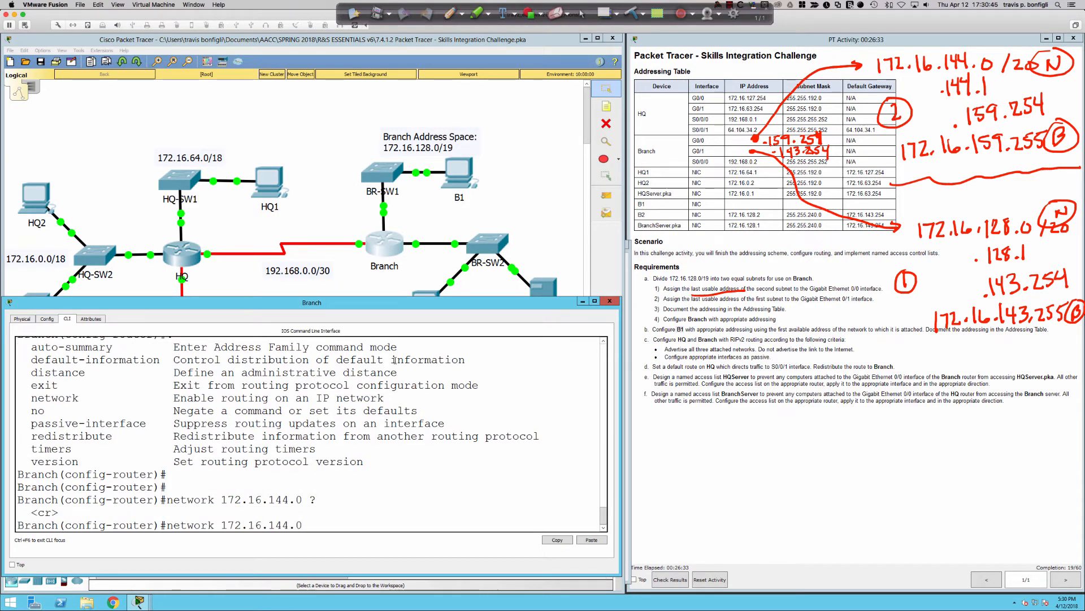
key(BackSpace)
key(BackSpace)
key(BackSpace)
key(BackSpace)
key(BackSpace)
key(BackSpace)
key(BackSpace)
key(BackSpace)
key(BackSpace)
key(BackSpace)
key(BackSpace)
key(BackSpace)
key(BackSpace)
key(BackSpace)
key(BackSpace)
key(BackSpace)
key(BackSpace)
key(BackSpace)
key(BackSpace)
key(BackSpace)
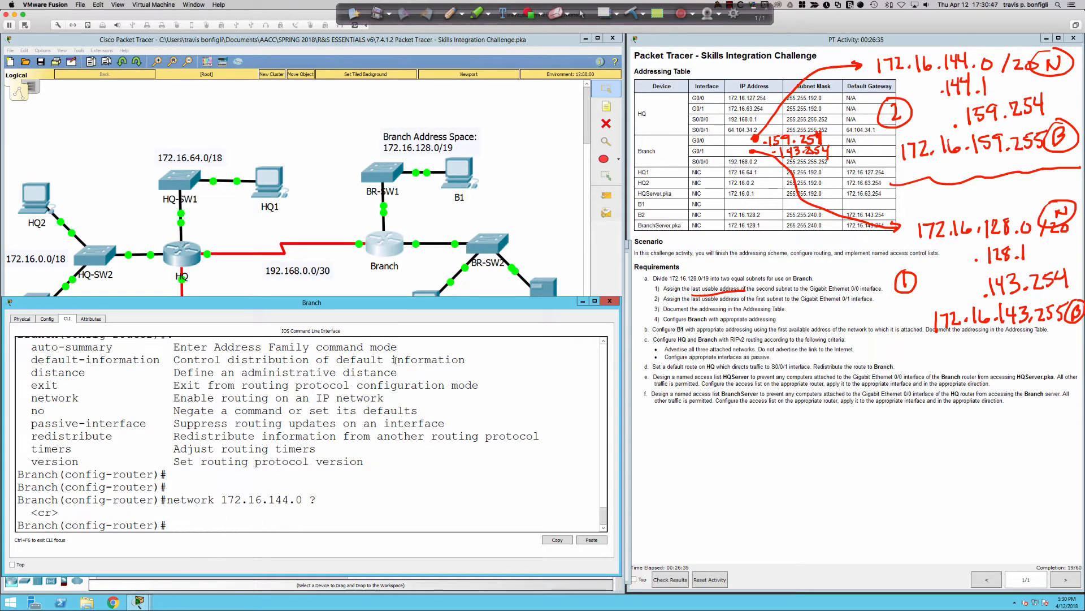
Open the HQ router's command line and enter global configuration mode
click(186, 248)
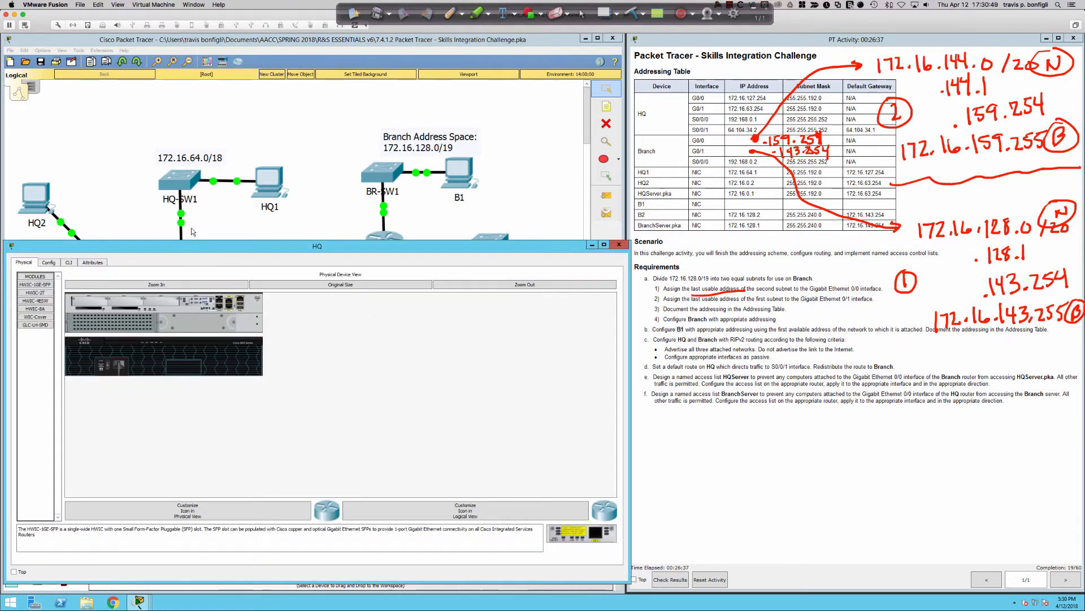
click(69, 263)
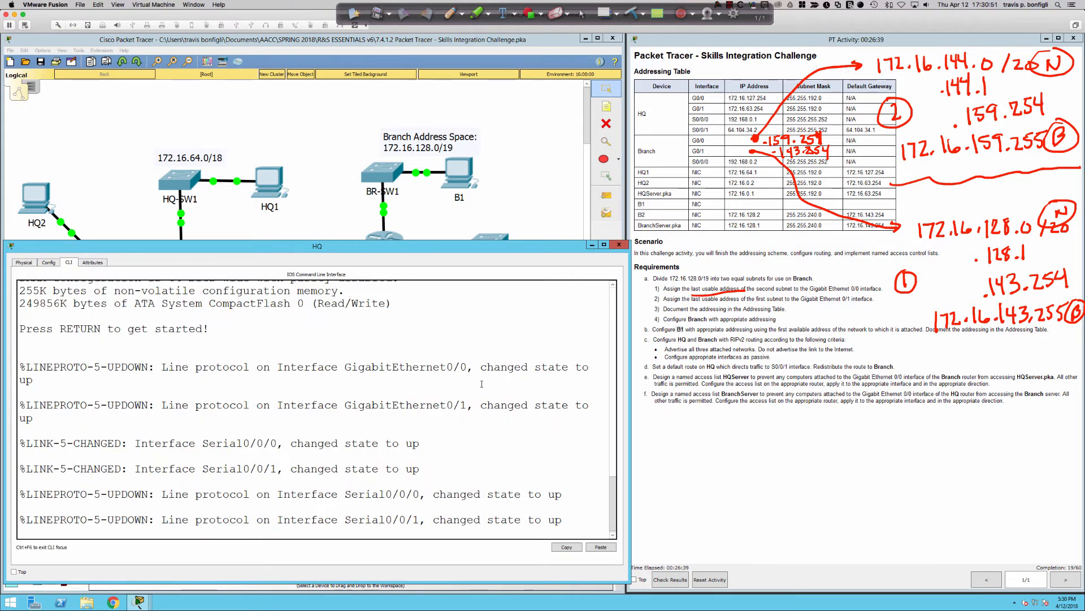
key(Return)
key(Return)
key(Return)
key(Return)
text(en)
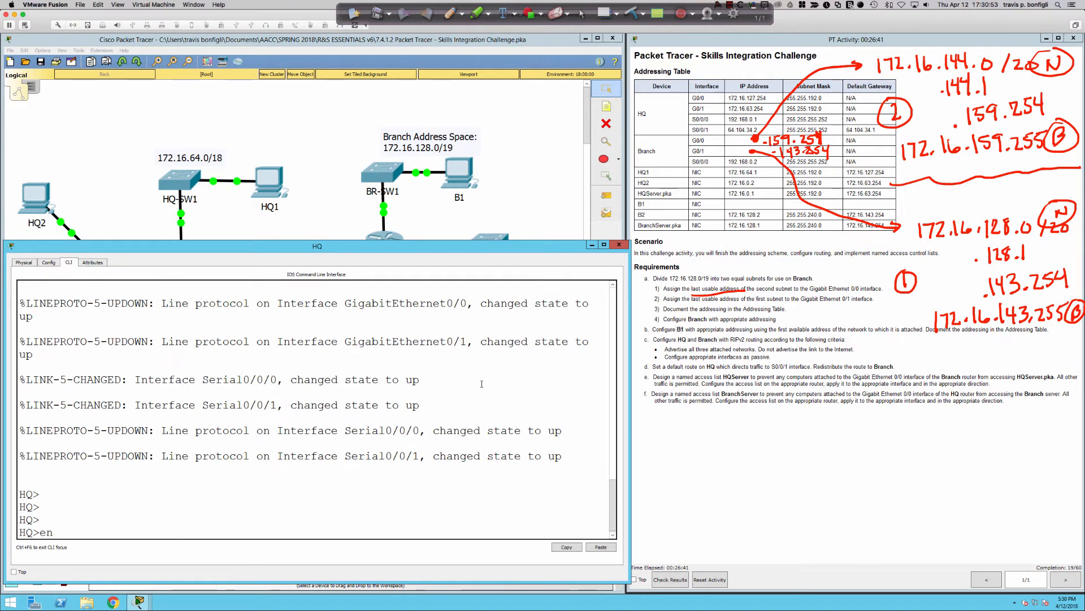
key(Return)
text(conf t)
key(Return)
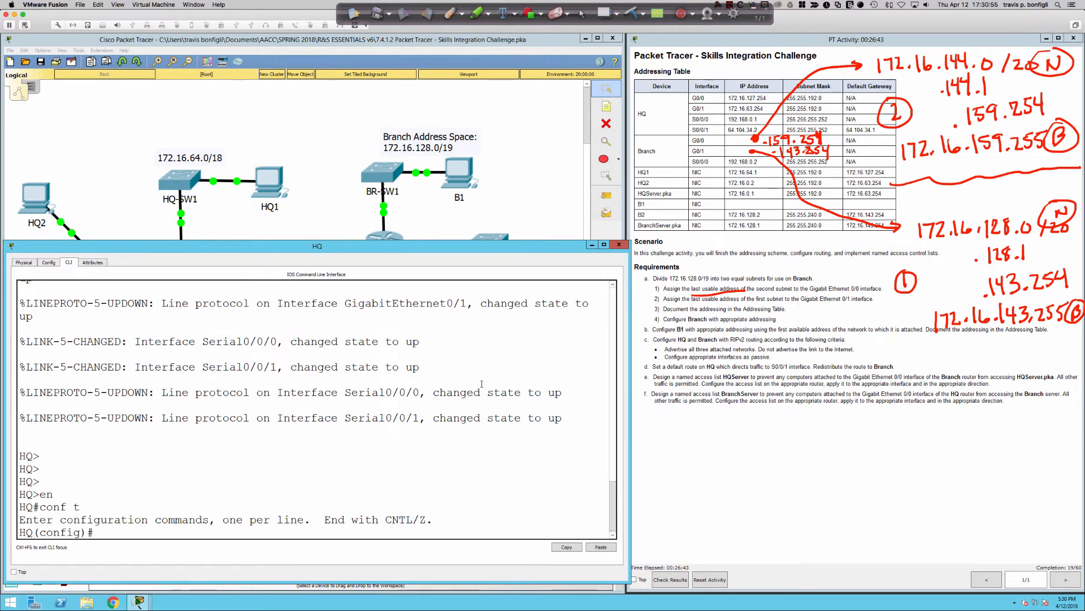
Configure RIP on HQ with version 2 and no auto-summary
text(router rip)
key(Return)
text(ver)
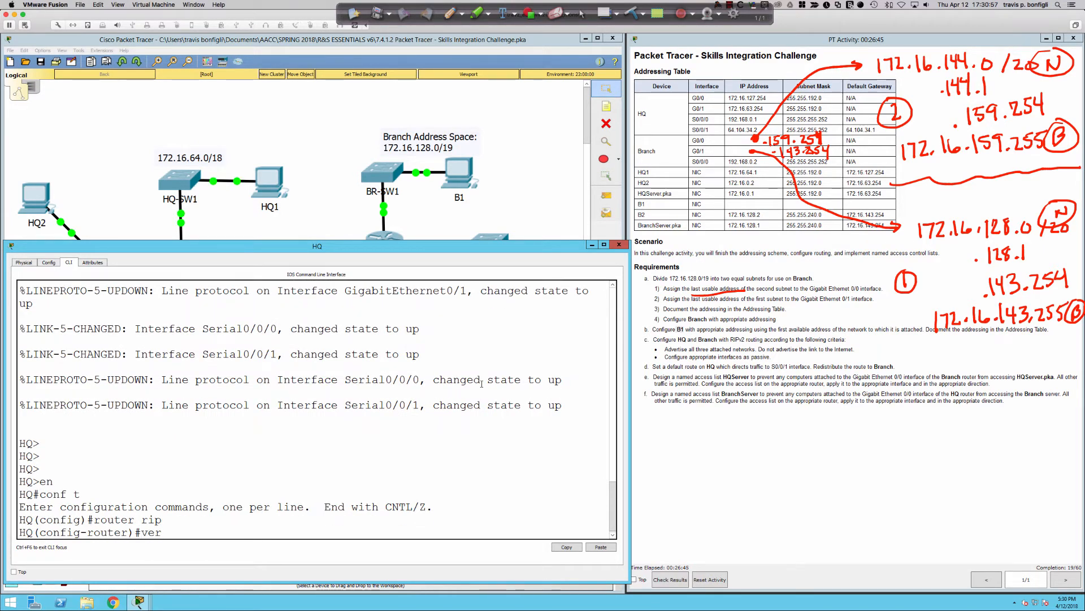
key(Tab)
text(2)
key(Return)
text(no auto)
key(Tab)
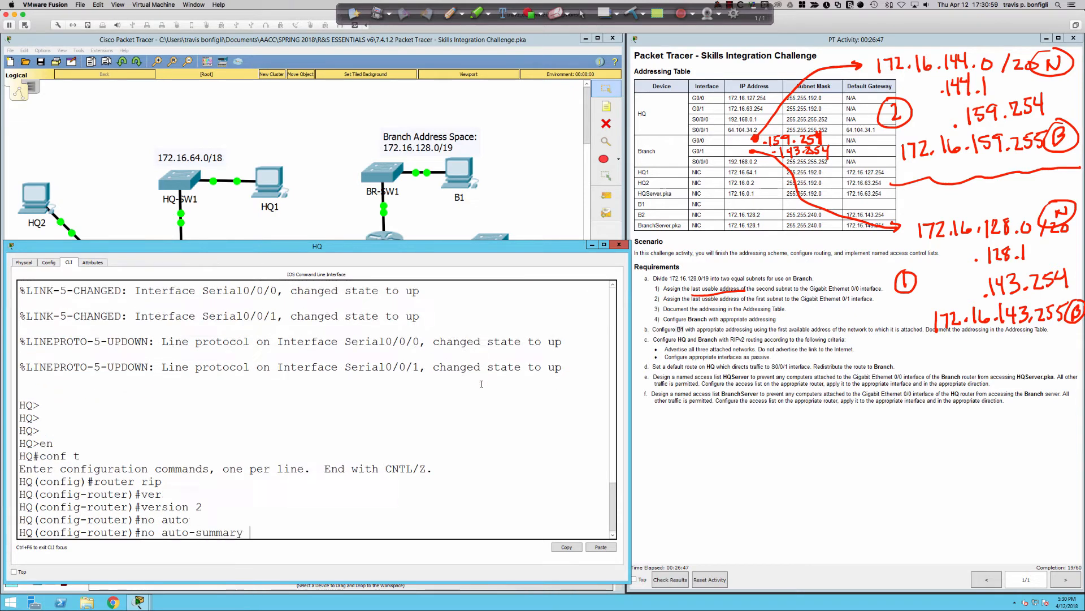
key(Return)
Advertise the serial link network 192.168.0.0 in HQ's RIP configuration
text(net)
key(Tab)
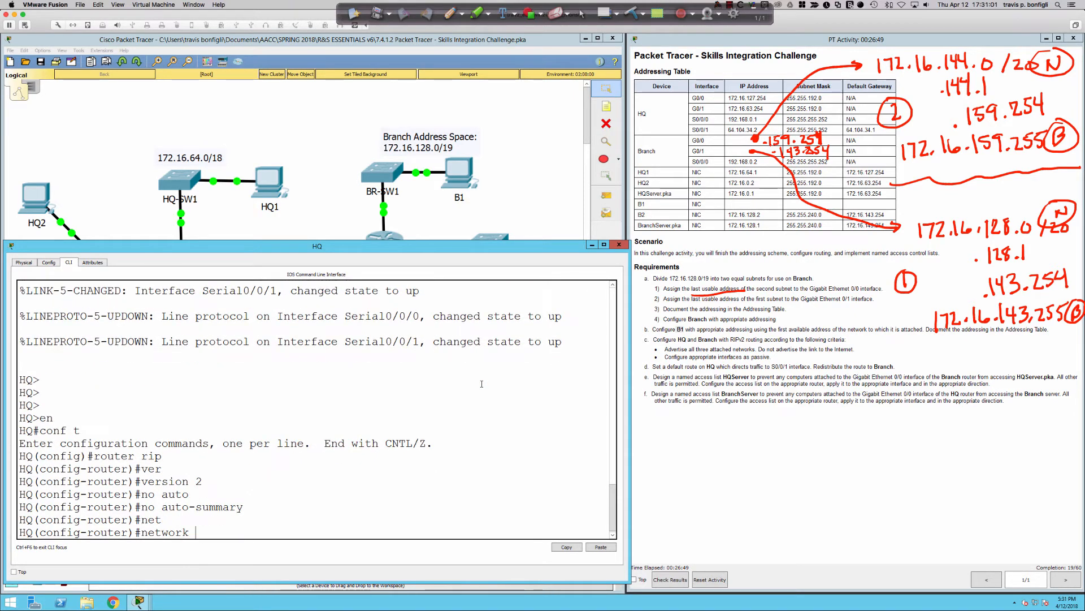
text(192.168.0.0)
key(Return)
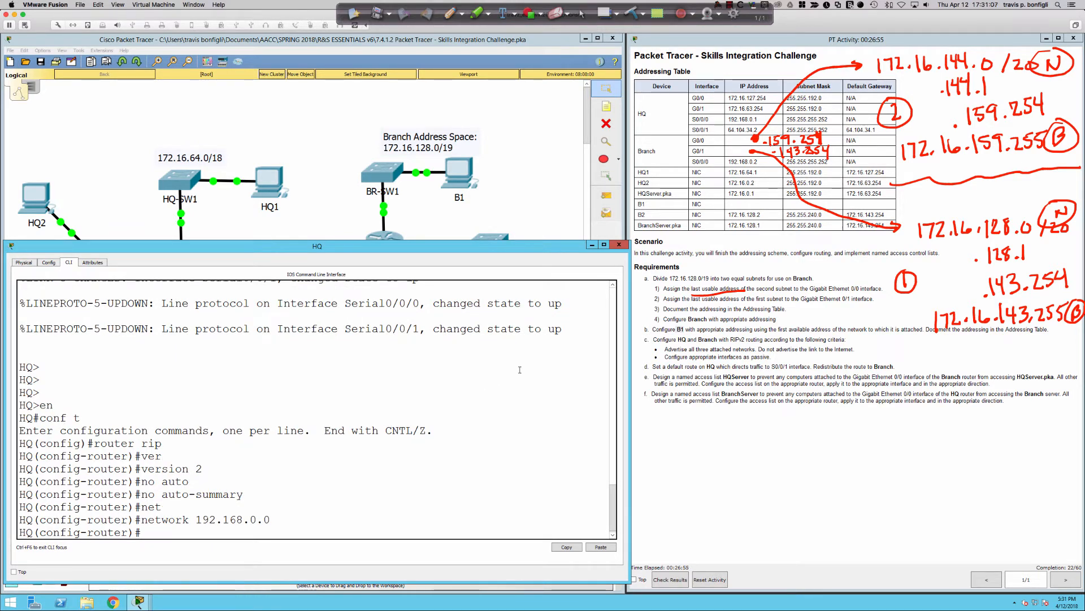
Move HQ's window clear of the HQ LAN devices and display the router's IP routing table
drag(396, 244, 577, 246)
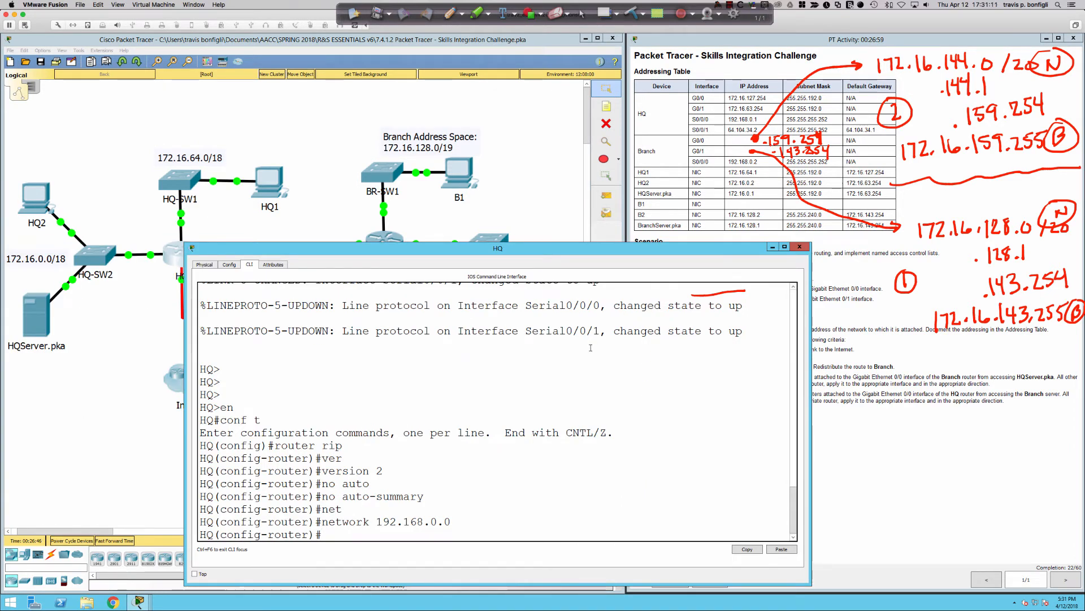
text(do sh ip route)
key(Return)
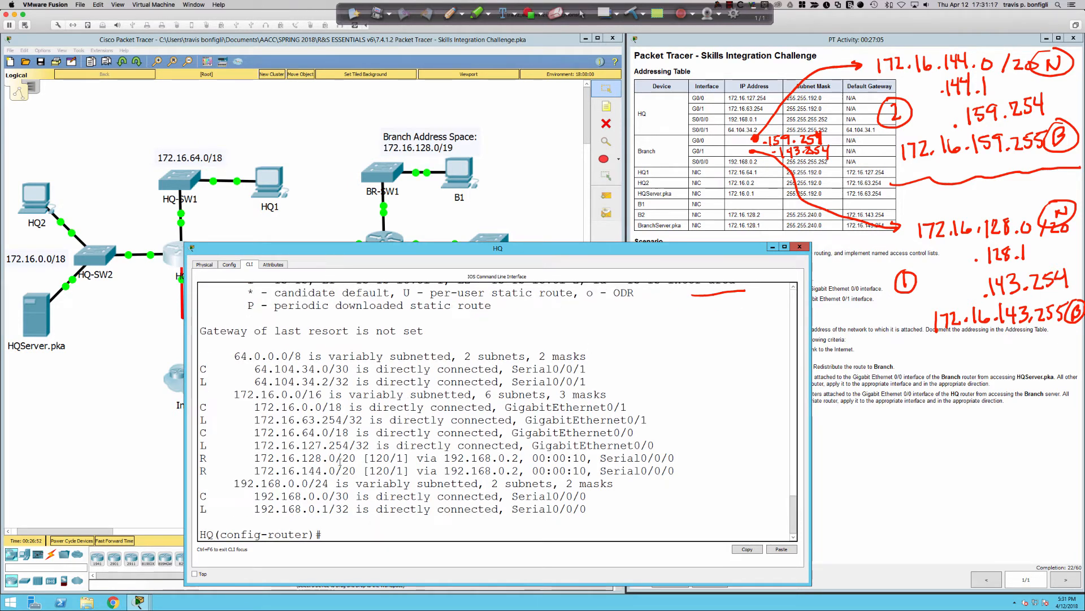
Examine the RIP-learned routes in HQ's routing table against the requirement to advertise the attached networks and the topology
drag(199, 458, 678, 468)
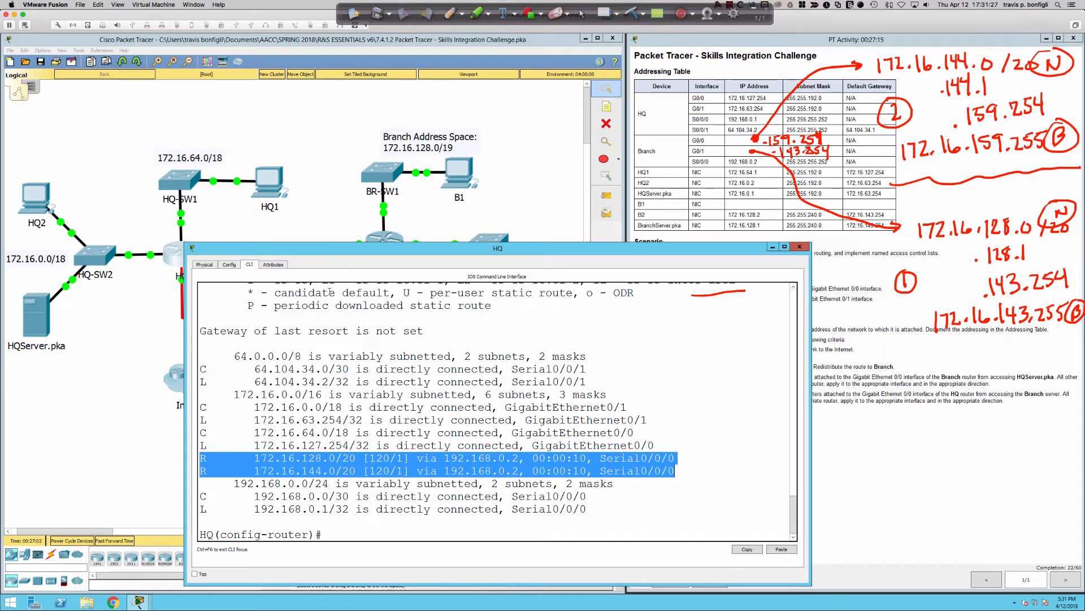
drag(226, 255, 195, 249)
click(812, 338)
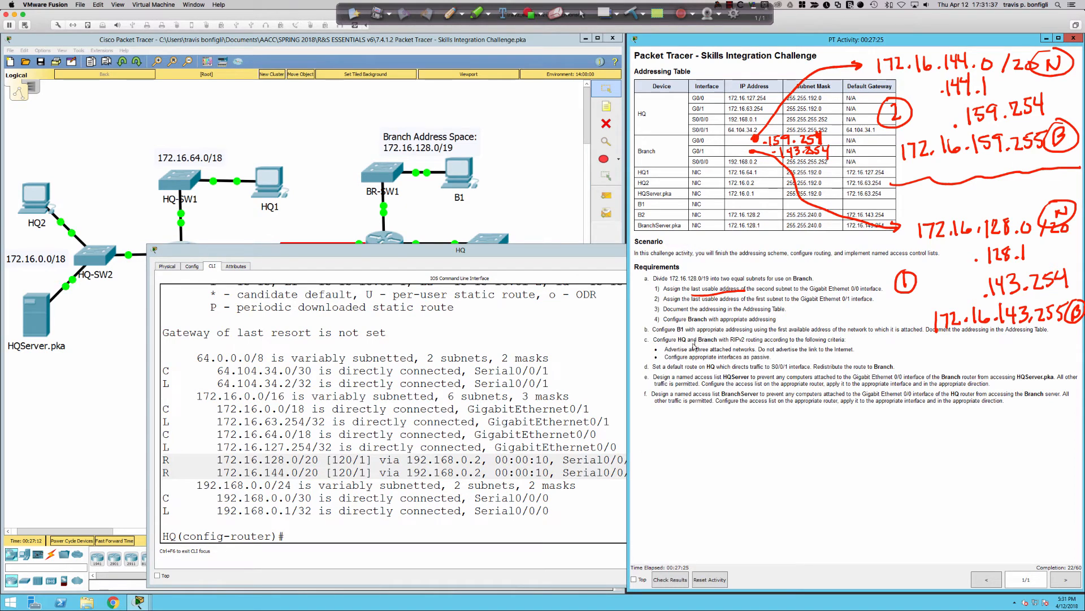
drag(682, 349, 762, 349)
drag(411, 256, 567, 310)
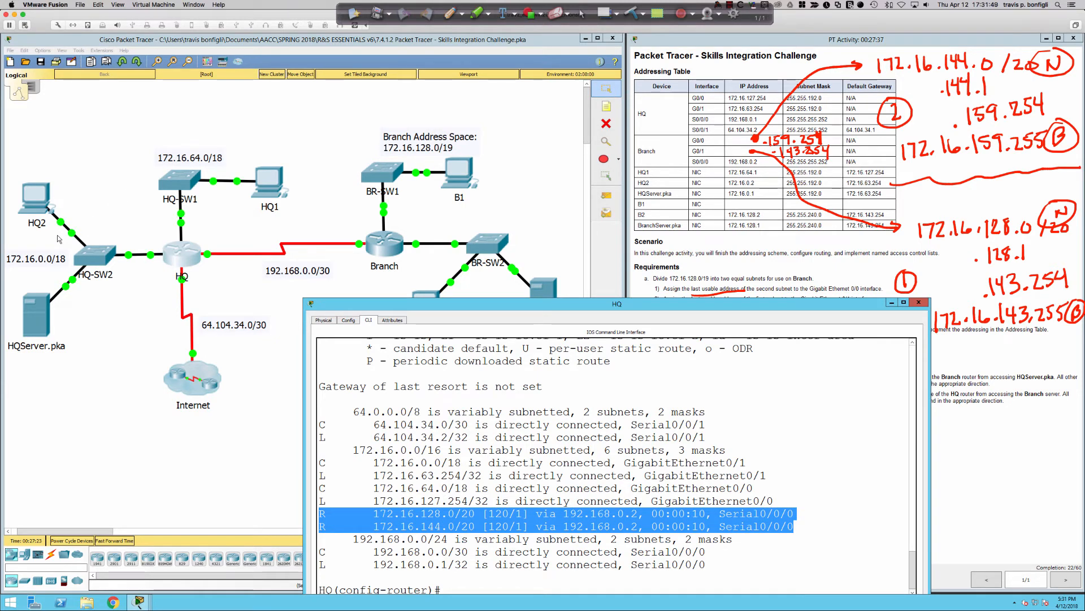
click(455, 402)
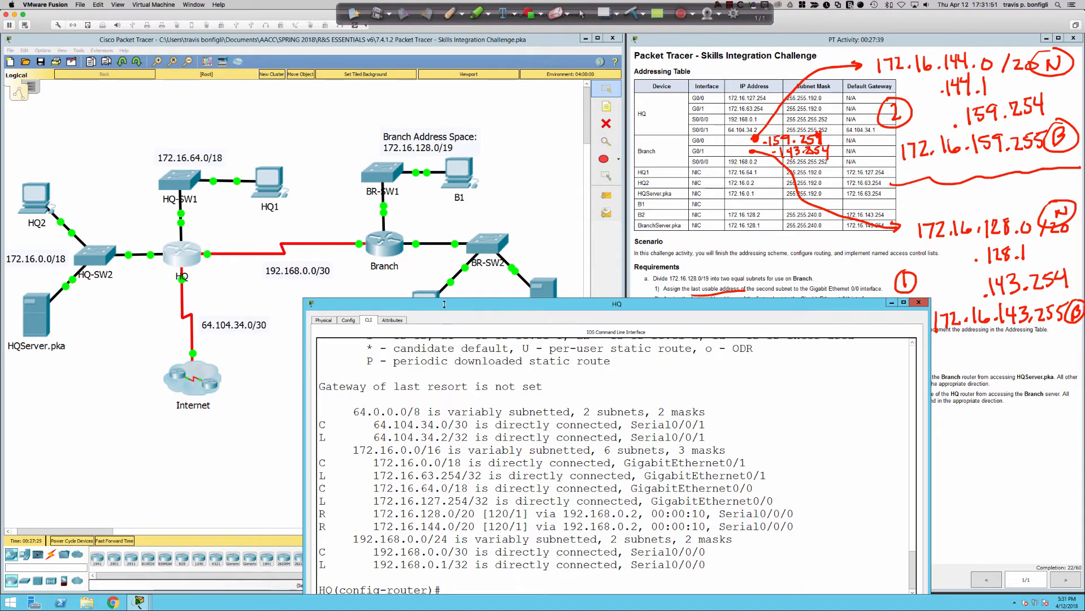
drag(443, 303, 395, 251)
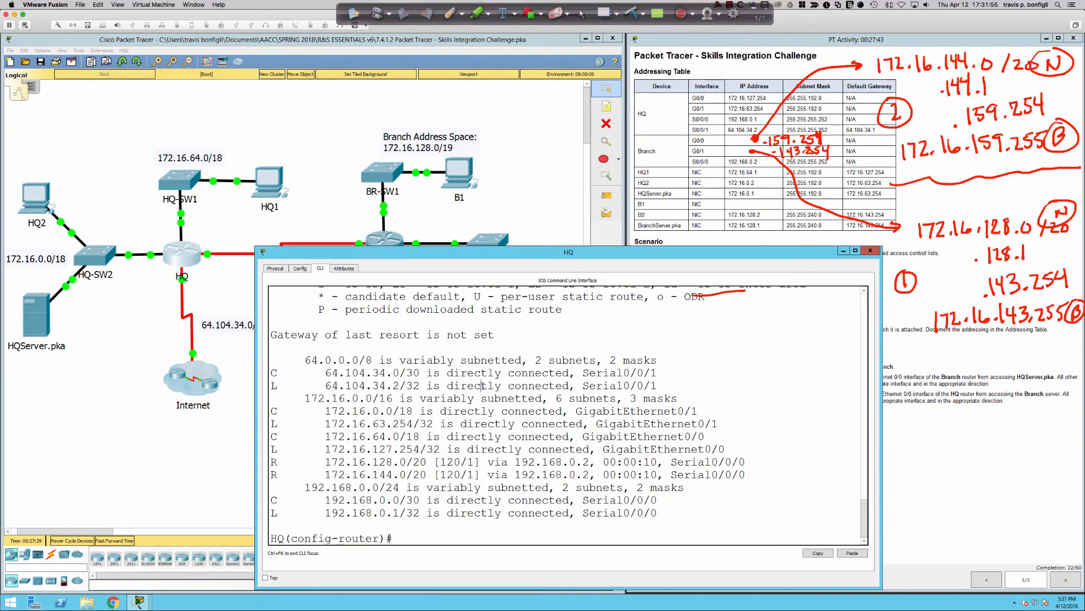
Advertise HQ's LAN networks 172.16.0.0 and 172.16.64.0 in its RIP configuration
text(net)
key(Tab)
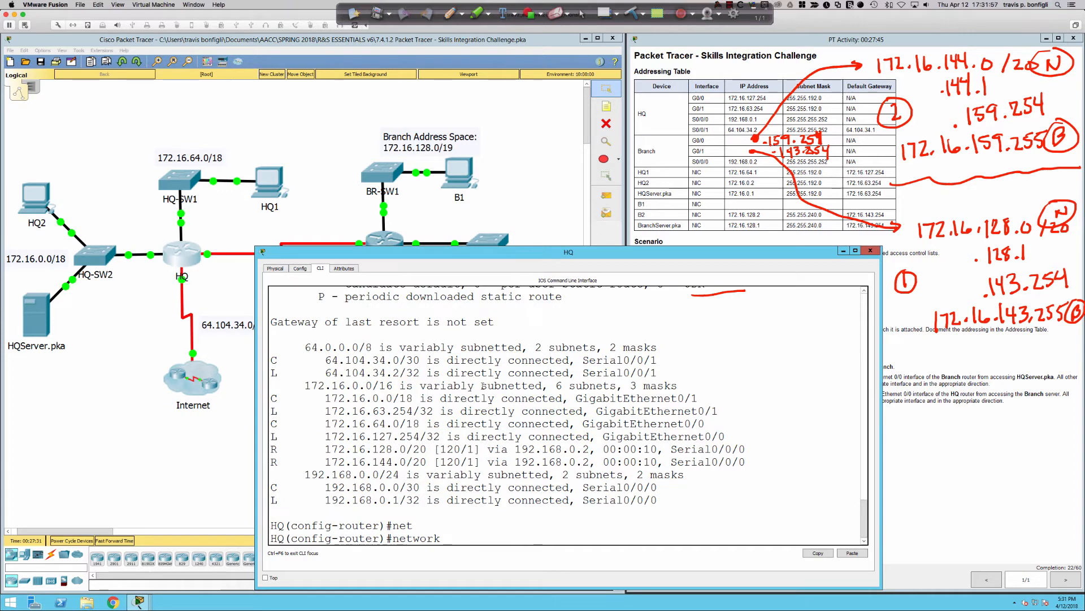
text(172.16.0.0)
key(Return)
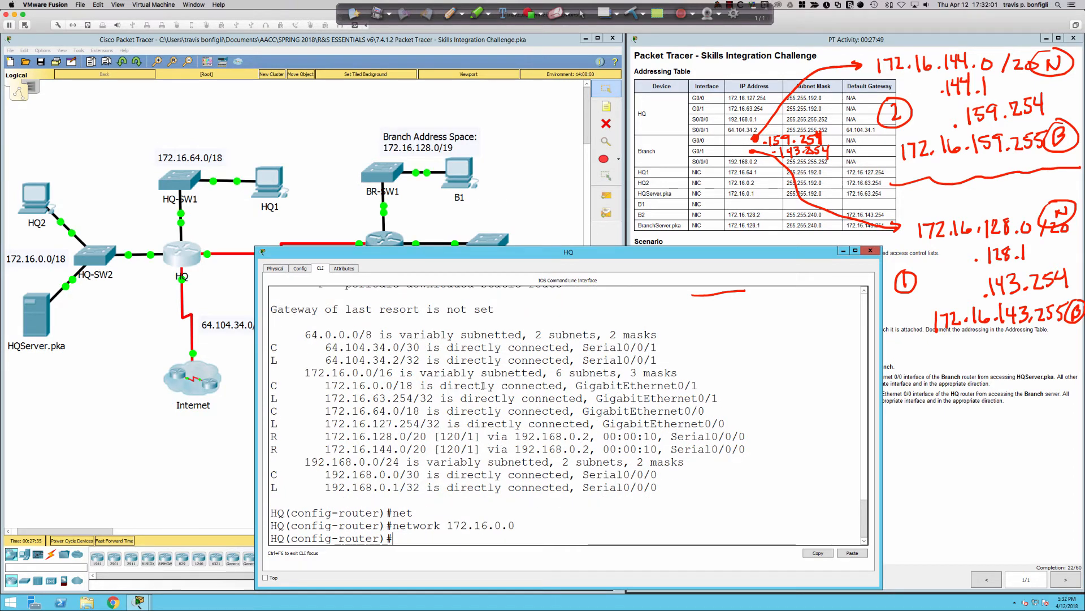
text(net)
key(Tab)
text(172)
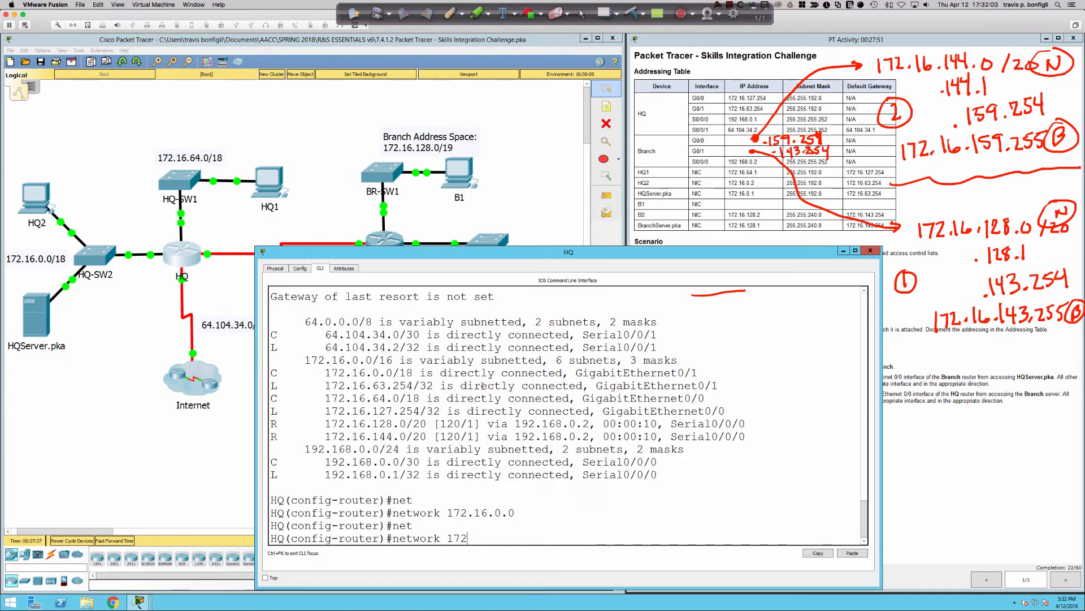
text(.16.64.0)
key(Return)
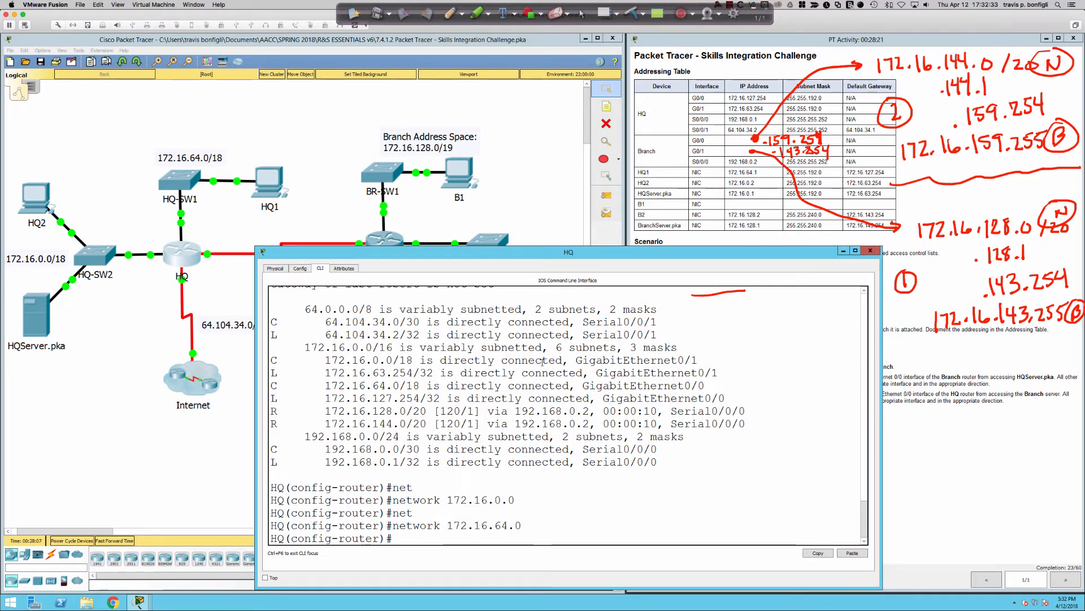
click(542, 239)
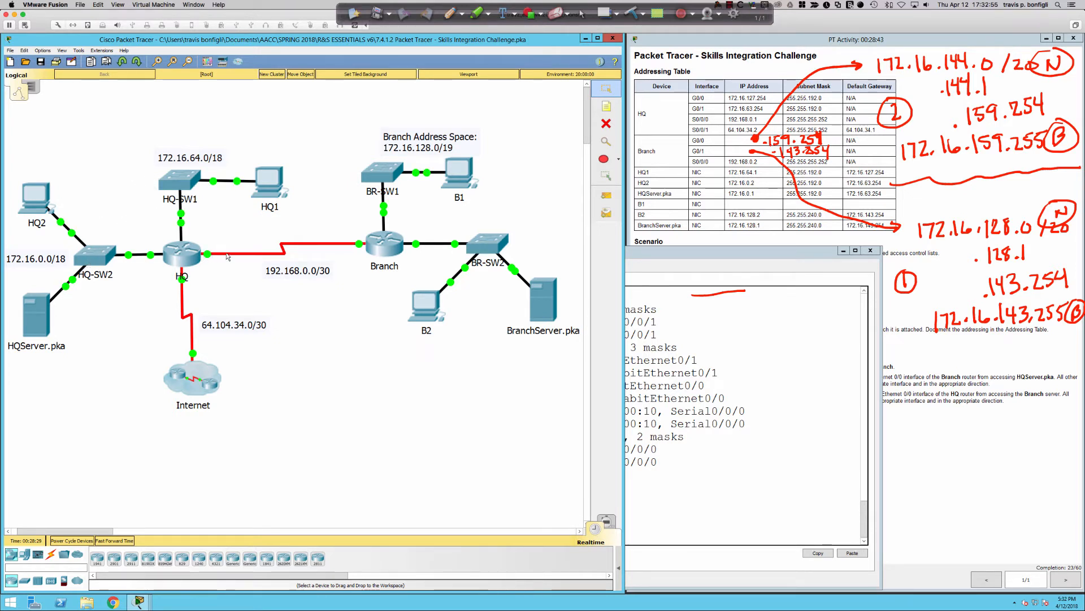
click(700, 422)
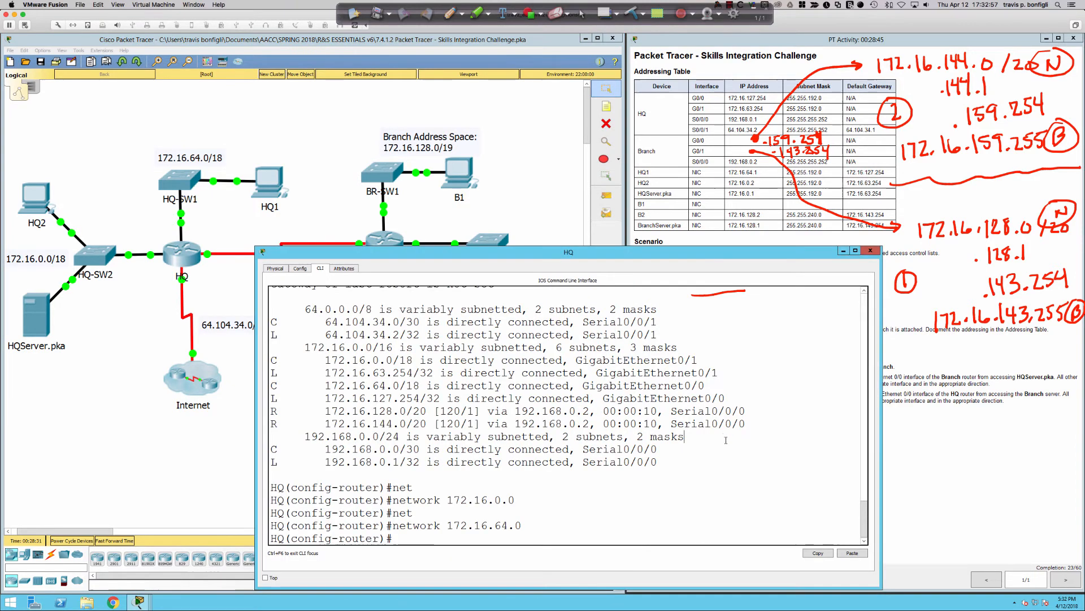
key(Return)
key(Return)
key(Return)
text(pas)
key(Tab)
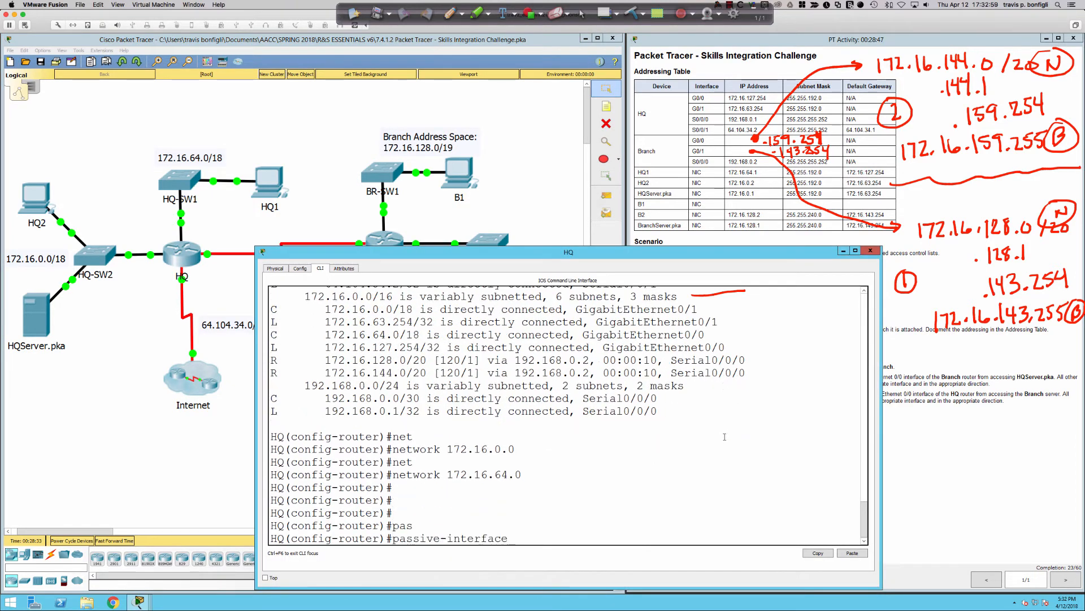
key(BackSpace)
key(BackSpace)
key(BackSpace)
key(BackSpace)
key(BackSpace)
key(BackSpace)
key(BackSpace)
key(BackSpace)
key(BackSpace)
key(BackSpace)
key(BackSpace)
key(BackSpace)
key(BackSpace)
key(BackSpace)
key(BackSpace)
key(BackSpace)
key(BackSpace)
key(BackSpace)
Display the brief IP interface summary on HQ
text(do sh i pint)
key(BackSpace)
key(BackSpace)
key(BackSpace)
text(p int bri)
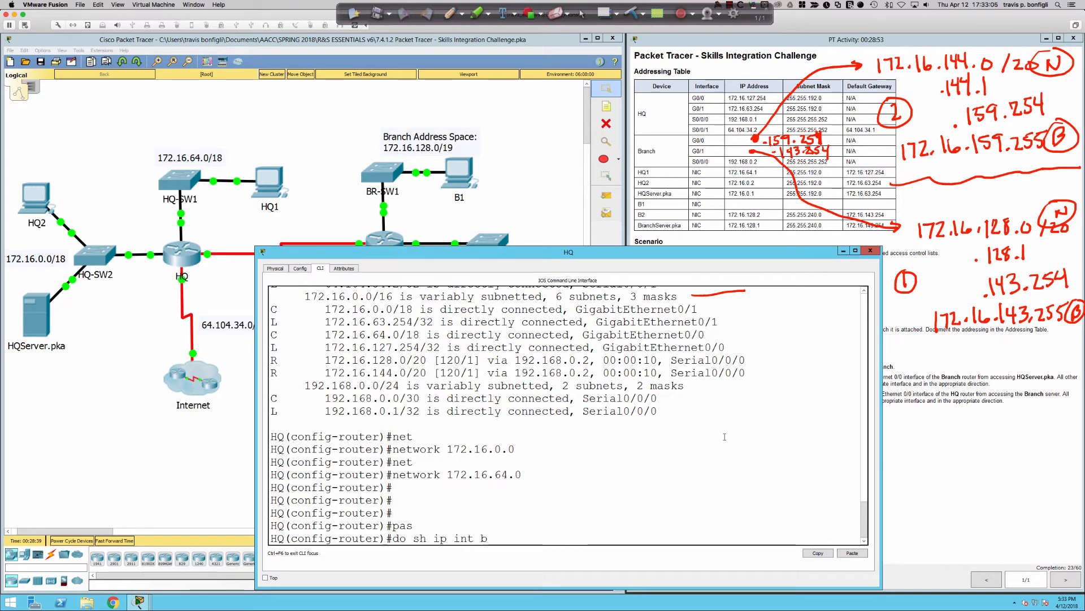
key(Return)
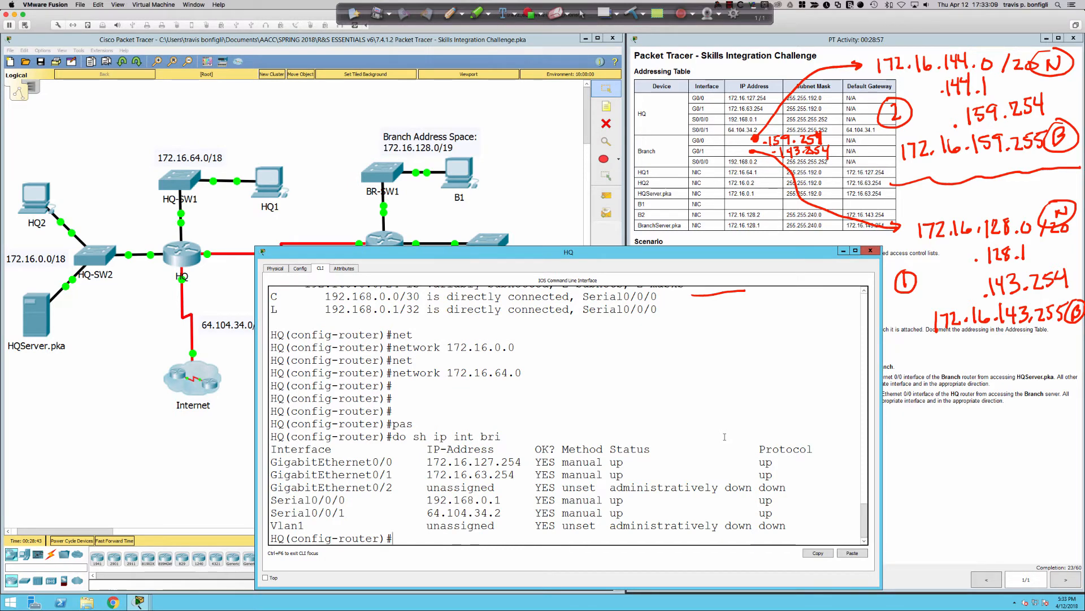
Make gi0/0 and gi0/1 passive interfaces in HQ's RIP configuration
text(as)
key(Tab)
text(gi0/0)
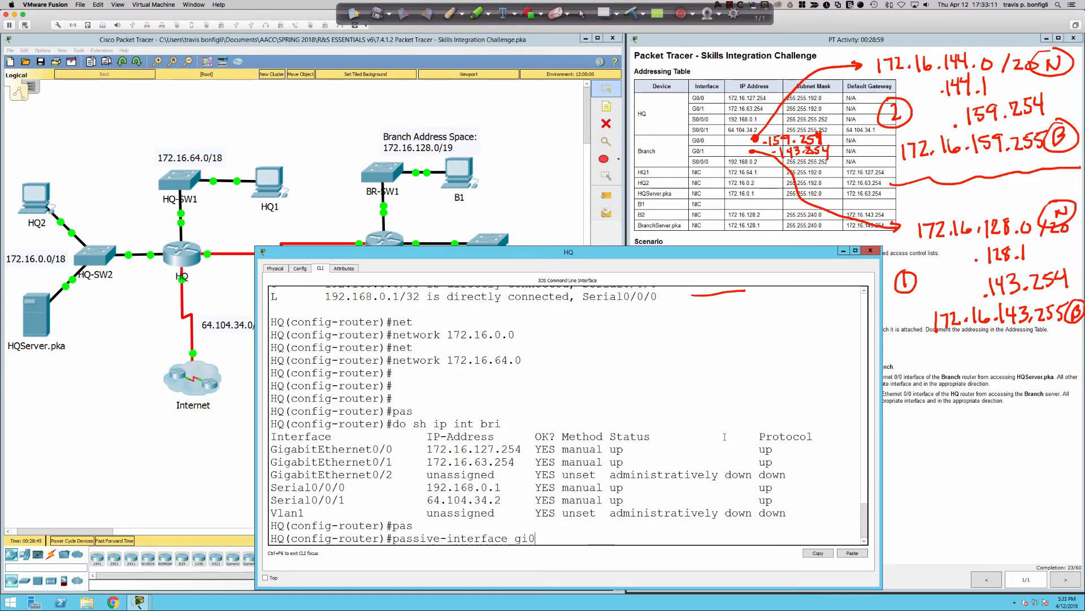
key(Return)
text(pas)
key(Tab)
text(gi0/1)
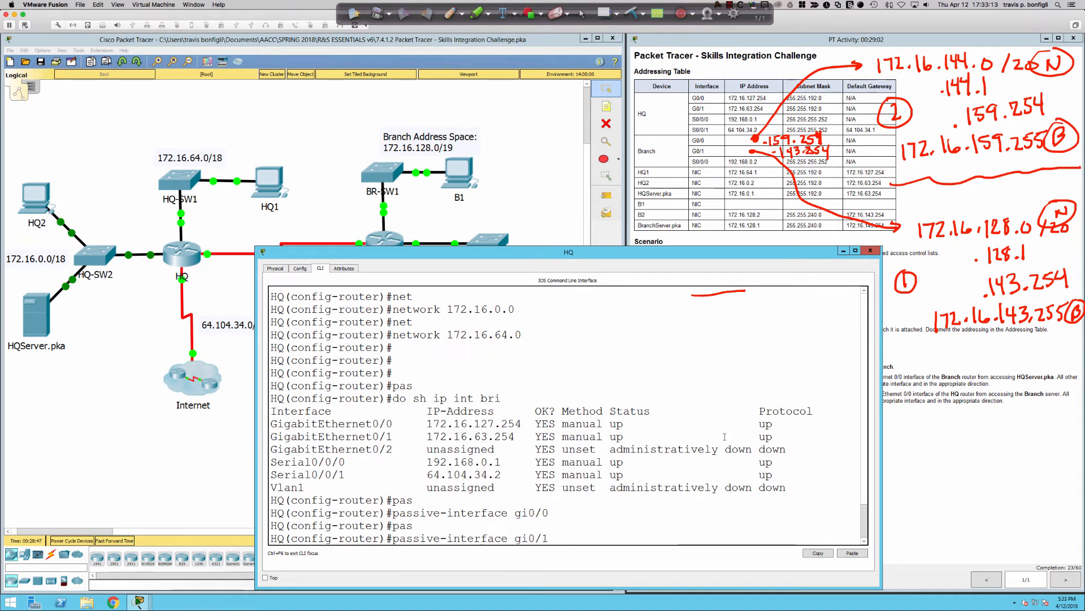
key(Return)
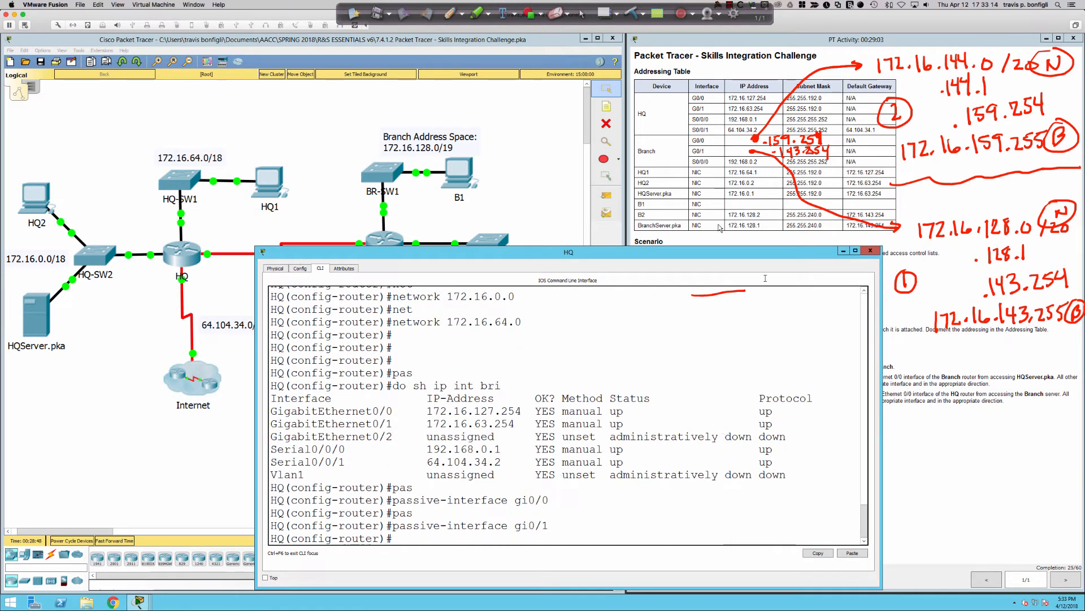
Switch to the Branch router's command line and make gi0/0 and gi0/1 passive in its RIP configuration
click(544, 194)
click(385, 244)
click(411, 372)
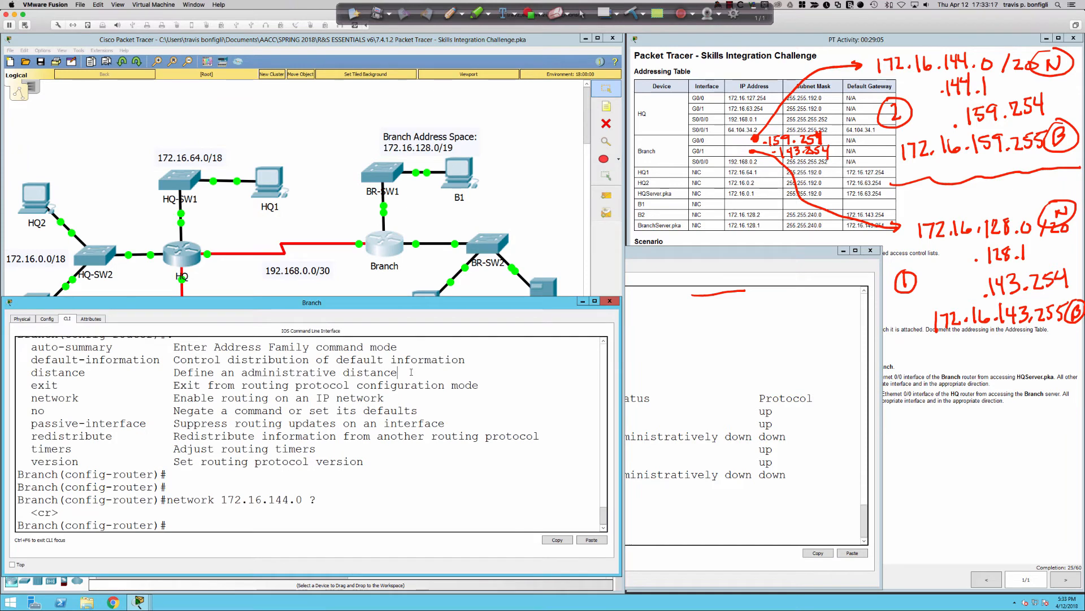
text(pas)
key(Tab)
text(gi)
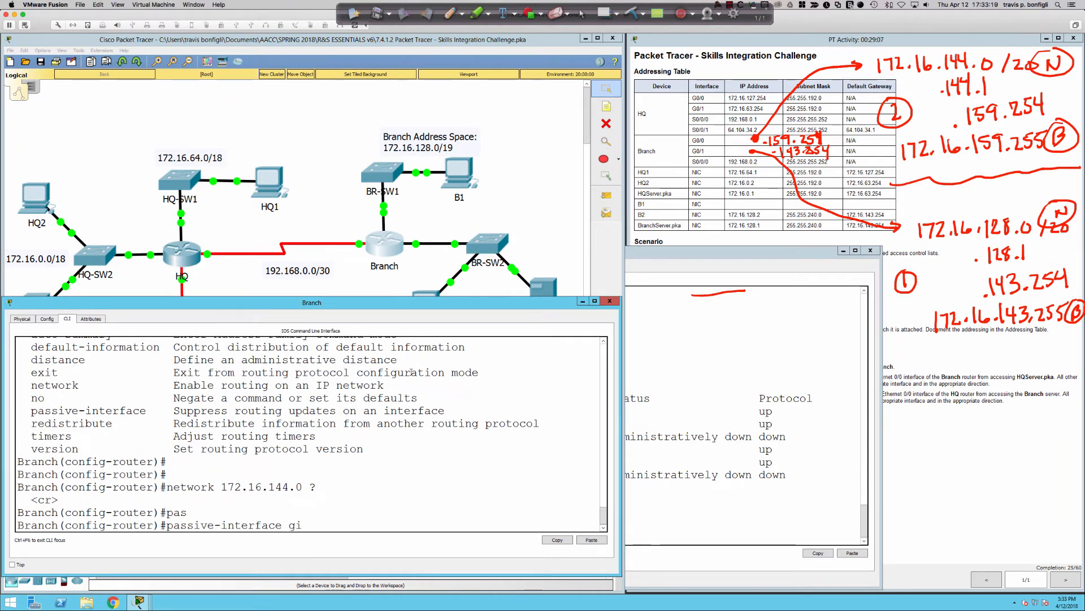
text(0/0/)
key(Return)
text(pas)
key(Tab)
text(g)
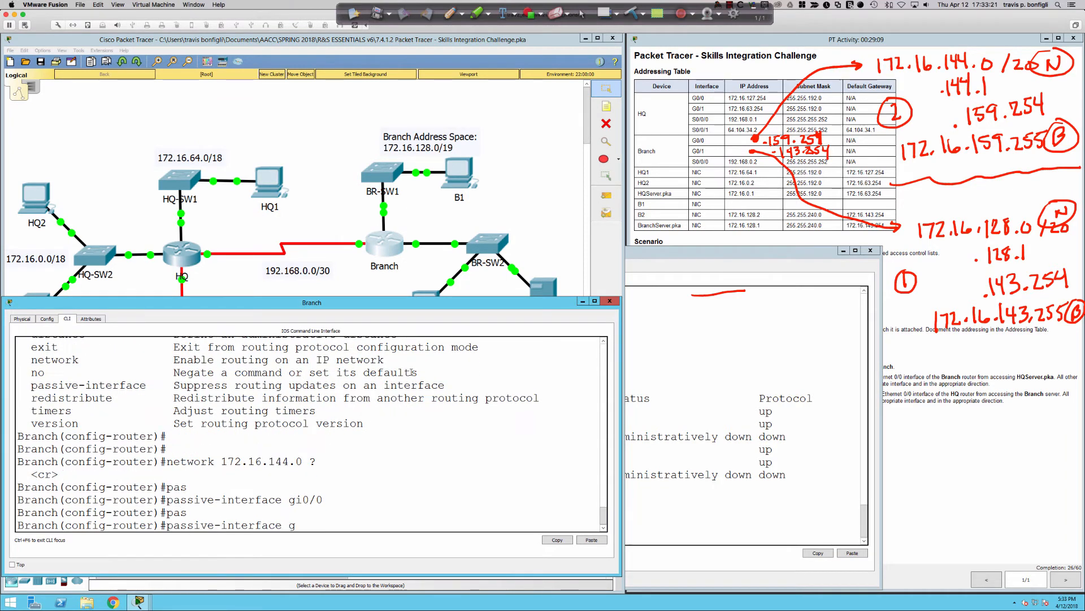
text(i0/1)
key(Return)
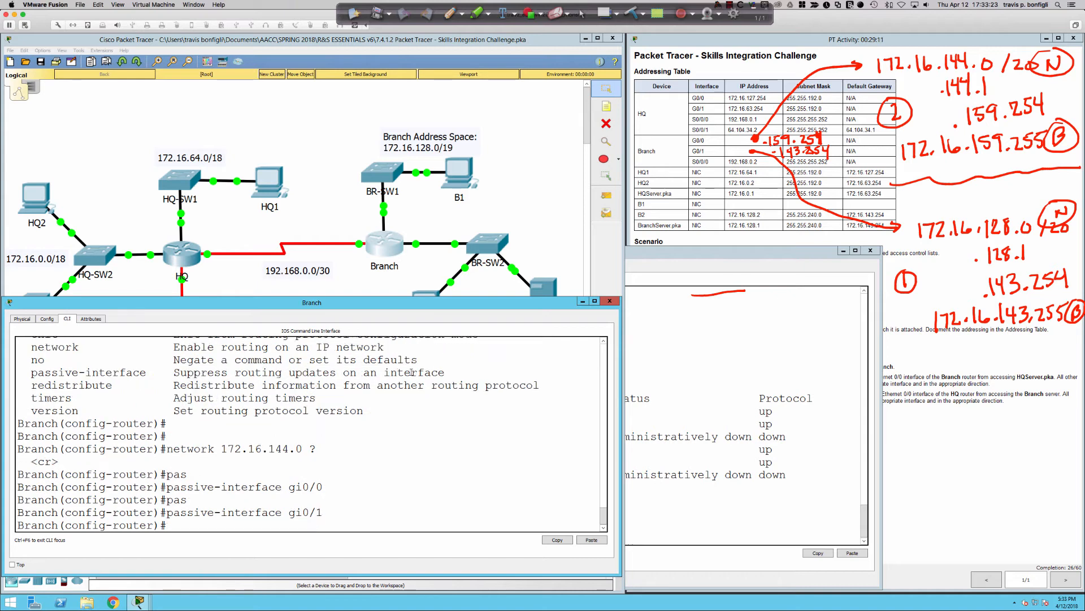
Review the requirements for RIPv2 advertisement, passive interfaces and the default route in the activity instructions
click(898, 387)
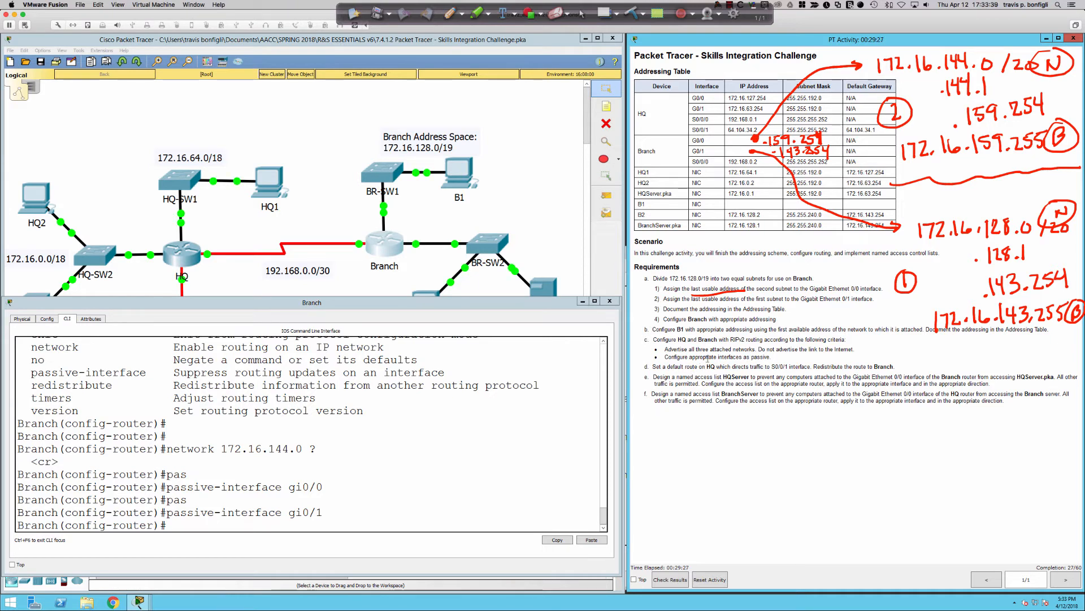
drag(672, 349, 845, 352)
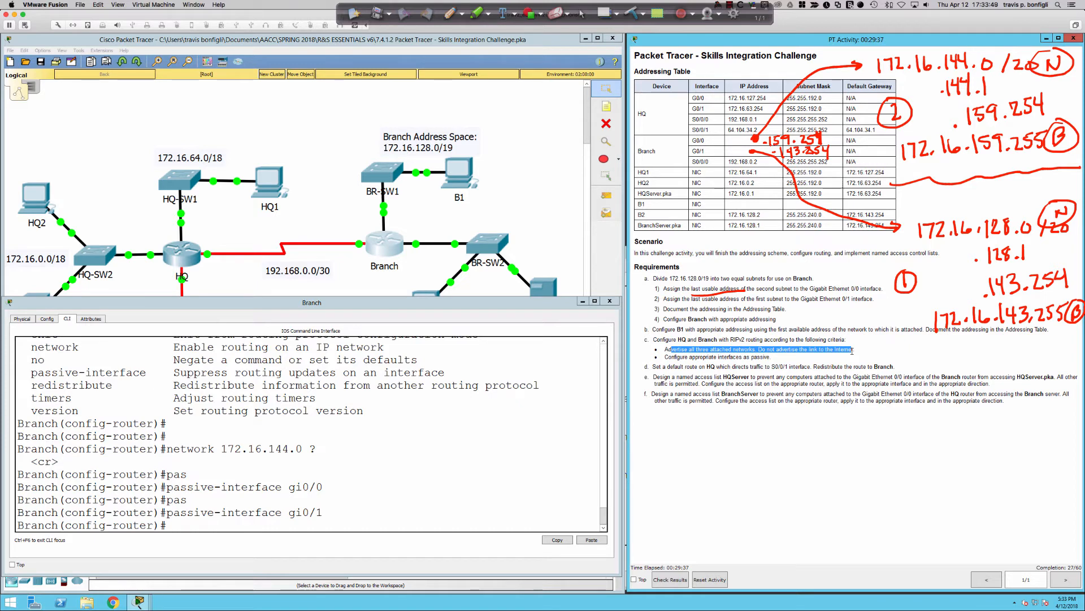
drag(852, 350, 856, 351)
drag(663, 357, 775, 357)
click(751, 367)
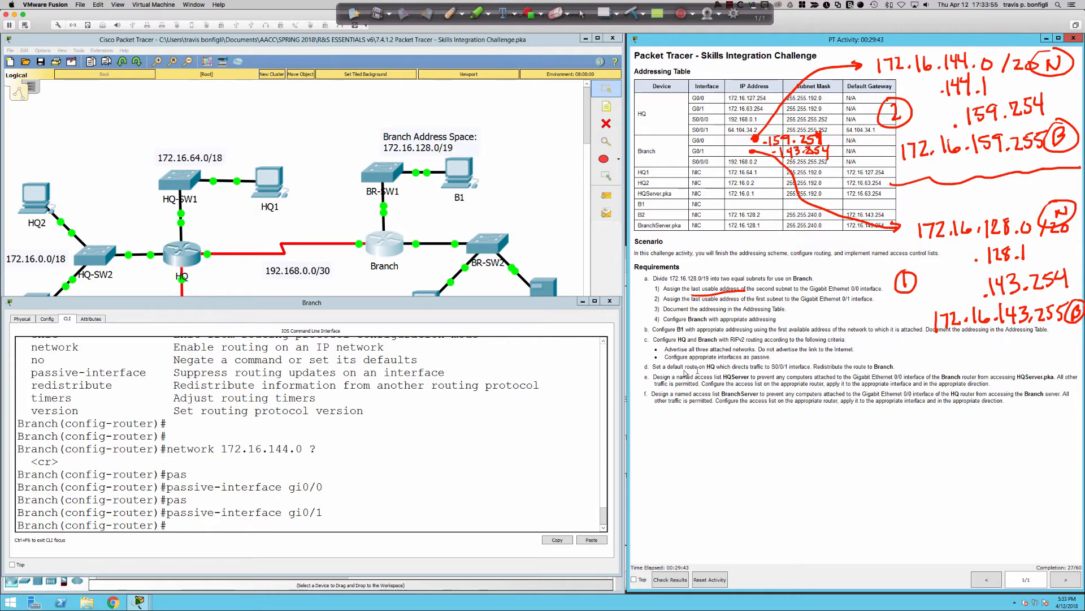
drag(653, 366, 803, 367)
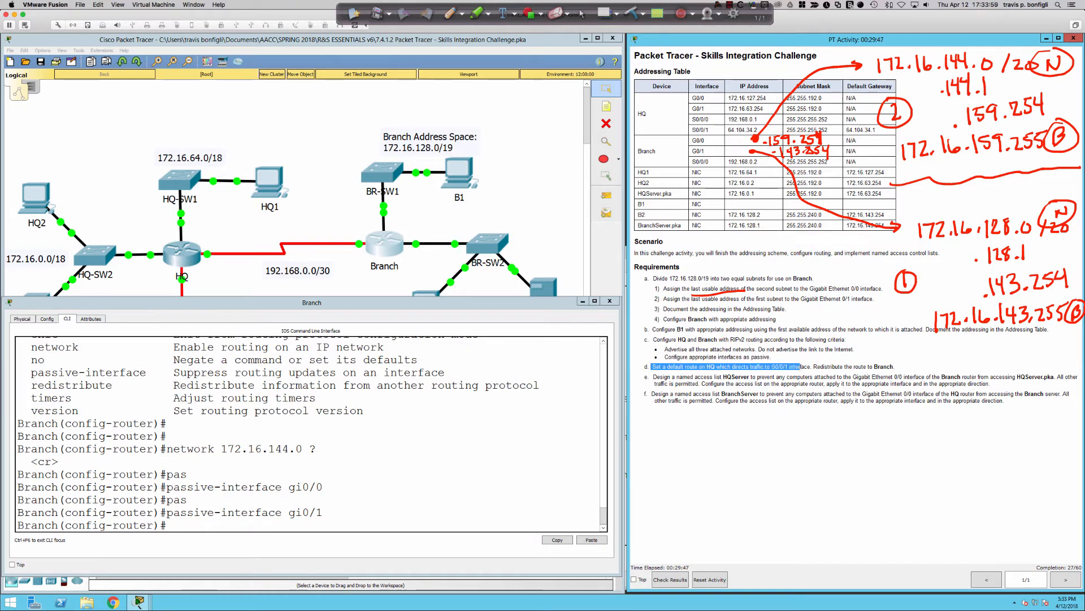
Leave Branch's RIP configuration and set a default route 0.0.0.0 0.0.0.0 out of s0/0/1 on Branch
click(471, 464)
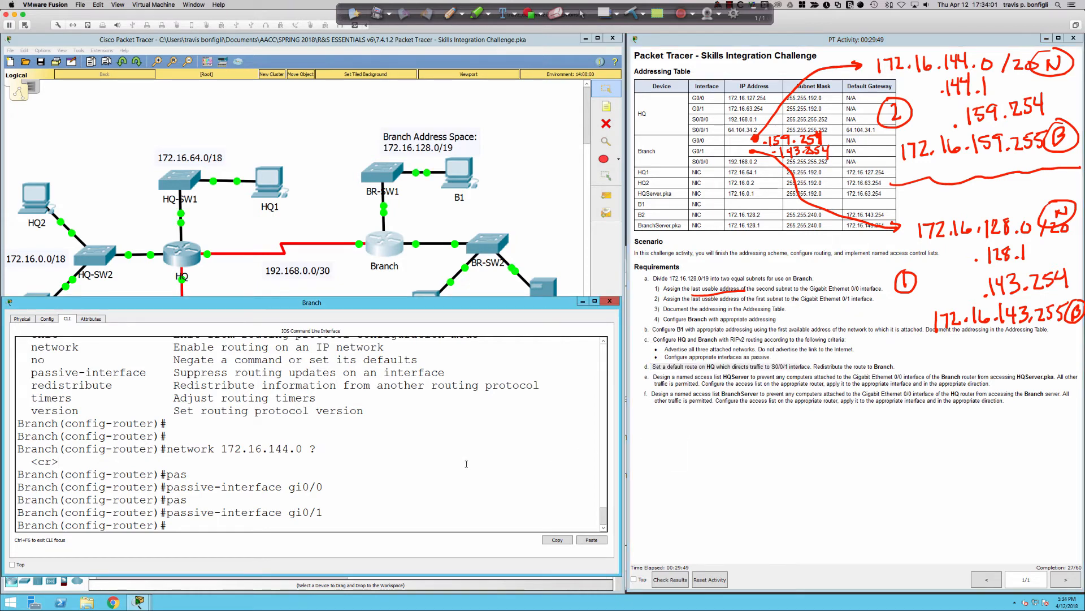
key(Return)
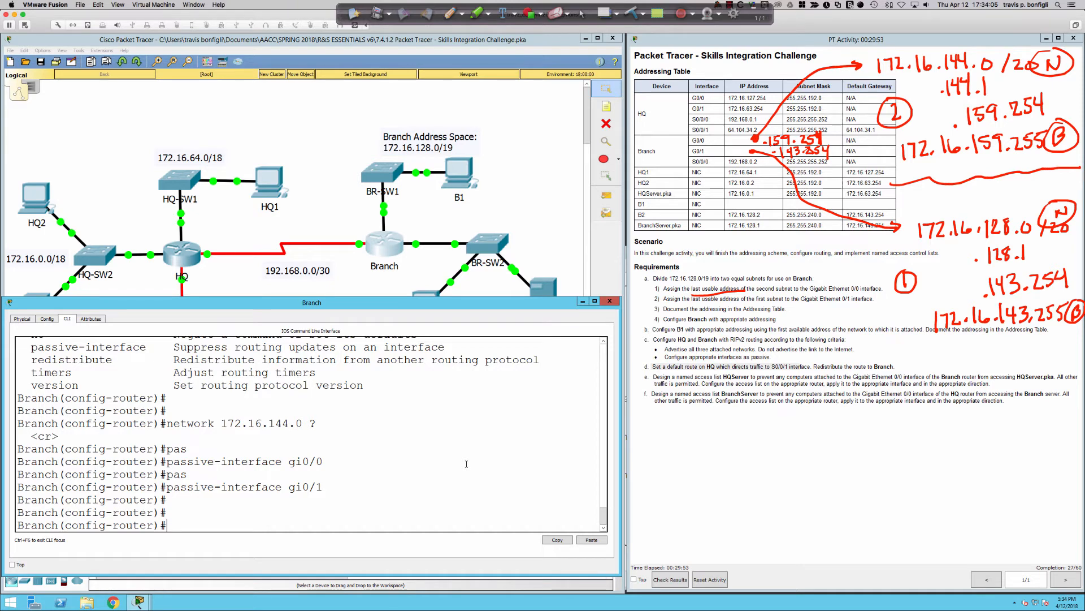
text(i)
text(xit)
key(Return)
text(ip route 0.0.0.0 0.)
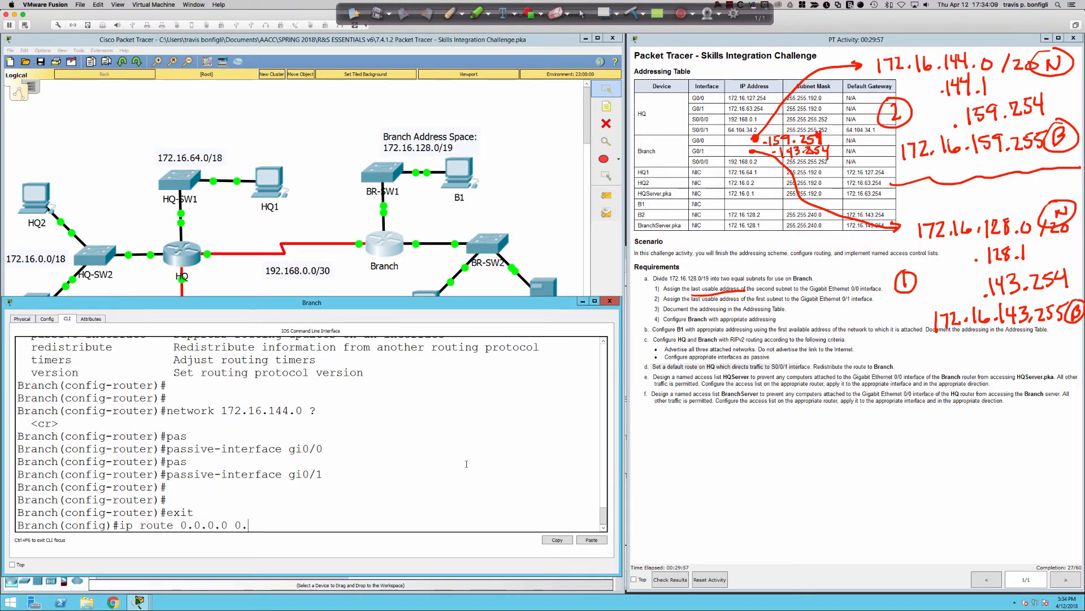
text(0.0.0 s0/0/1)
key(Return)
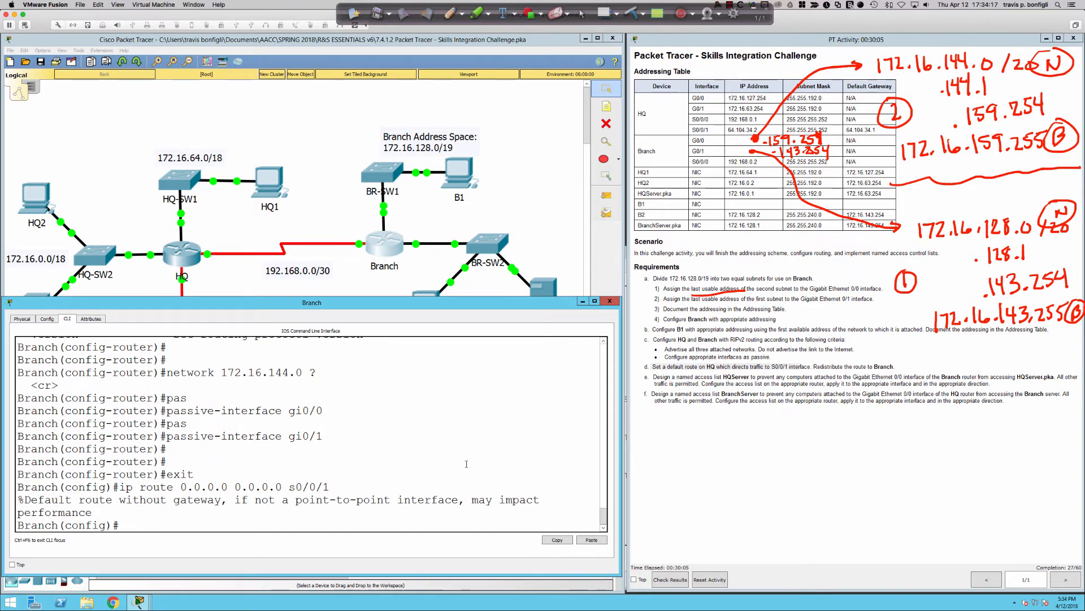
text(router rip)
key(Return)
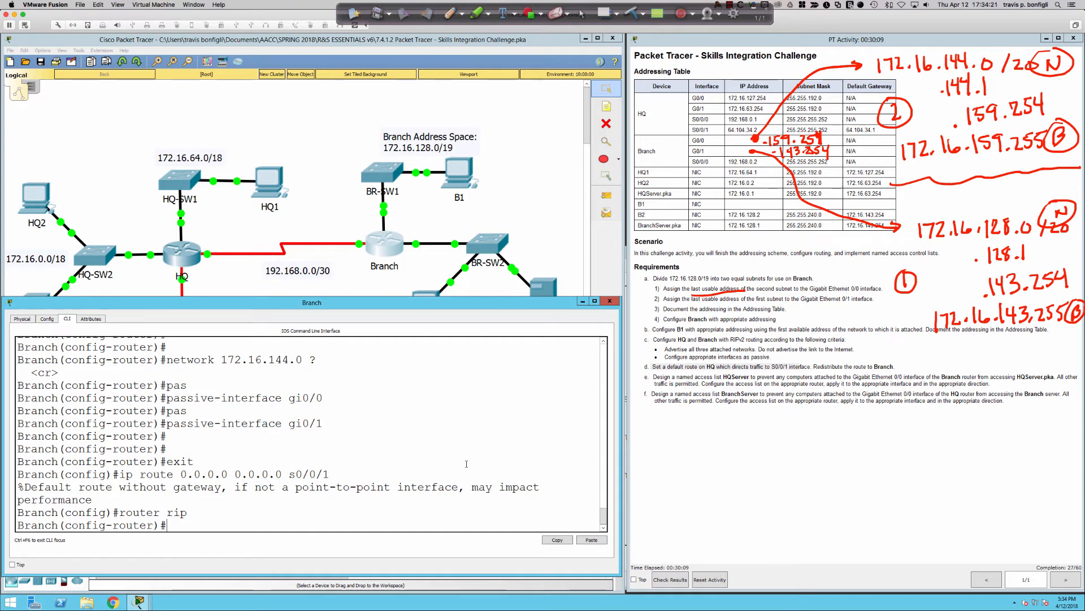
text(def)
key(Tab)
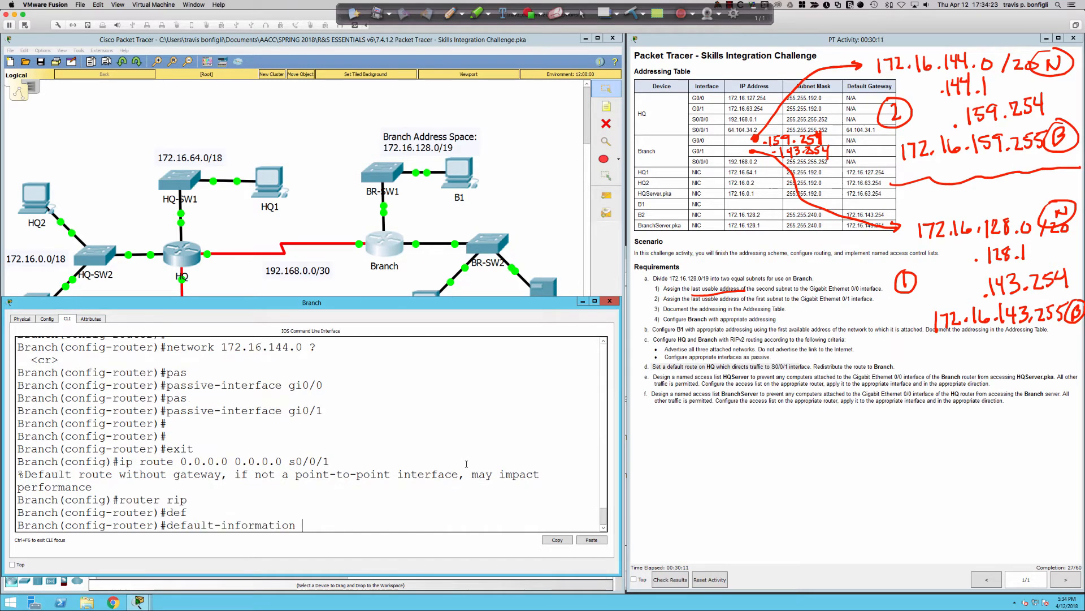
text(? ori)
key(Tab)
text(?)
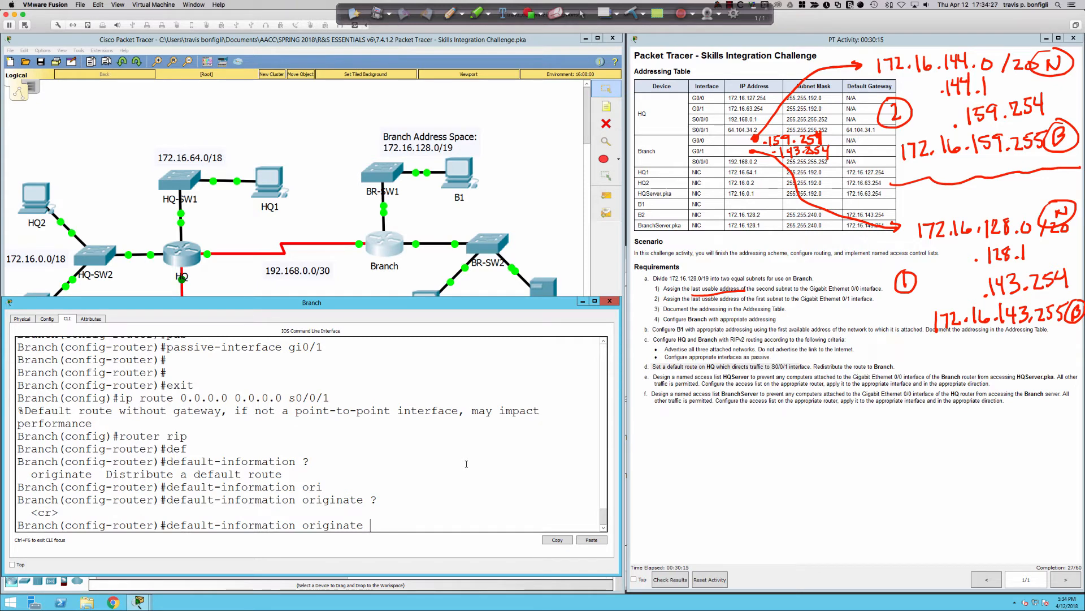
key(BackSpace)
key(BackSpace)
key(BackSpace)
key(BackSpace)
key(BackSpace)
key(BackSpace)
key(BackSpace)
key(BackSpace)
key(BackSpace)
key(BackSpace)
key(BackSpace)
key(BackSpace)
key(BackSpace)
key(BackSpace)
key(BackSpace)
key(BackSpace)
key(BackSpace)
key(BackSpace)
key(BackSpace)
key(BackSpace)
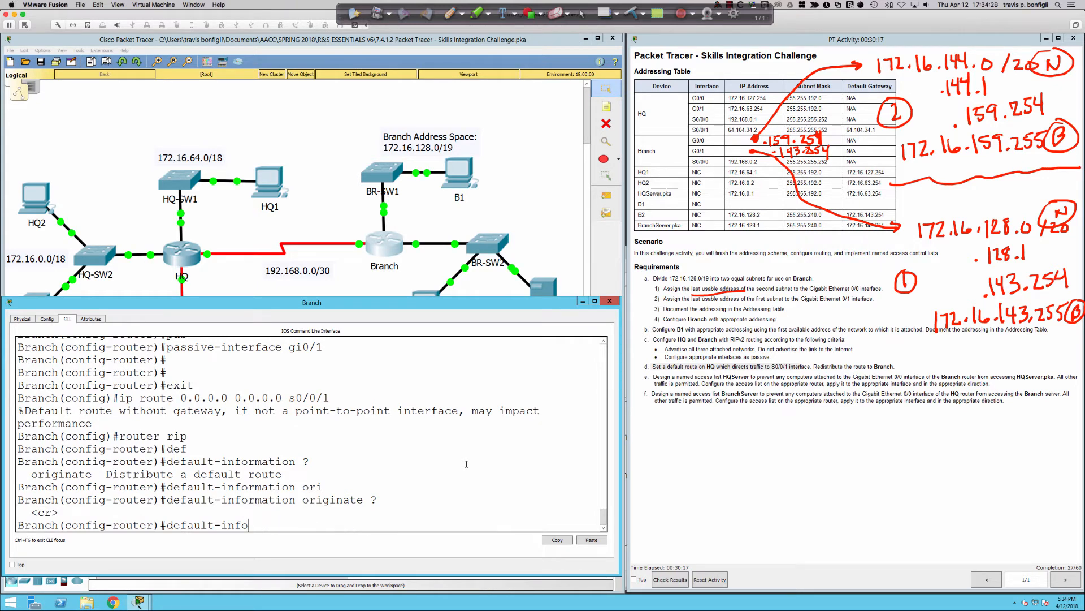
text(e)
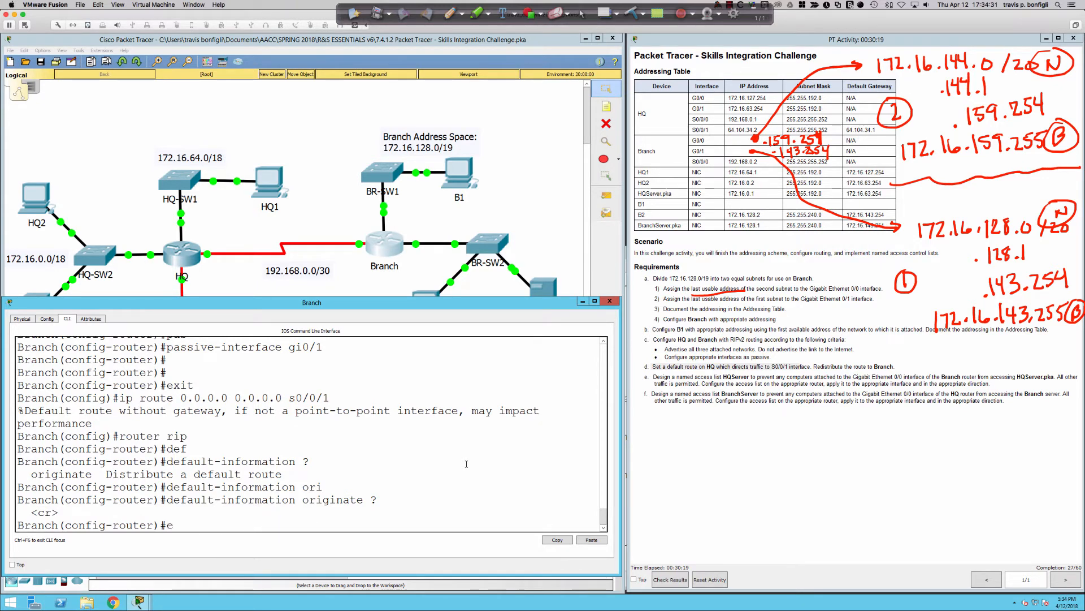
text(xit)
key(Return)
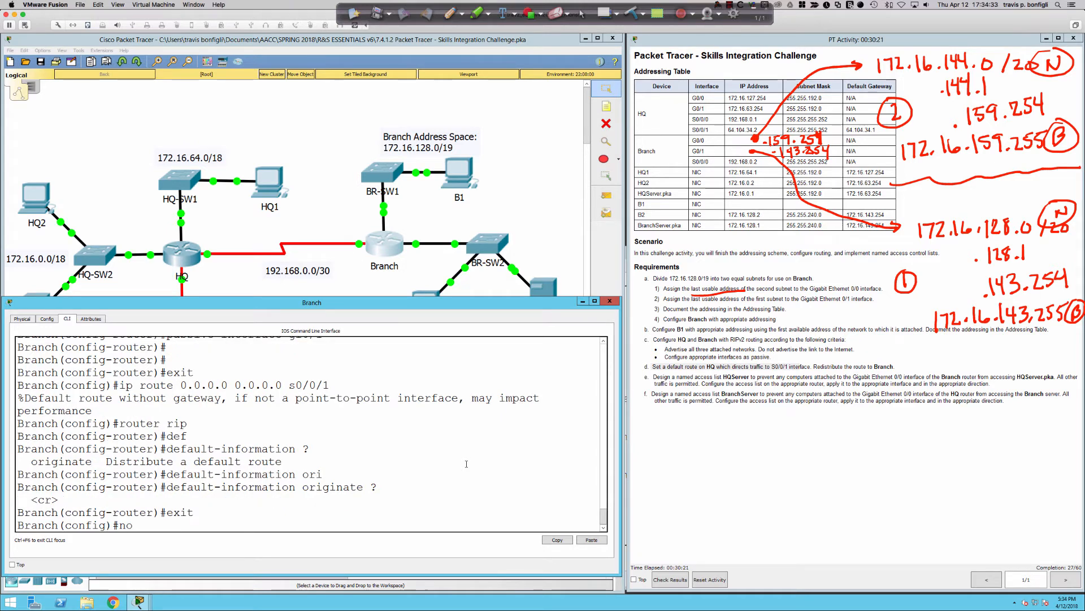
Remove the default route 0.0.0.0 0.0.0.0 out of s0/0/1 from the Branch router
text(no ip route 0.0.0.0)
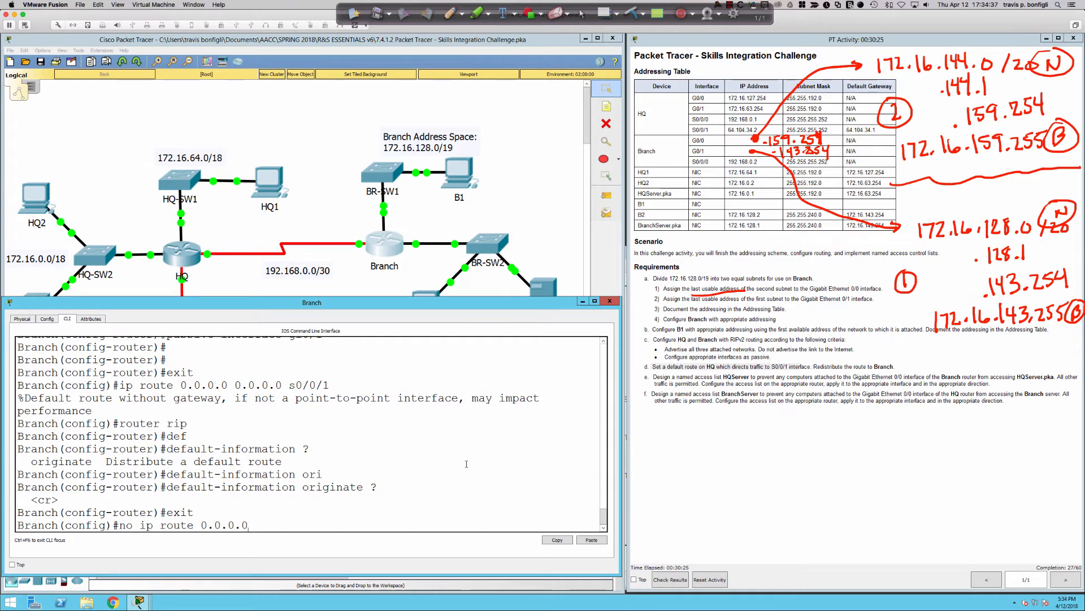
text( 0.0.0.0 )
text(s0/0/01)
key(Return)
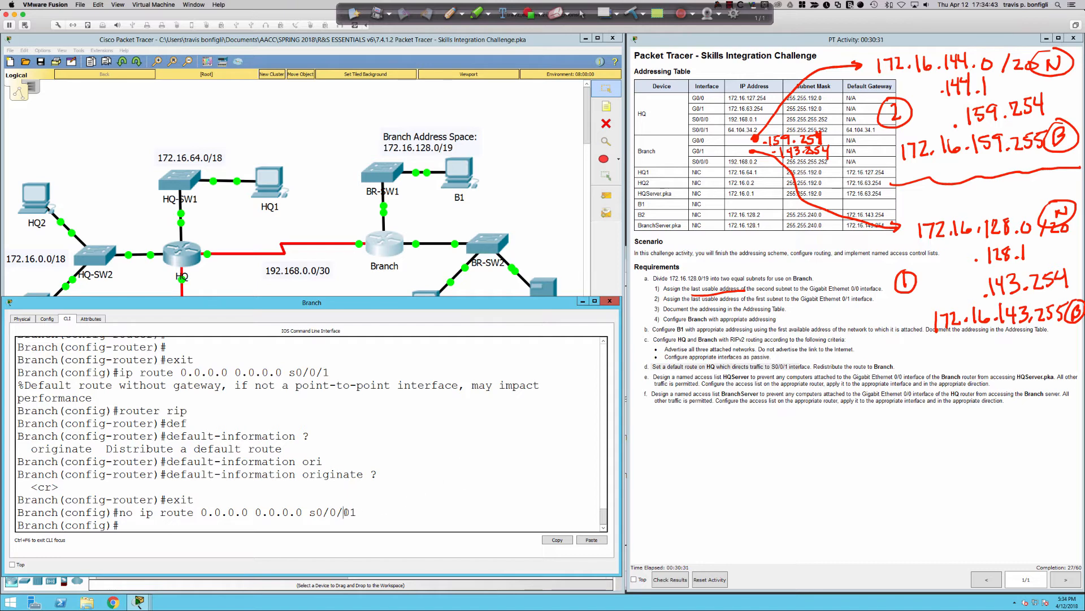
drag(345, 512, 350, 512)
click(360, 512)
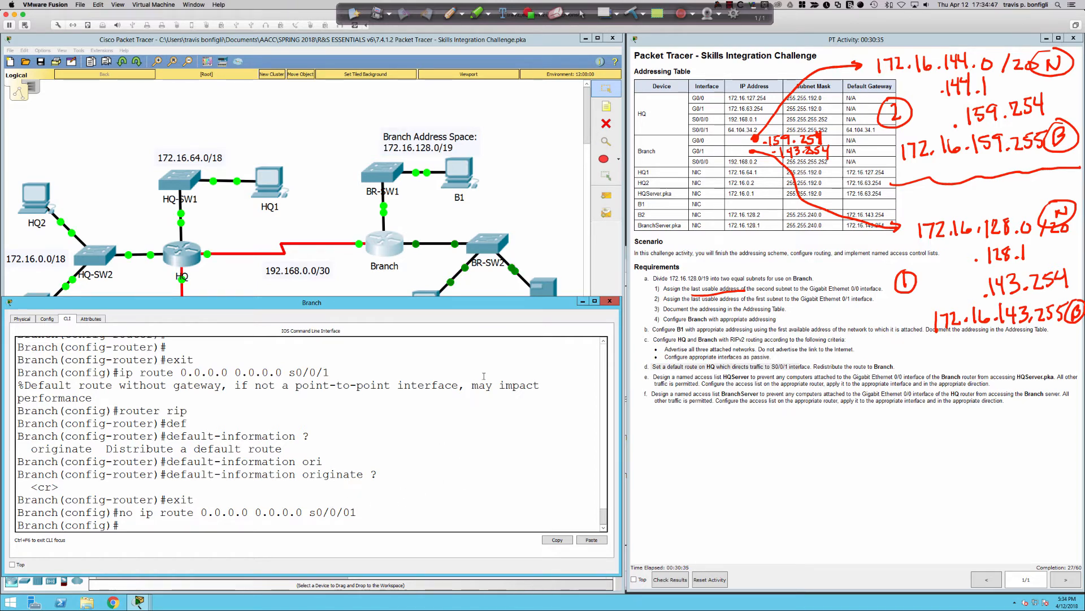
Switch to HQ's command line, leave its RIP configuration and set a default route 0.0.0.0 0.0.0.0 out of s0/0/1
click(188, 259)
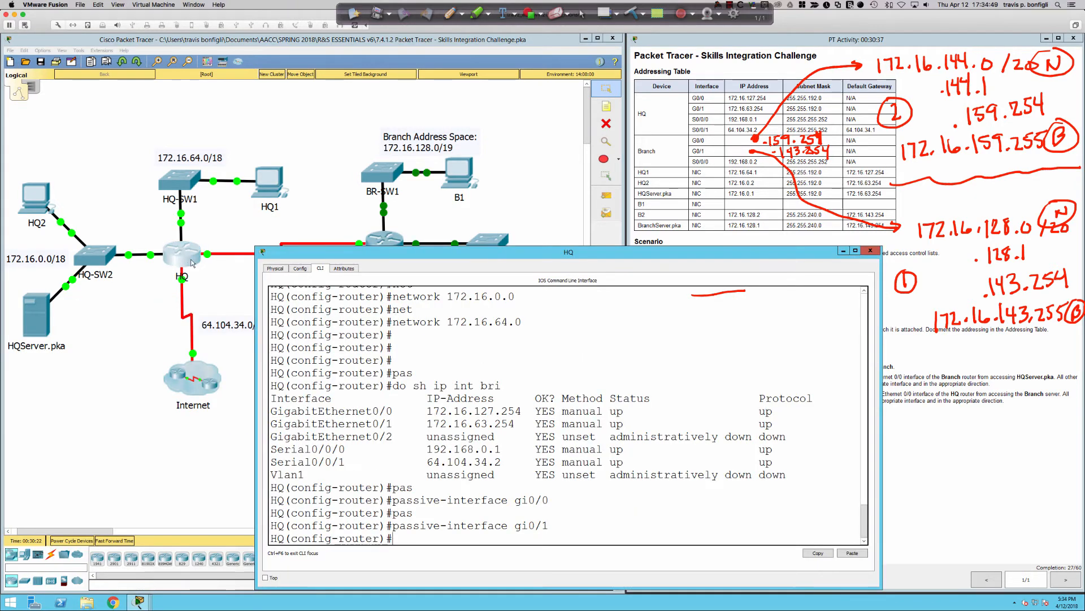
drag(521, 255, 283, 255)
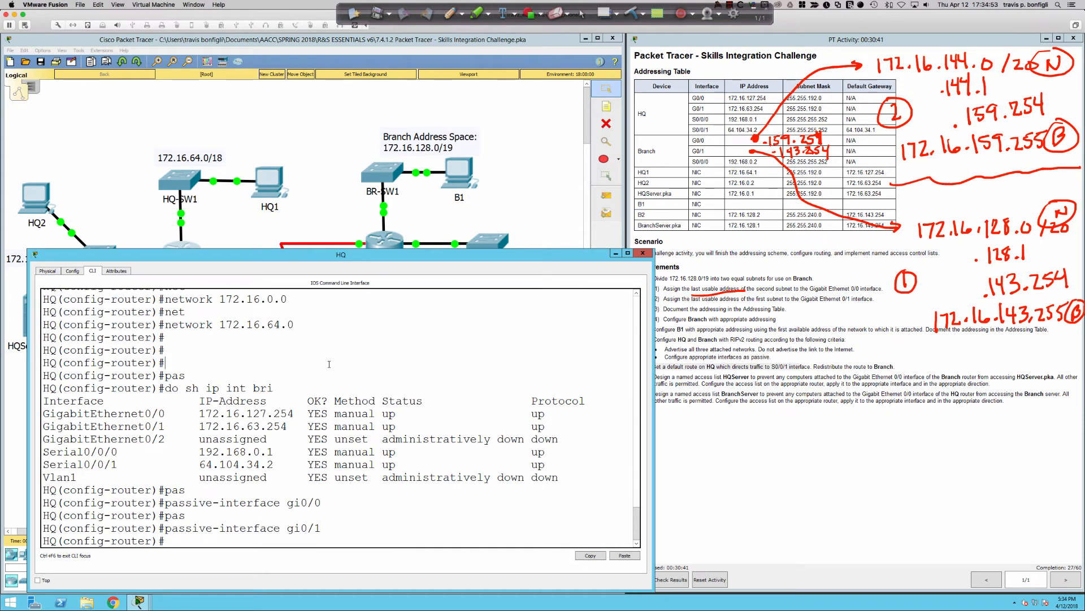
text(exit)
key(Return)
text(ip route 0.0.)
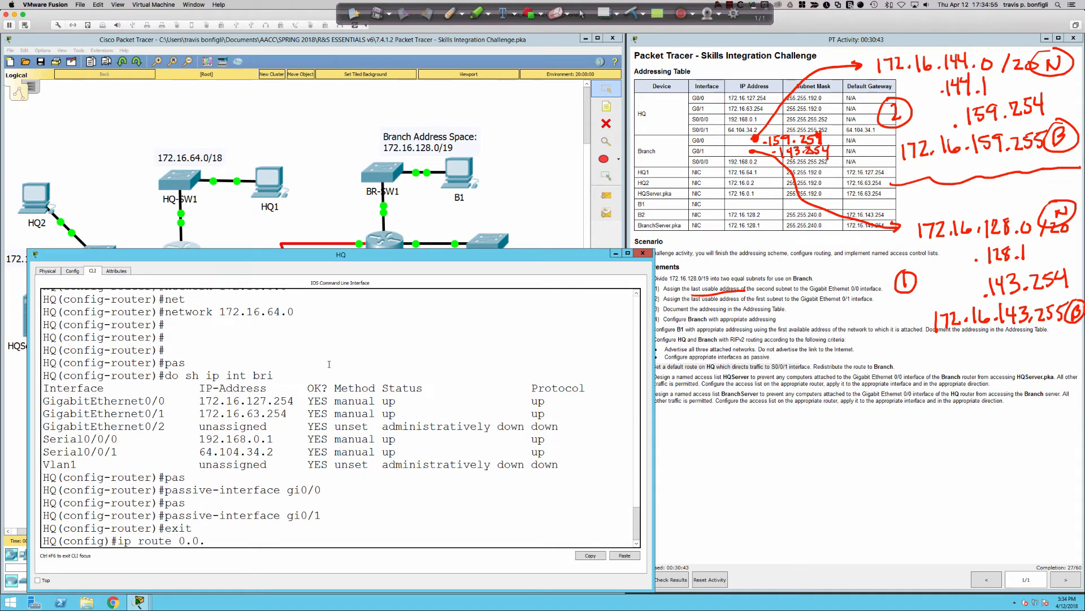
text(0.0 0.0.0.0 s0/0/1)
key(Return)
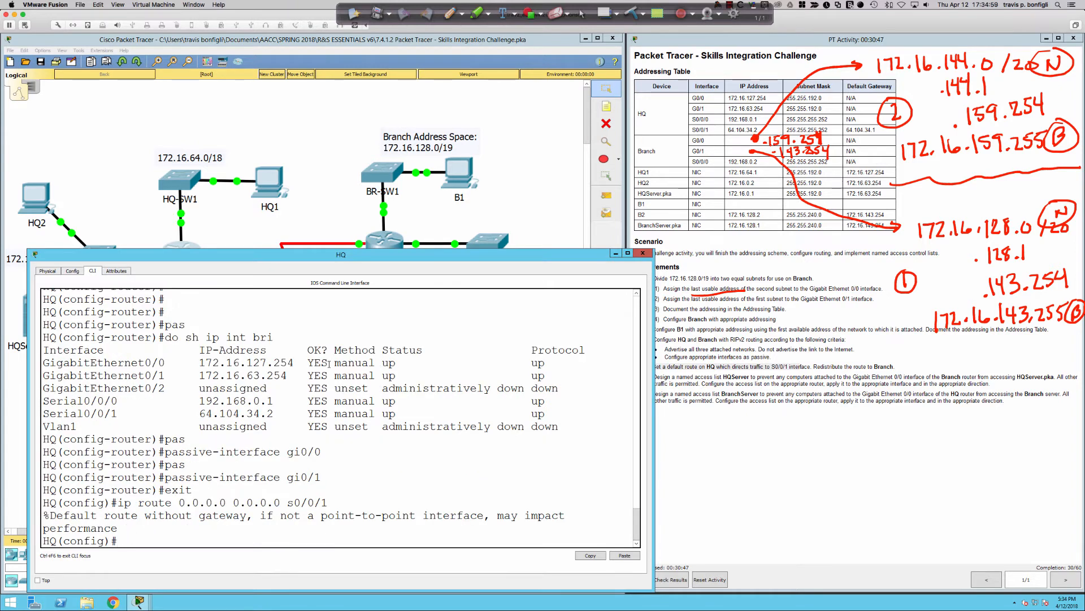
key(Return)
key(Return)
key(Return)
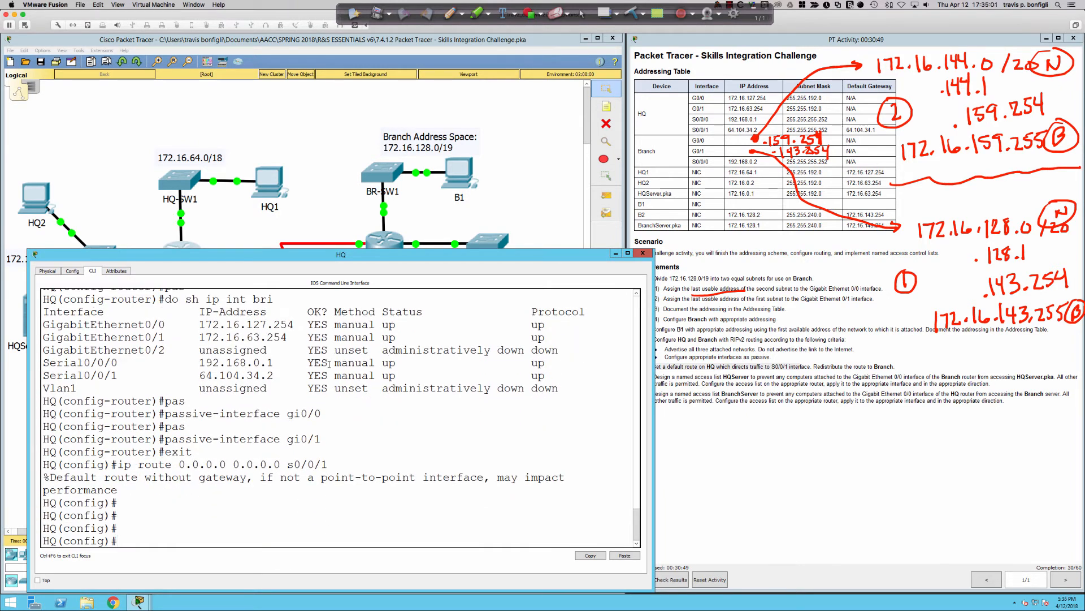
Redistribute HQ's default route through RIP with default-information originate
text(router rip)
key(Return)
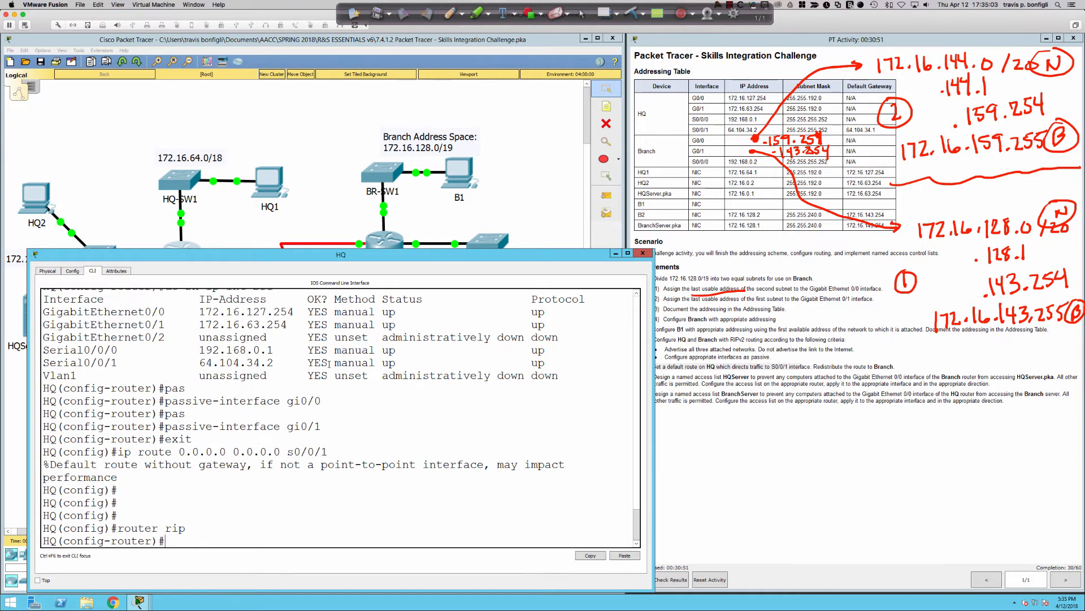
text(def)
key(Tab)
text(ori)
key(Tab)
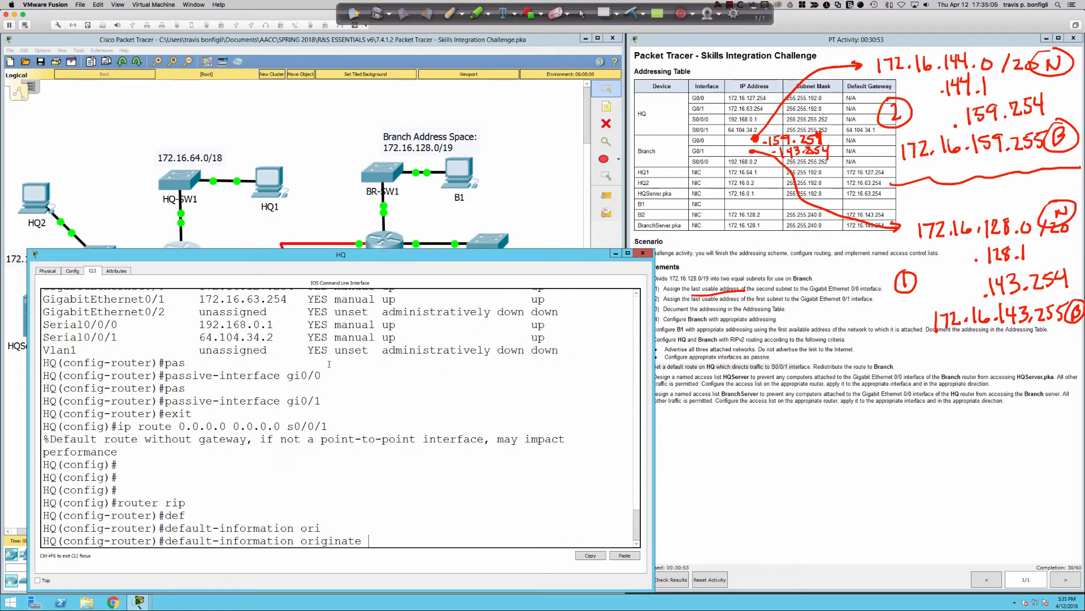
key(Return)
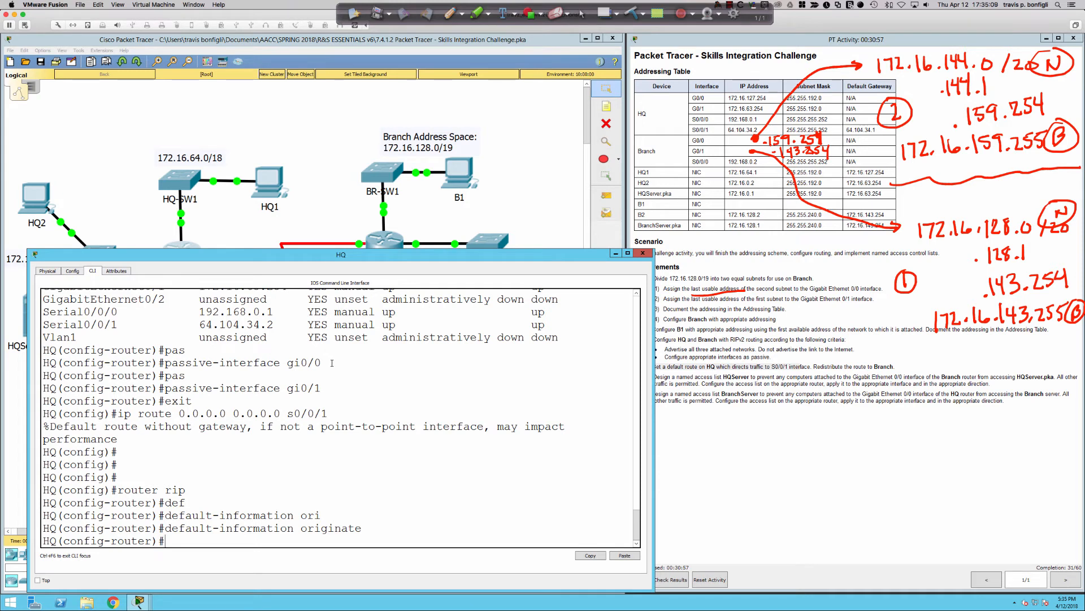
Display Branch's routing table and examine its default route and the routes learned through RIP
click(350, 203)
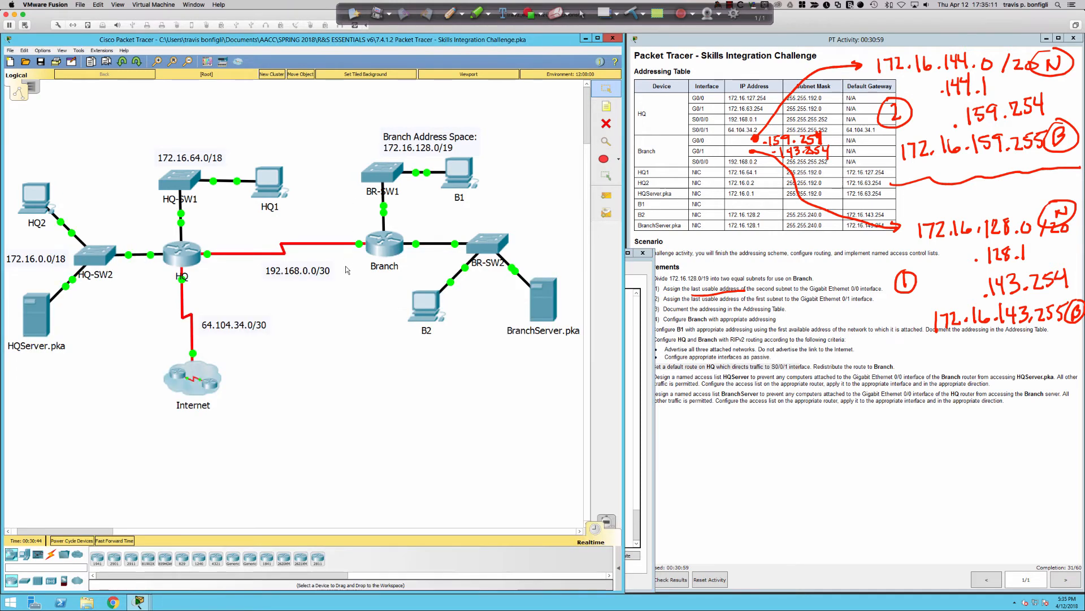
click(390, 247)
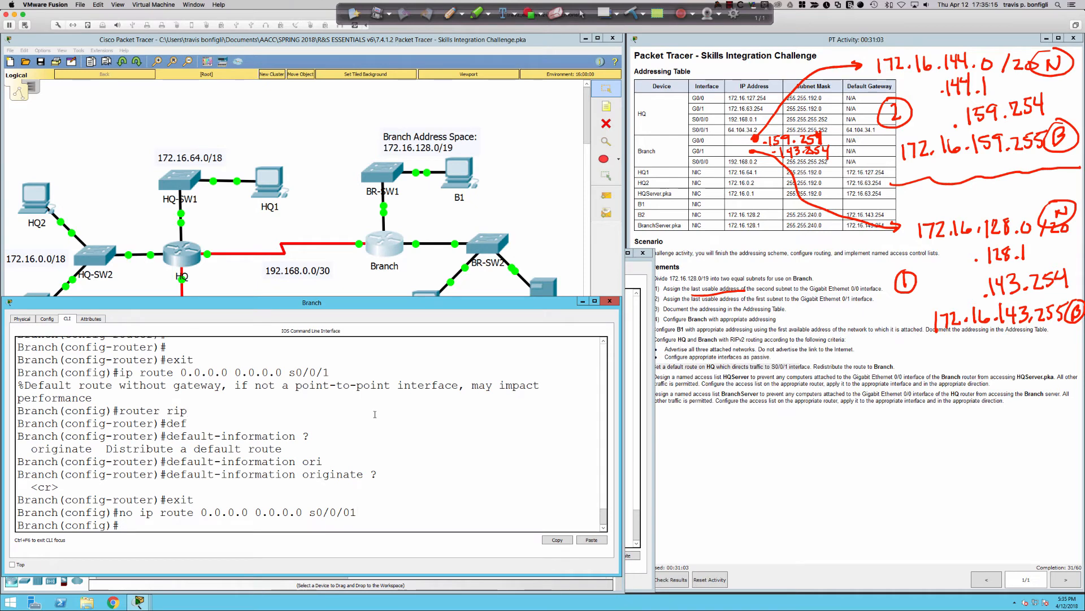
text(do sh ip route)
key(Return)
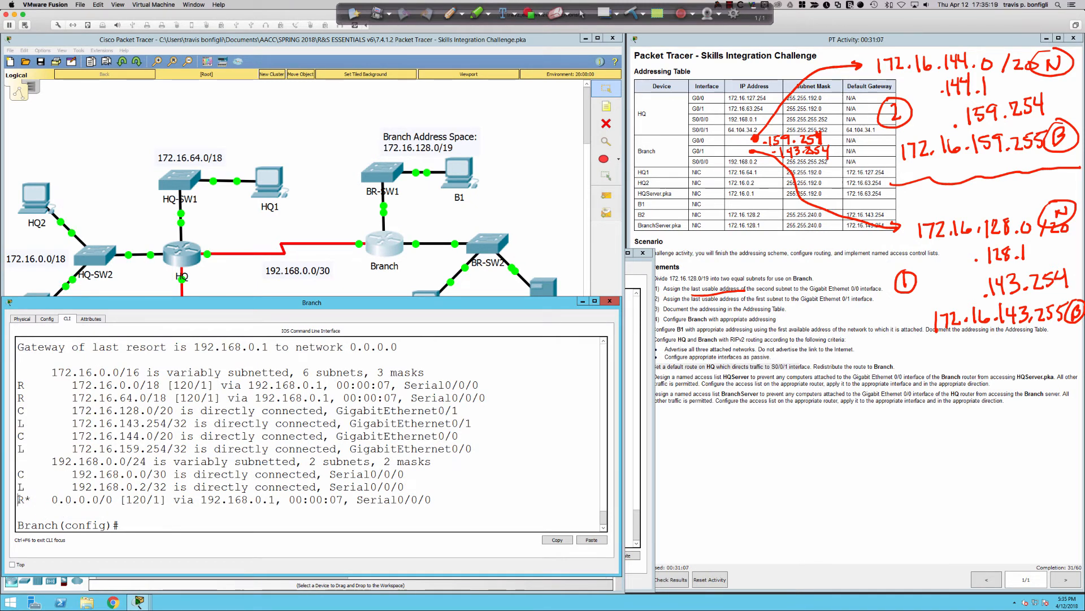
drag(20, 499, 432, 500)
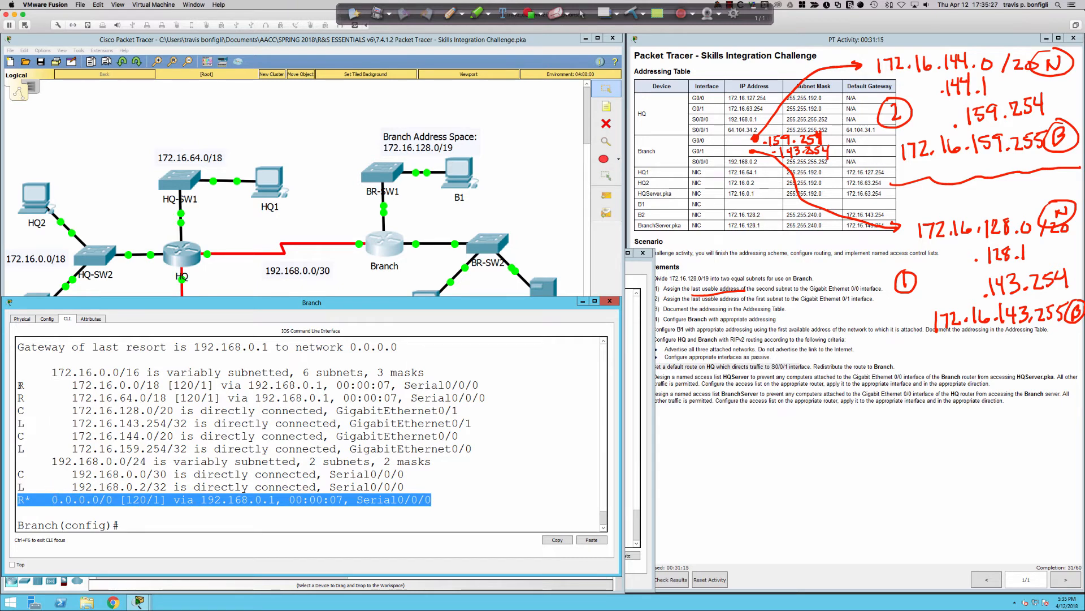
drag(19, 385, 479, 394)
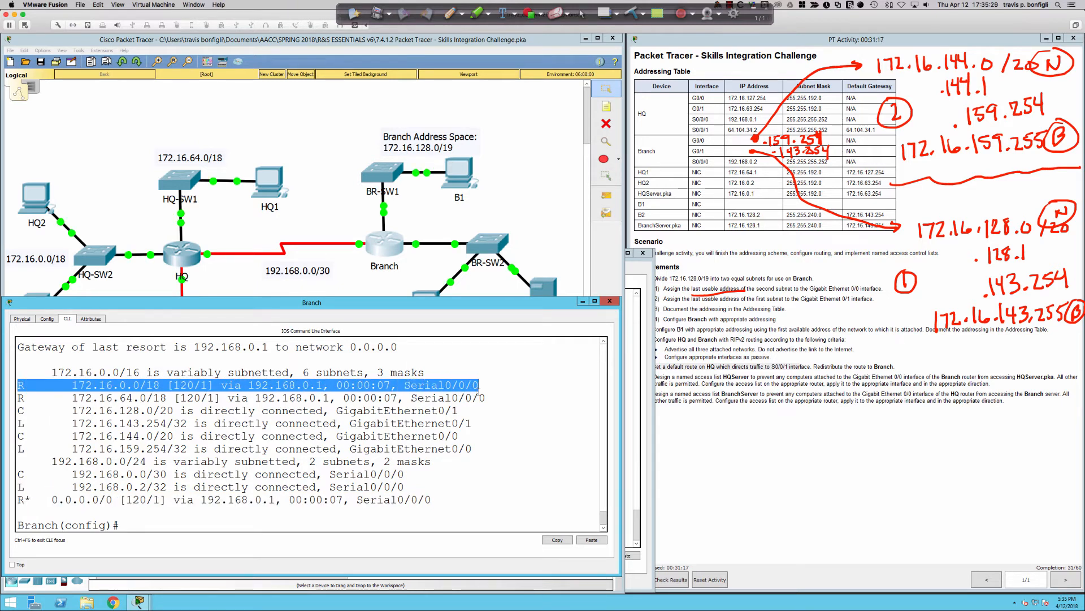
click(506, 424)
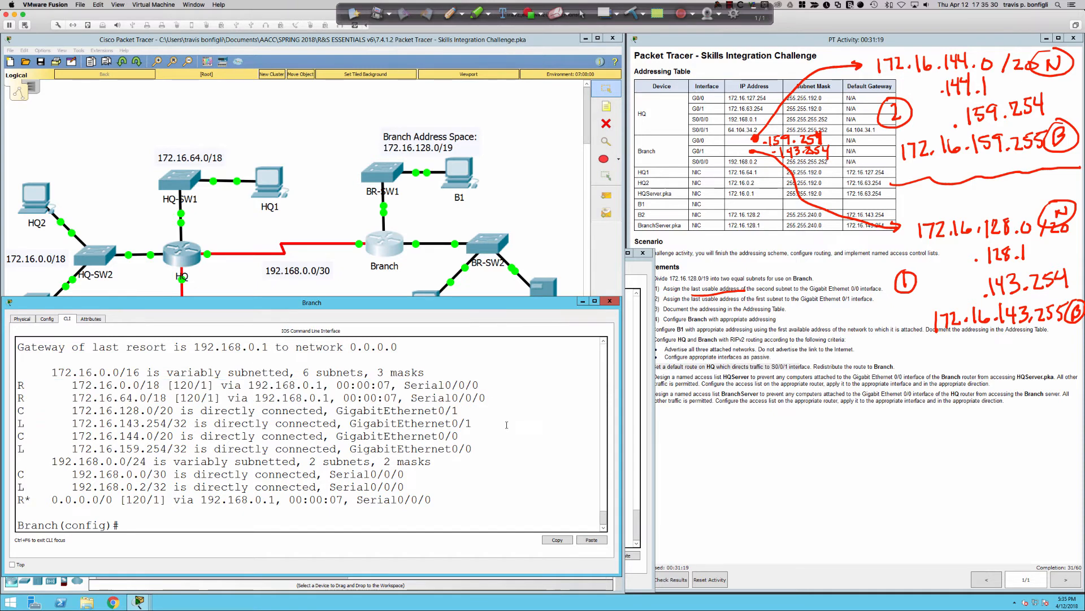
Read the HQServer named access list requirement in the activity instructions and bring the topology back into view
click(732, 410)
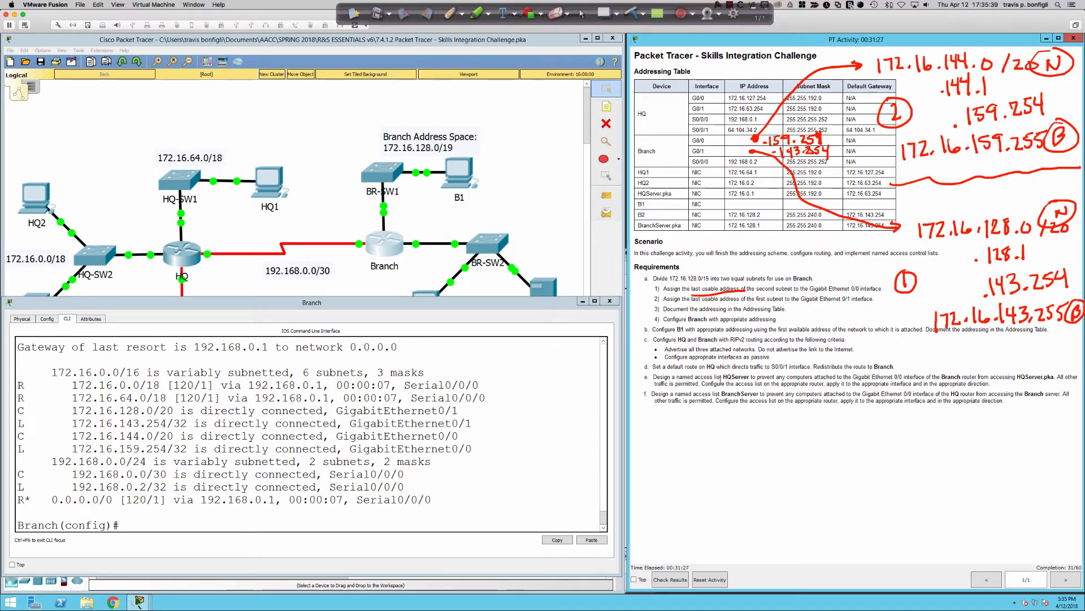
drag(724, 377, 752, 382)
click(547, 226)
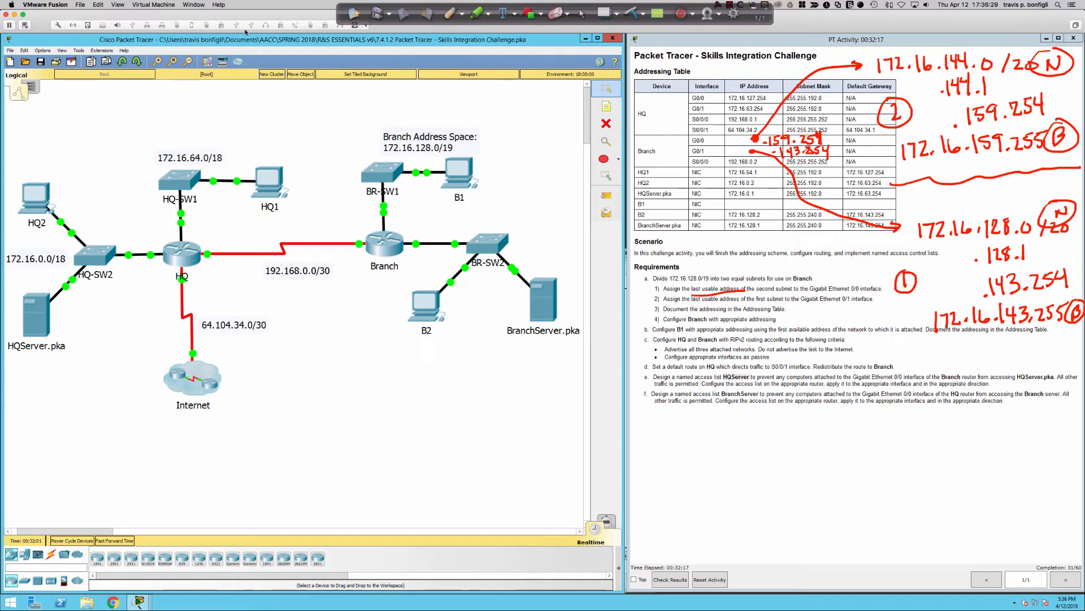
With the pen, bracket "any computers" in the HQServer requirement, write 20 beside Branch's address space and point an arrow at the Branch router
click(451, 13)
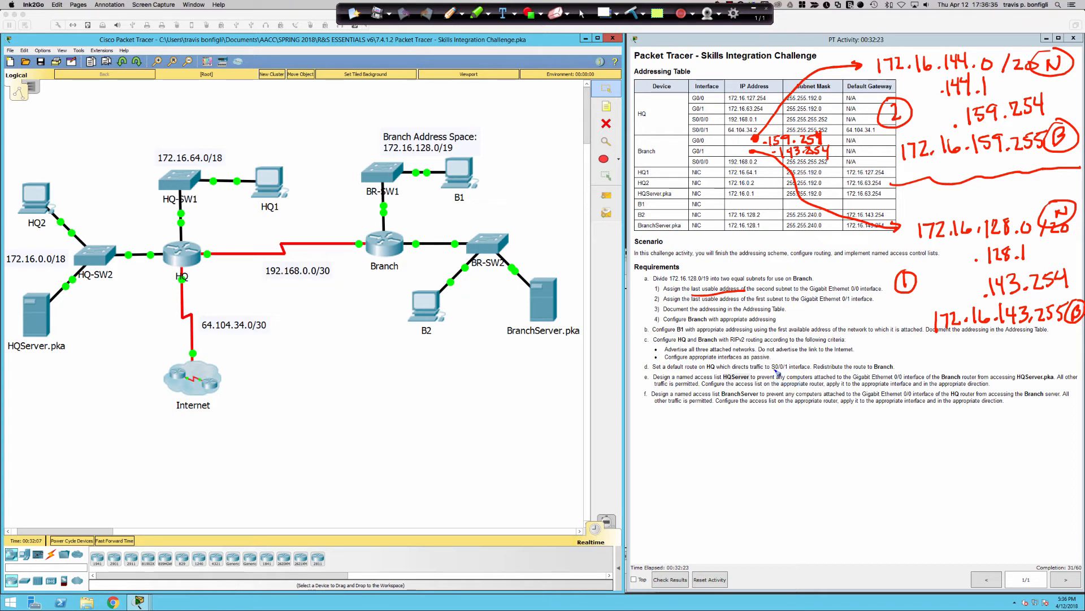
mouse_move(778, 371)
mouse_down()
mouse_move(770, 380)
mouse_move(819, 384)
mouse_move(796, 373)
mouse_up()
drag(791, 369, 801, 368)
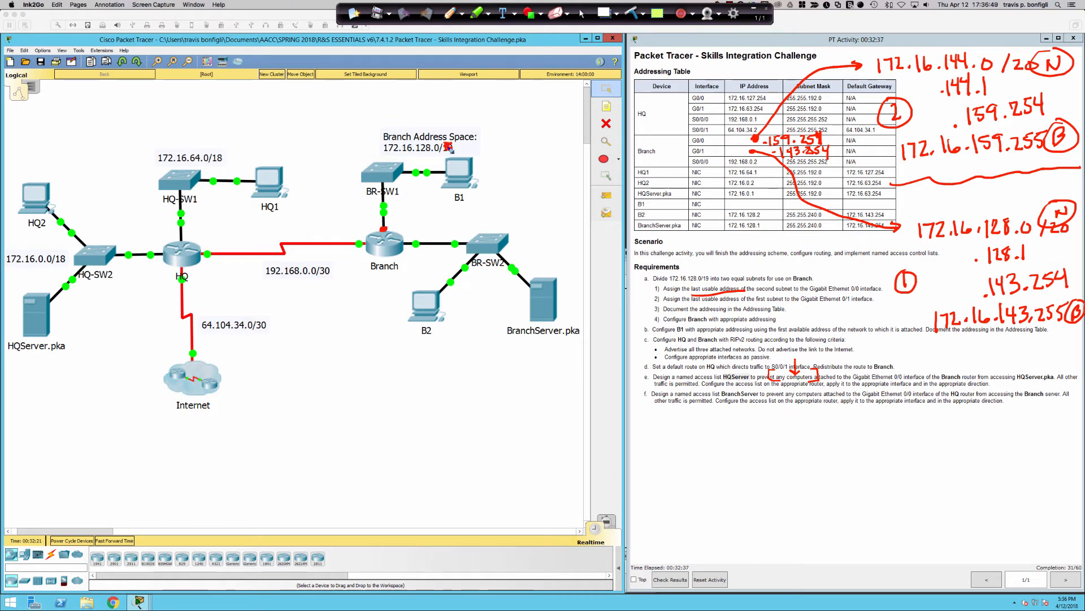
drag(459, 144, 471, 144)
drag(417, 209, 394, 228)
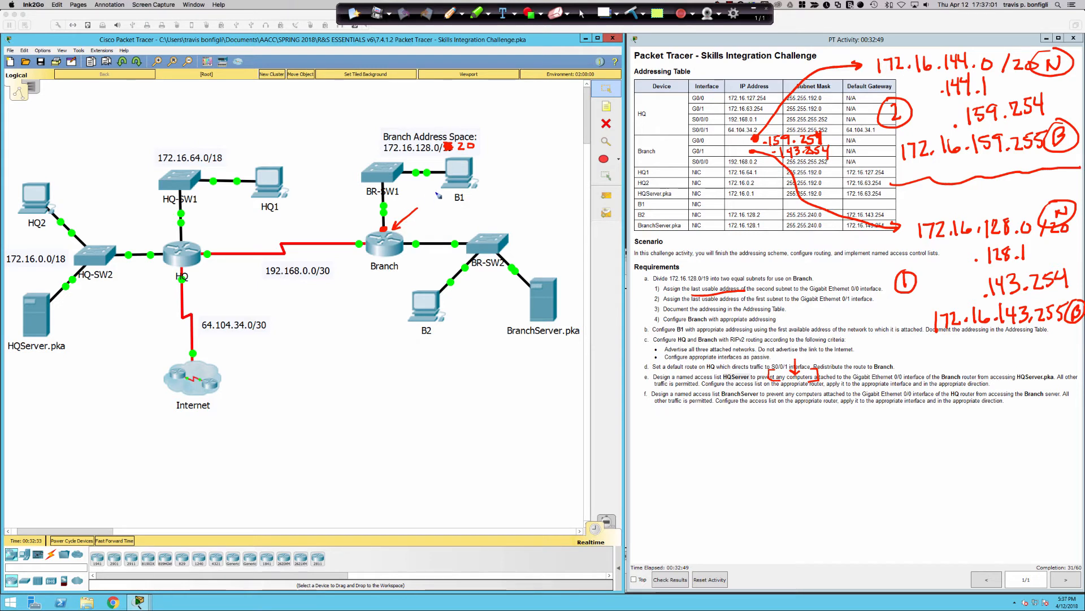
Circle B1's network, underline BranchServer.pka and HQ1, and draw arrows for the traffic paths leaving the Branch router
mouse_move(476, 153)
mouse_down()
mouse_move(397, 165)
mouse_move(511, 161)
mouse_move(447, 146)
mouse_up()
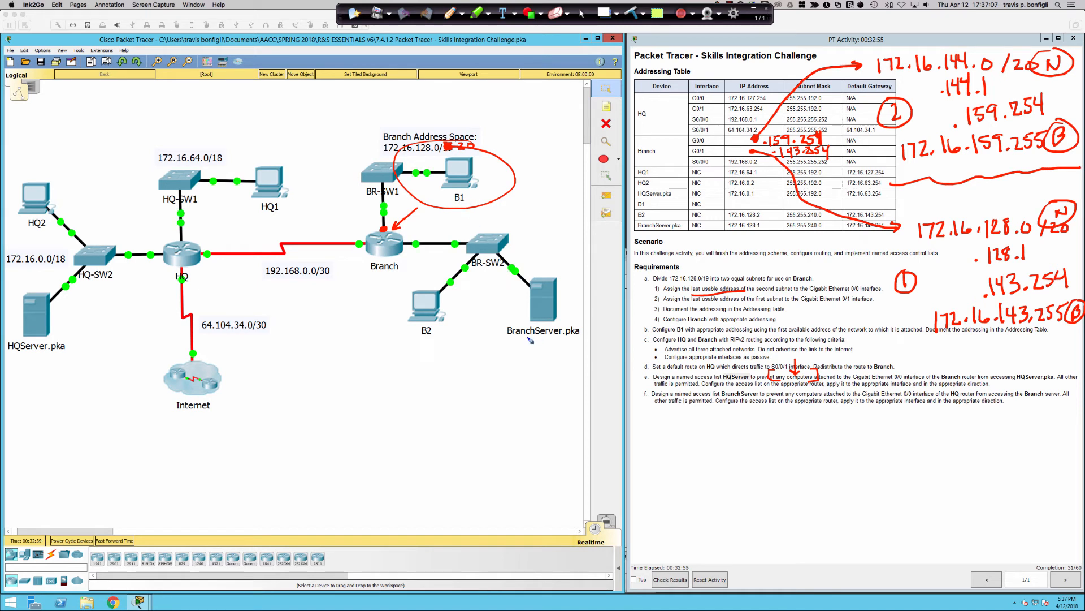
drag(510, 338, 577, 340)
drag(257, 211, 279, 212)
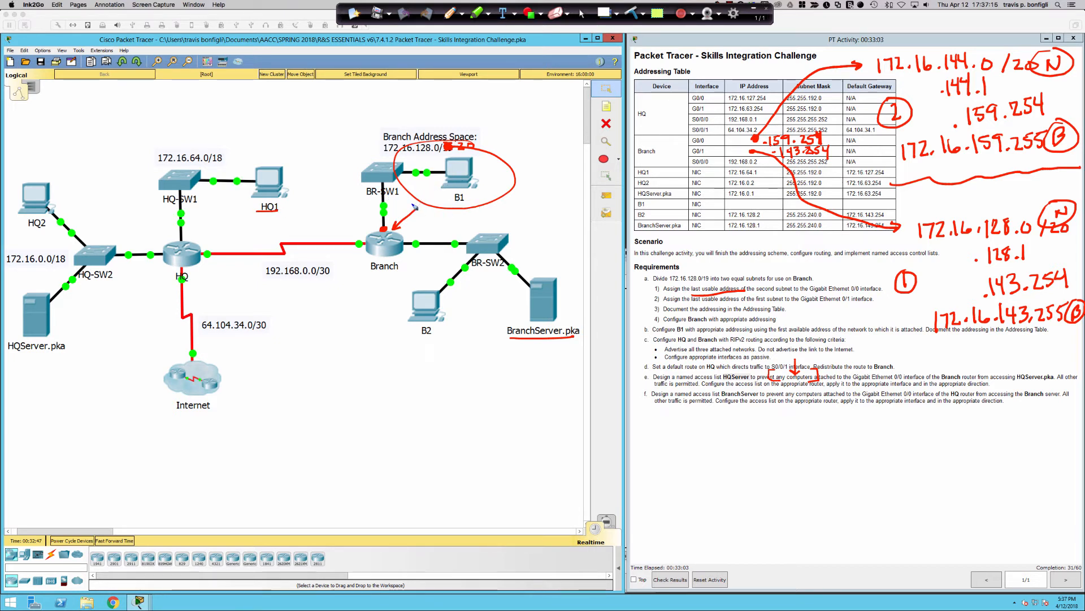
click(403, 243)
drag(417, 240, 440, 227)
mouse_move(353, 223)
mouse_down()
mouse_move(209, 228)
mouse_move(210, 211)
mouse_move(222, 215)
mouse_up()
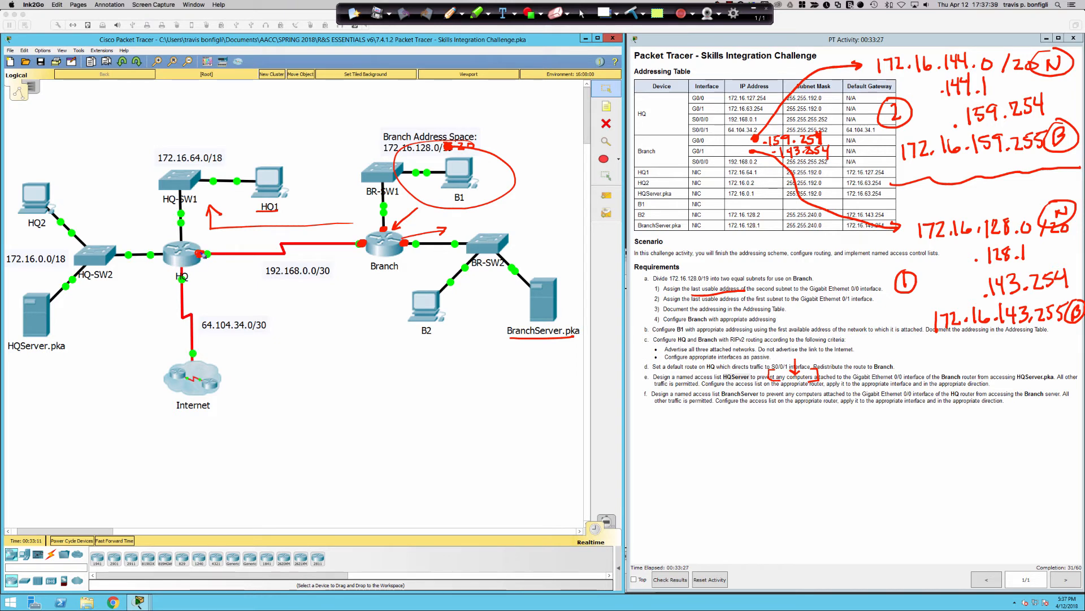
Draw traffic arrows at the HQ router and label HQServer.pka as DEST with underlining
mouse_move(200, 242)
mouse_down()
mouse_move(198, 222)
mouse_move(203, 229)
mouse_up()
mouse_move(45, 357)
mouse_down()
mouse_move(46, 375)
mouse_move(66, 351)
mouse_move(72, 363)
mouse_up()
mouse_move(84, 344)
mouse_down()
mouse_move(82, 358)
mouse_move(86, 338)
mouse_up()
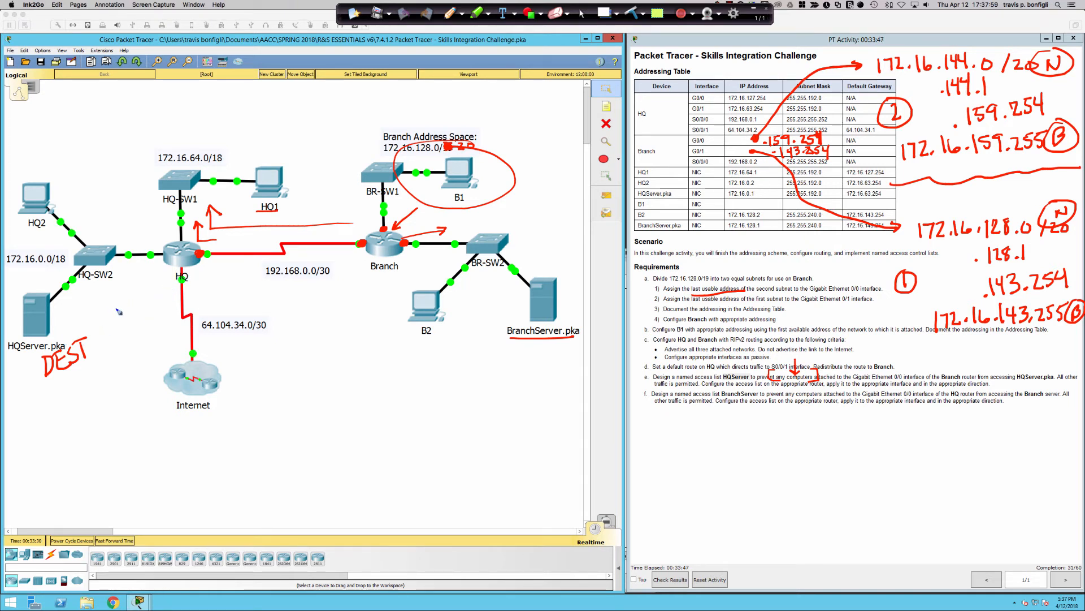
mouse_move(45, 382)
mouse_down()
mouse_move(78, 369)
mouse_move(79, 381)
mouse_up()
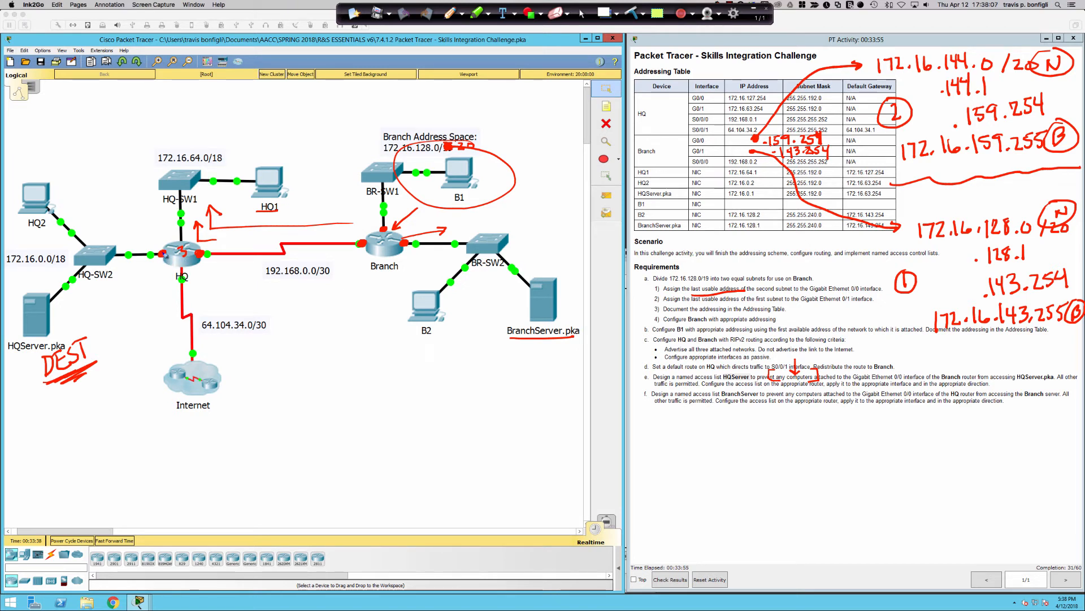
drag(171, 235, 133, 234)
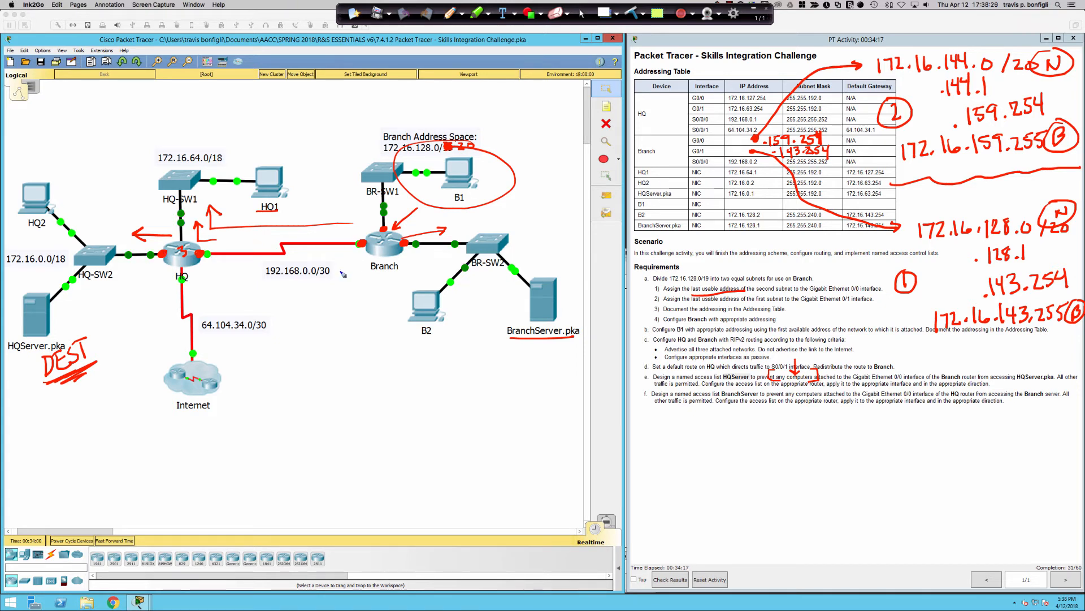
Clear all ink annotations from the topology and instructions and return to the normal cursor
key(super+z)
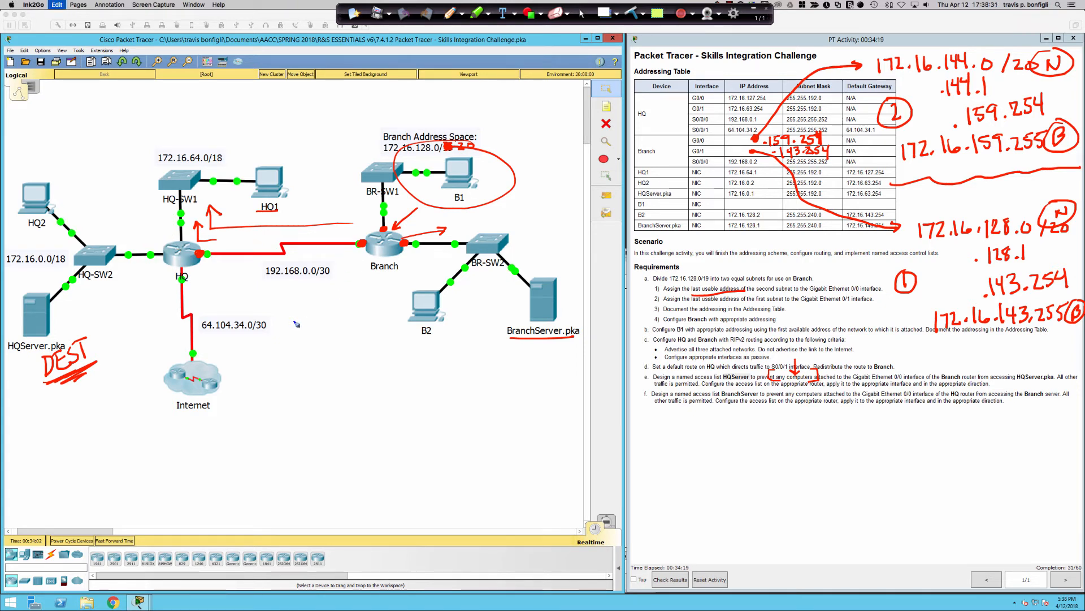
key(super+z)
key(super+z)
key(super+z)
key(super+z)
key(super+z)
key(super+z)
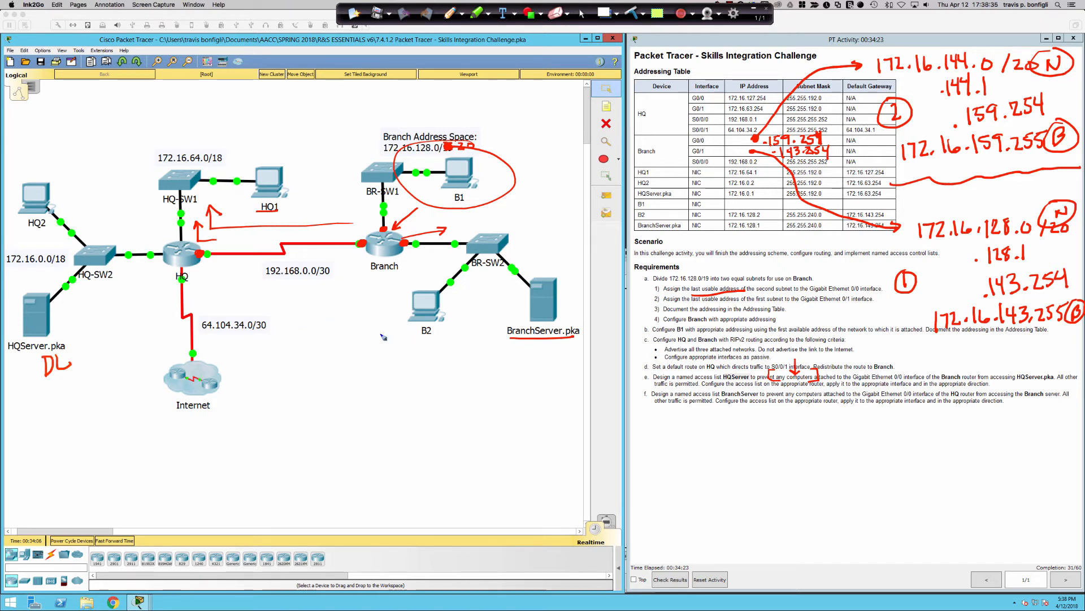
key(super+z)
key(super+shift+c)
click(584, 17)
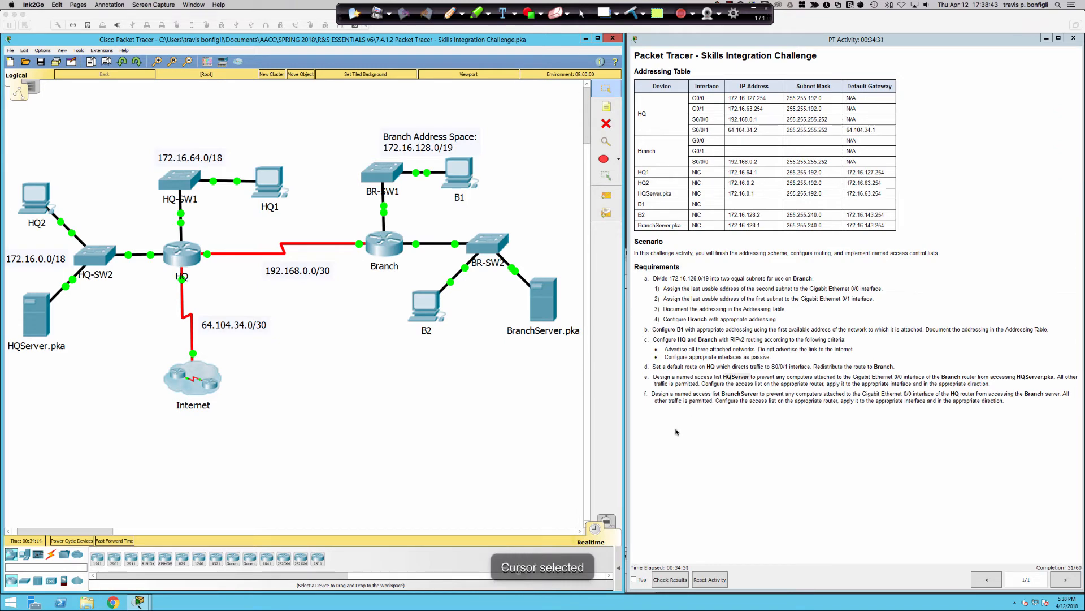
Open the HQ router's command line and leave RIP configuration mode for global configuration mode
click(185, 256)
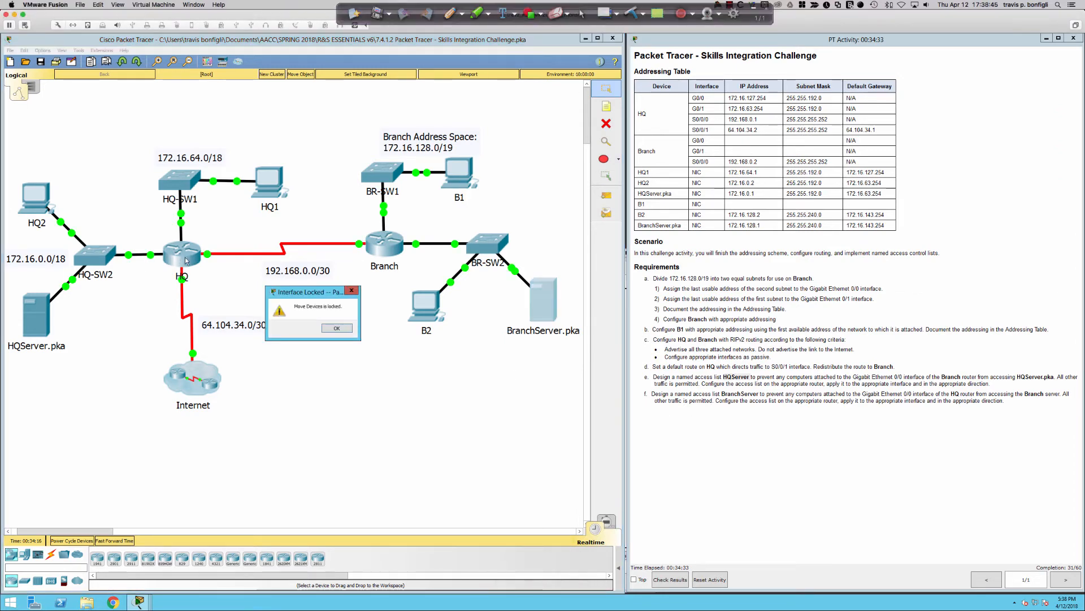
click(330, 328)
click(182, 276)
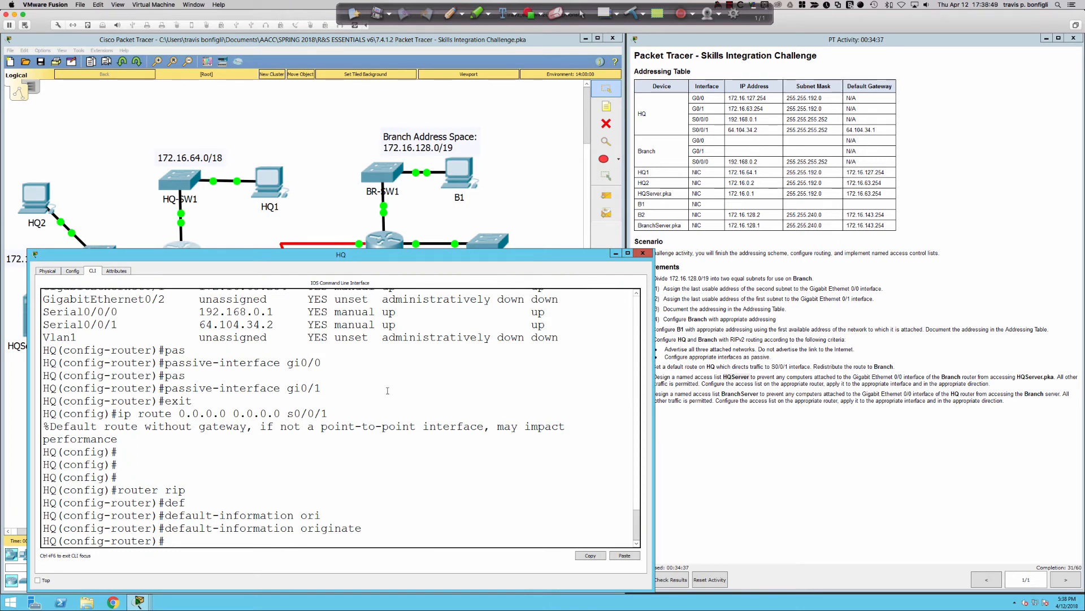
text(exit)
key(Return)
key(Return)
key(Return)
key(Return)
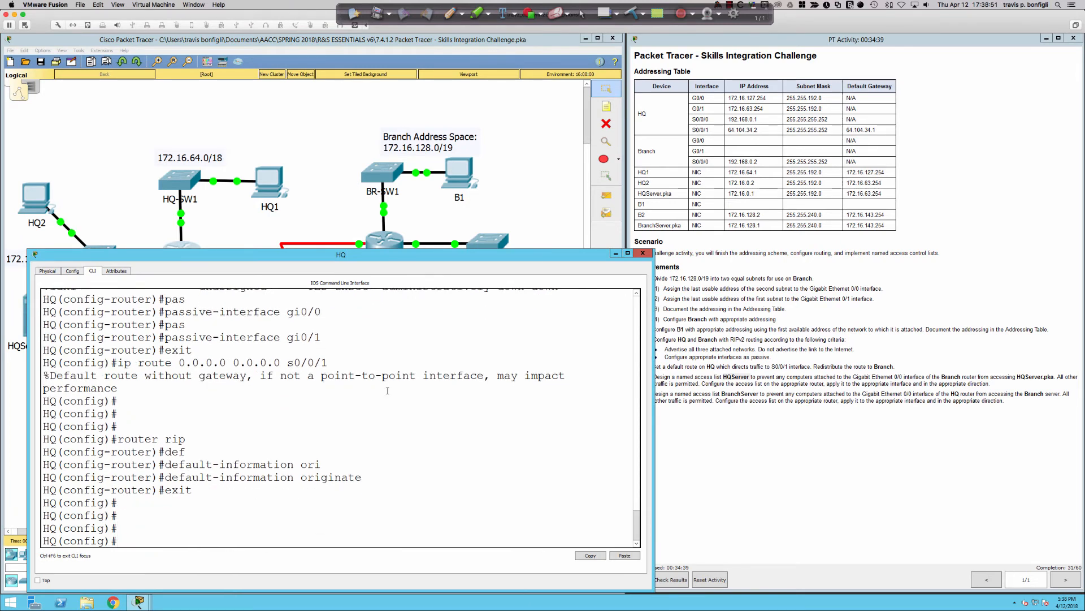
Look up the options of HQ's access-list command and clear the unfinished command line
text(access)
key(Tab)
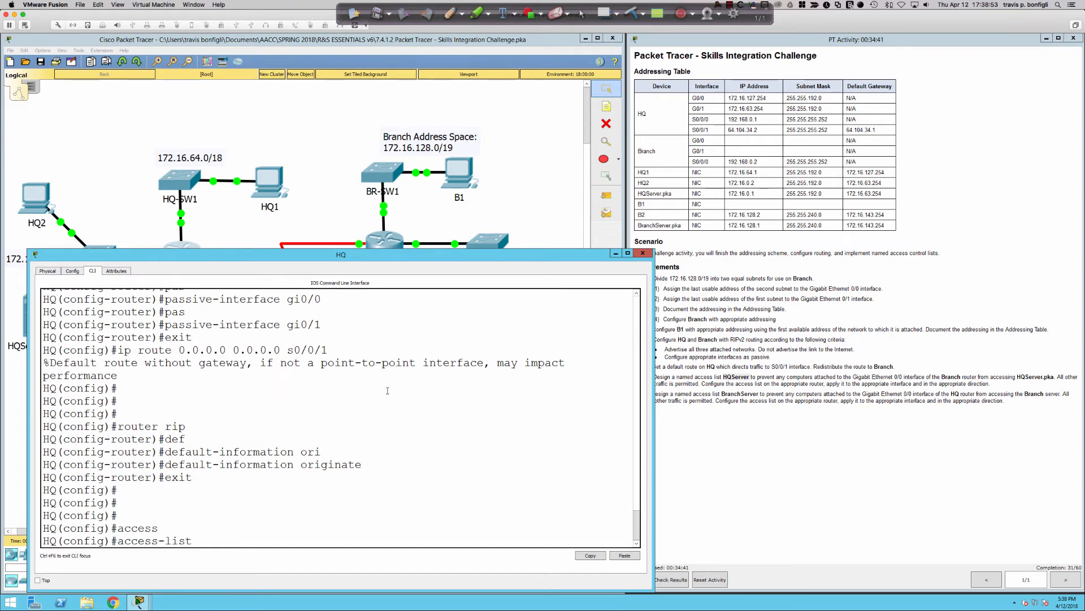
text(?)
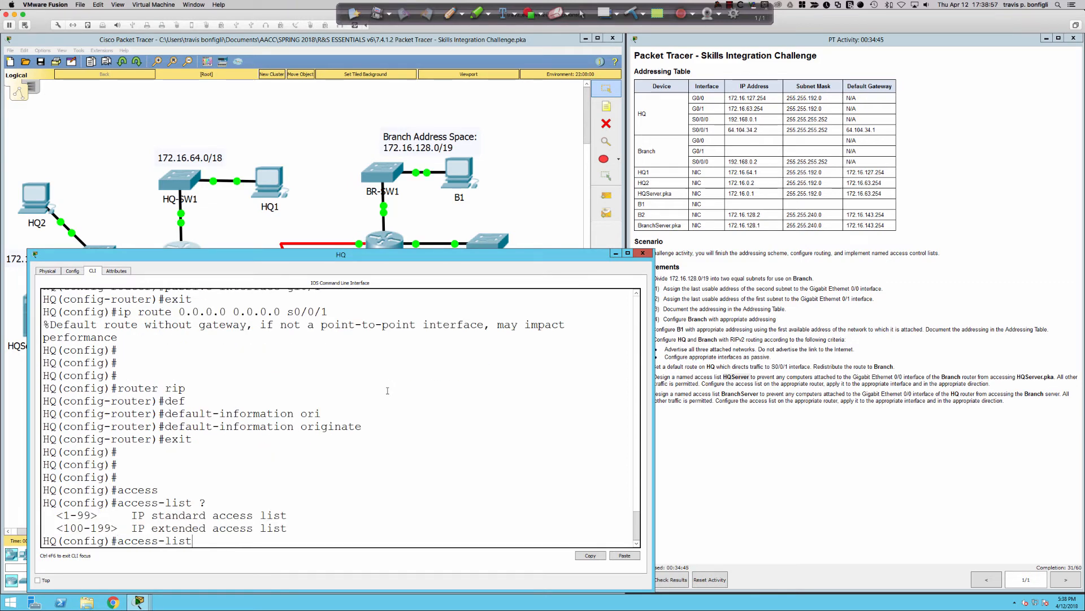
key(BackSpace)
key(BackSpace)
key(BackSpace)
key(BackSpace)
key(BackSpace)
key(BackSpace)
key(BackSpace)
key(BackSpace)
key(BackSpace)
key(BackSpace)
key(BackSpace)
key(BackSpace)
Create a standard named IP access list called HQServer on HQ, consulting the command help for its options
text(ip acc)
key(Tab)
text(?)
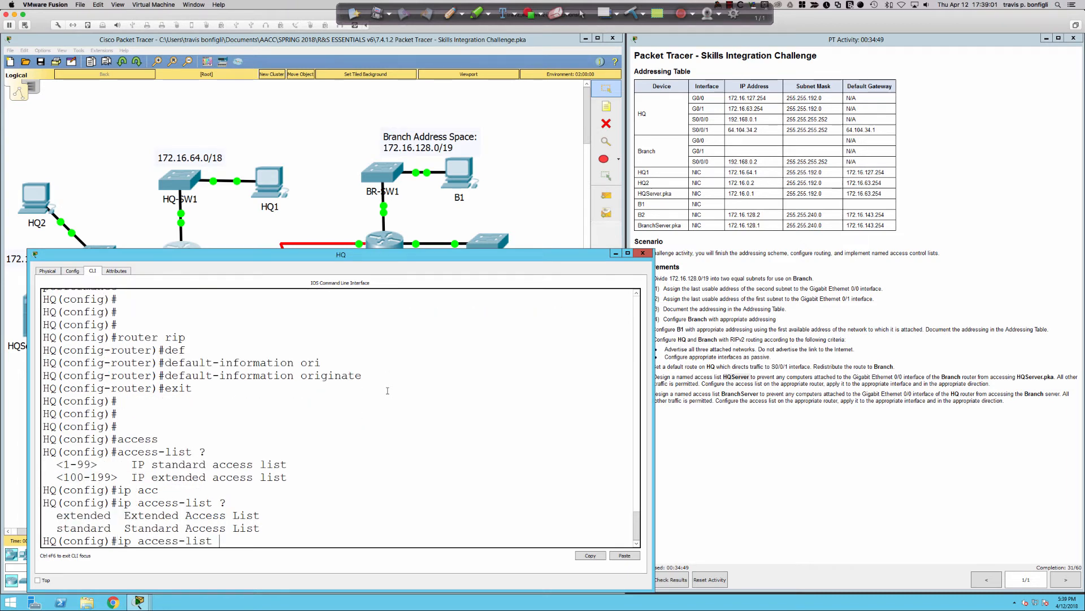
text(st)
key(Tab)
text(?)
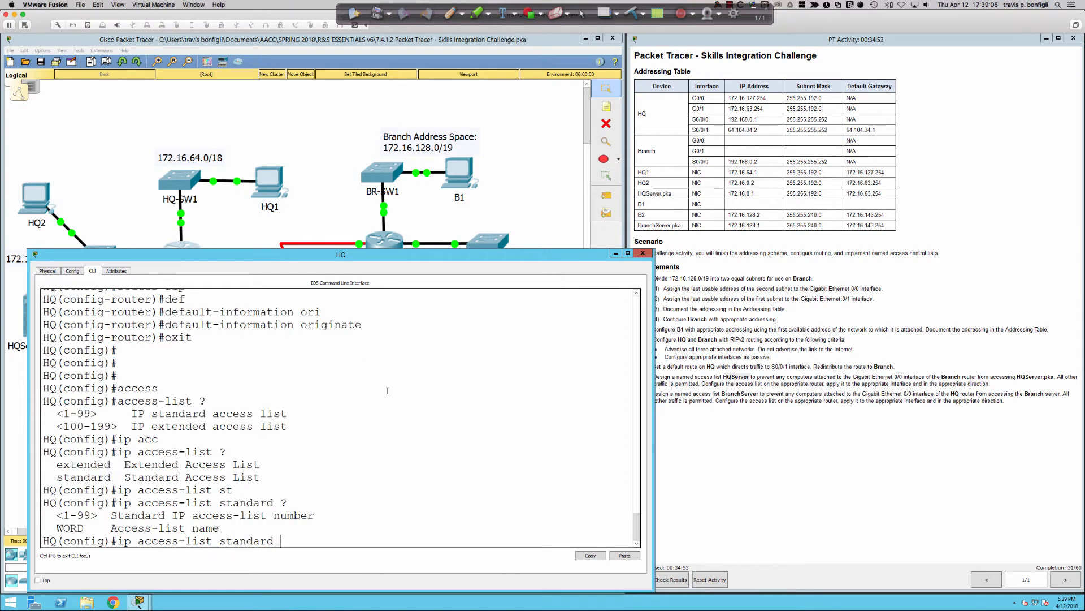
text(HQServer)
key(Return)
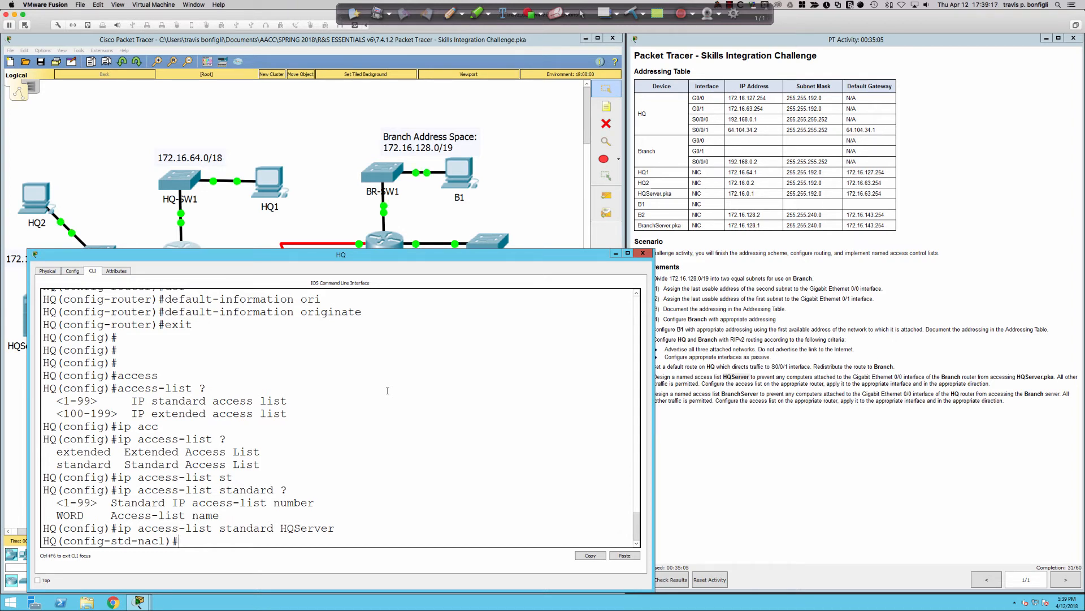
Add a rule to the HQServer access list denying network 172.16.144.0 with wildcard mask 0.0.15.255
text(deny 172.16.1)
text(44.0 0)
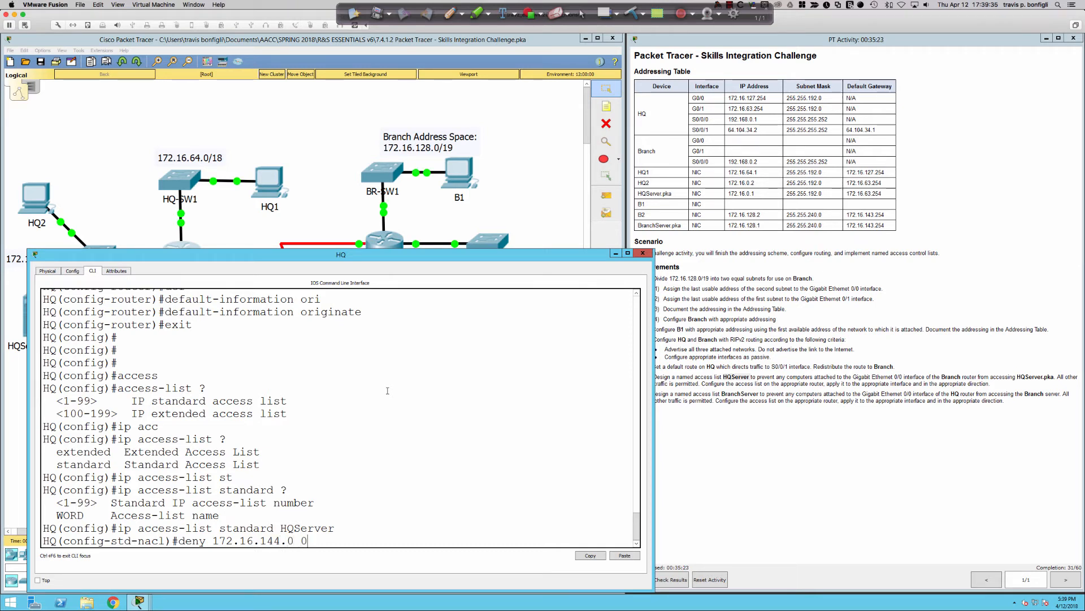
key(BackSpace)
text(0.)
text(15.255)
double_click(335, 540)
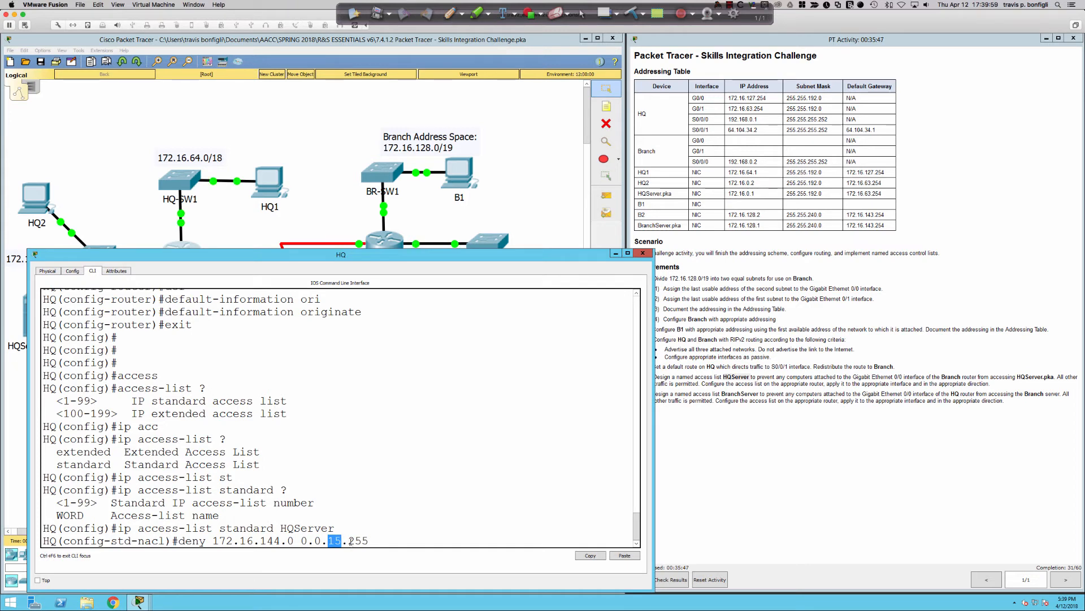
drag(350, 542, 374, 543)
click(376, 543)
key(Return)
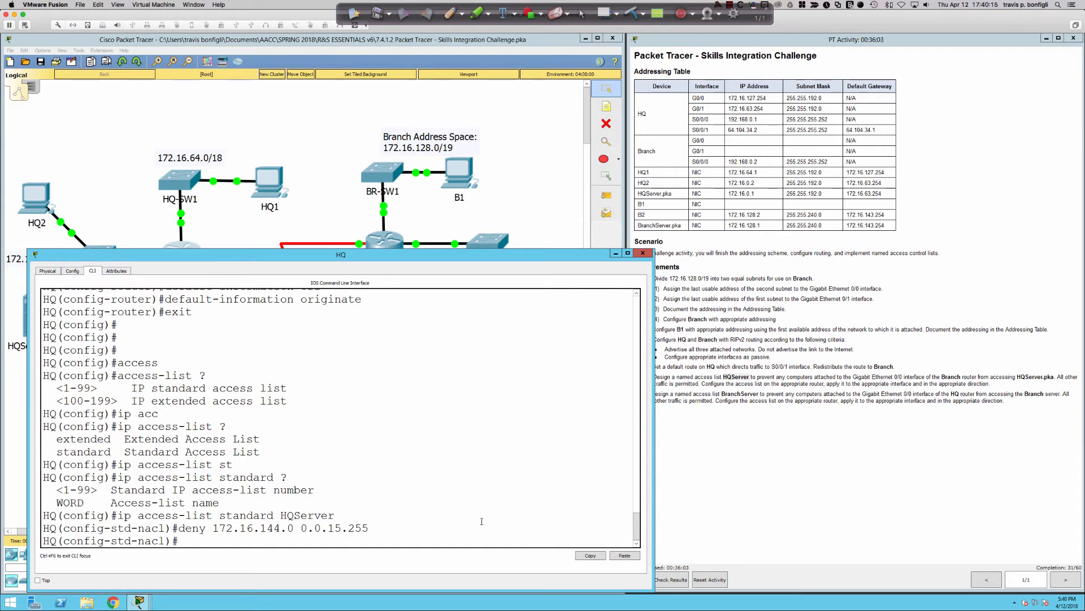
Add a permit any rule to the HQServer access list and return to global configuration mode
text(permit any)
key(Return)
key(Up)
text(?)
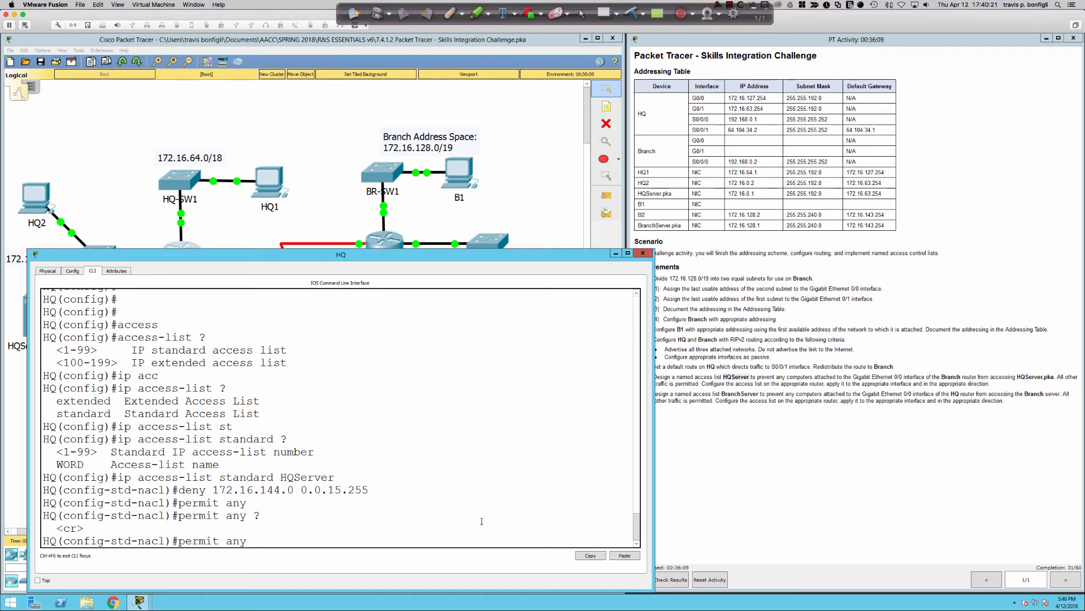
key(Return)
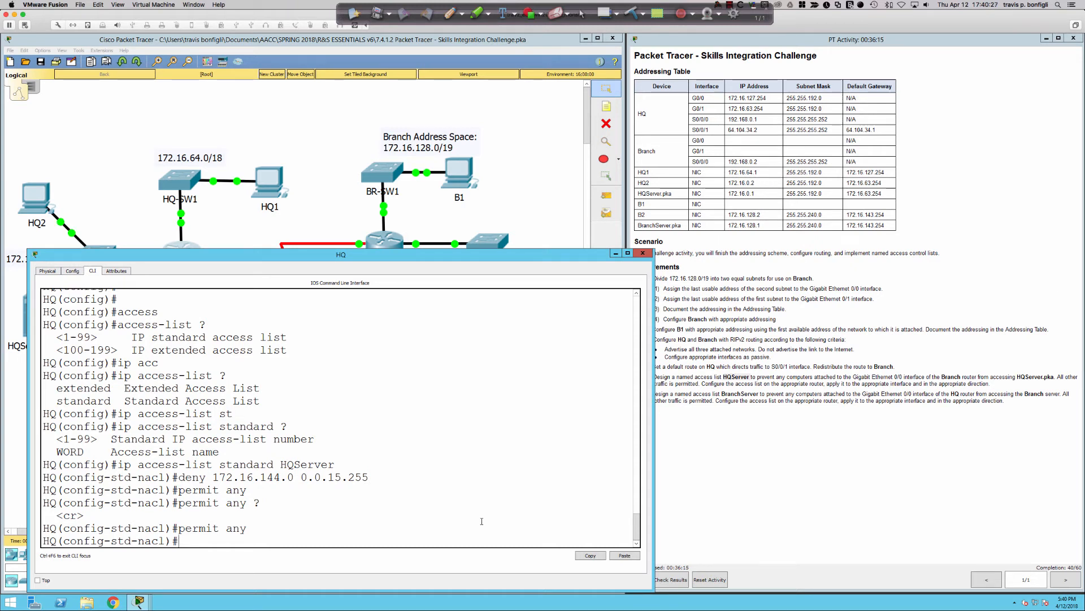
text(exit)
key(Return)
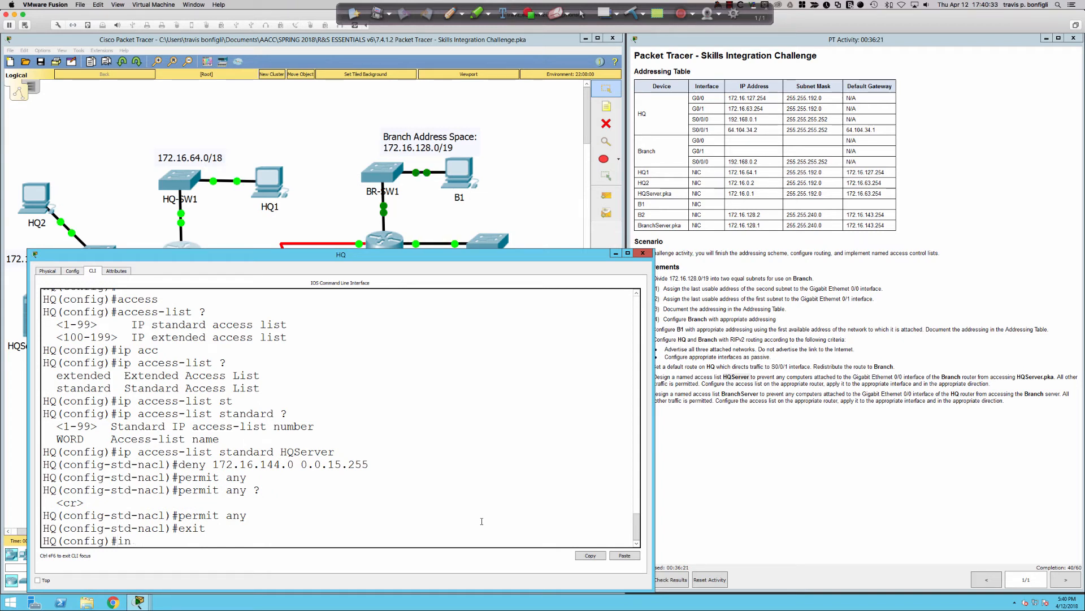
Display HQ's brief IP interface summary from configuration mode with do sh ip int bri
key(BackSpace)
key(BackSpace)
key(BackSpace)
key(BackSpace)
text(do sh ip int bri)
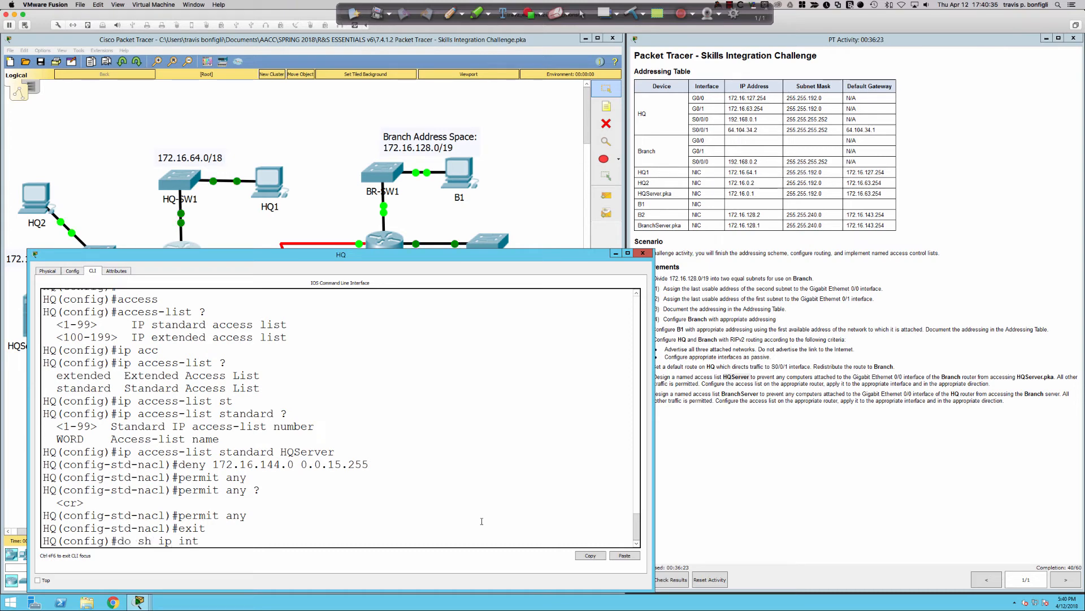
key(Return)
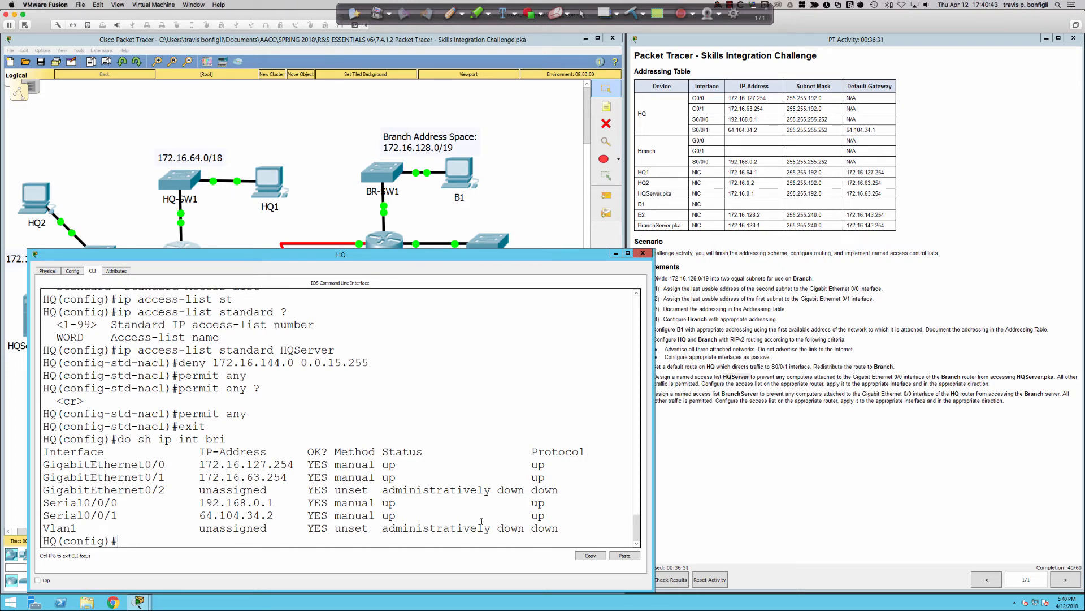
Apply the HQServer access list in the outbound direction on HQ's interface gi0/1
text(int gi0/1)
key(Return)
text(ip )
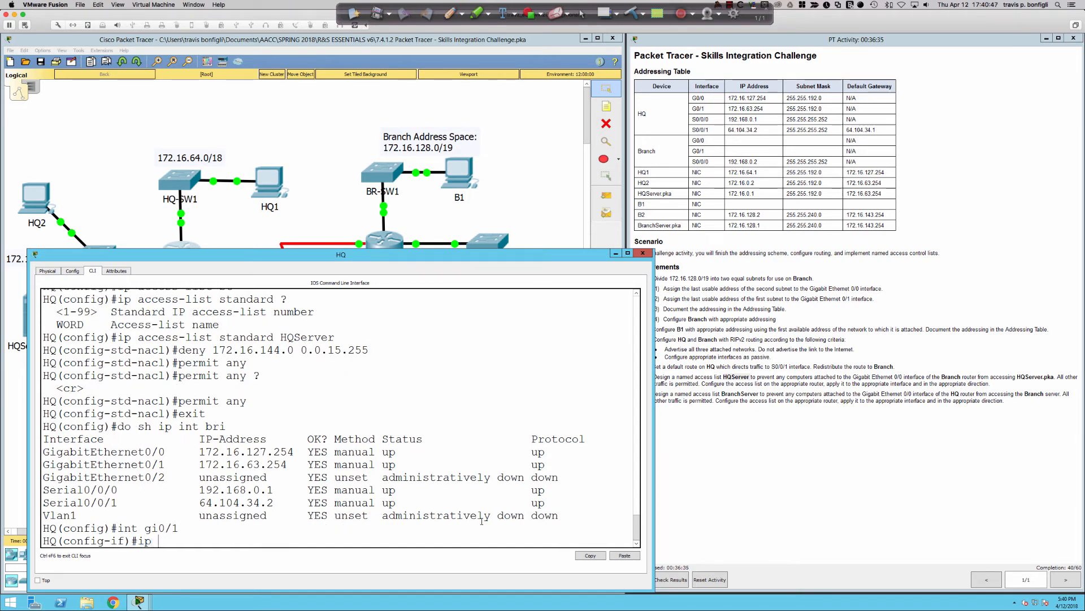
text(acc)
key(Tab)
text(?)
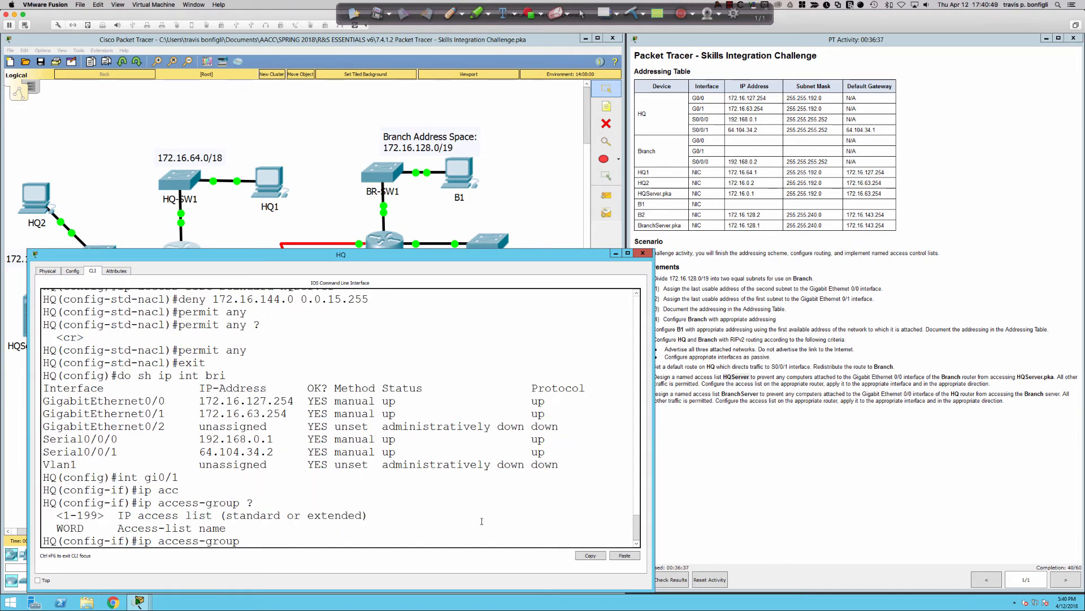
text(HQServer out)
key(Return)
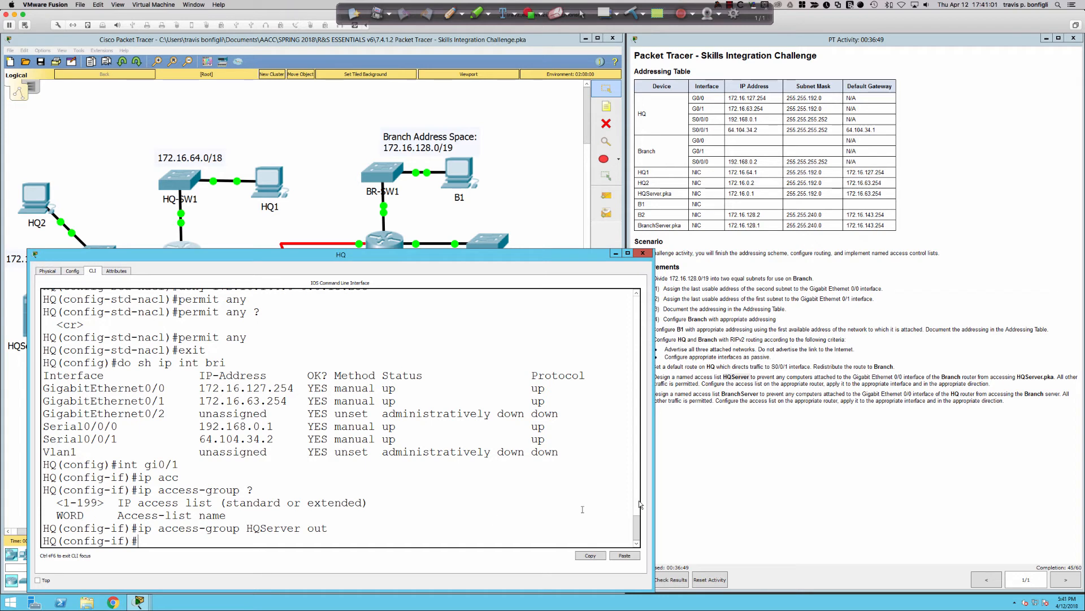
Review the BranchServer requirement and open the Branch router's command line at a fresh global configuration prompt
click(745, 427)
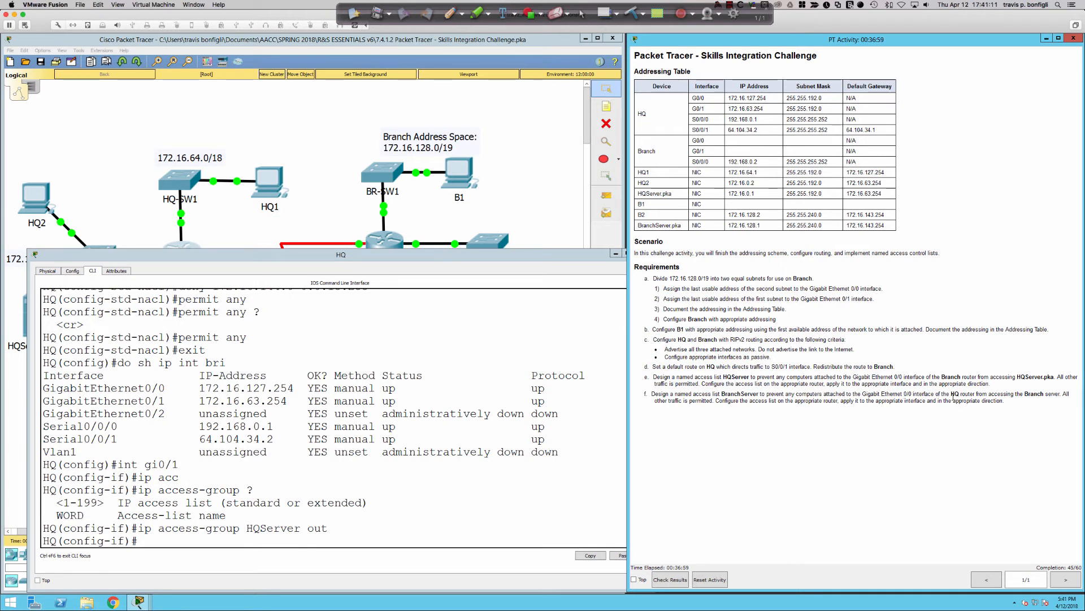
click(193, 247)
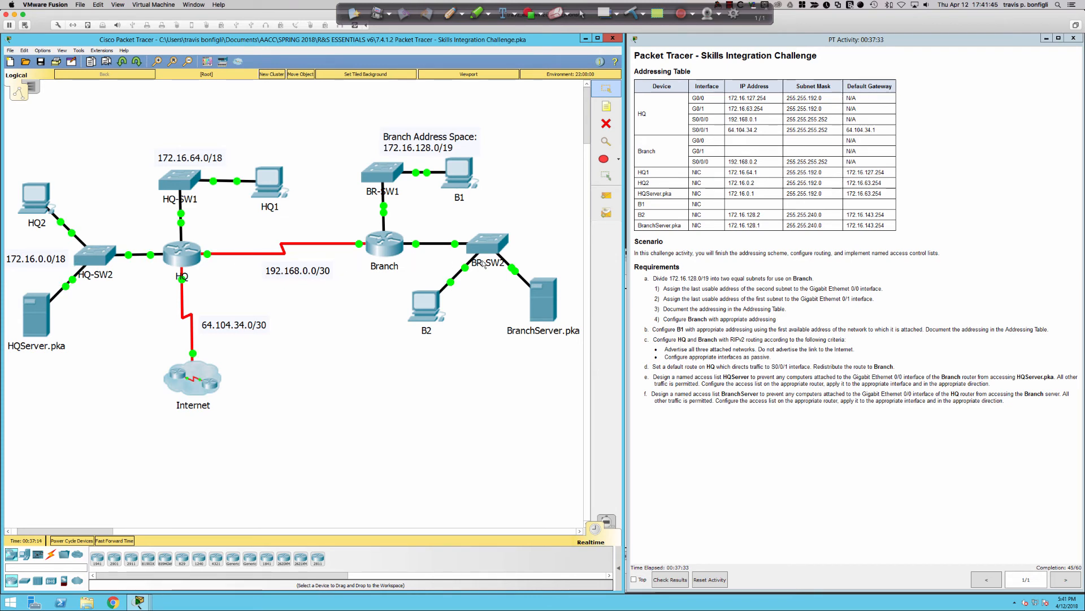
click(376, 240)
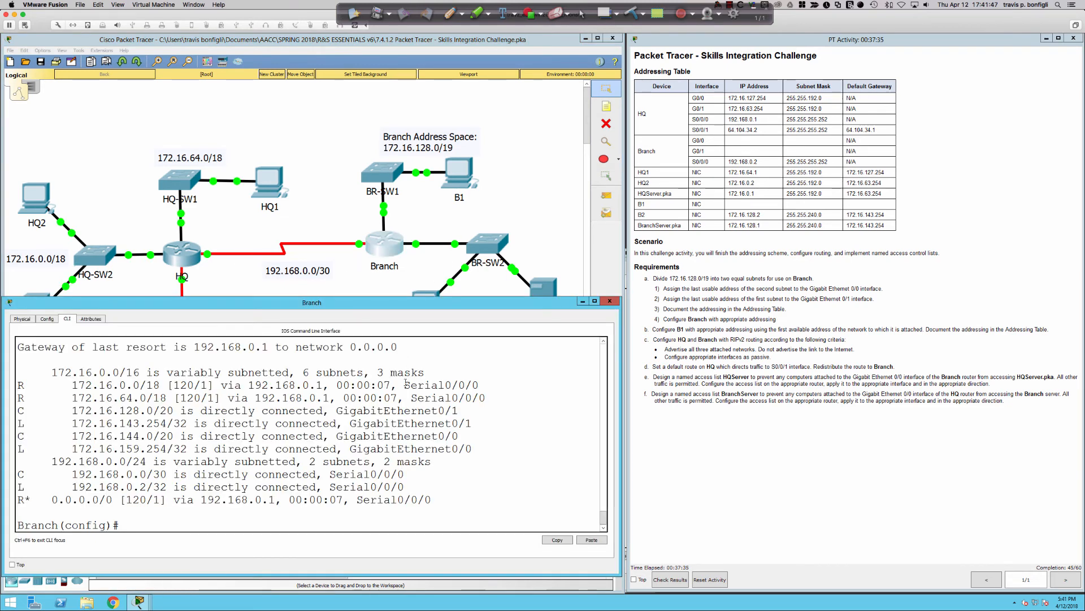
key(Return)
key(Return)
key(Return)
key(Return)
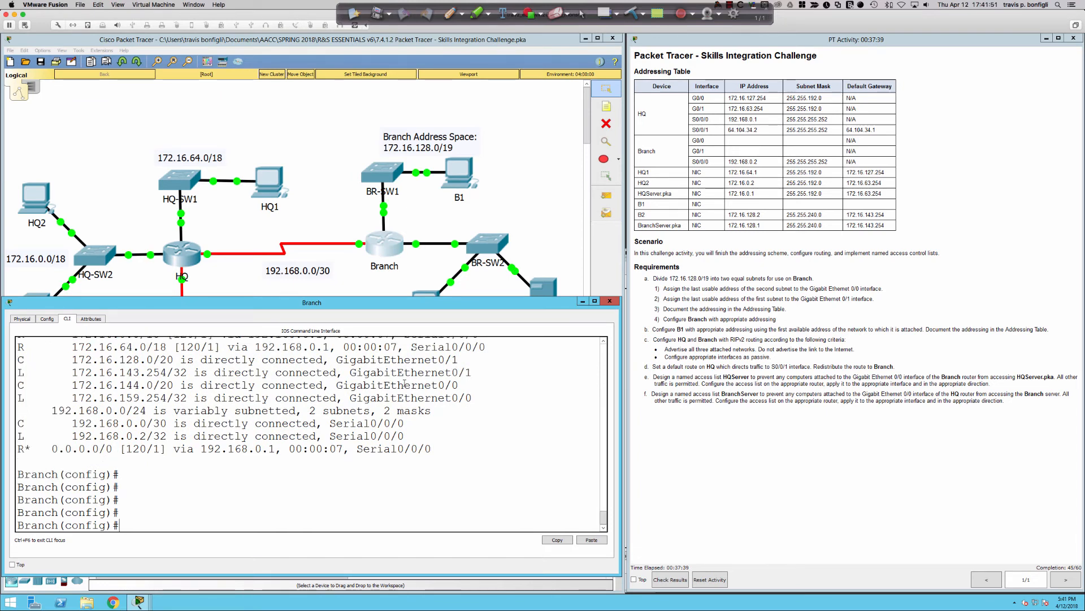
Ping BranchServer at 172.16.128.1 from the HQ2 PC's Command Prompt
click(245, 173)
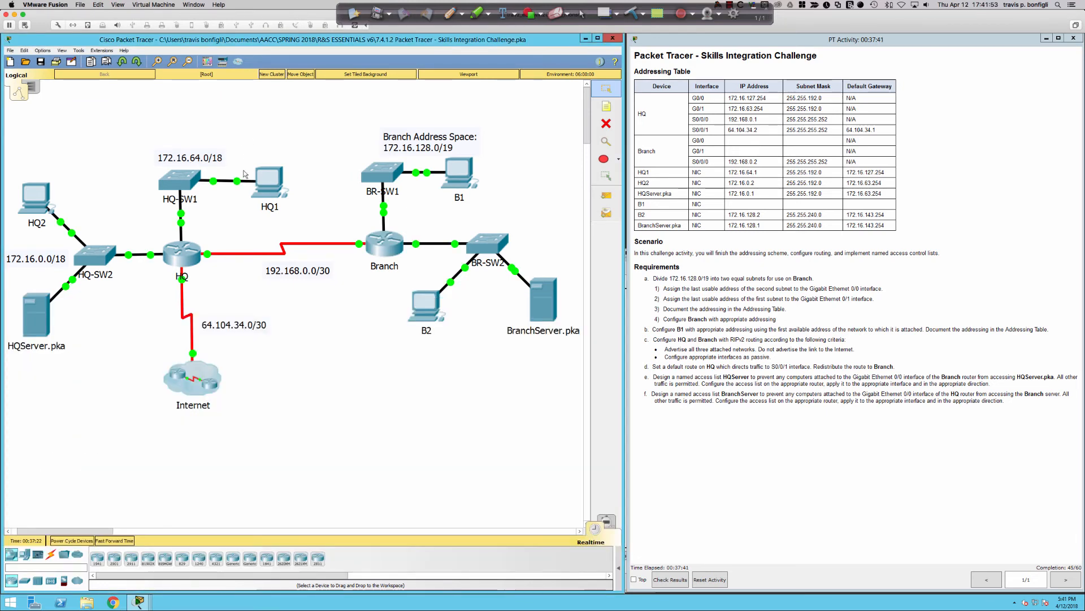
click(36, 197)
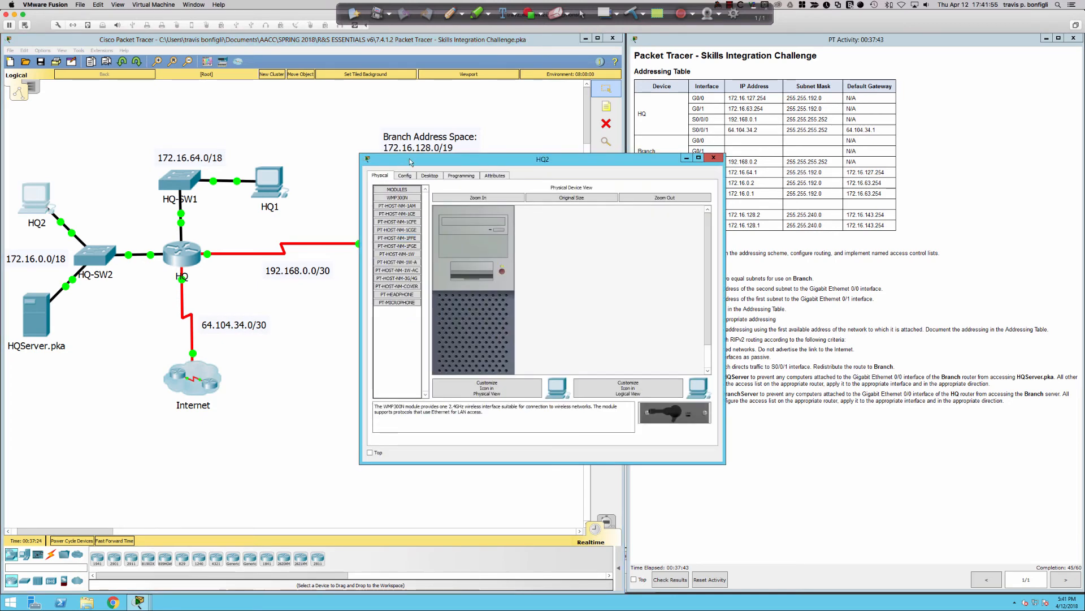
drag(409, 162, 188, 275)
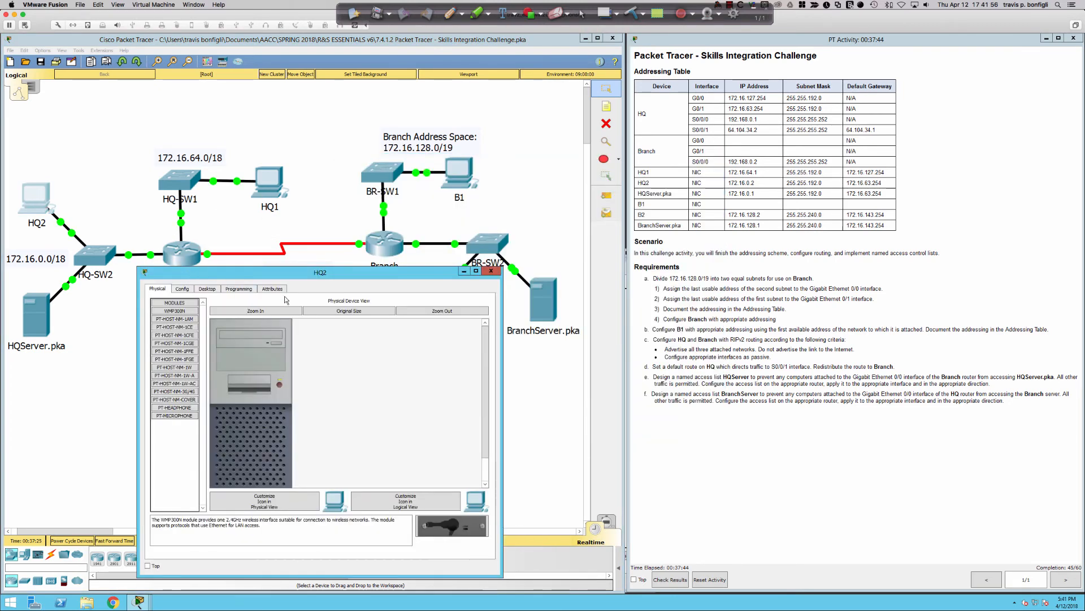
click(218, 290)
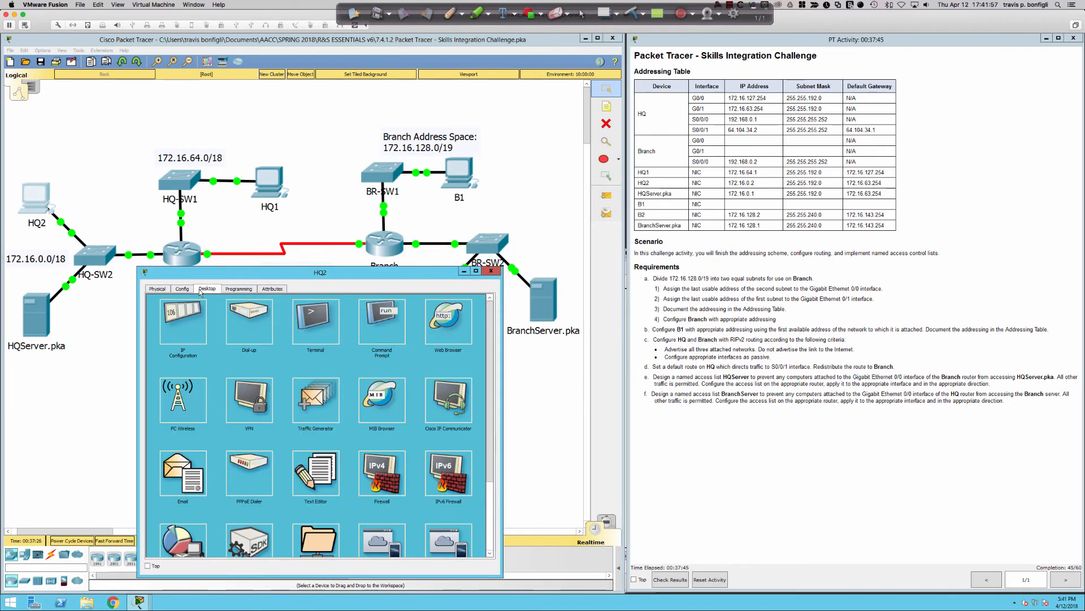
click(371, 320)
text(ping)
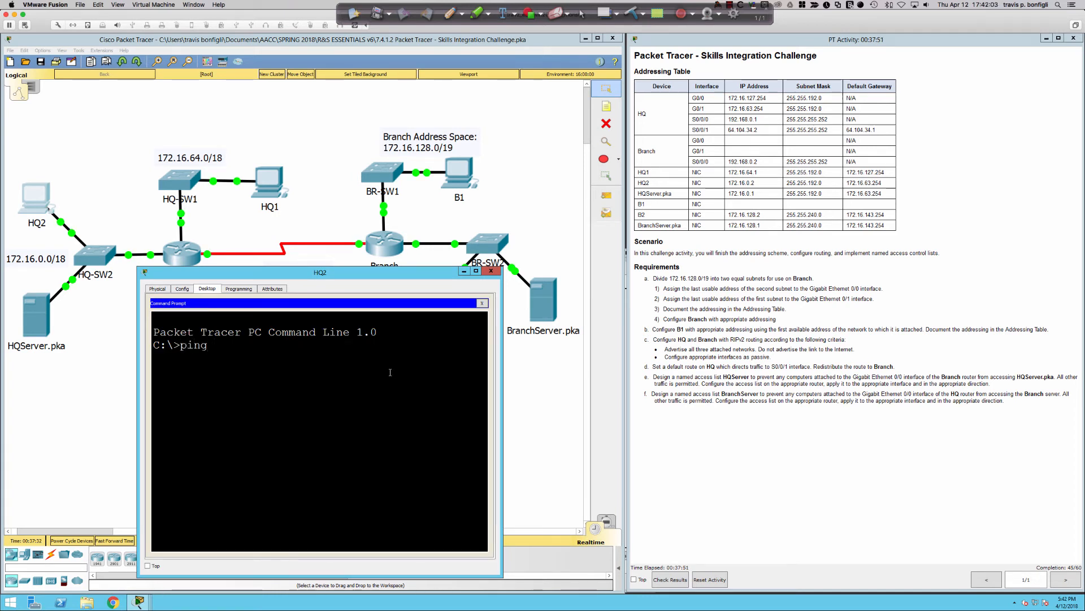
text( 172.16.128.1)
key(Return)
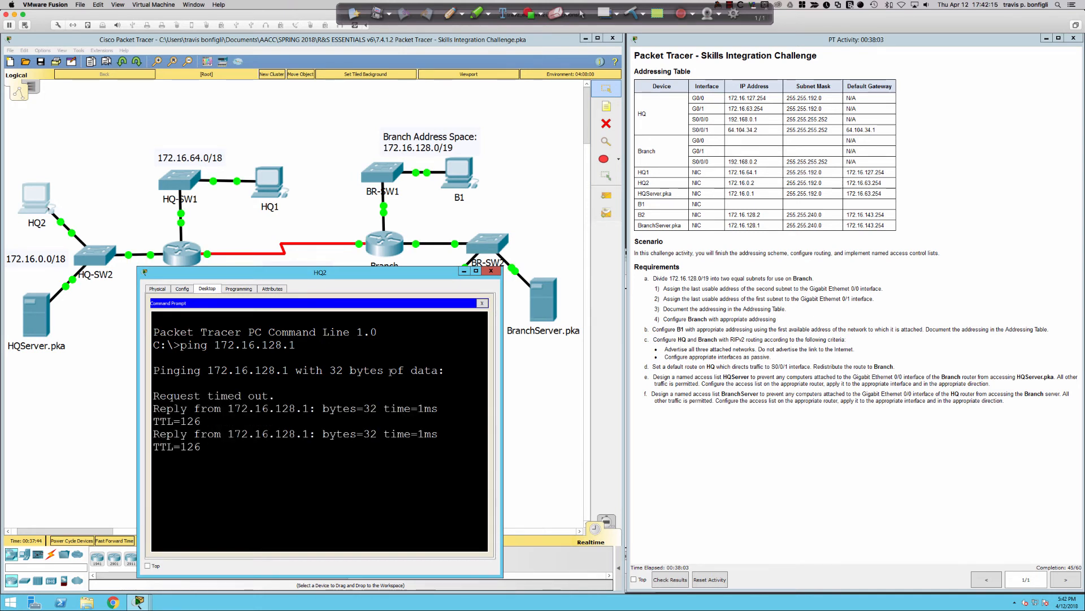
Ping BranchServer at 172.16.128.1 from the HQ1 PC's Command Prompt
click(267, 181)
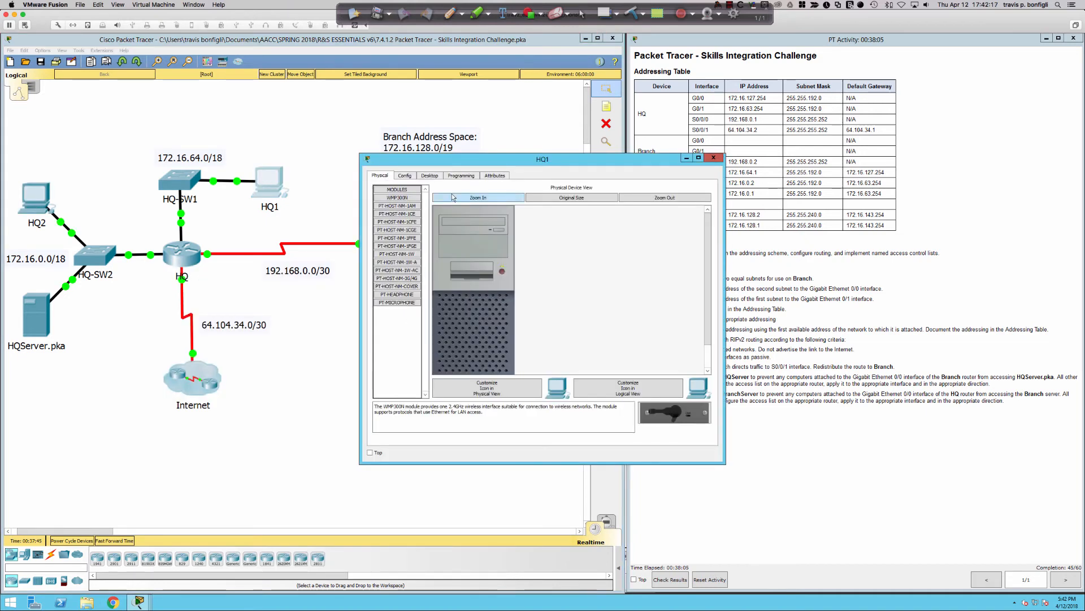
click(428, 176)
click(591, 201)
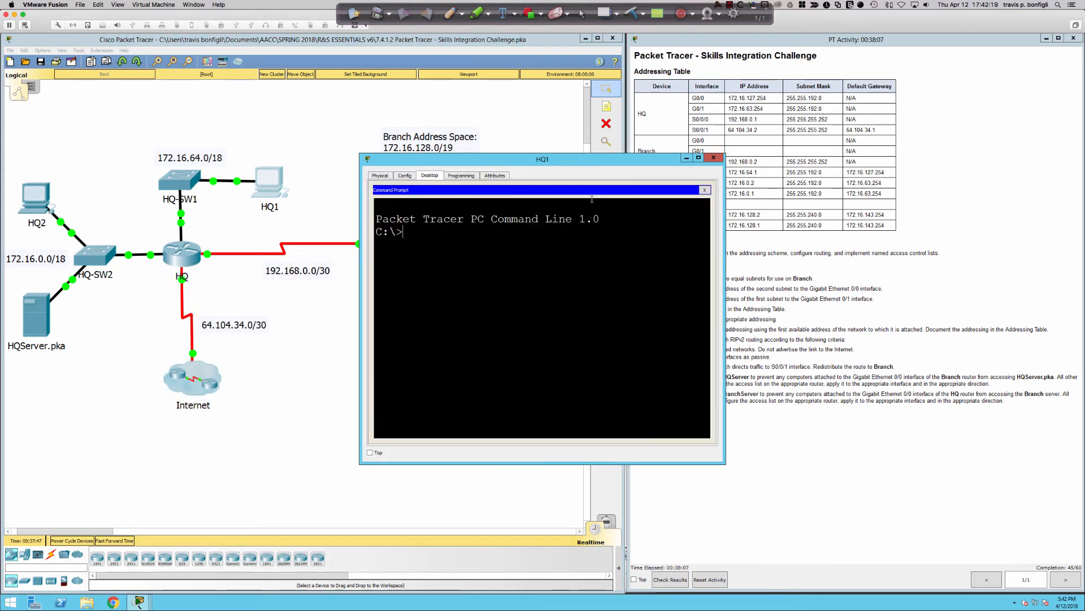
text(ping 172.16.128.1)
key(Return)
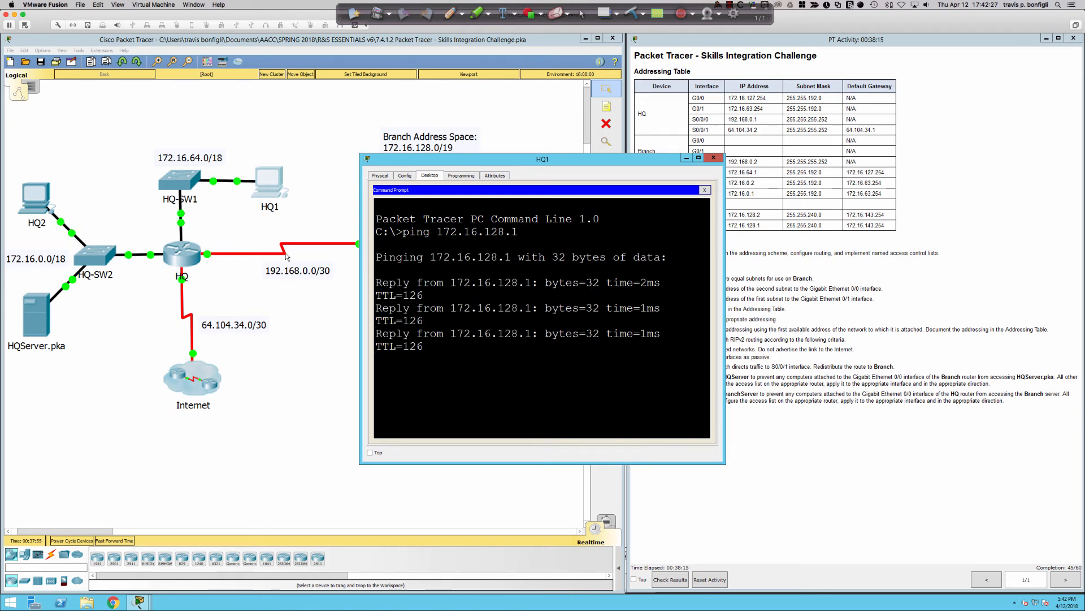
Ping HQServer at 172.16.0.1 from the B2 PC's Command Prompt
click(263, 193)
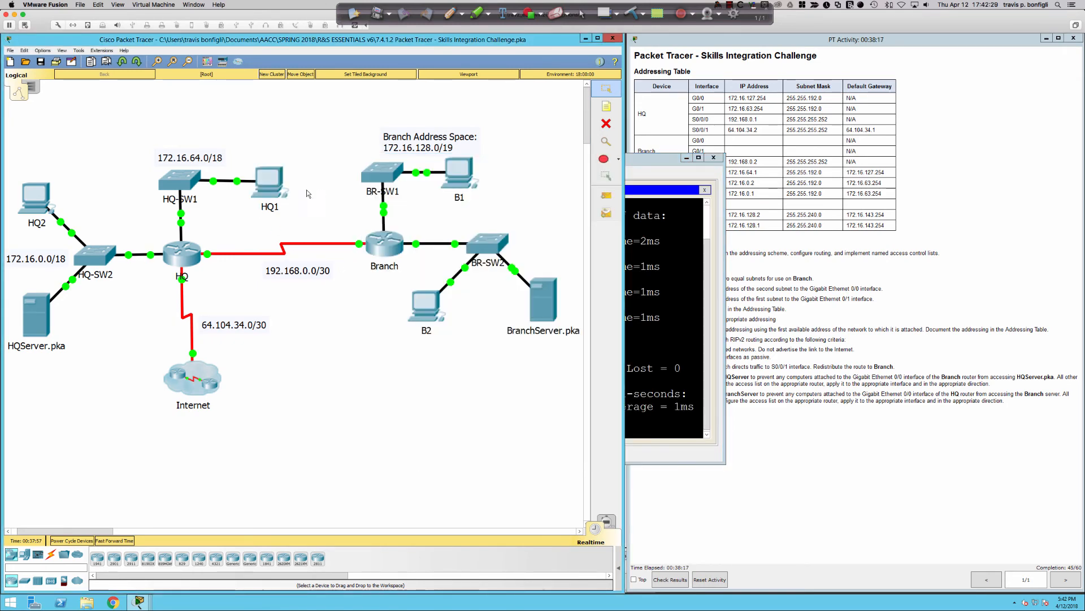
click(425, 305)
drag(446, 160, 291, 297)
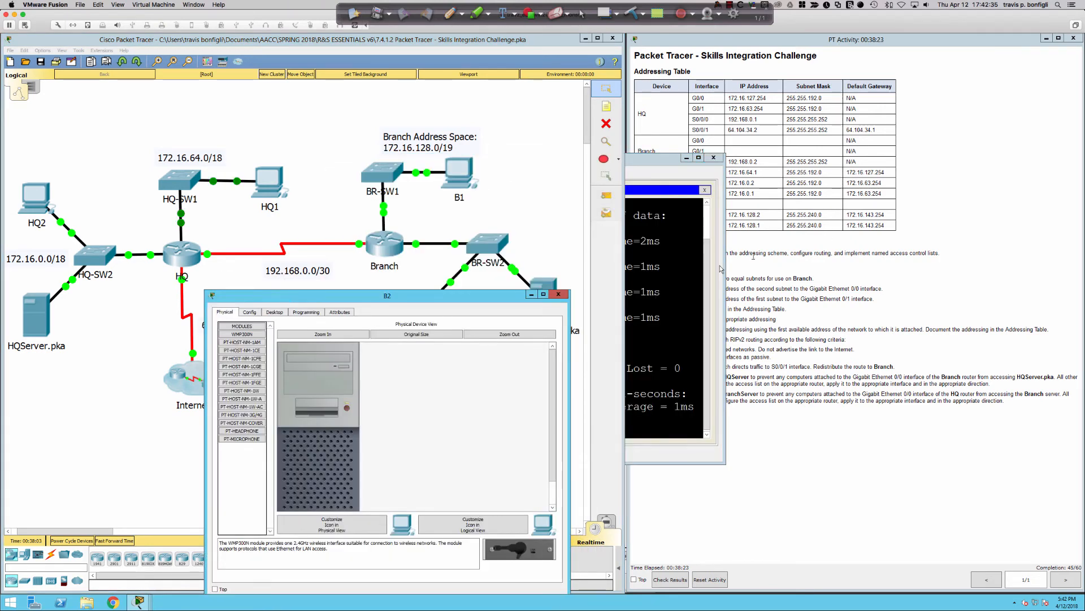
click(757, 280)
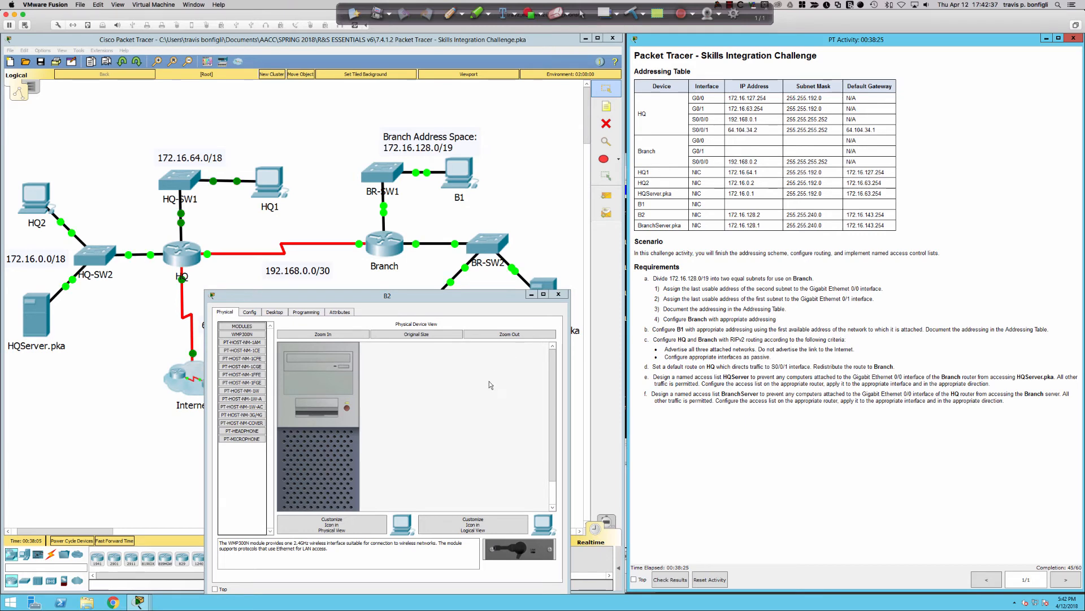
click(282, 313)
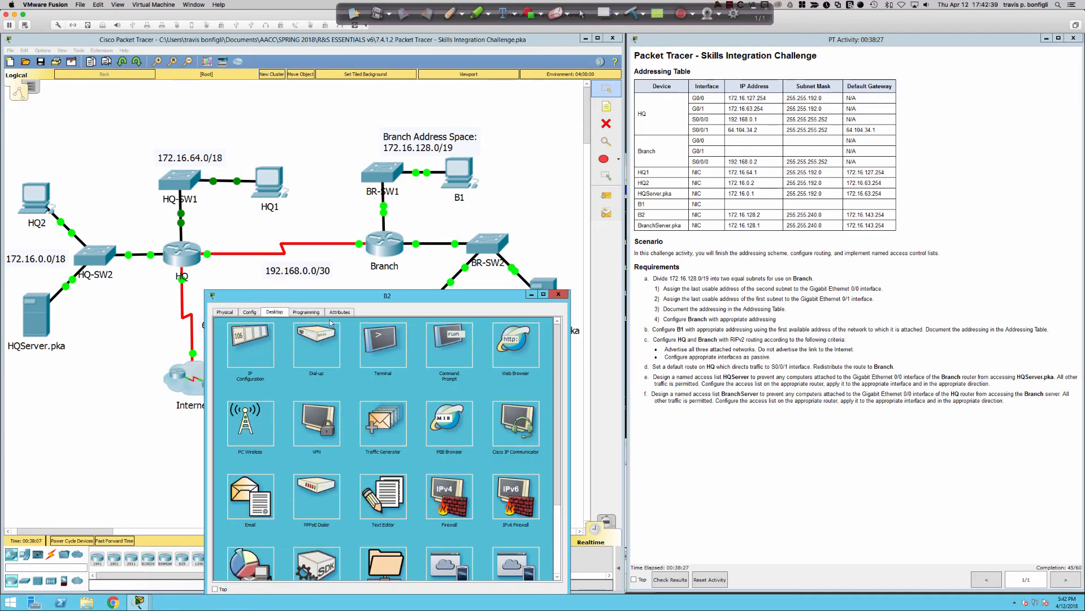
click(450, 342)
text(ping )
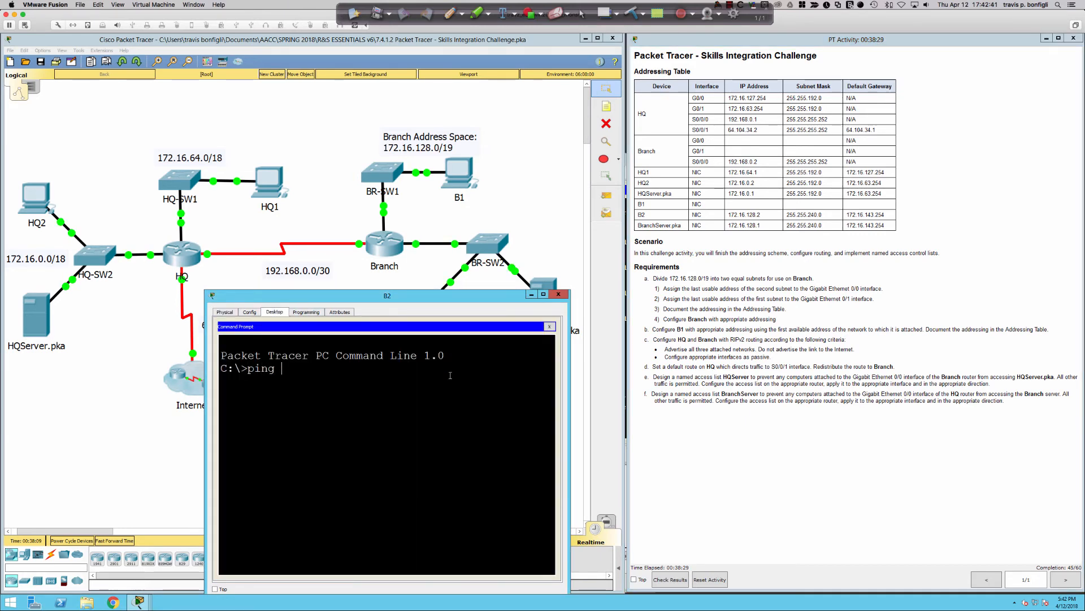
text(172.16.)
text(0.1)
key(Return)
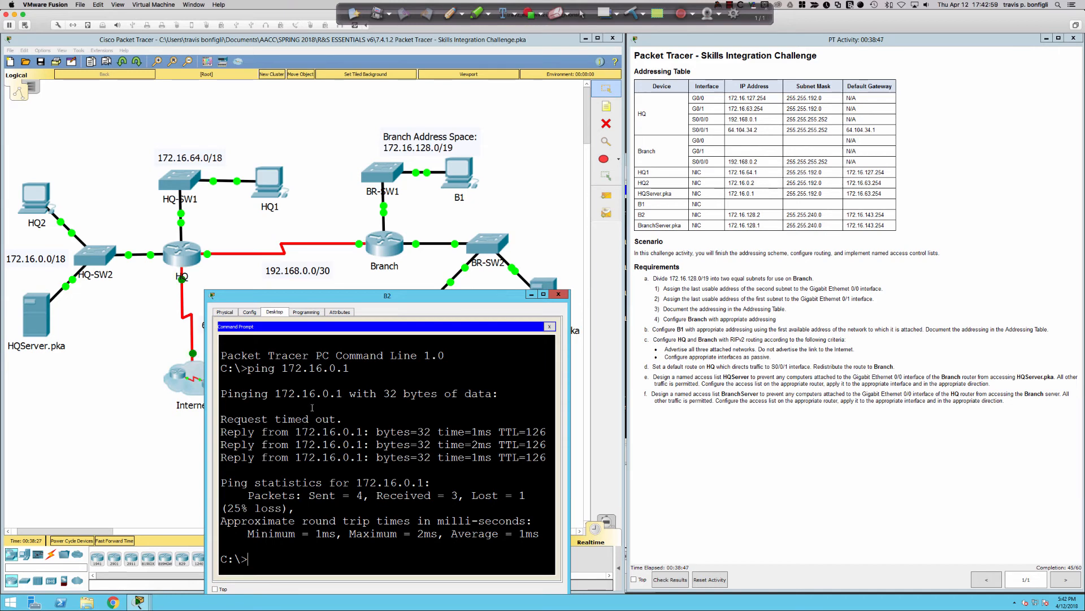
Ping HQServer at 172.16.0.1 from the B1 PC's Command Prompt and close B1's window
click(452, 178)
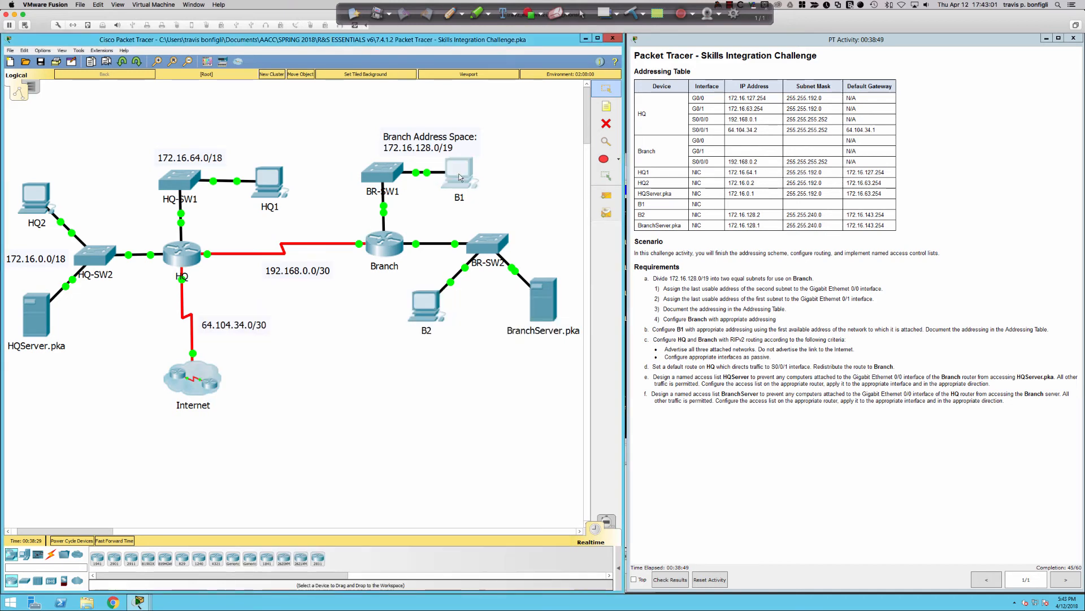
click(615, 204)
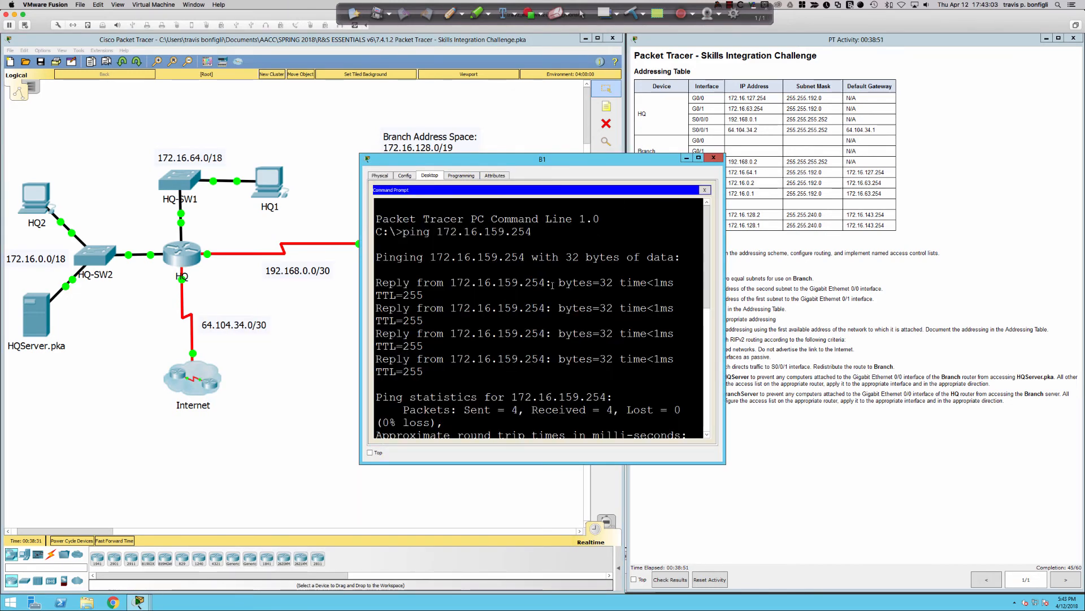
text(ping )
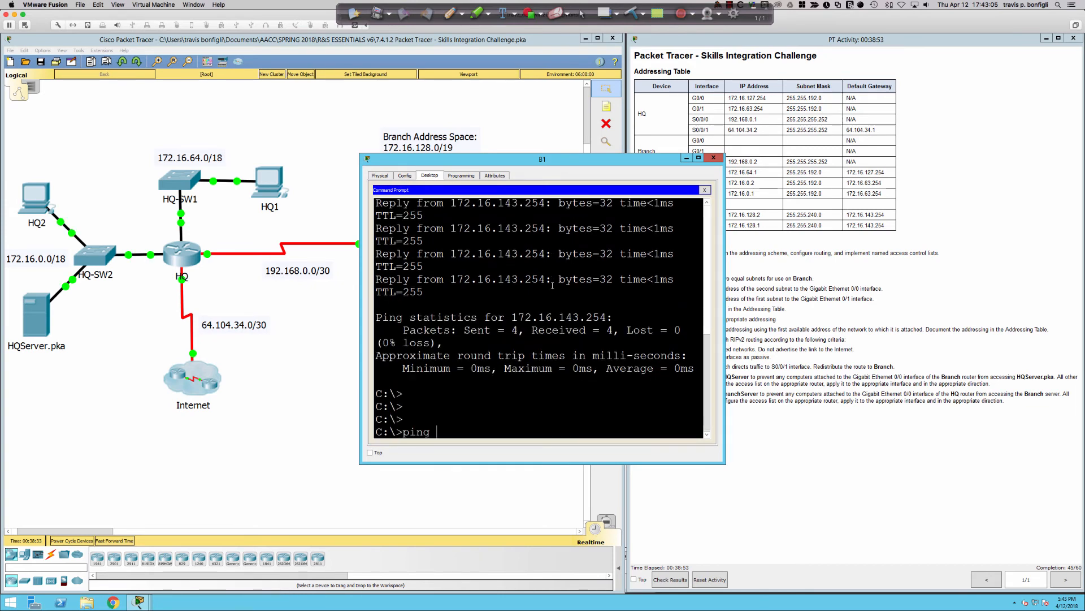
text(172.16.0.1)
key(Return)
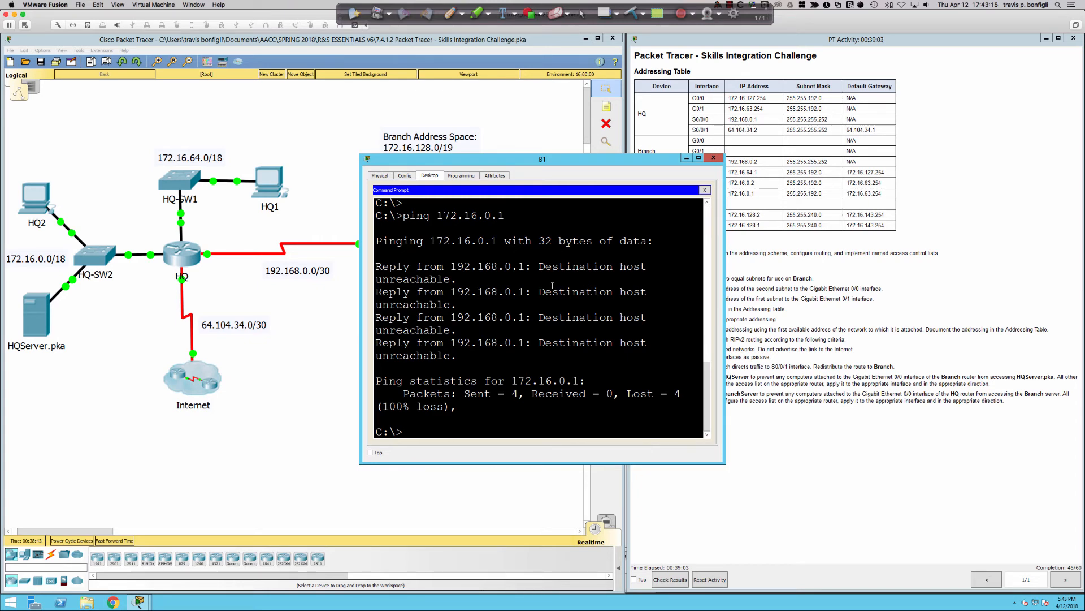
click(714, 159)
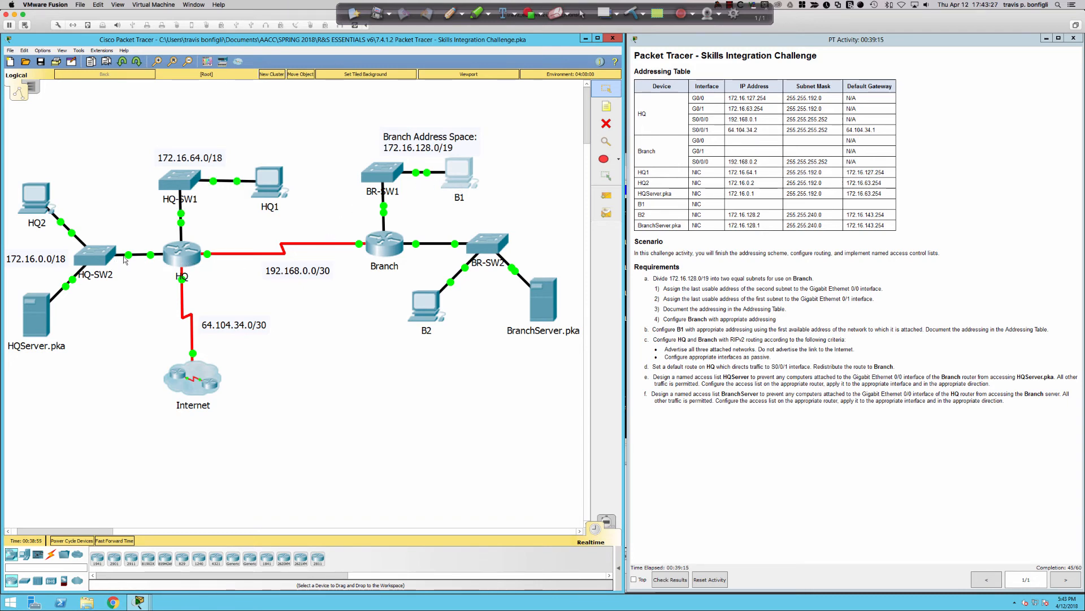
Create the standard named access list BranchServer on the Branch router and begin a deny entry for network 172.16.64.0
click(386, 249)
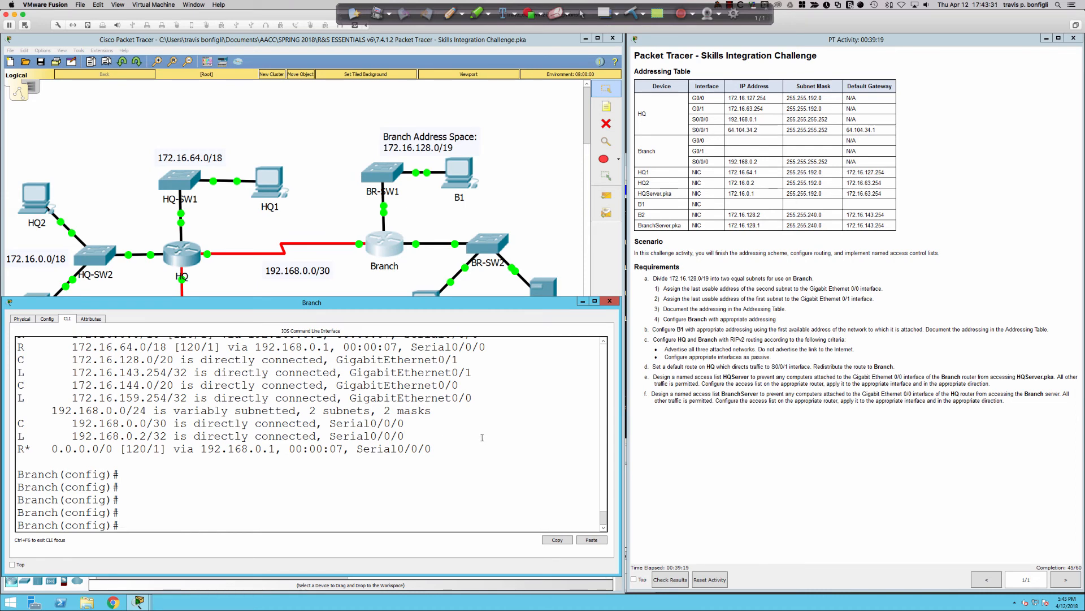
key(Return)
key(Return)
key(Return)
text(ip access)
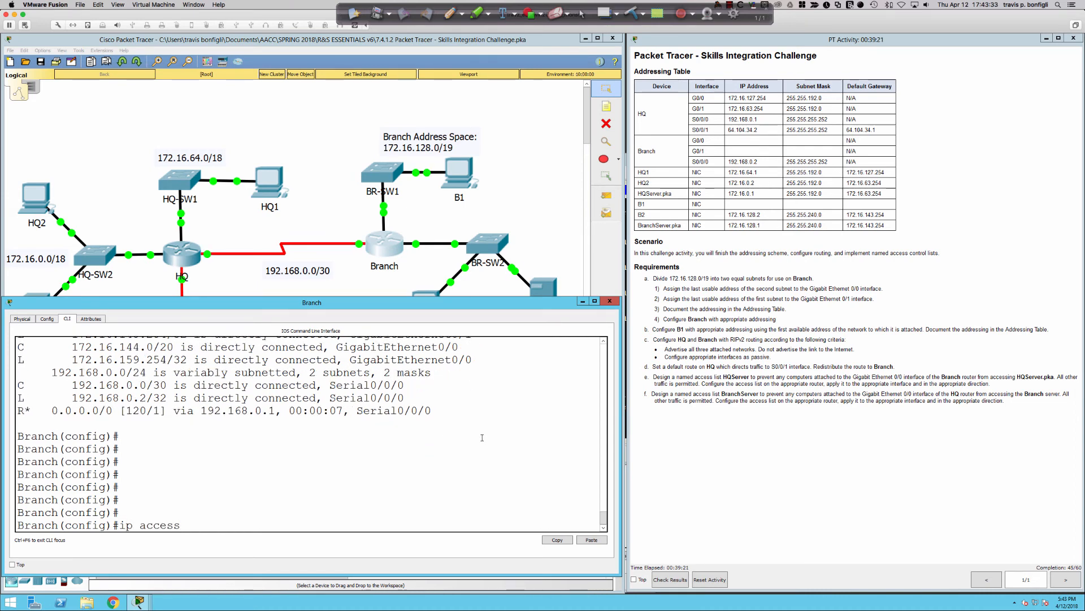
text(-list)
key(Tab)
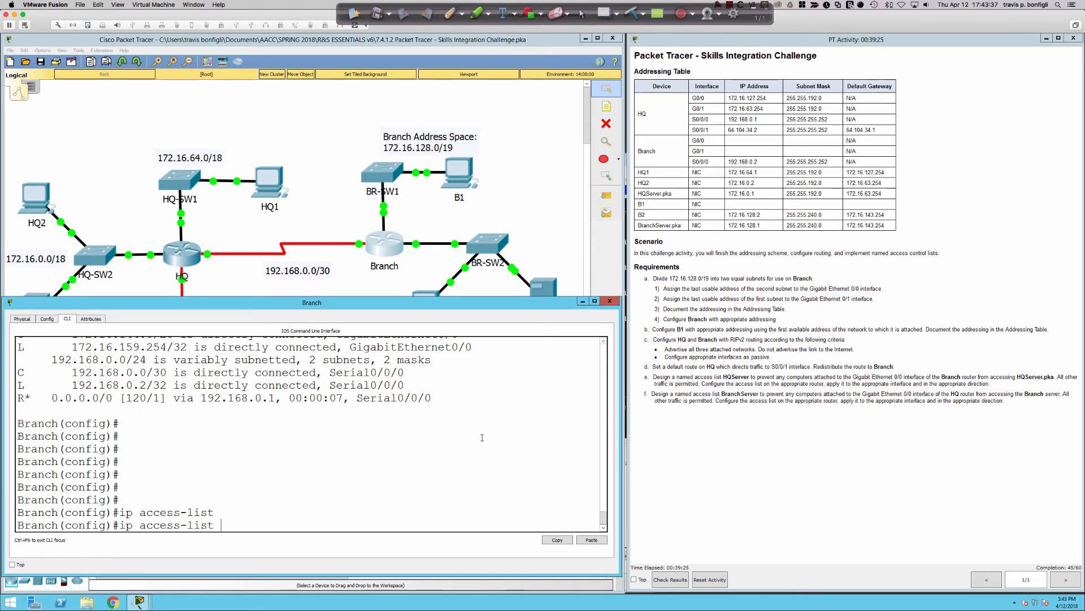
text(BranchServer)
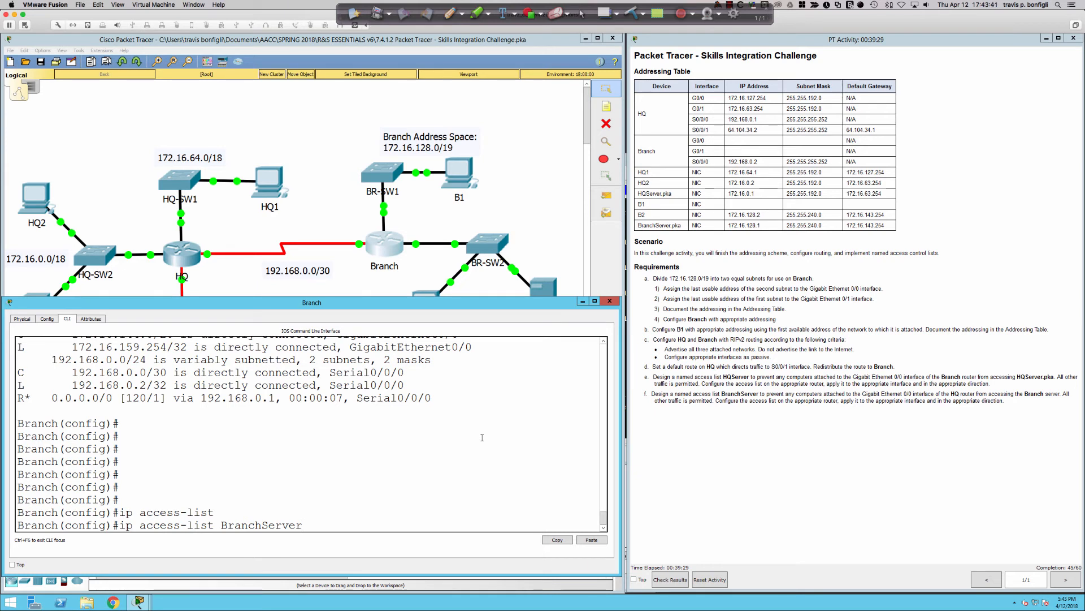
text(standard)
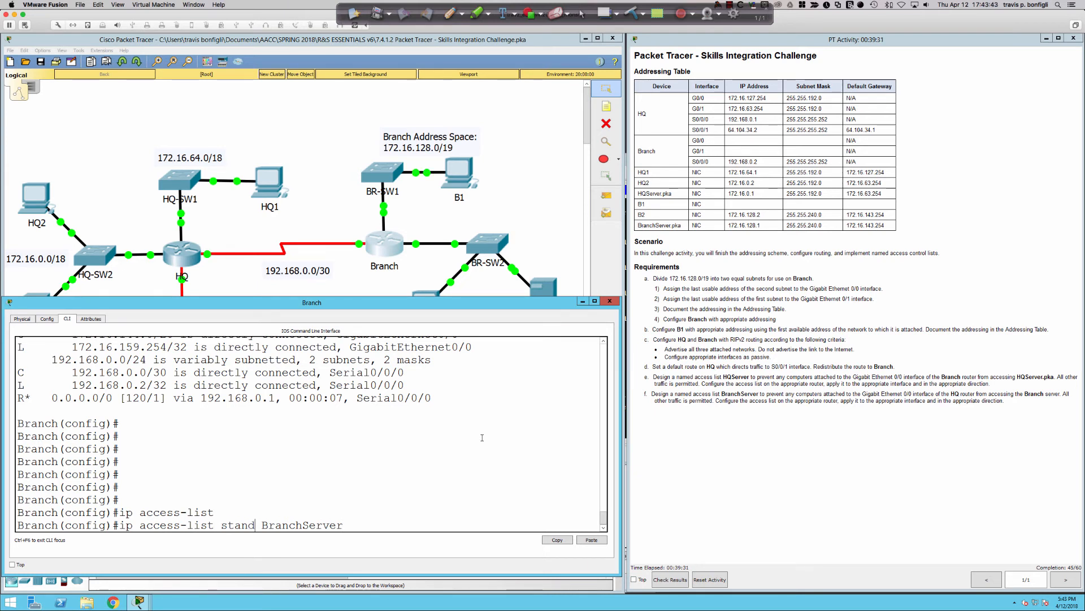
key(Return)
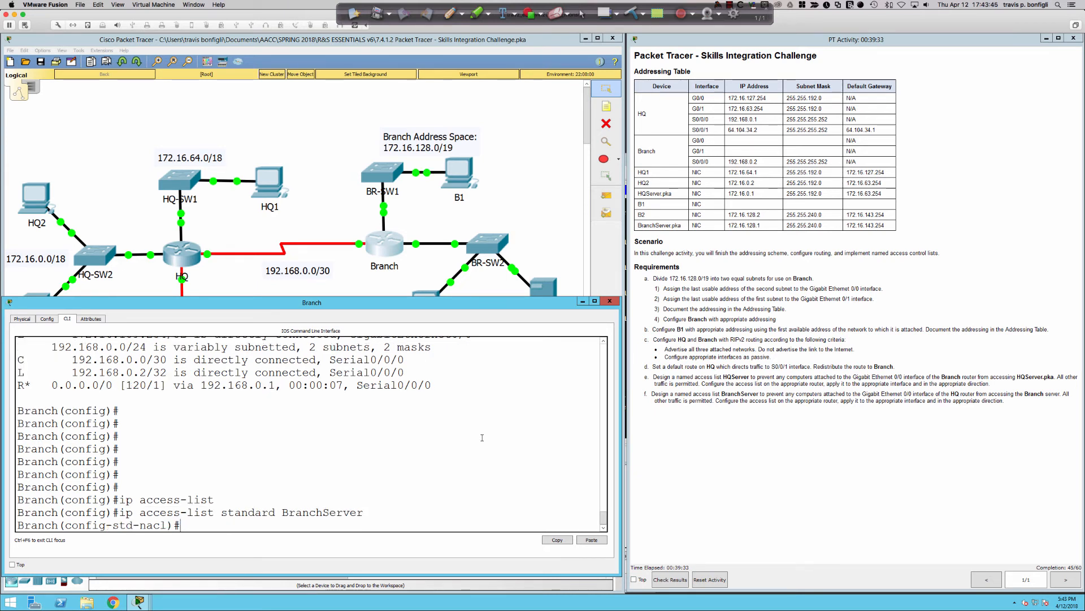
text(deny 172.16.64.0)
Underline the /18 prefix of 172.16.64.0 with the Ink2Go pen and write its 32-bit binary subnet mask above the topology
click(451, 12)
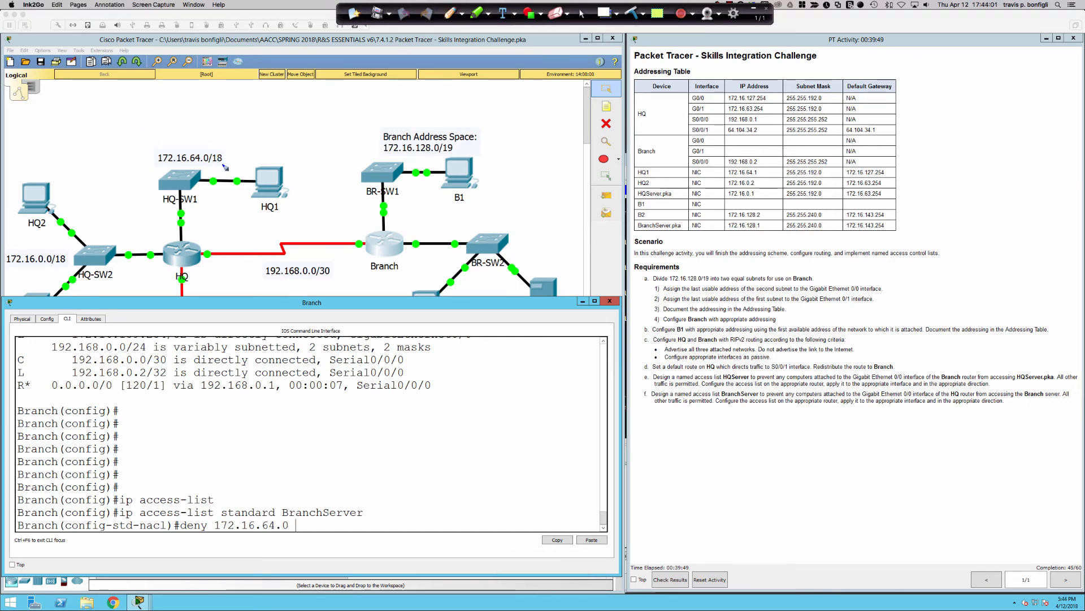
drag(212, 165, 225, 164)
mouse_move(55, 102)
mouse_down()
mouse_move(55, 117)
mouse_move(91, 115)
mouse_up()
mouse_move(100, 94)
mouse_down()
mouse_move(100, 117)
mouse_move(126, 116)
mouse_up()
drag(132, 99, 137, 116)
mouse_move(144, 96)
mouse_down()
mouse_move(144, 116)
mouse_move(185, 117)
mouse_up()
click(170, 113)
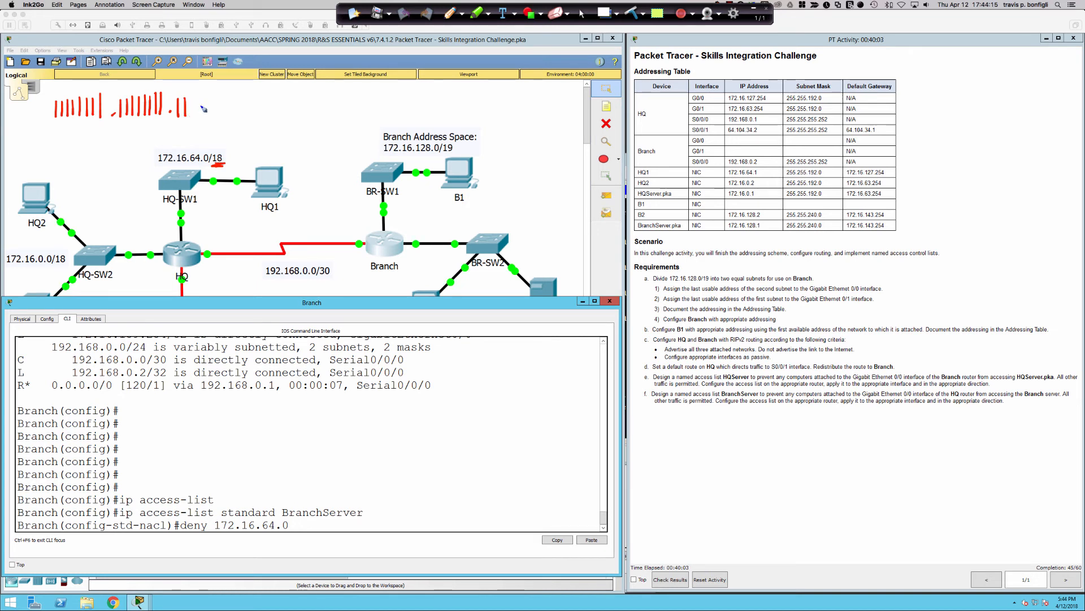
mouse_move(201, 102)
mouse_down()
mouse_move(195, 115)
mouse_move(201, 103)
mouse_move(215, 115)
mouse_move(382, 115)
mouse_up()
click(254, 111)
click(293, 113)
drag(401, 103, 403, 109)
mouse_move(421, 99)
mouse_down()
mouse_move(411, 114)
mouse_move(419, 100)
mouse_up()
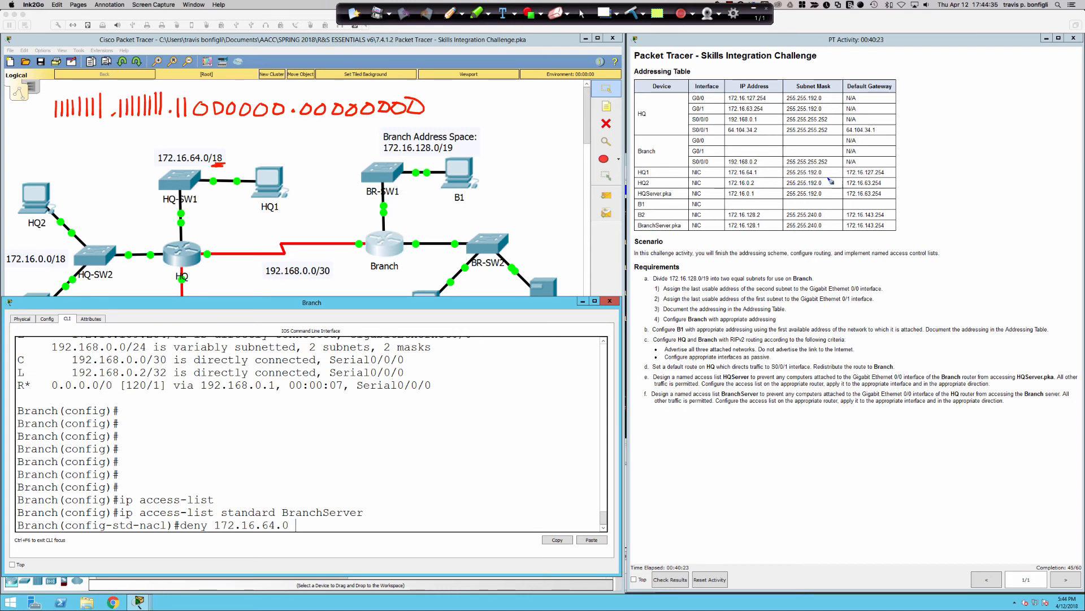
Mark HQ1's subnet mask in the addressing table and write 255.255.192.0 beneath the binary mask
drag(829, 167, 827, 187)
drag(61, 133, 69, 143)
drag(70, 133, 76, 142)
mouse_move(79, 129)
mouse_down()
mouse_move(135, 143)
mouse_move(142, 127)
mouse_move(148, 139)
mouse_move(148, 121)
mouse_move(199, 137)
mouse_move(266, 125)
mouse_up()
click(162, 132)
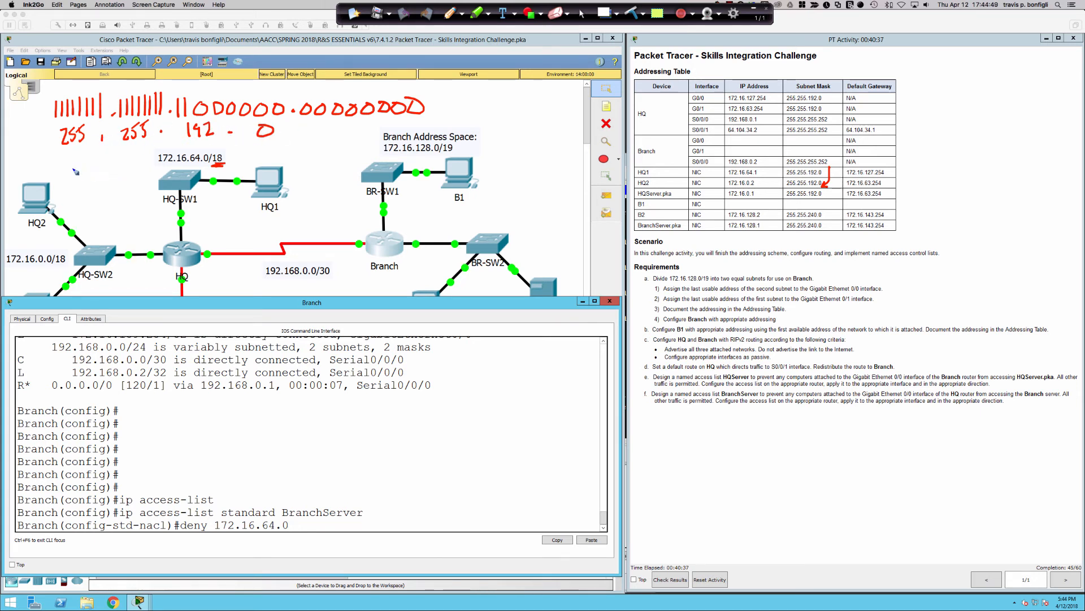
Write and circle the wildcard mask 0.0.63.255 under the subnet mask, clear all annotations and return to the normal cursor
mouse_move(74, 164)
mouse_down()
mouse_move(65, 175)
mouse_move(127, 163)
mouse_move(138, 177)
mouse_move(180, 175)
mouse_up()
click(100, 171)
drag(192, 154, 202, 162)
mouse_move(208, 145)
mouse_down()
mouse_move(210, 162)
mouse_move(220, 141)
mouse_move(228, 154)
mouse_move(237, 127)
mouse_up()
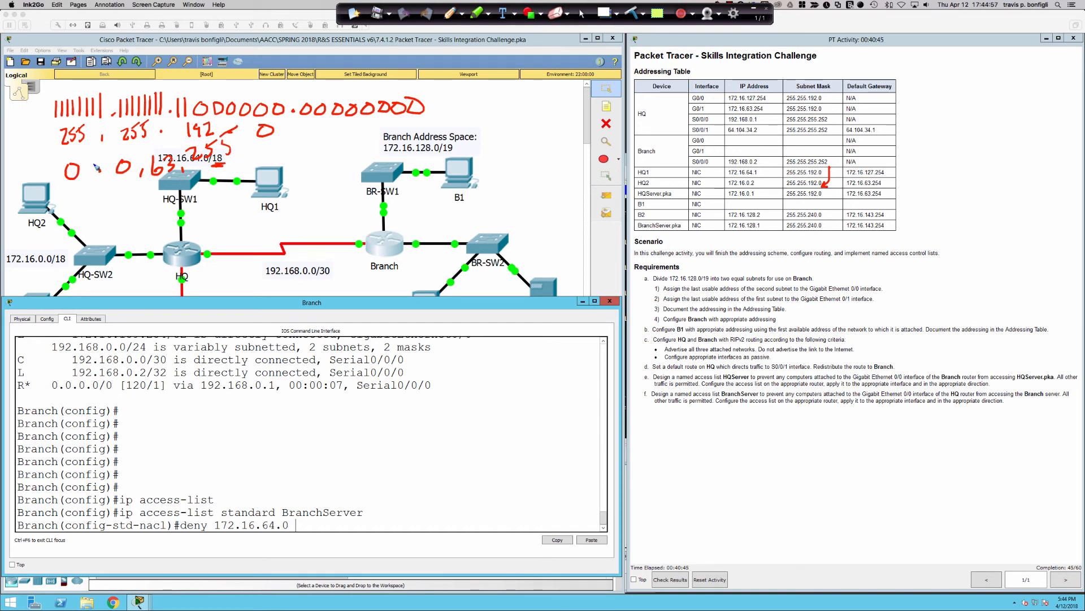
mouse_move(95, 161)
mouse_down()
mouse_move(145, 189)
mouse_move(246, 133)
mouse_move(6, 196)
mouse_up()
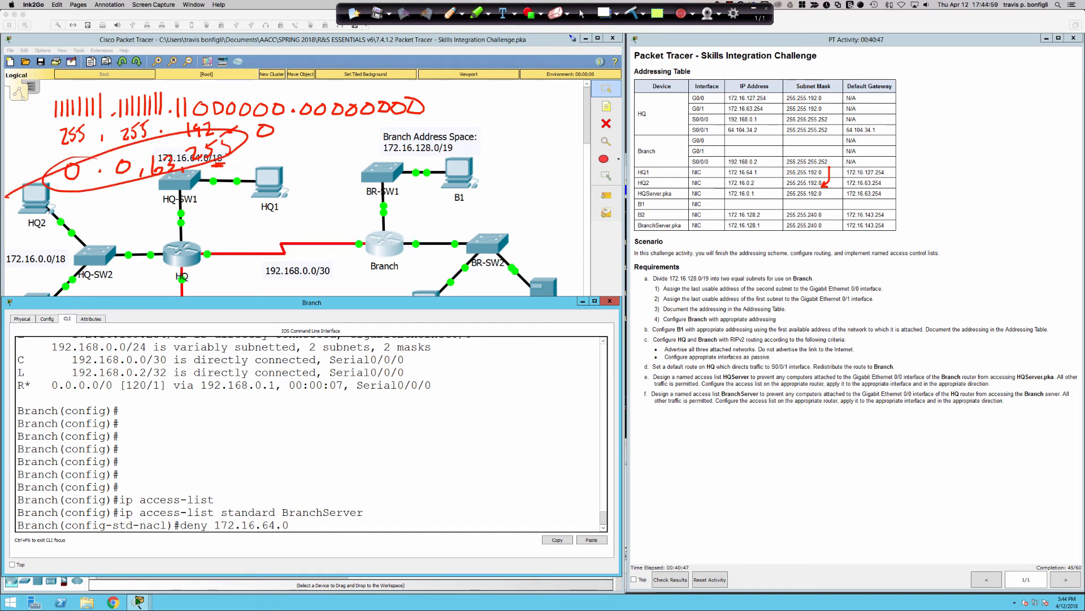
click(632, 13)
click(584, 12)
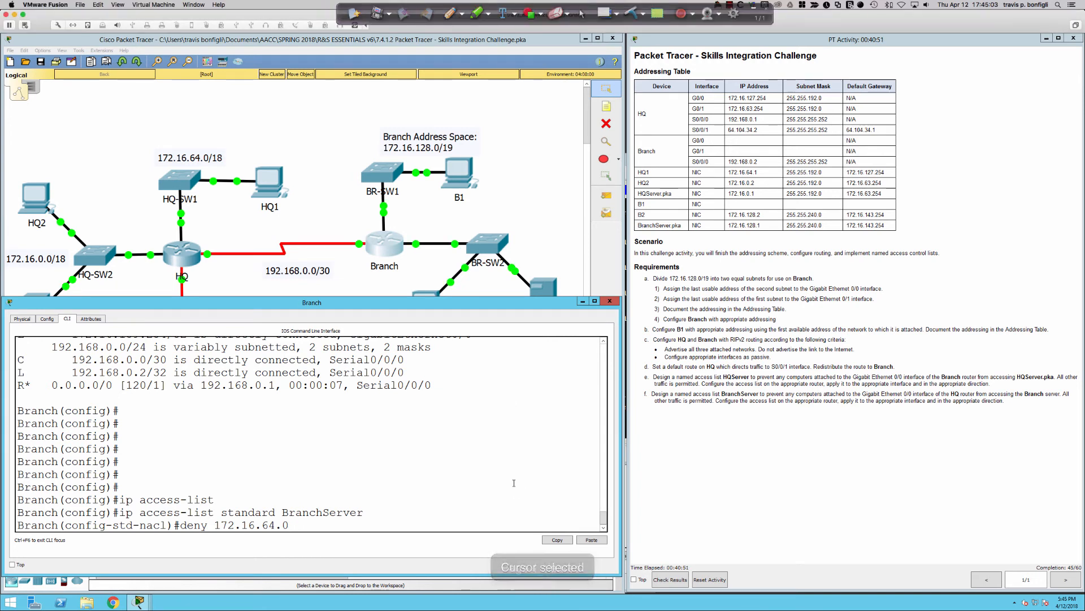
Complete the 172.16.64.0 deny entry with wildcard mask 0.0.63.255, add a permit any entry, and exit the access list
click(476, 484)
text(0.0)
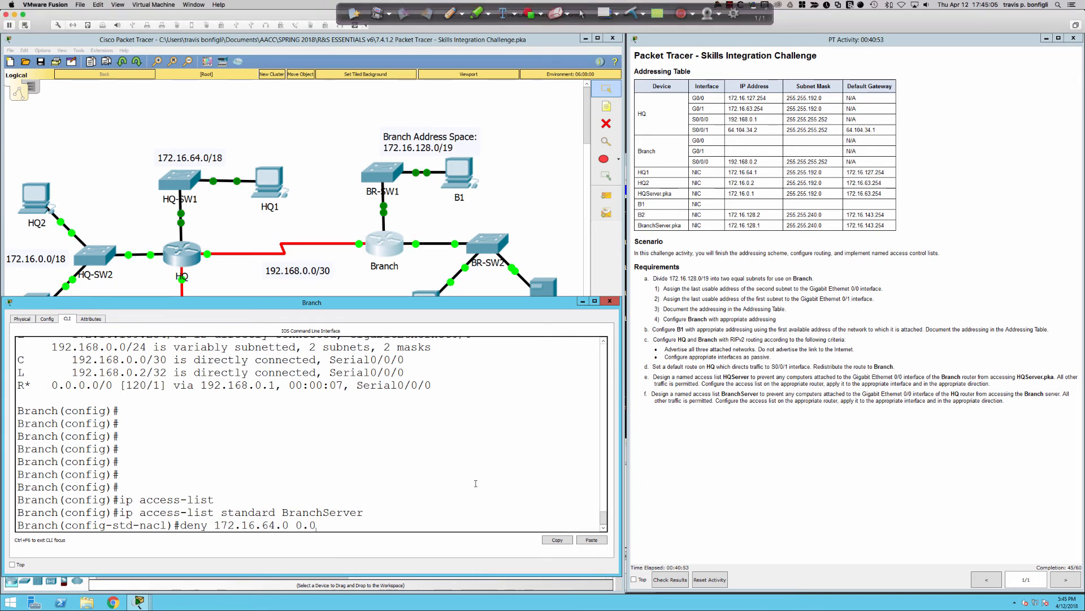
text(.63.255)
key(Return)
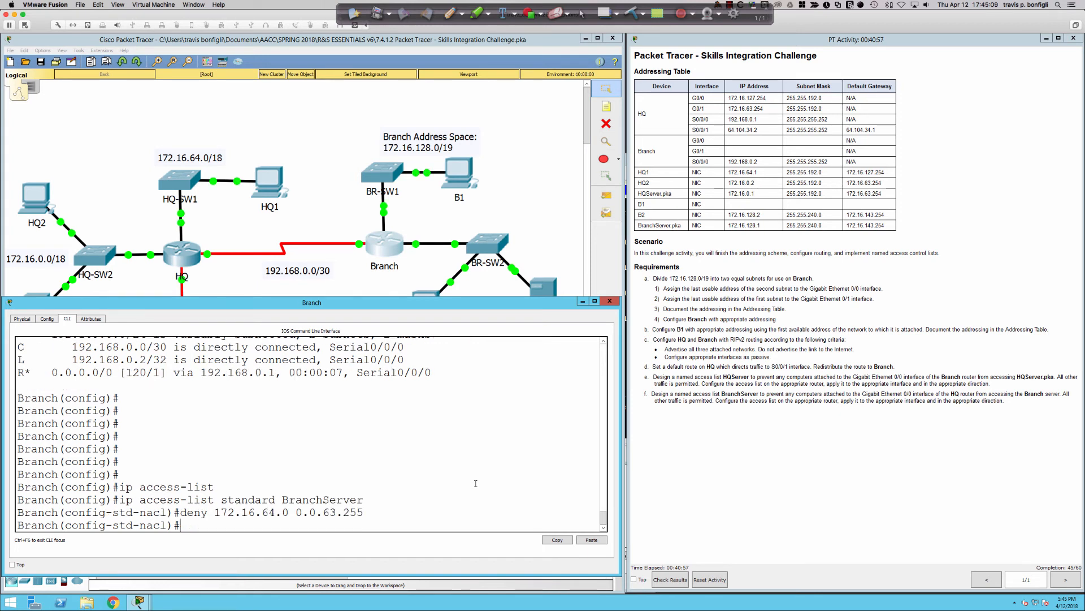
text(permit any)
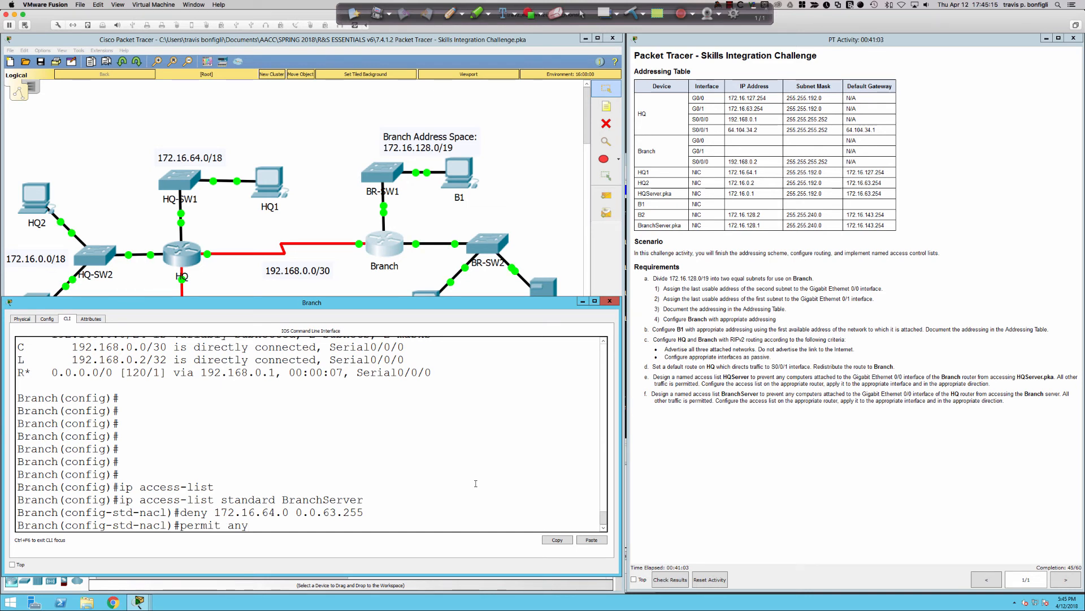
key(Return)
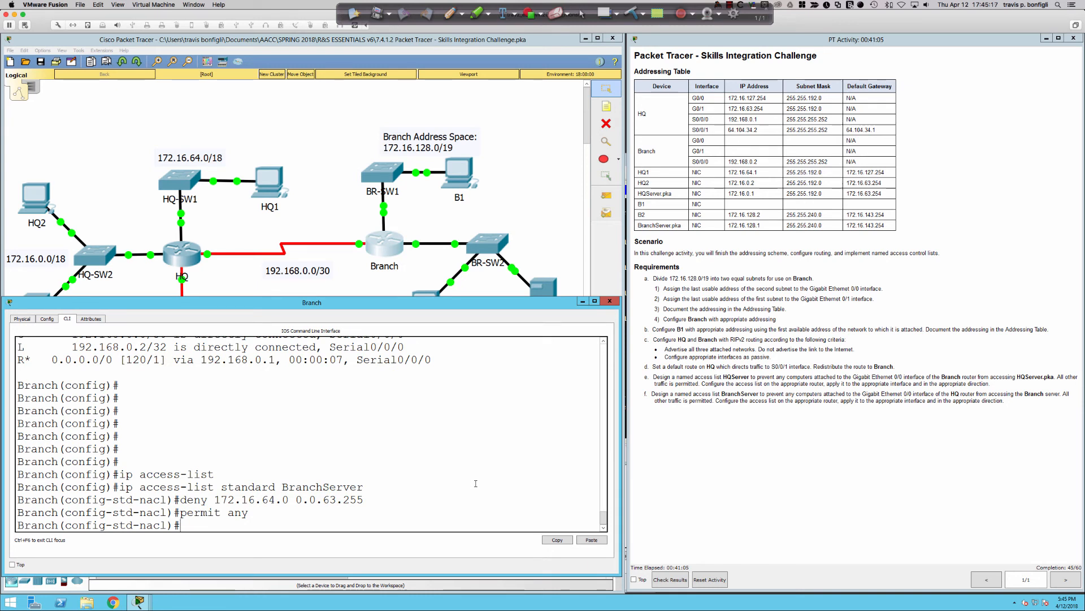
text(exit)
key(Return)
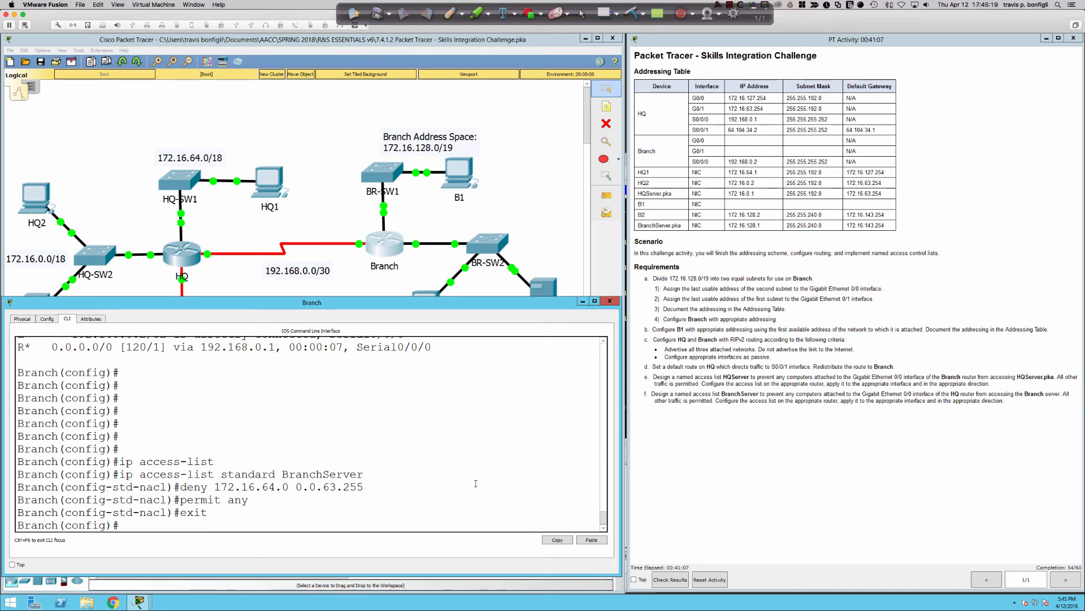
Apply the BranchServer access list outbound on Branch's interface gi0/1 and return to global configuration mode
text(int gi0/1)
key(Return)
text(ip acc)
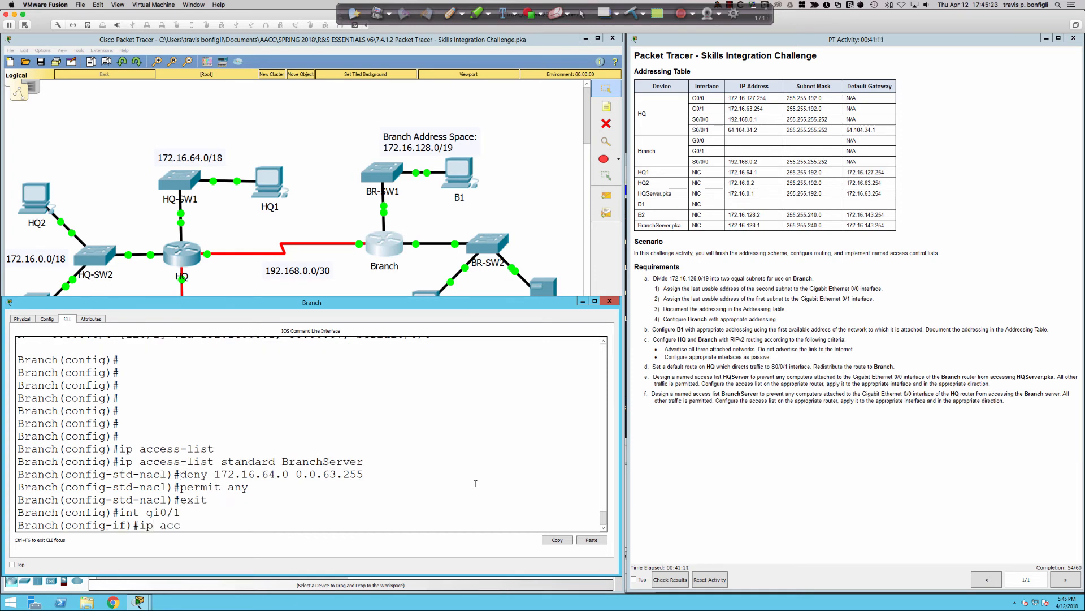
key(Tab)
text(Branc)
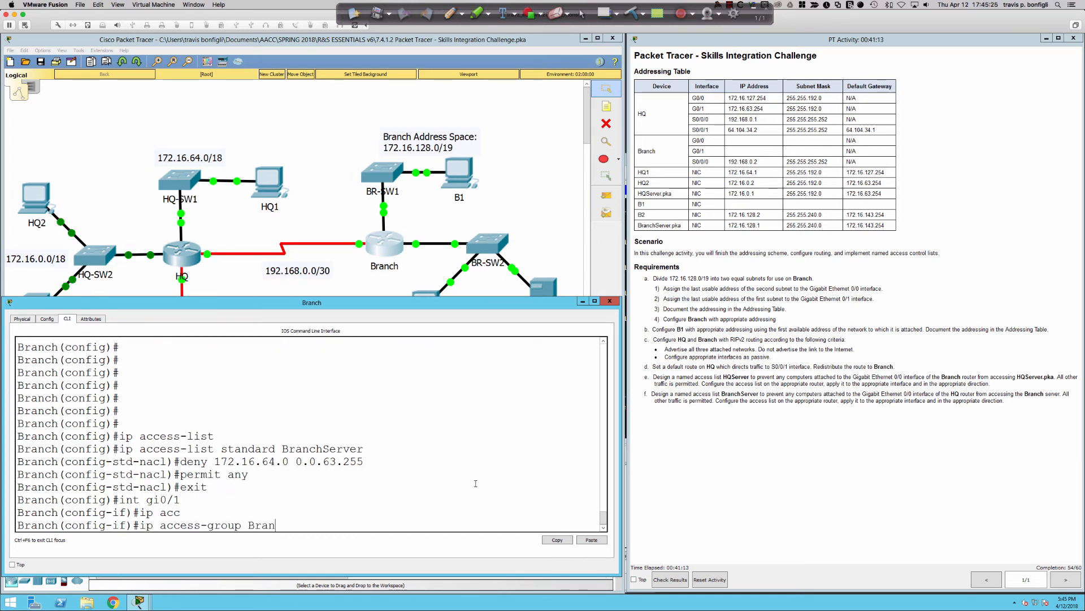
text(hServer out)
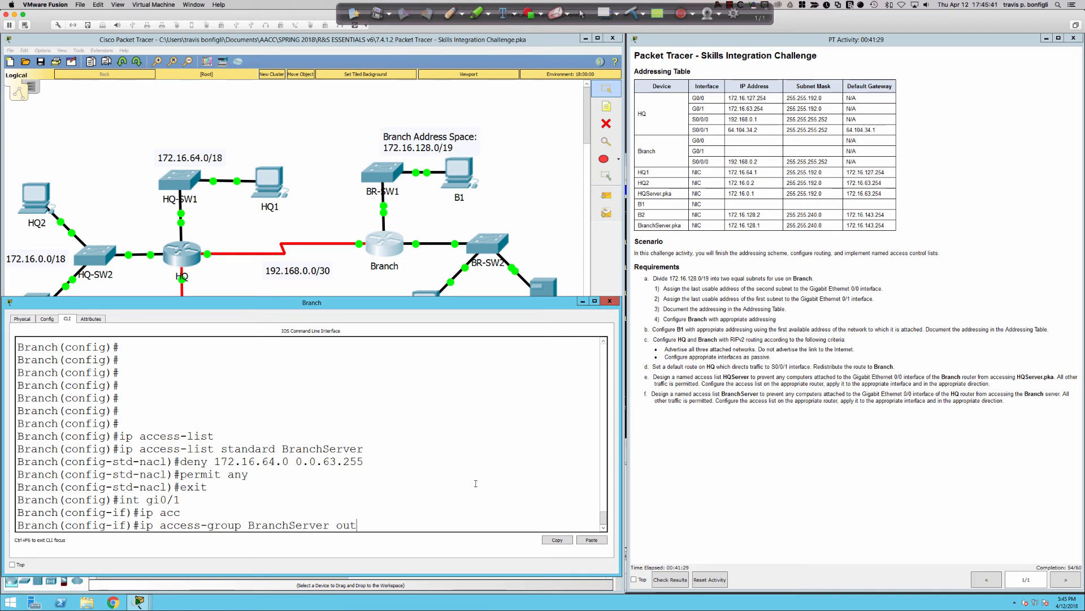
key(Return)
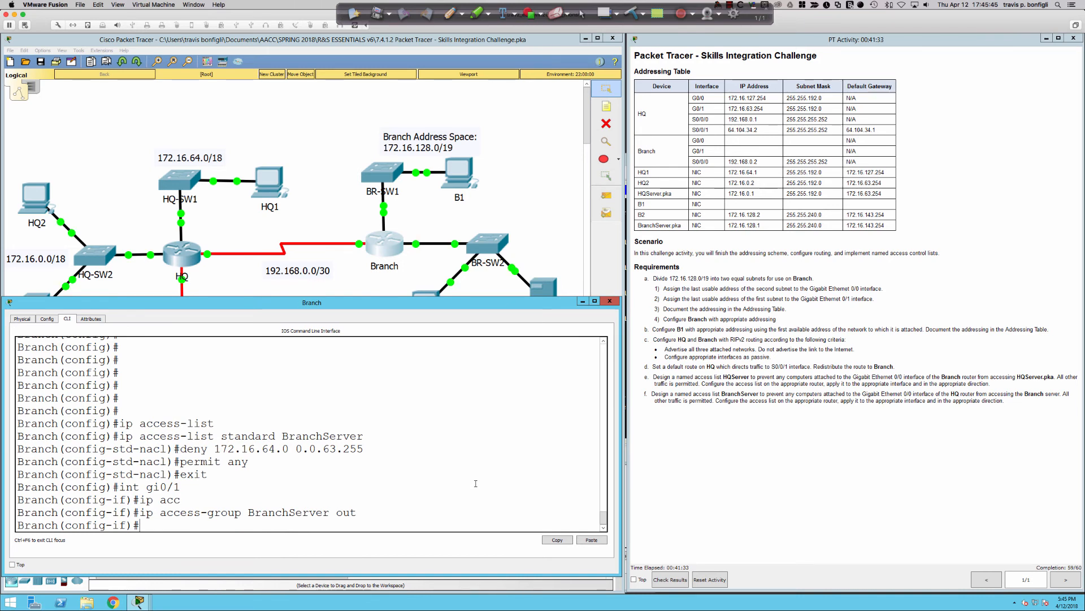
key(Return)
key(Return)
text(exit)
key(Return)
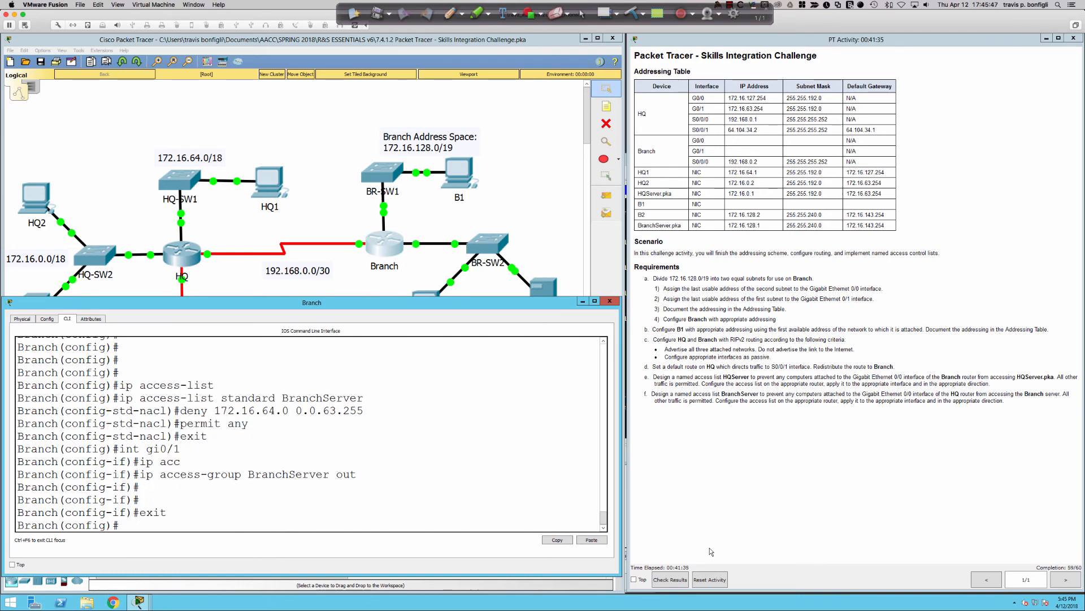
Check the activity results, review the assessment items for incorrect entries, and close the results
click(671, 579)
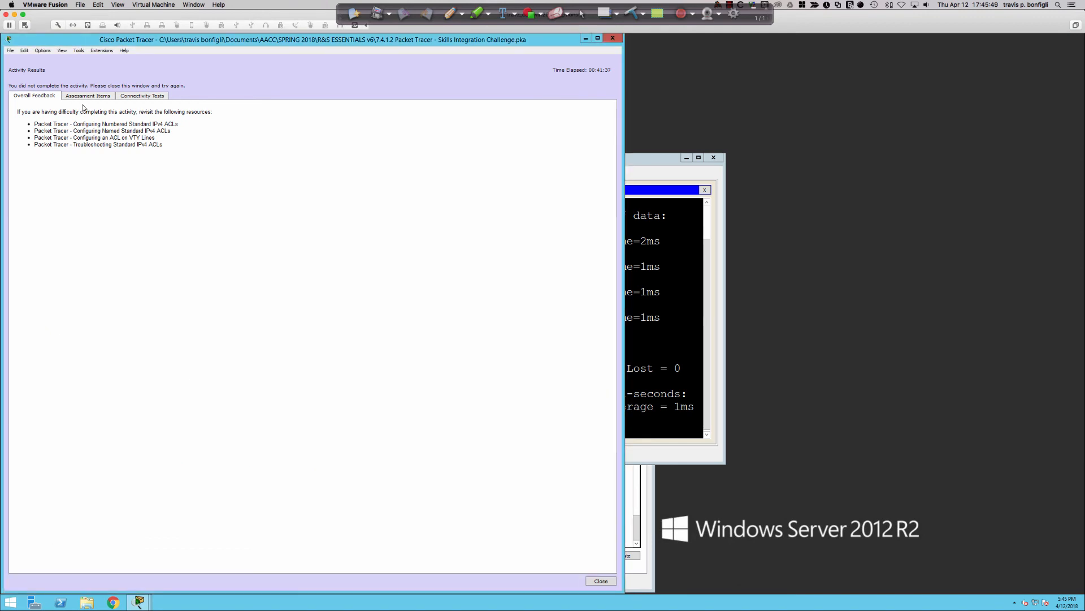
click(88, 97)
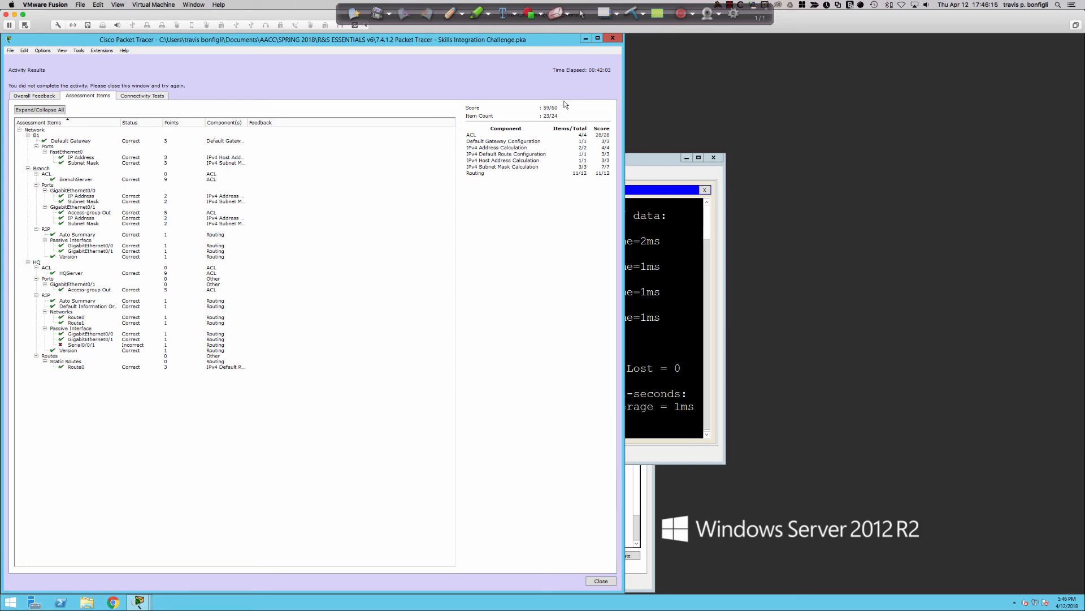
click(613, 38)
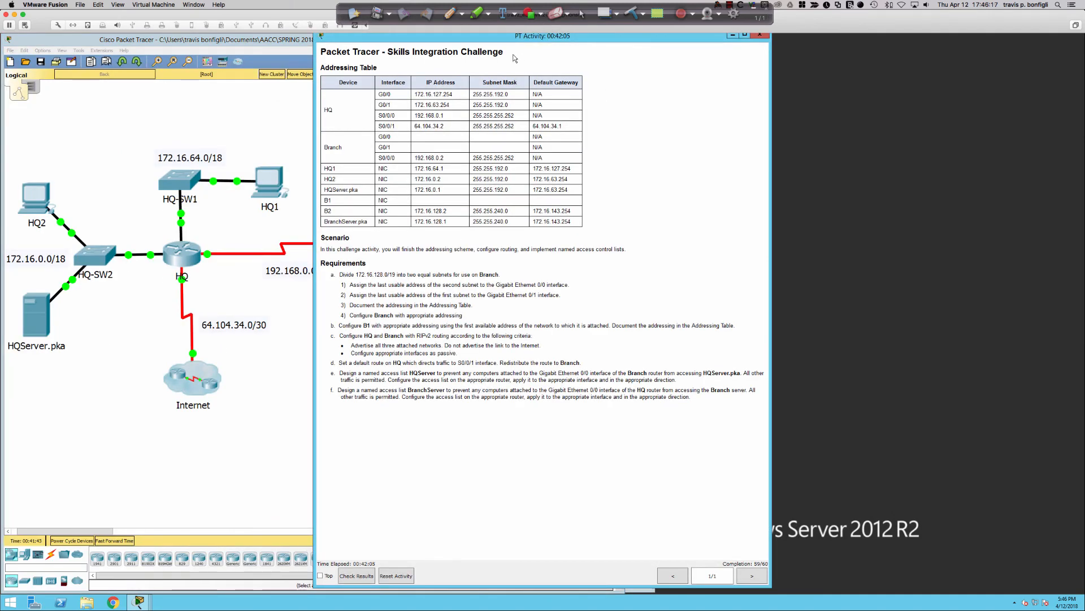
Place the activity instructions beside the topology and highlight the requirement to configure appropriate interfaces as passive
drag(490, 44, 802, 48)
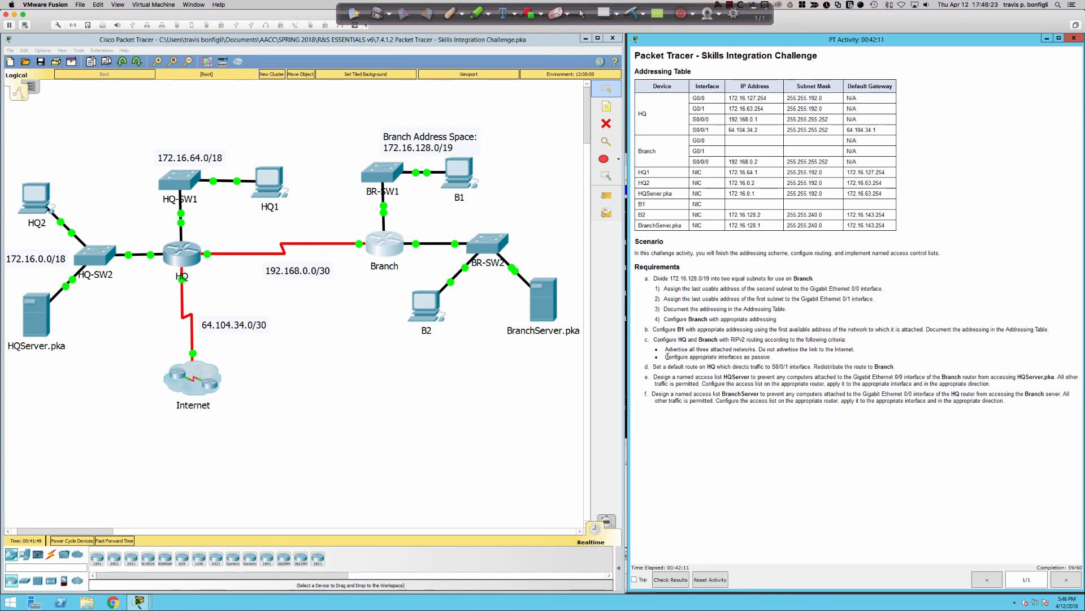
drag(667, 356, 775, 357)
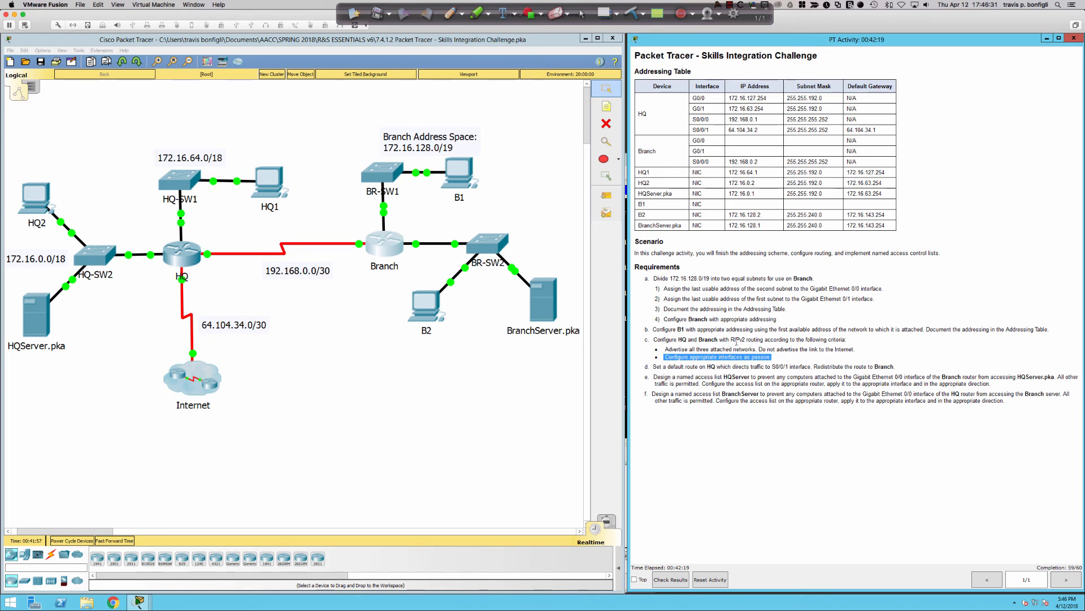
click(367, 482)
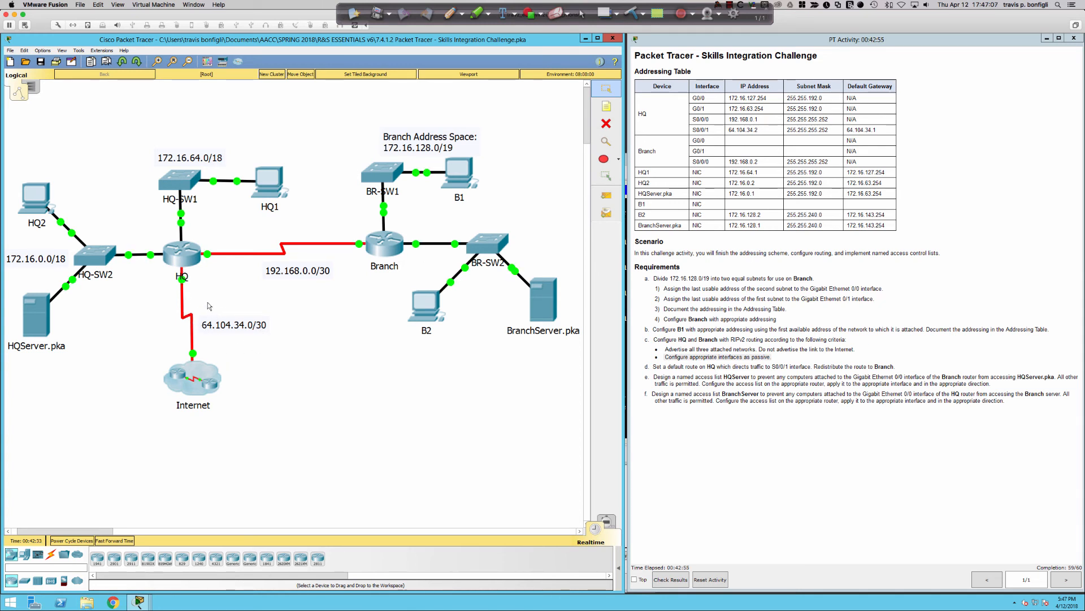
Display HQ's IP interface summary from its command line and highlight the Serial0/0/1 entry
click(180, 270)
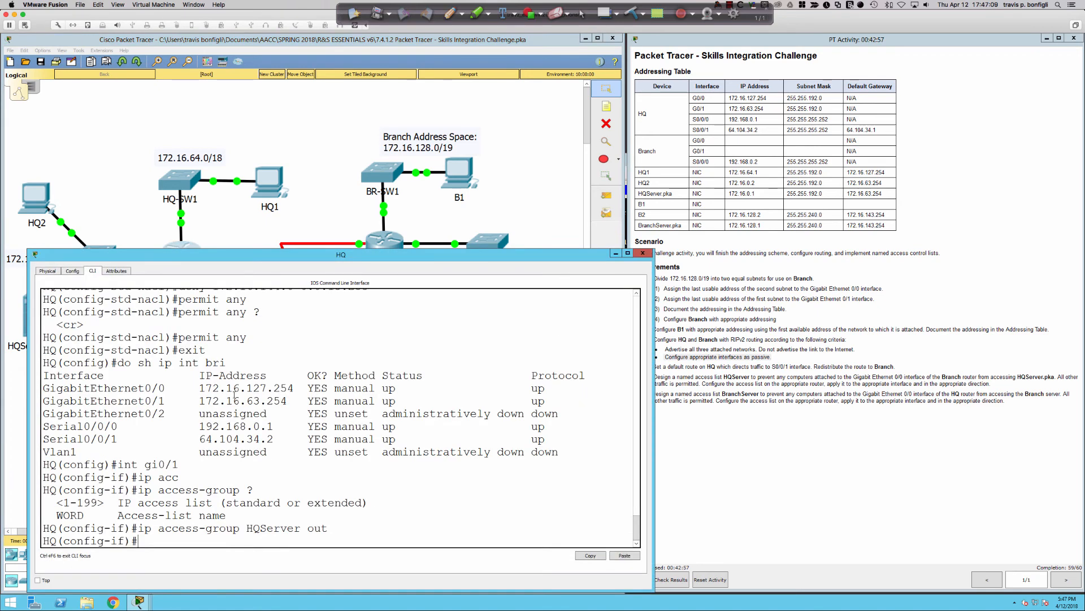
text(do sh ip int bri)
key(Return)
key(Return)
key(Return)
key(Return)
key(Return)
key(Return)
key(Return)
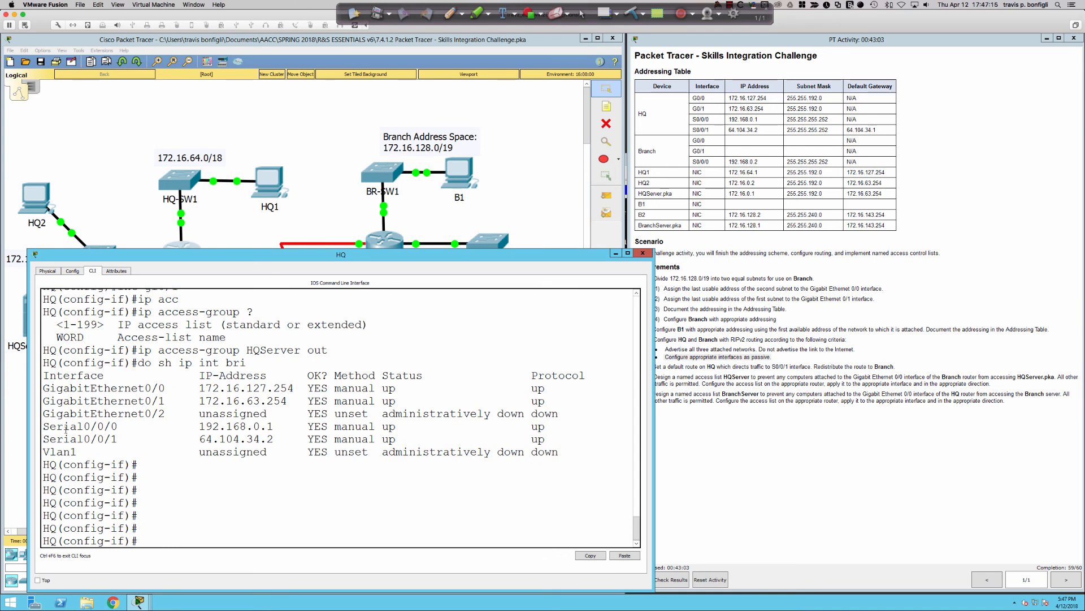
drag(44, 439, 552, 438)
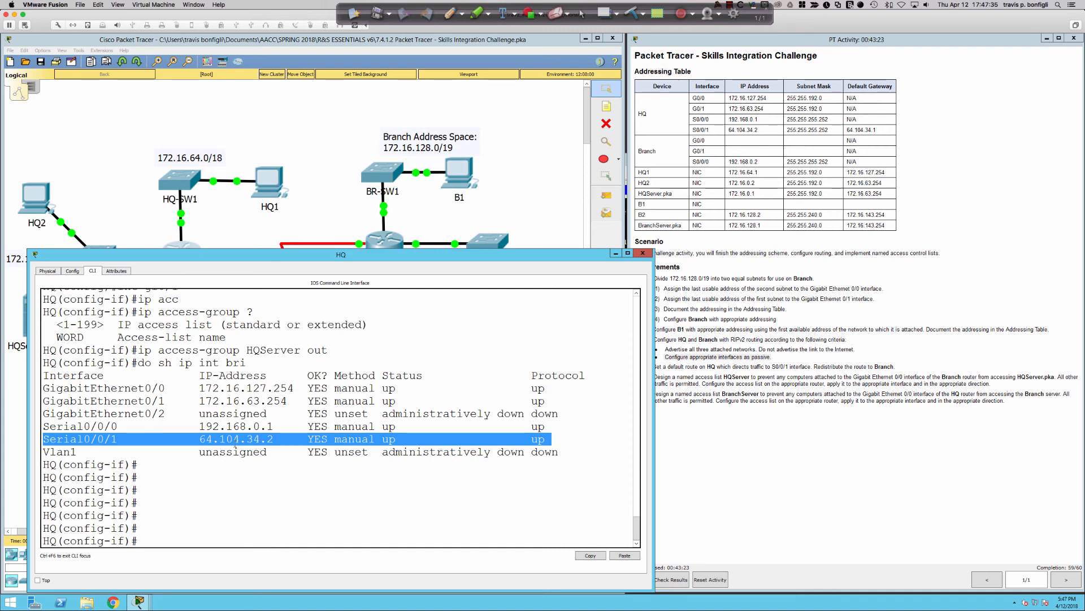
click(355, 487)
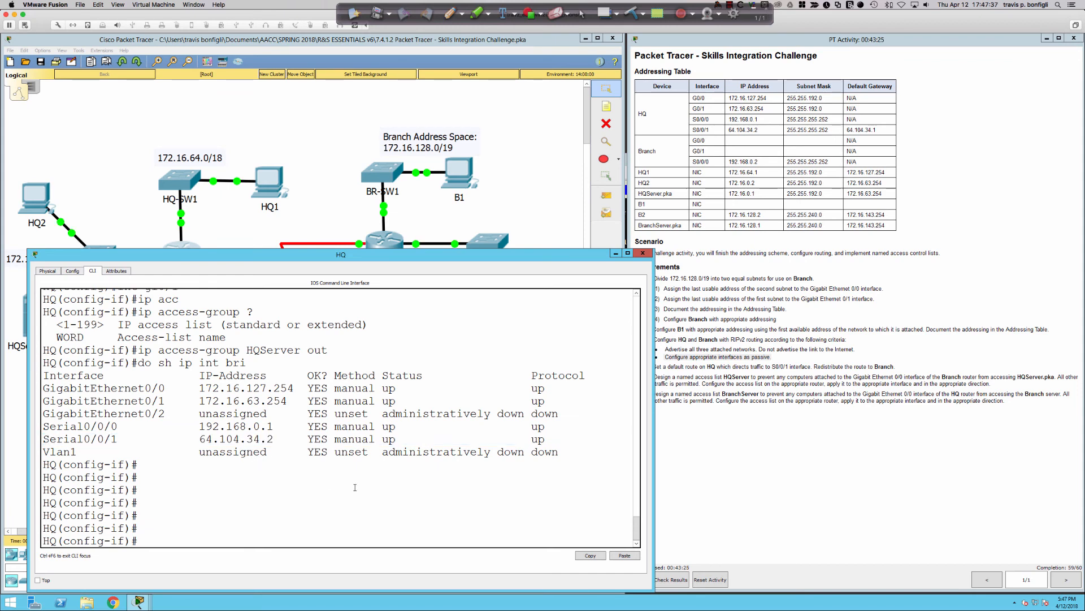
Enter HQ's RIP configuration and set s0/0/1 as a passive interface
text(router rip)
key(Return)
text(pas)
key(Tab)
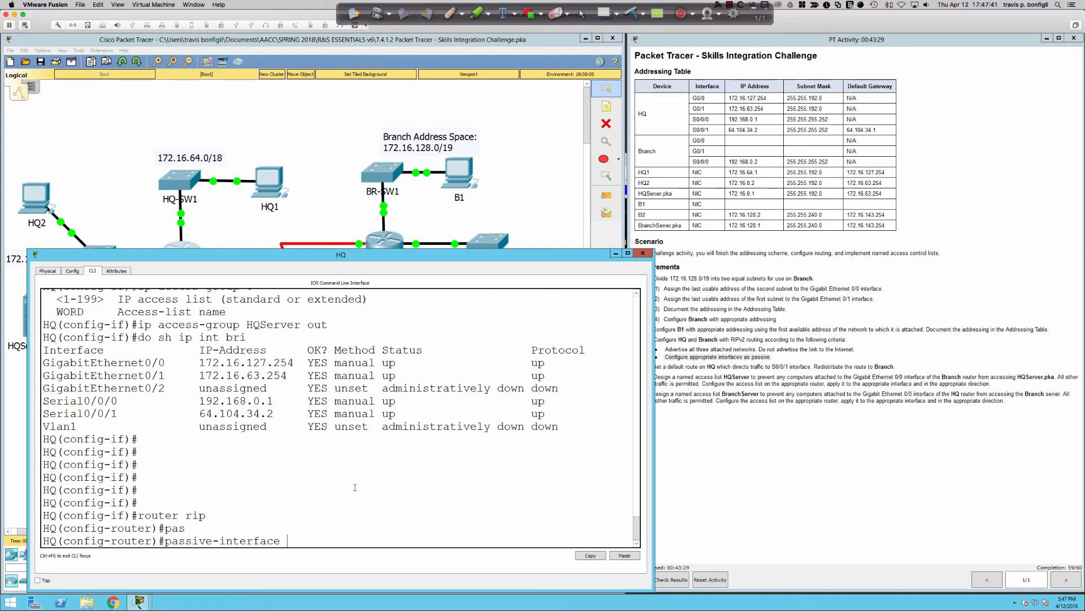
text(s0/0/1)
key(Return)
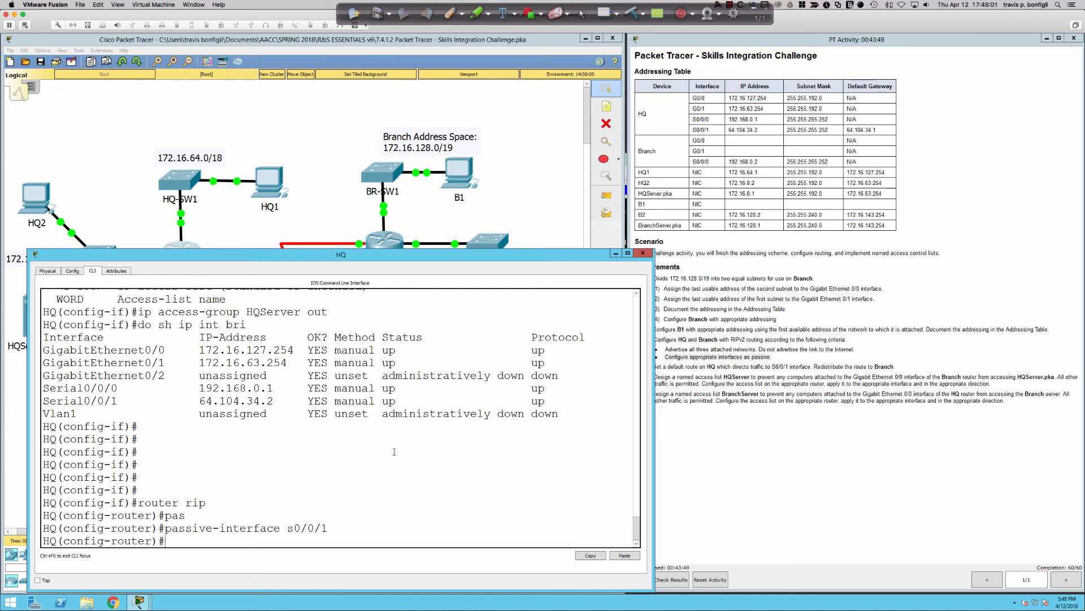
Remove the passive setting from s0/0/1 in HQ's RIP configuration
key(Up)
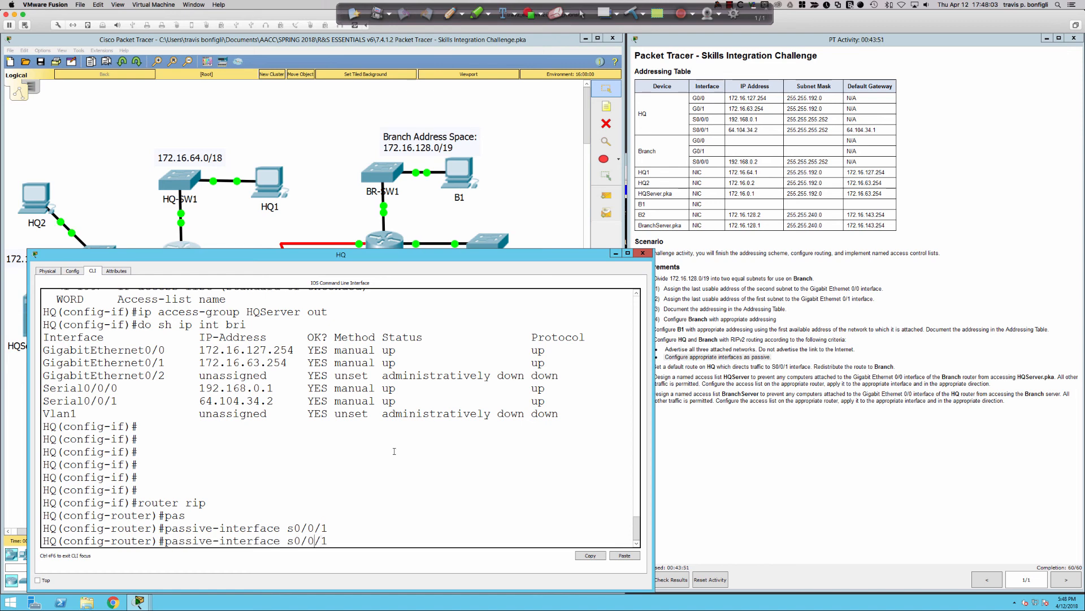
key(ctrl+a)
text(no)
key(Return)
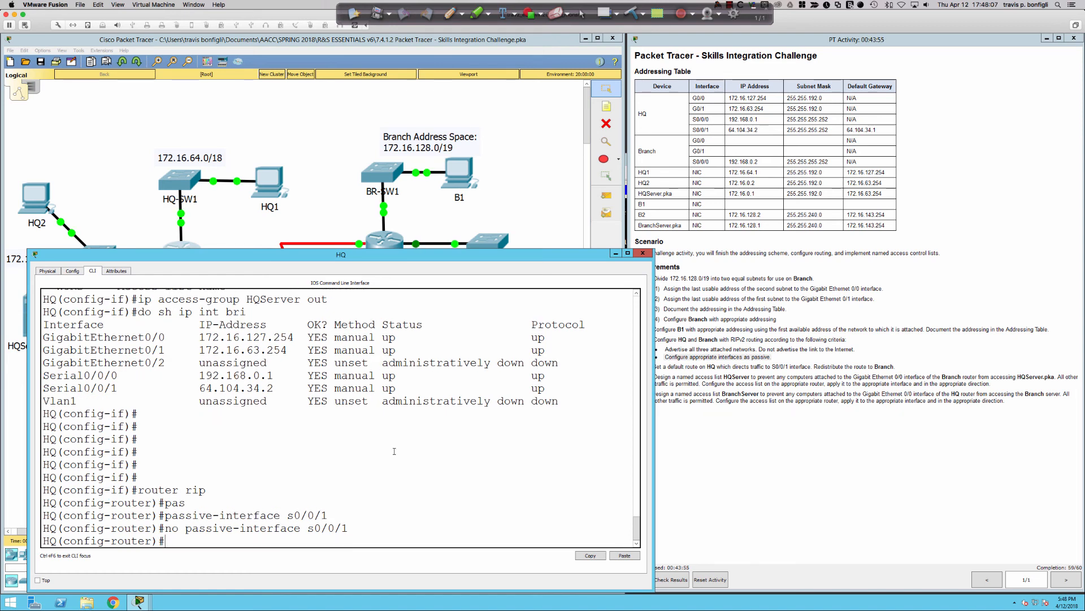
Leave configuration mode on HQ and turn on RIP debugging with debug ip rip
key(Return)
key(Return)
key(Return)
text(end)
key(Return)
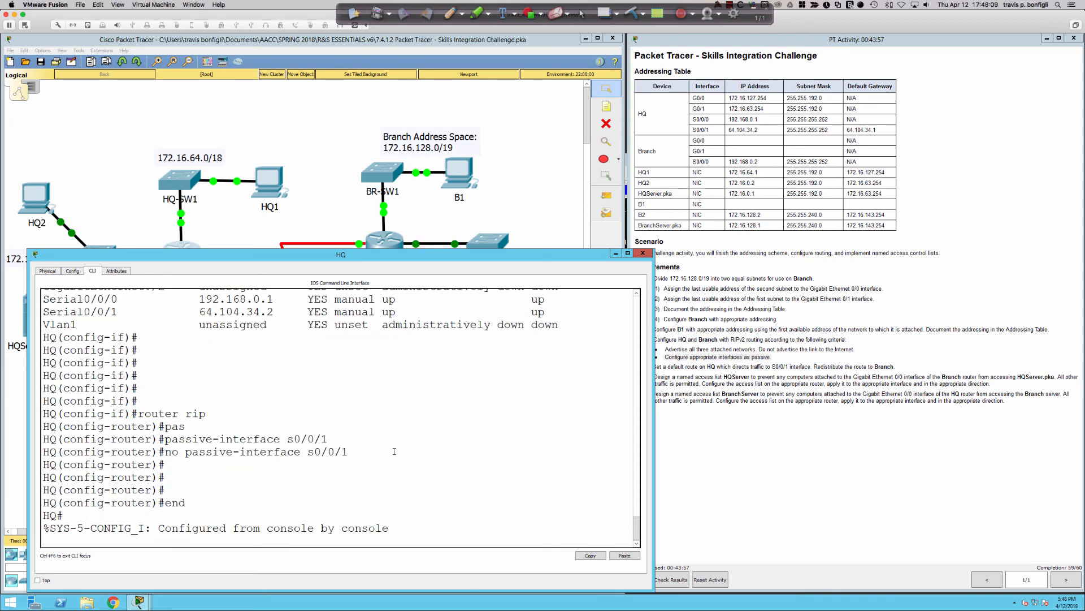
key(Return)
key(Return)
key(Return)
key(Return)
text(debug ip ro)
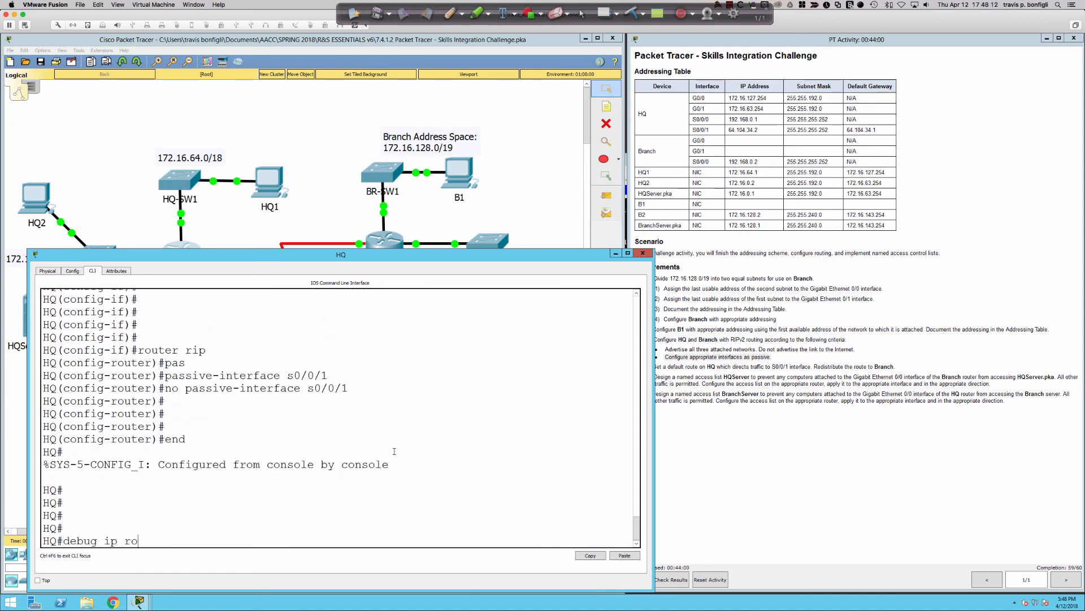
key(BackSpace)
text(ip rip)
key(Return)
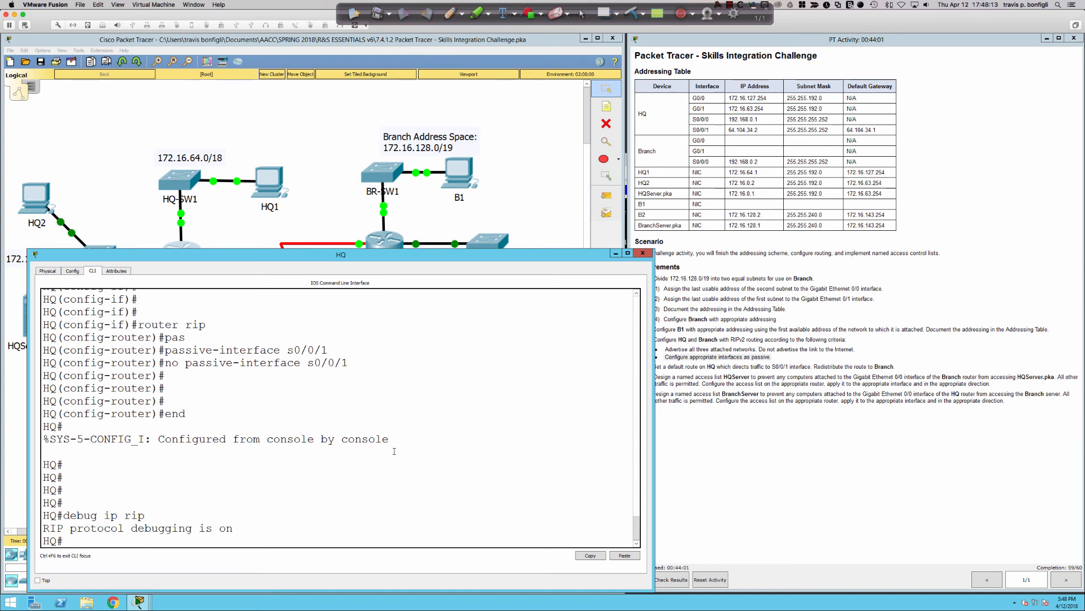
key(Return)
key(Return)
key(Return)
key(Return)
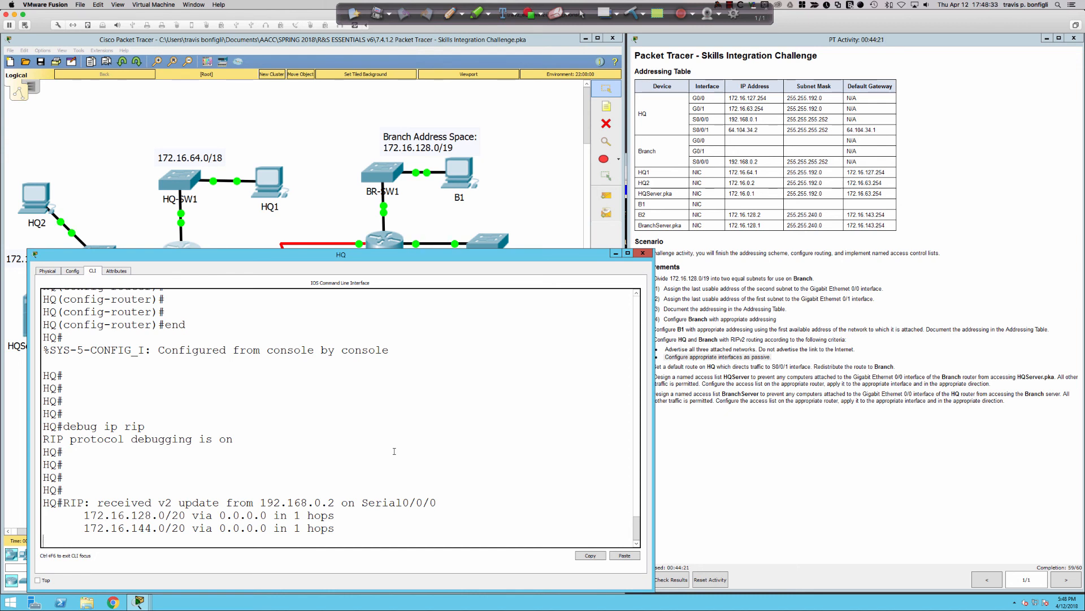
Examine HQ's RIP debug output and highlight the route entries in the update it sends
key(Return)
key(Return)
key(Return)
key(Return)
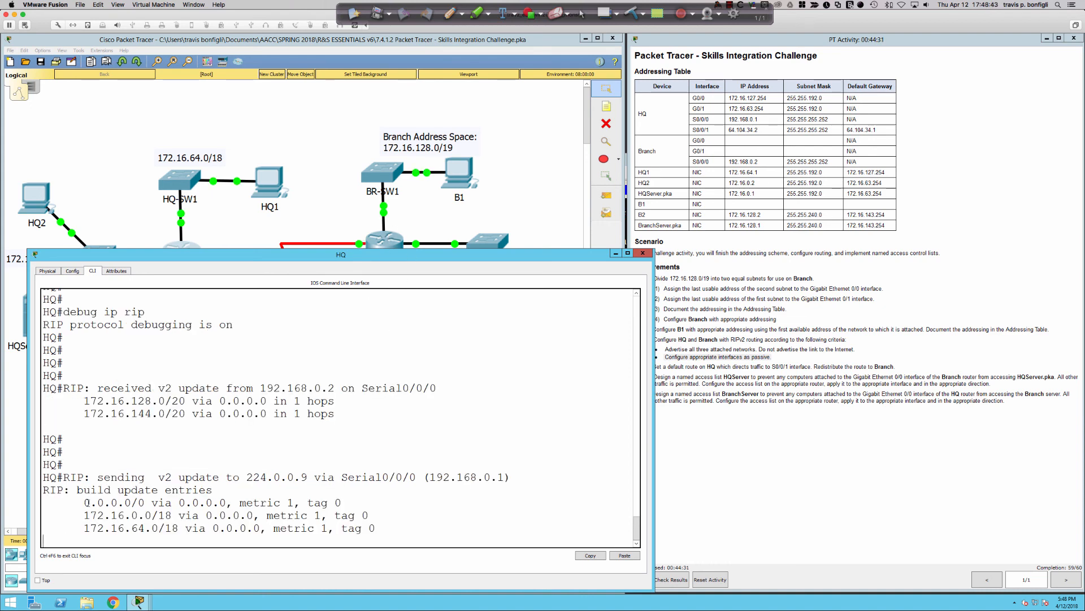
drag(91, 502, 148, 489)
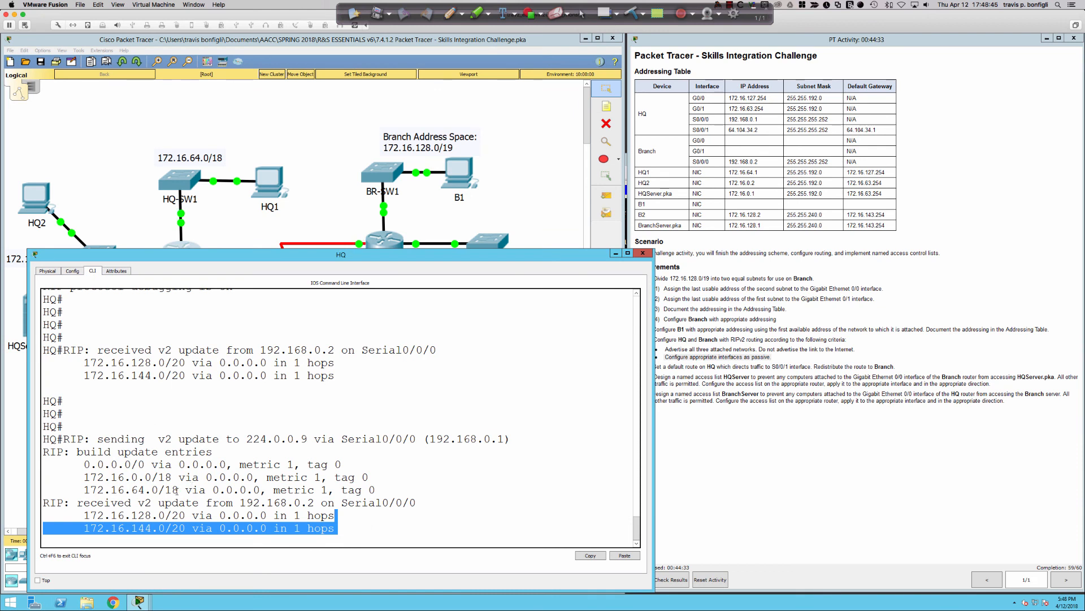
click(77, 462)
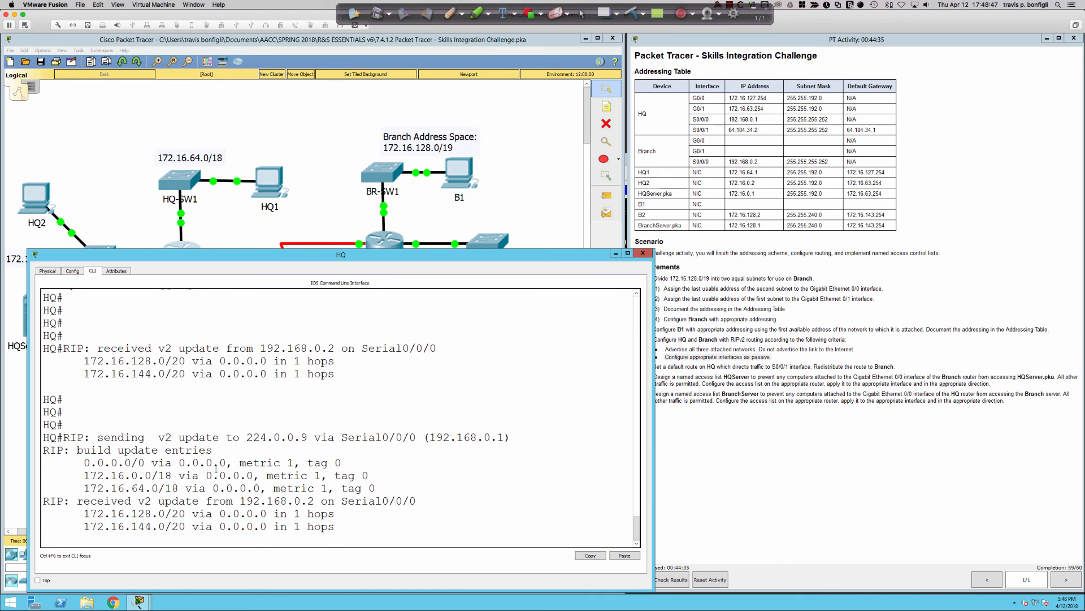
drag(374, 489, 49, 461)
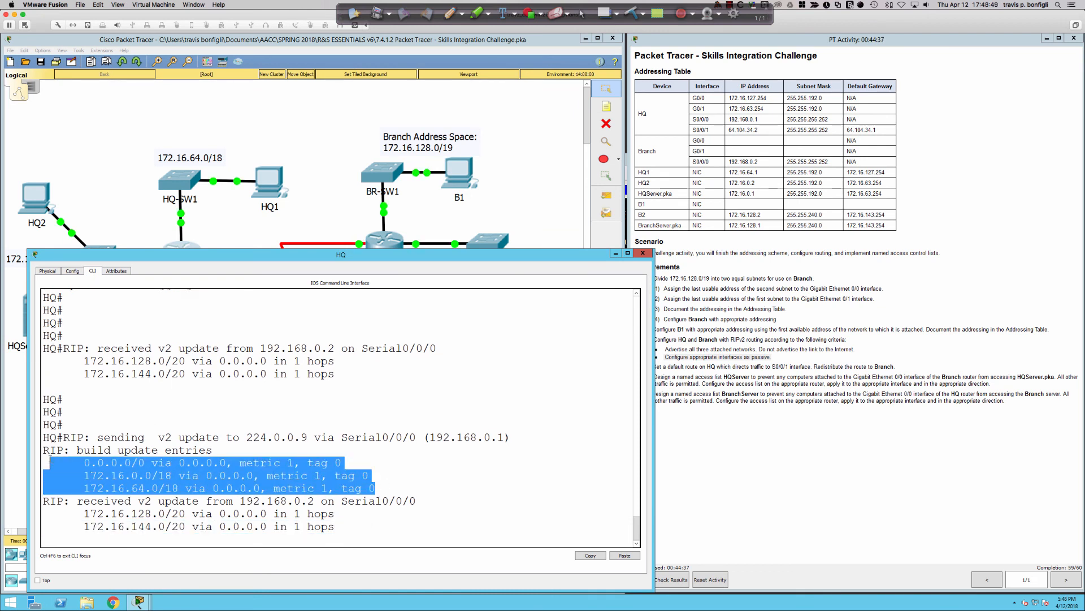
Return Branch's command line to privileged mode and turn on RIP debugging with debug ip rip
click(385, 239)
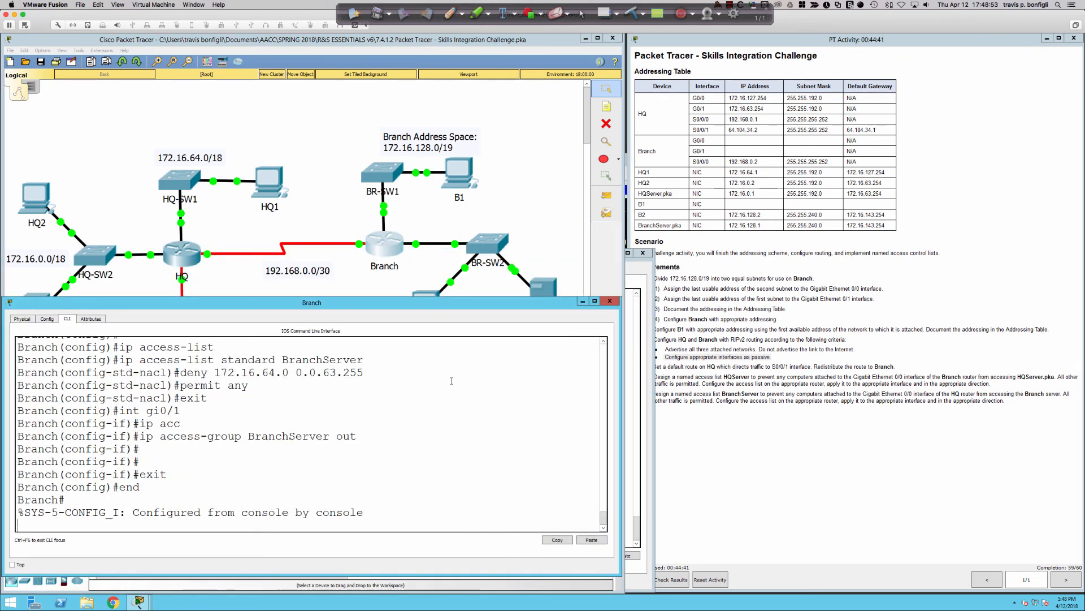
text(debug ip rip)
key(Return)
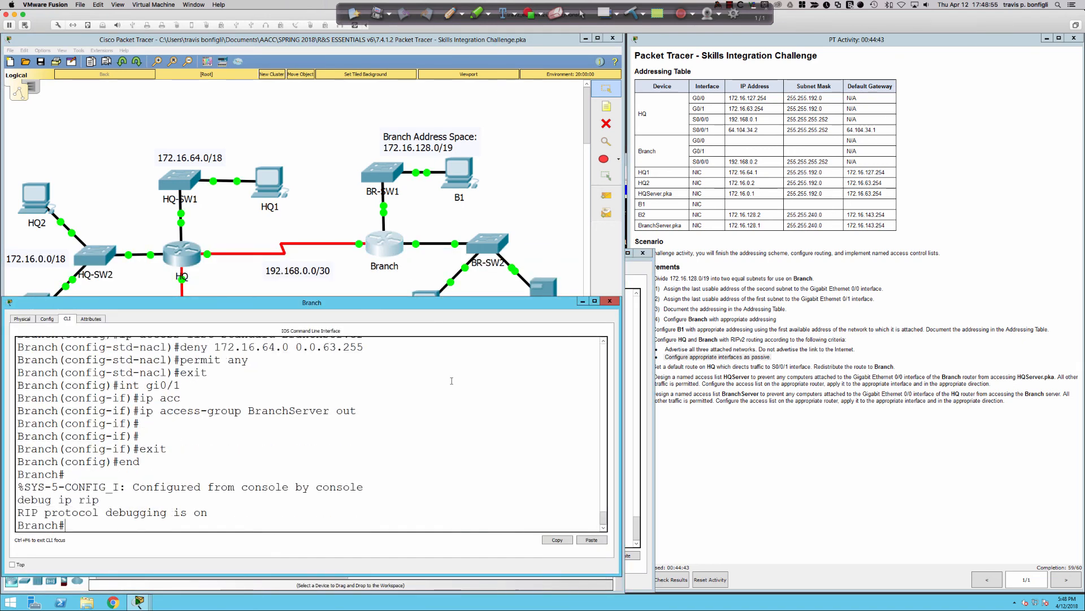
key(Return)
key(Return)
key(Return)
key(Return)
key(Return)
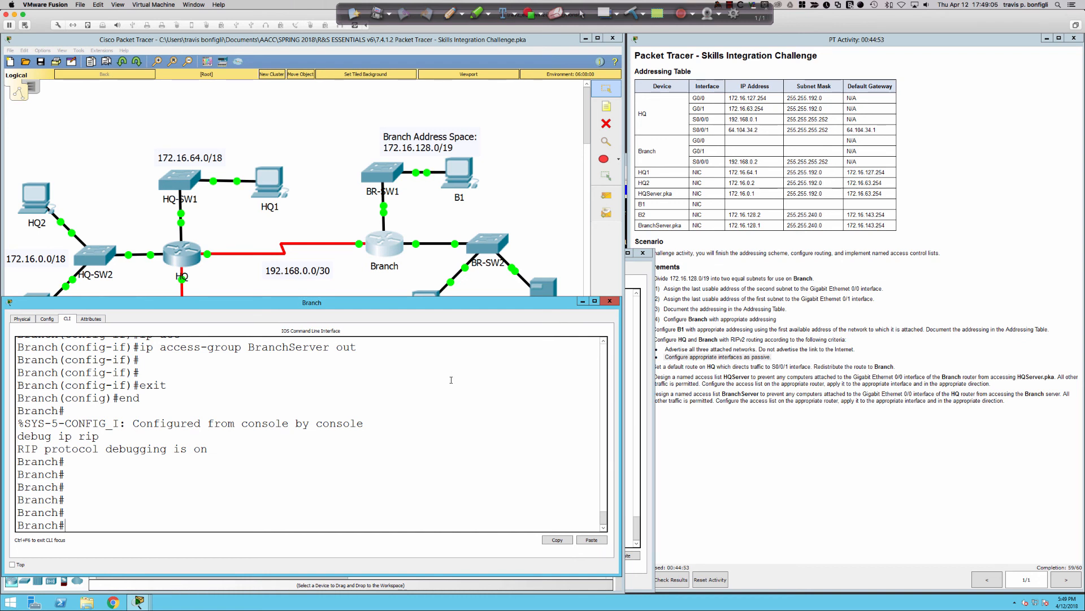
Move Branch's console clear of the topology and examine the RIP updates it receives and sends
drag(357, 303, 595, 141)
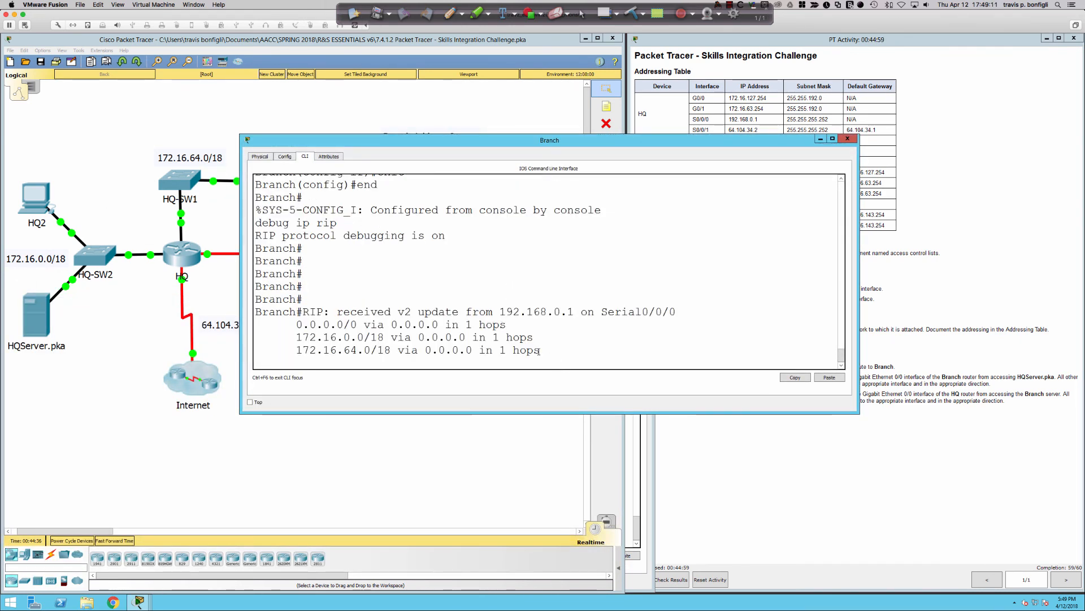
drag(541, 350, 302, 327)
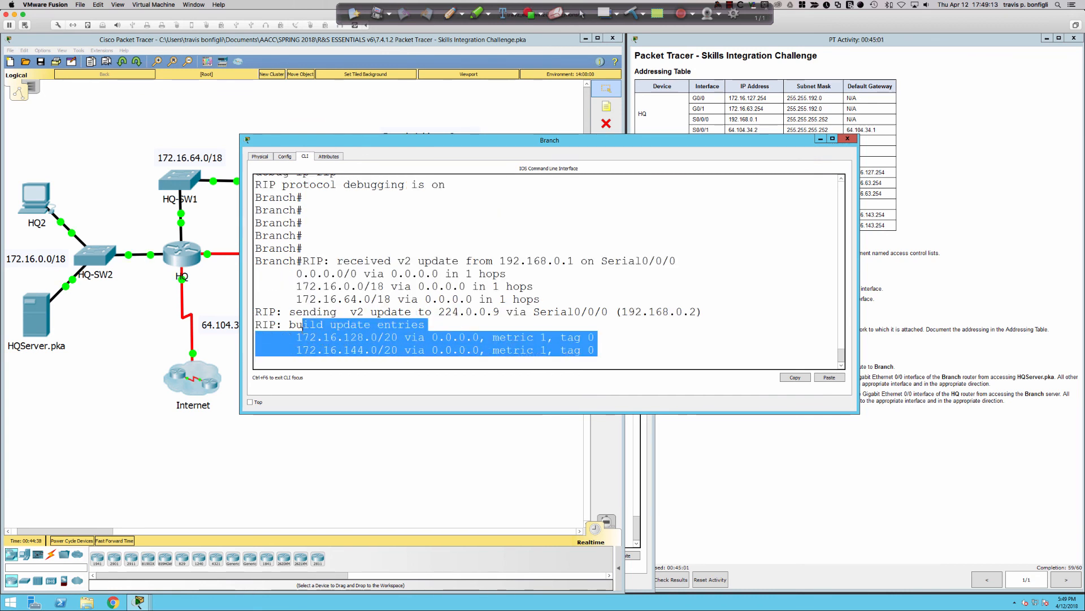
click(347, 333)
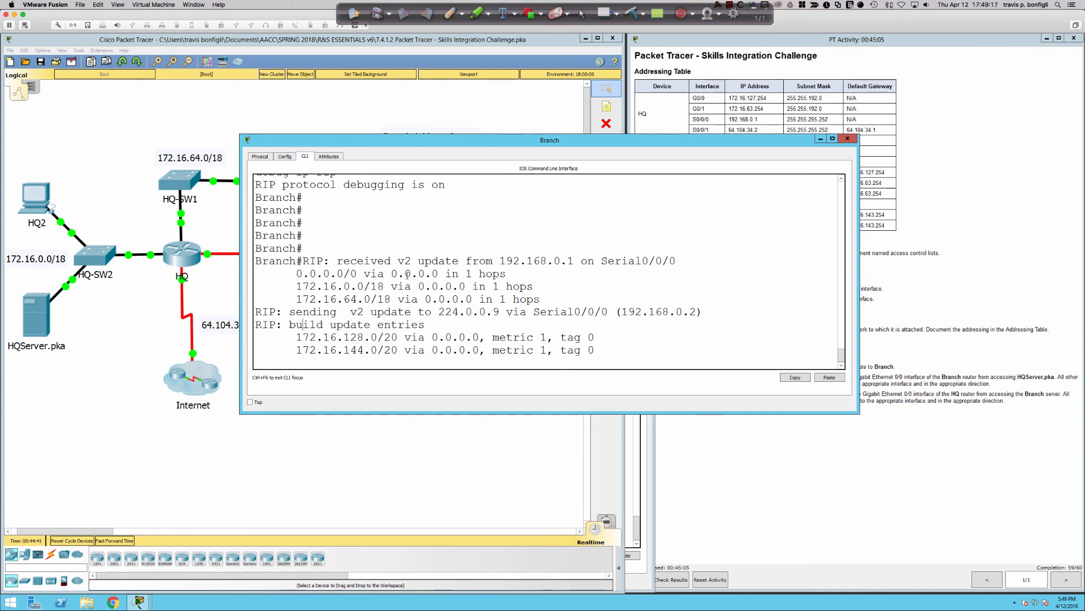
Draw boxes around HQ's Internet link and its 64.104.34.0/30 label, and mark HQ's interface on that link
click(195, 299)
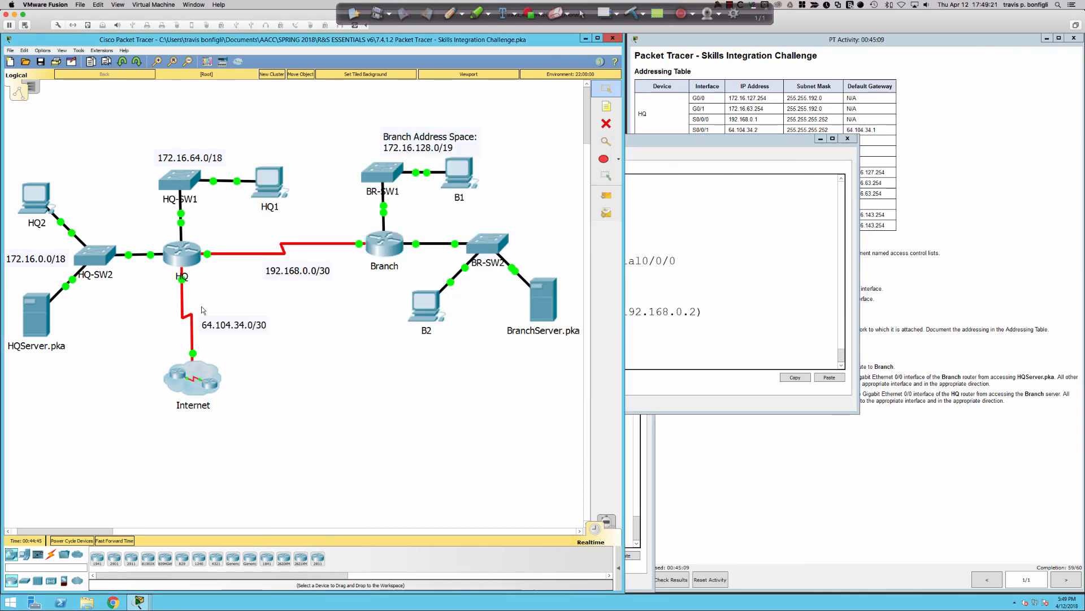
click(450, 12)
mouse_move(182, 272)
mouse_down()
mouse_move(184, 261)
mouse_move(167, 286)
mouse_move(168, 369)
mouse_move(226, 364)
mouse_move(219, 262)
mouse_move(181, 261)
mouse_up()
mouse_move(236, 299)
mouse_down()
mouse_move(195, 303)
mouse_move(281, 340)
mouse_move(229, 300)
mouse_move(195, 305)
mouse_up()
click(180, 268)
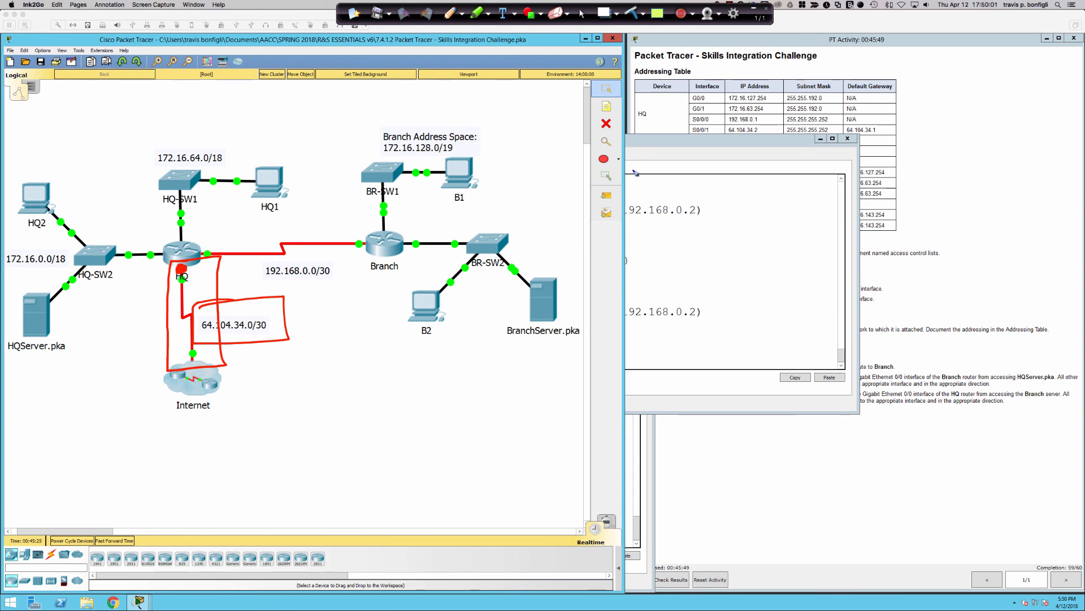
Clear all annotations, return to the normal cursor and dismiss the locked-device warning
click(556, 13)
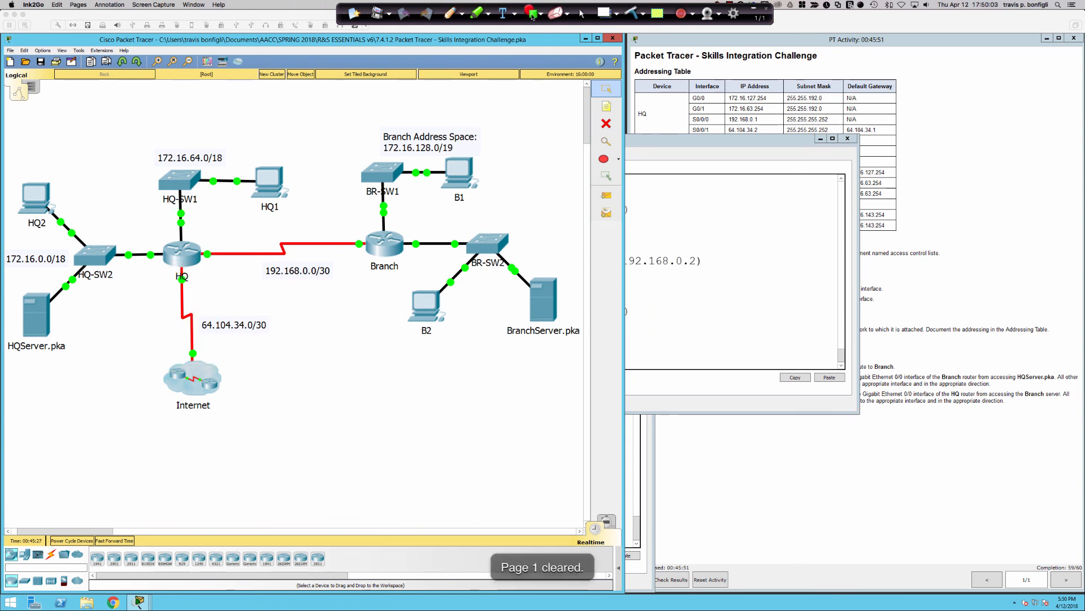
click(582, 15)
drag(545, 301, 632, 320)
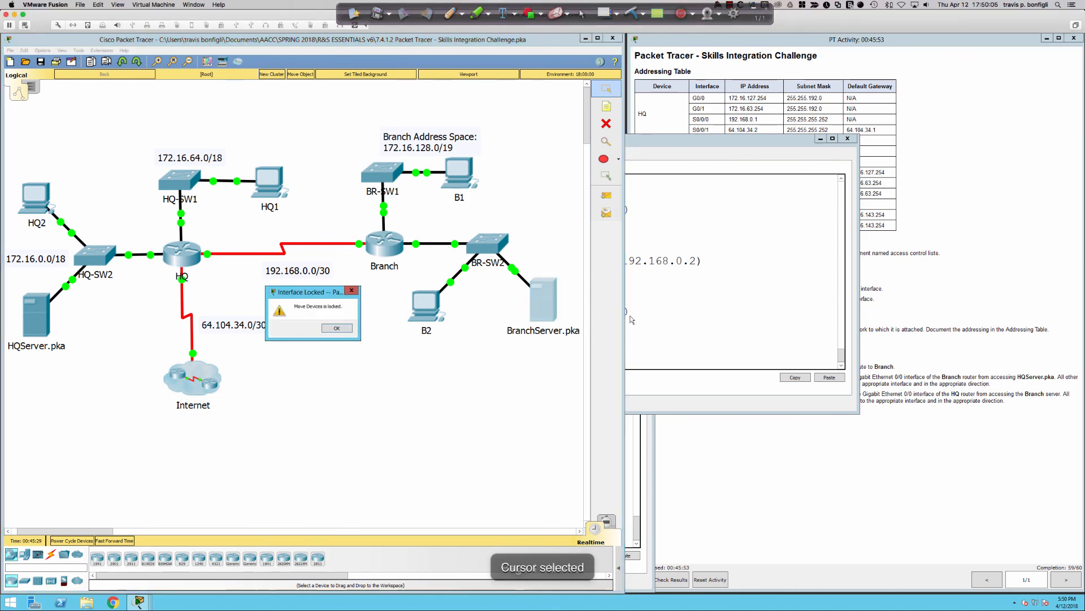
click(337, 328)
Examine the RIP debug output on Branch and HQ, highlighting HQ's outgoing update line for Serial0/0/0
click(687, 313)
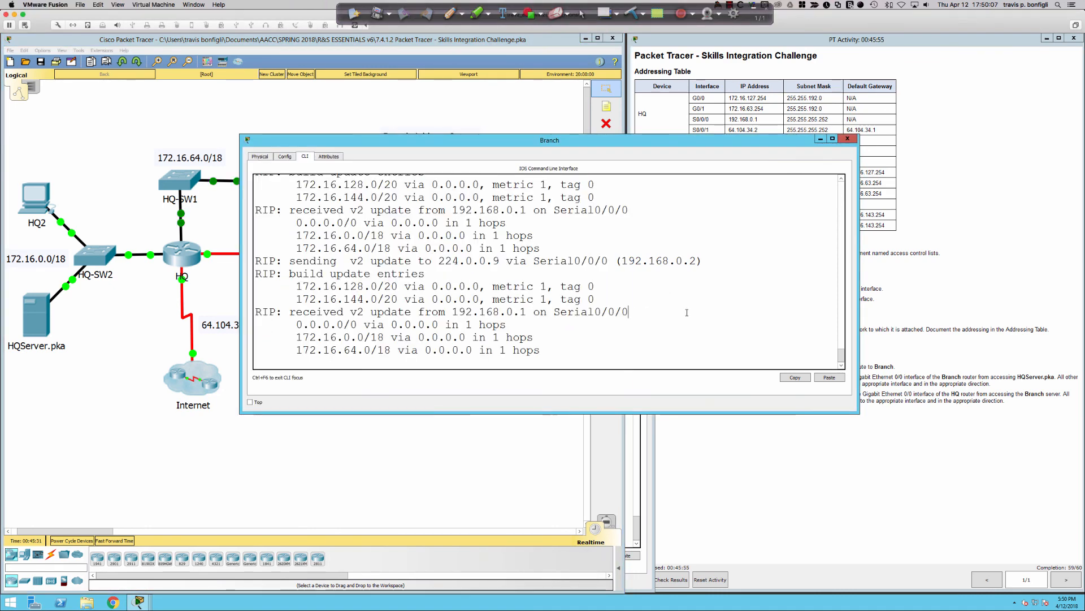
click(170, 256)
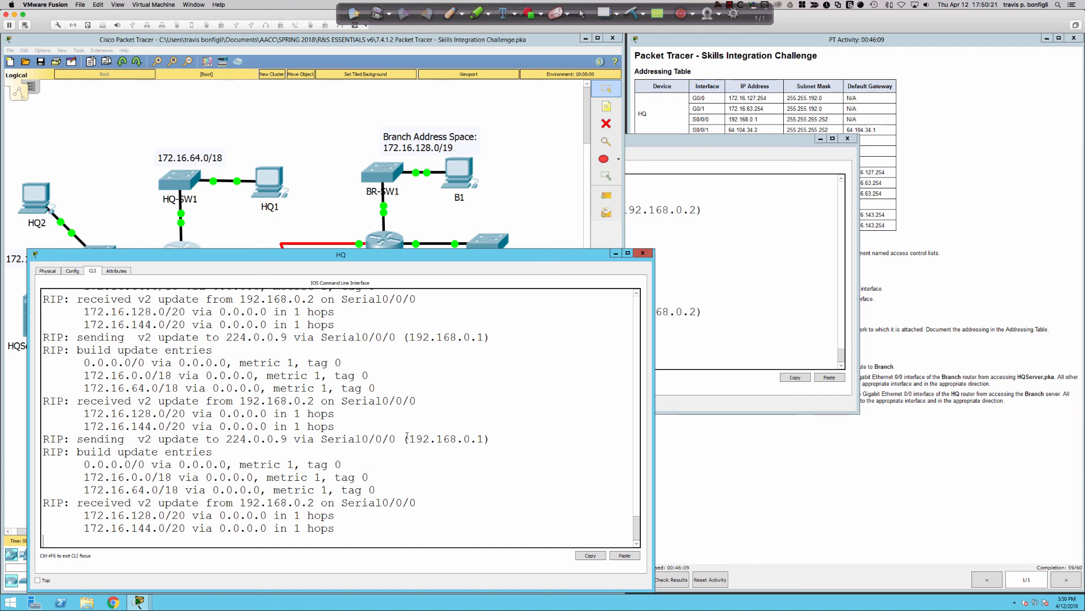
drag(396, 439, 125, 441)
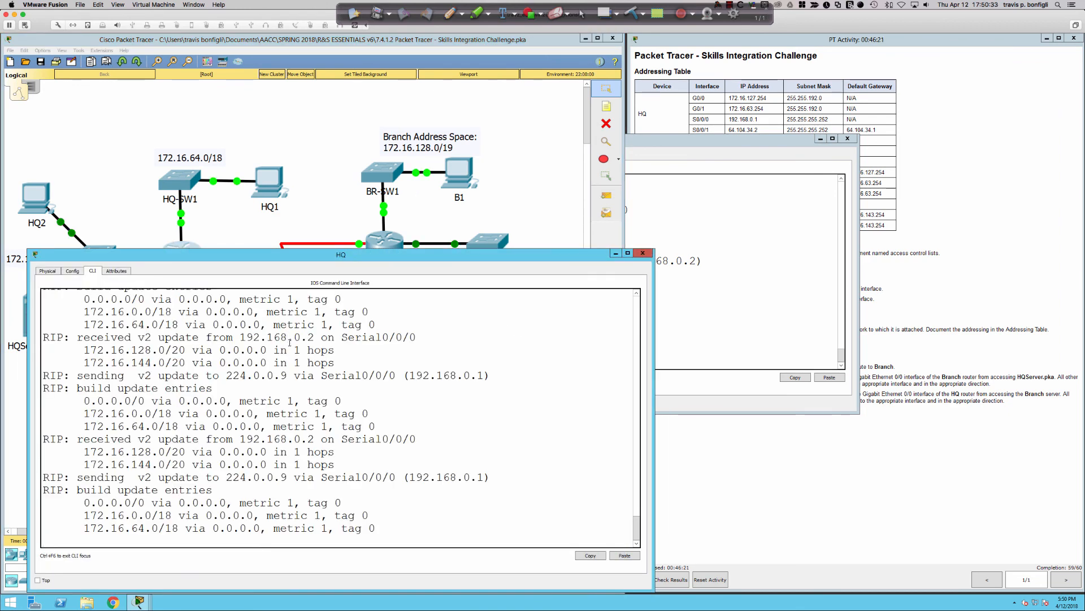
In HQ's global configuration, open the RIP routing process and make interface s0/0/1 passive
key(Return)
key(Return)
text(conf t)
key(Return)
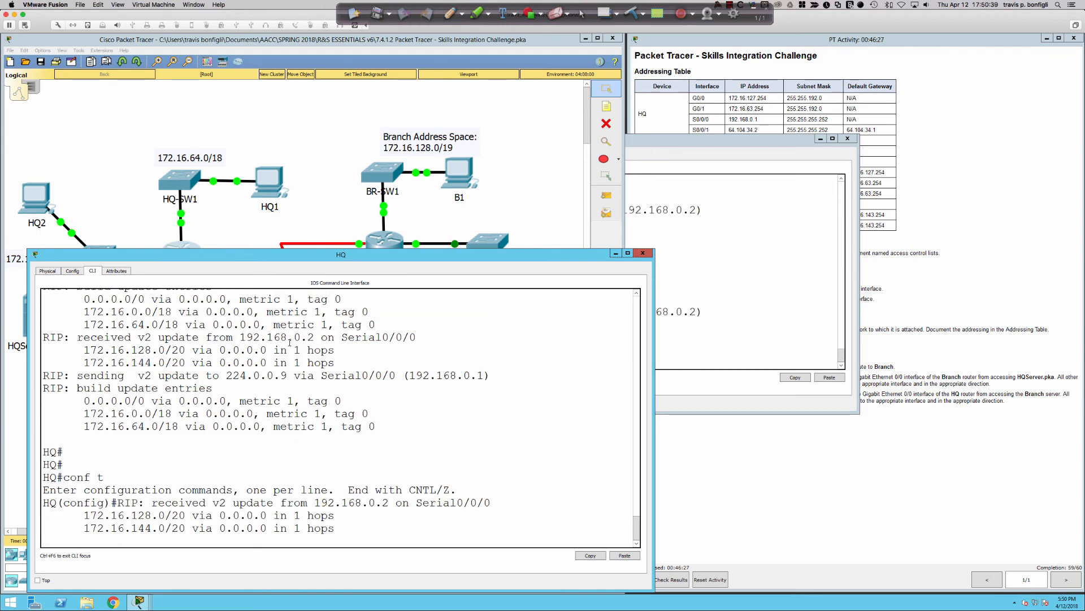
key(Return)
key(Return)
key(Return)
key(Return)
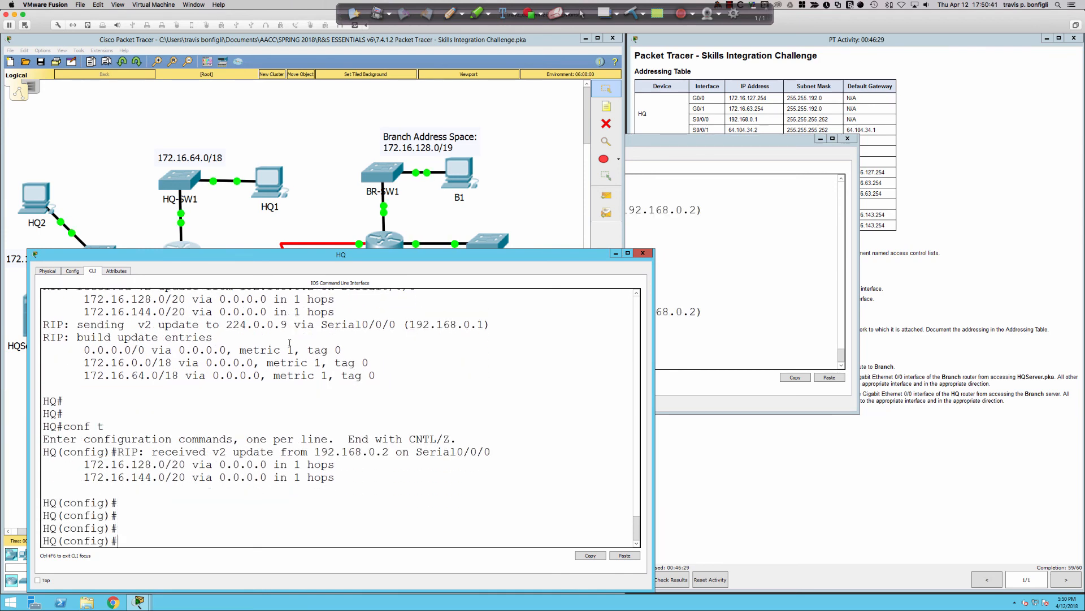
text(router rip)
key(Return)
text(pas)
key(Tab)
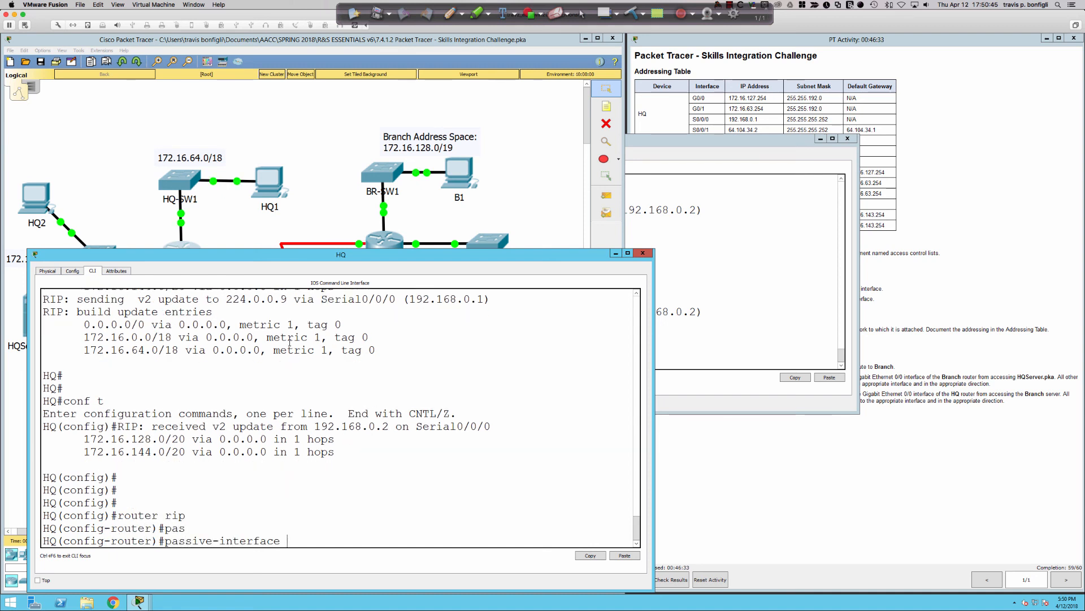
text(s0/0/1)
key(Return)
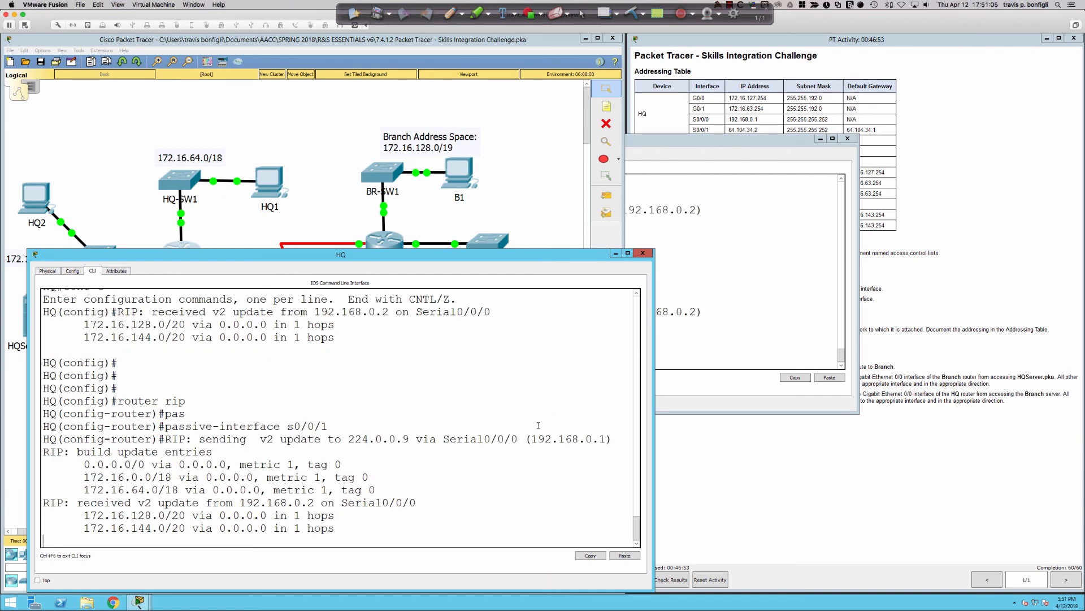
Highlight HQ's outgoing RIP update line for Serial0/0/0 in the debug output, and switch to the course presentation's title slide
drag(516, 439, 233, 442)
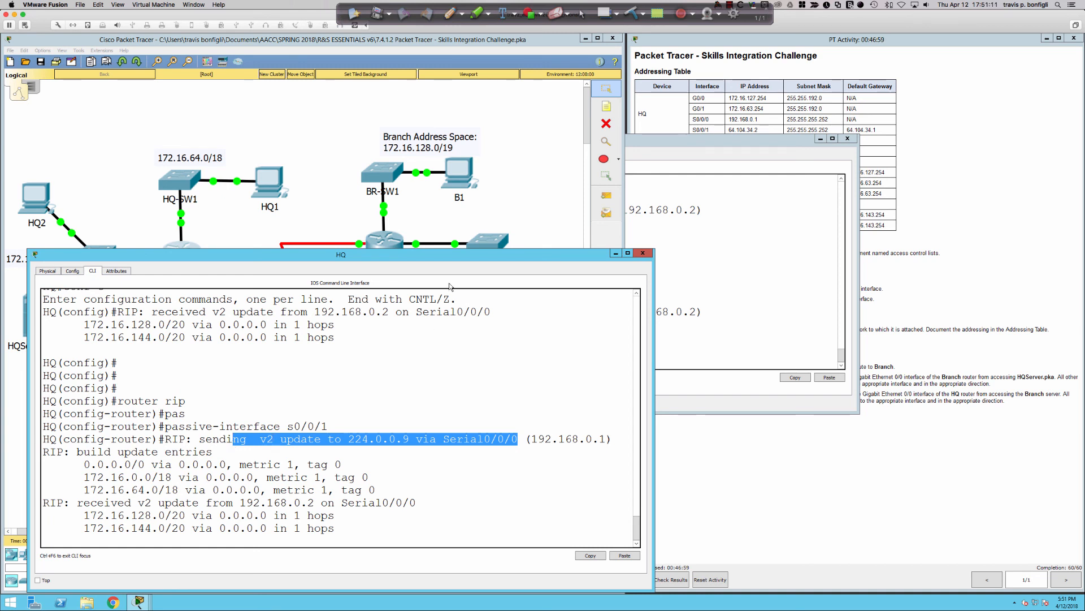
key(super+Tab)
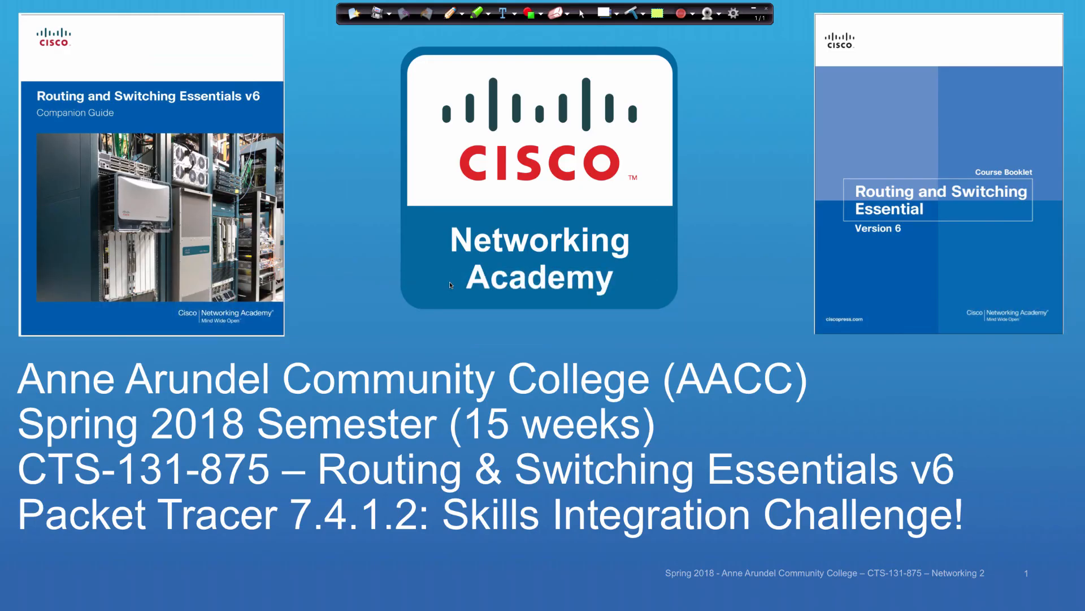